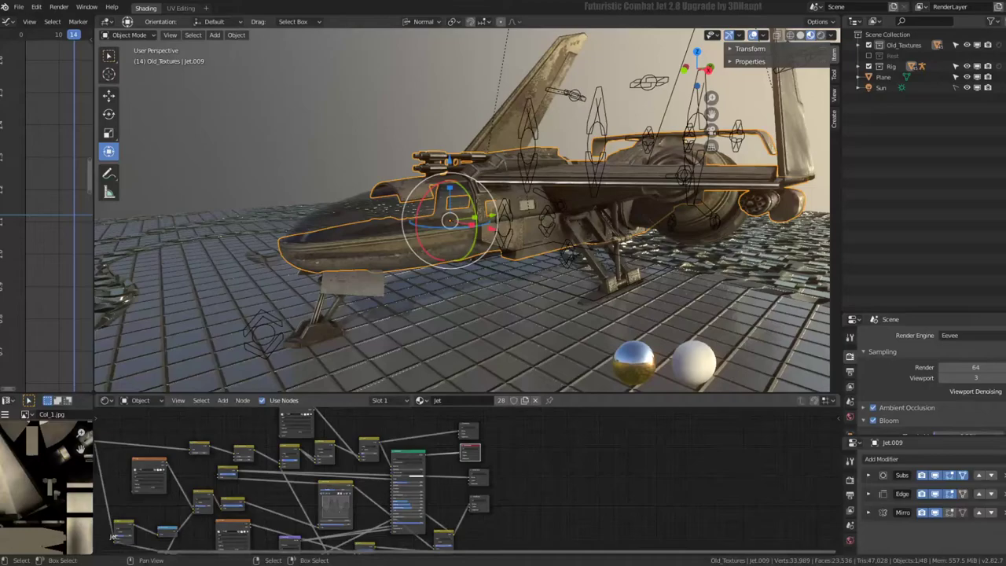
# Put the jet's armature into Rest Position from its Armature data properties
pyautogui.moveTo(449, 221)
pyautogui.mouseDown(button='middle')
pyautogui.moveTo(481, 222)
pyautogui.moveTo(466, 223)
pyautogui.mouseUp(button='middle')
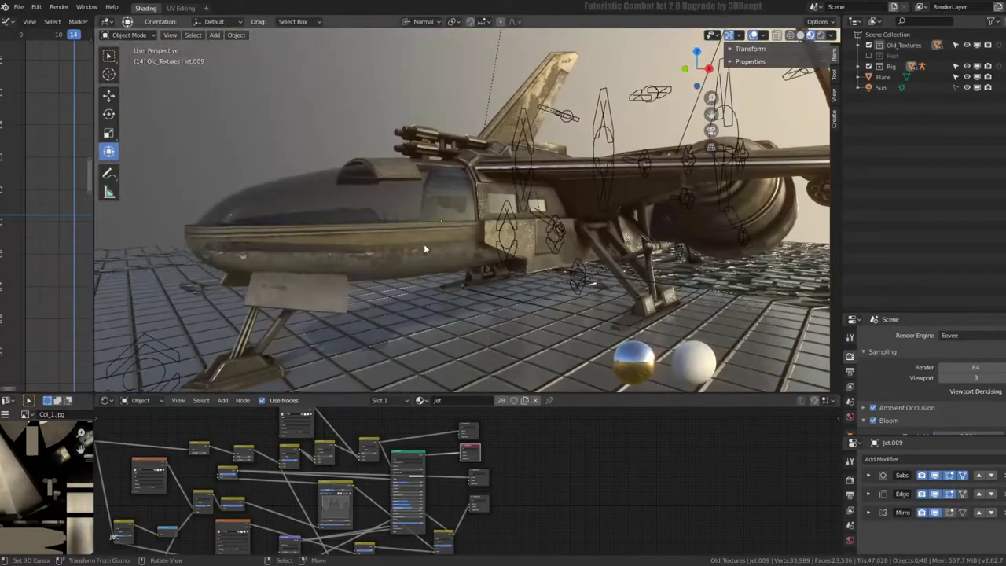
pyautogui.click(615, 126)
pyautogui.click(850, 522)
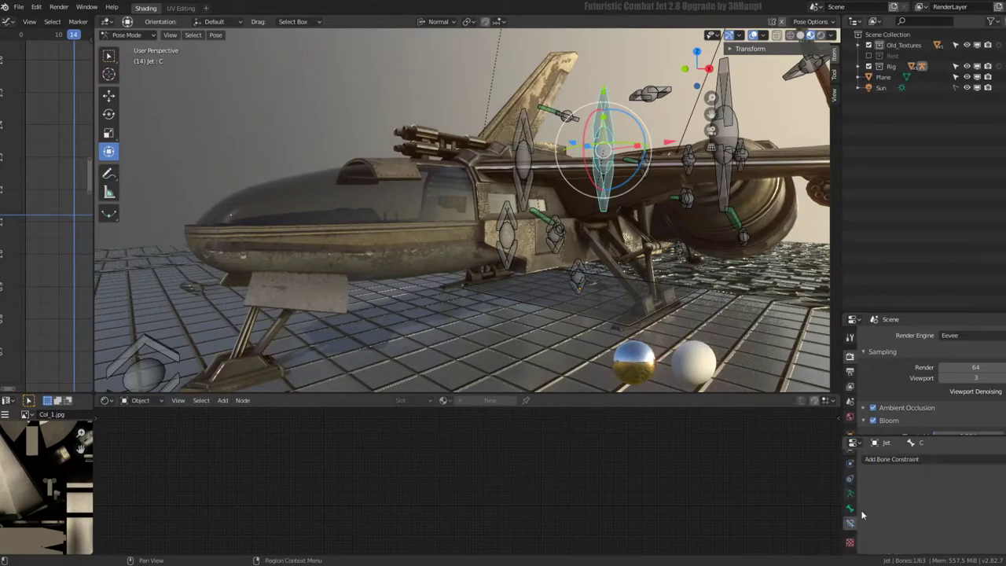
pyautogui.click(847, 509)
pyautogui.click(849, 493)
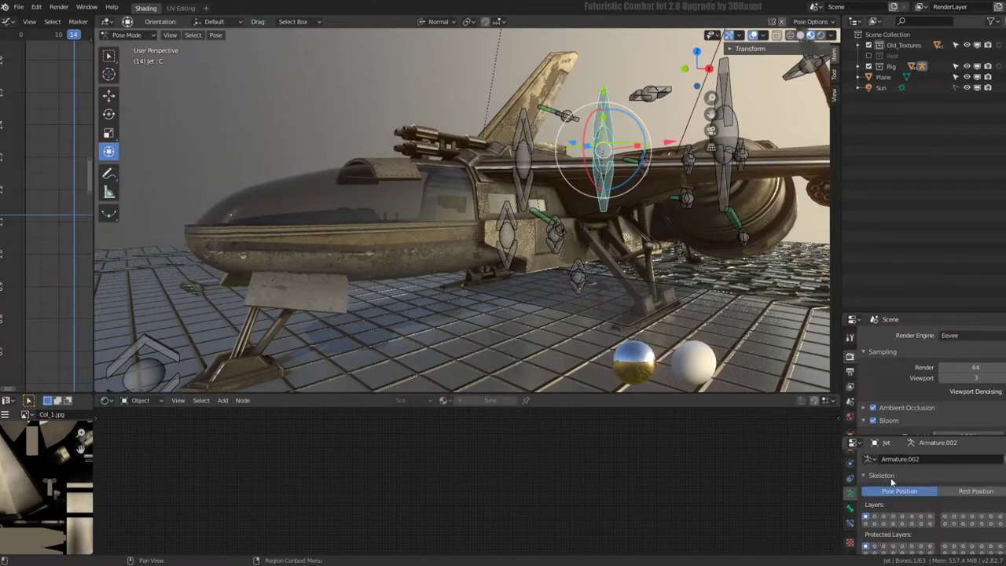
pyautogui.click(975, 491)
# Orbit to a low view and select the jet body in Object Mode
pyautogui.moveTo(487, 188)
pyautogui.mouseDown(button='middle')
pyautogui.moveTo(368, 162)
pyautogui.moveTo(367, 173)
pyautogui.moveTo(495, 161)
pyautogui.moveTo(409, 204)
pyautogui.moveTo(443, 158)
pyautogui.moveTo(399, 136)
pyautogui.moveTo(454, 269)
pyautogui.moveTo(472, 252)
pyautogui.mouseUp(button='middle')
pyautogui.scroll(3, 409, 139)
pyautogui.click(439, 262)
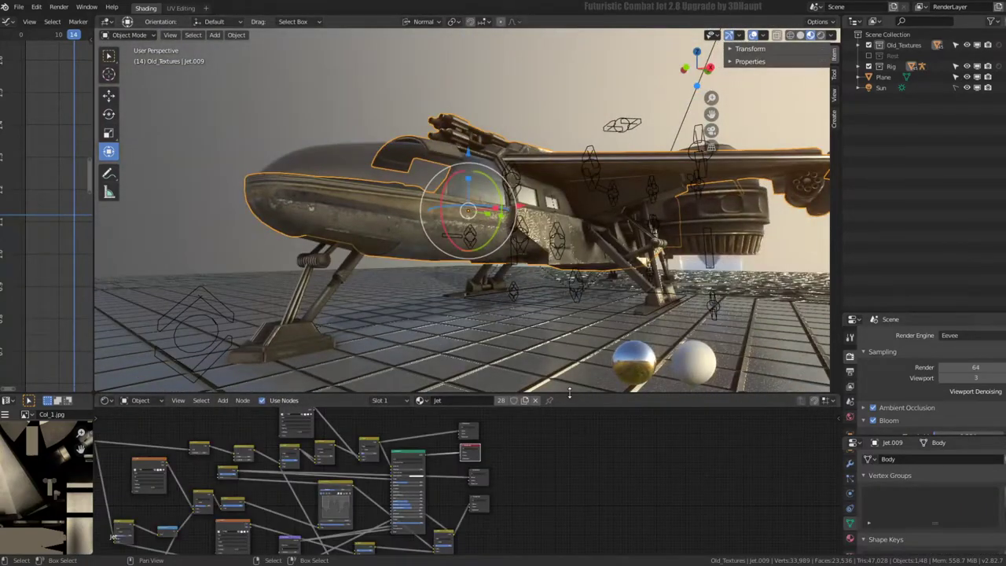
# Enlarge the node editor and shift the orange image texture node left
pyautogui.moveTo(571, 394); pyautogui.dragTo(471, 302)
pyautogui.scroll(2, 456, 396)
pyautogui.scroll(2, 472, 405)
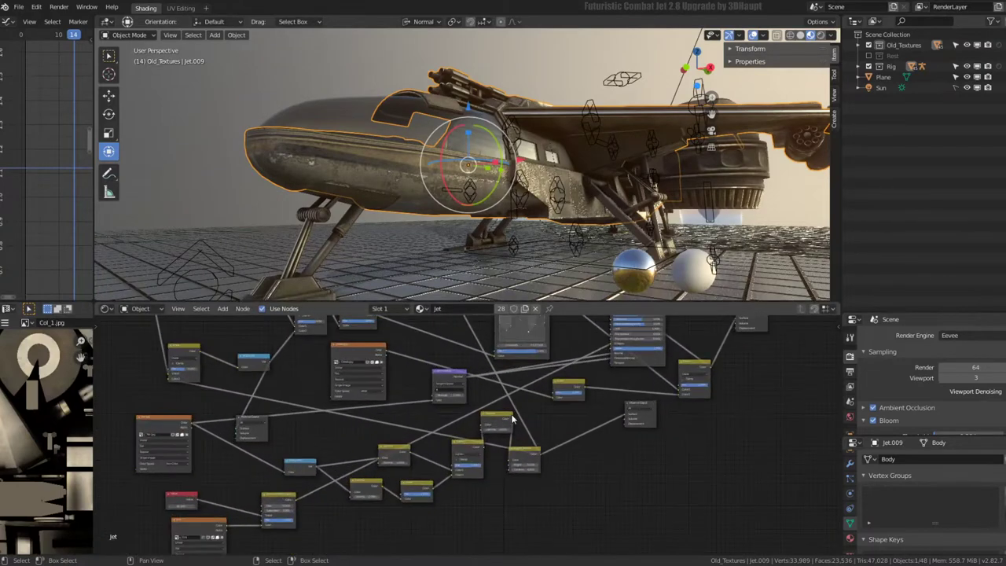
pyautogui.moveTo(410, 446); pyautogui.dragTo(580, 407, button='middle')
pyautogui.moveTo(326, 378); pyautogui.dragTo(218, 410)
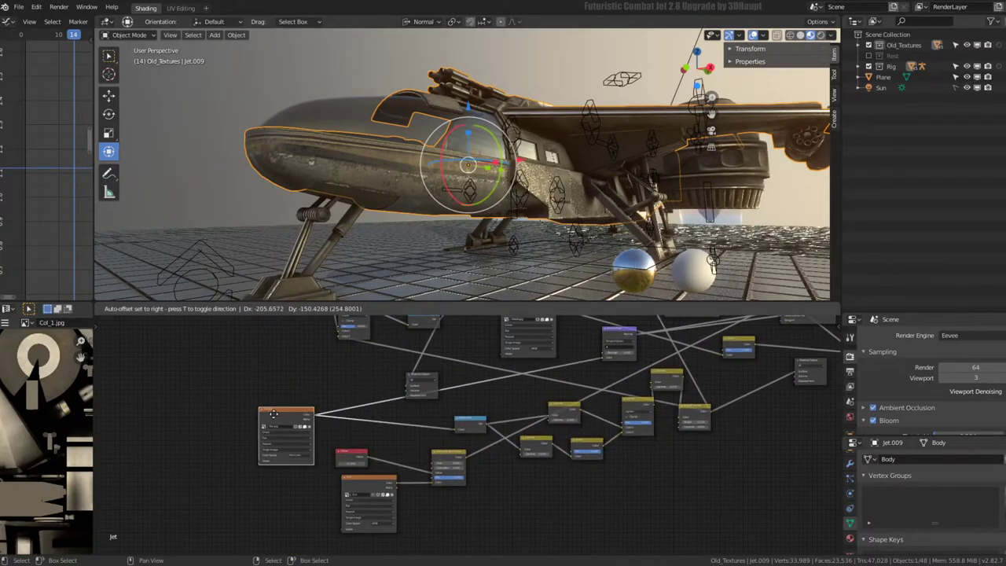
pyautogui.scroll(-1, 314, 440)
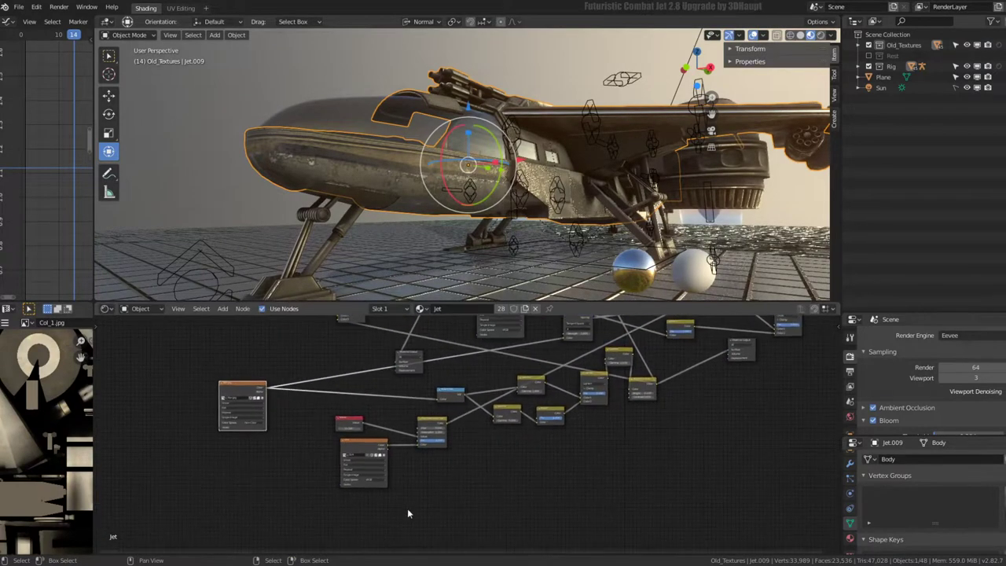
pyautogui.moveTo(407, 508); pyautogui.dragTo(447, 450, button='middle')
pyautogui.scroll(1, 464, 424)
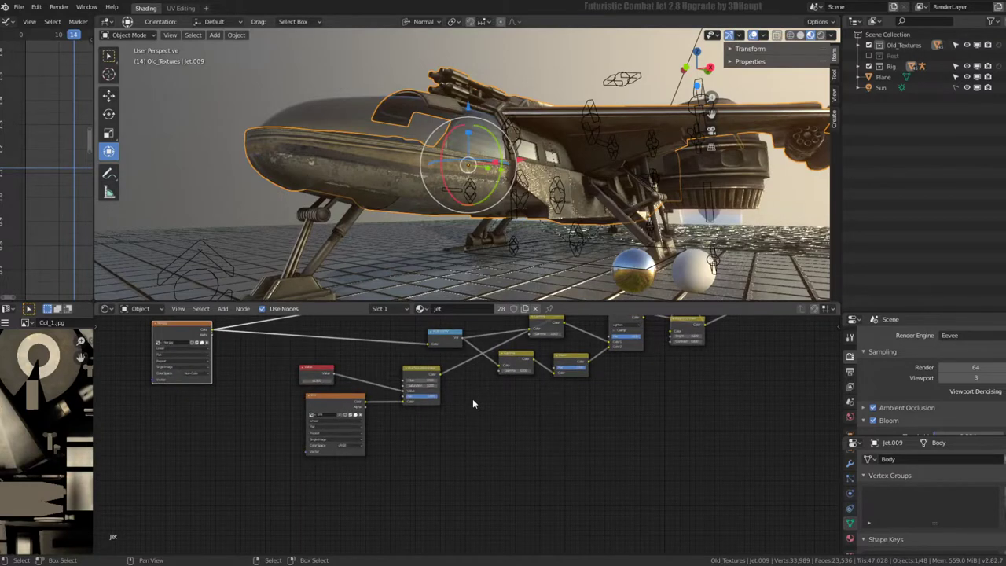
pyautogui.moveTo(472, 403)
pyautogui.mouseDown(button='middle')
pyautogui.moveTo(433, 441)
pyautogui.moveTo(404, 533)
pyautogui.moveTo(503, 550)
pyautogui.mouseUp(button='middle')
# Select the ground Plane and move its orange texture node down and left
pyautogui.click(440, 267)
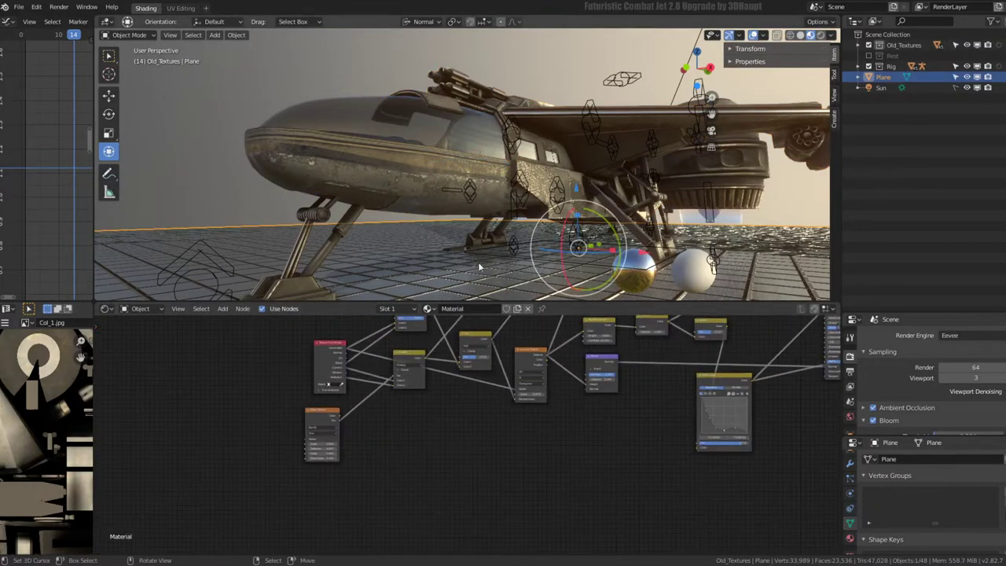
pyautogui.scroll(1, 545, 430)
pyautogui.moveTo(544, 430); pyautogui.dragTo(457, 426, button='middle')
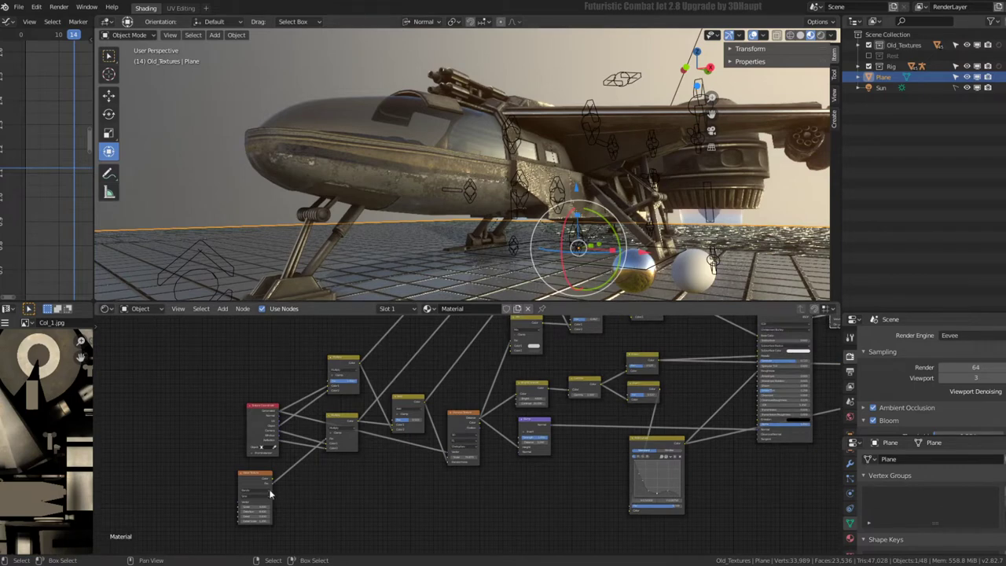
pyautogui.moveTo(257, 477); pyautogui.dragTo(210, 493)
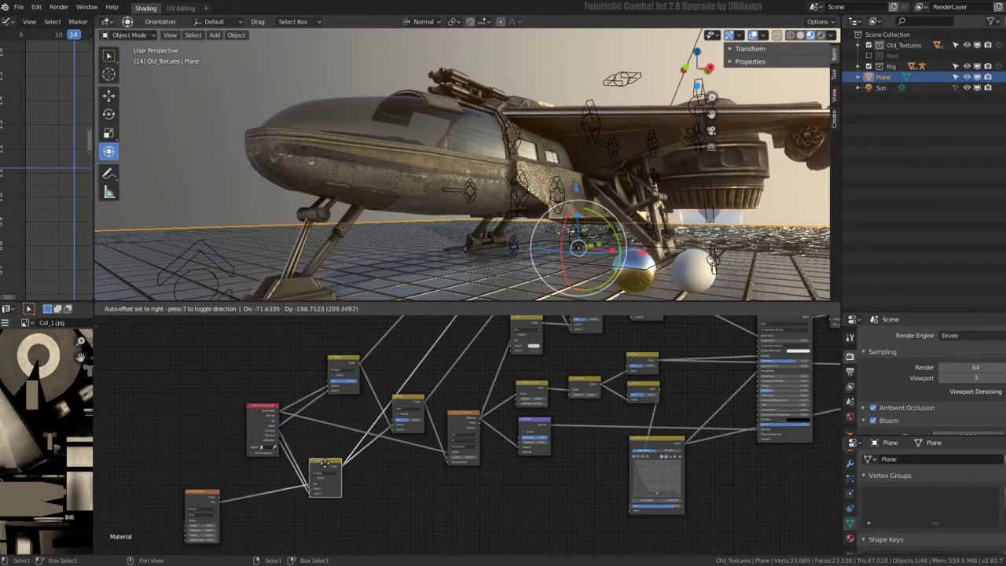
pyautogui.scroll(-2, 343, 423)
pyautogui.moveTo(322, 463); pyautogui.dragTo(295, 479, button='middle')
pyautogui.scroll(1, 327, 511)
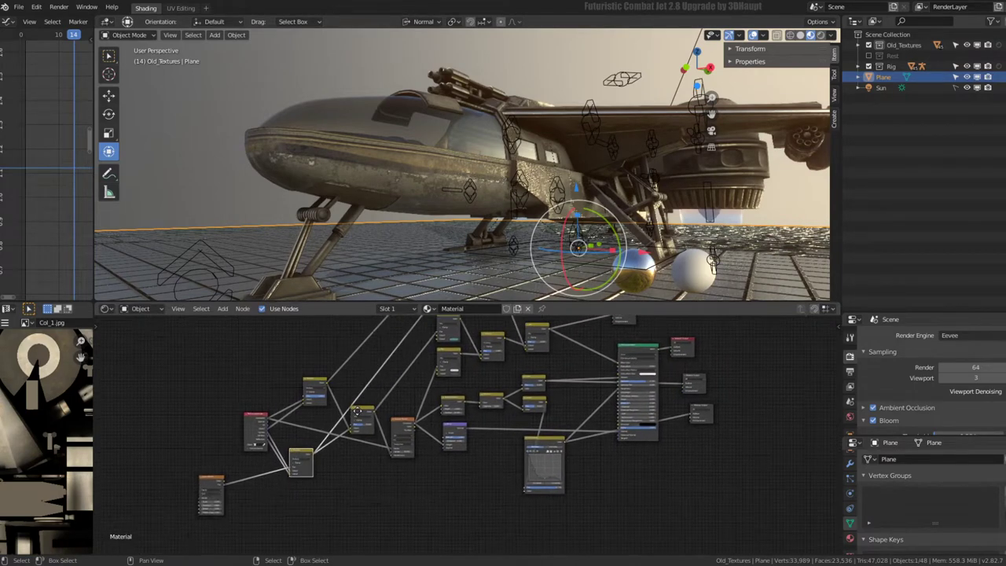
pyautogui.scroll(2, 327, 511)
pyautogui.scroll(2, 354, 456)
# Reposition the Voronoi Texture node and place the Bump node just right of it
pyautogui.moveTo(388, 379); pyautogui.dragTo(376, 400)
pyautogui.keyDown('ctrl'); pyautogui.scroll(-2, 376, 399); pyautogui.keyUp('ctrl')
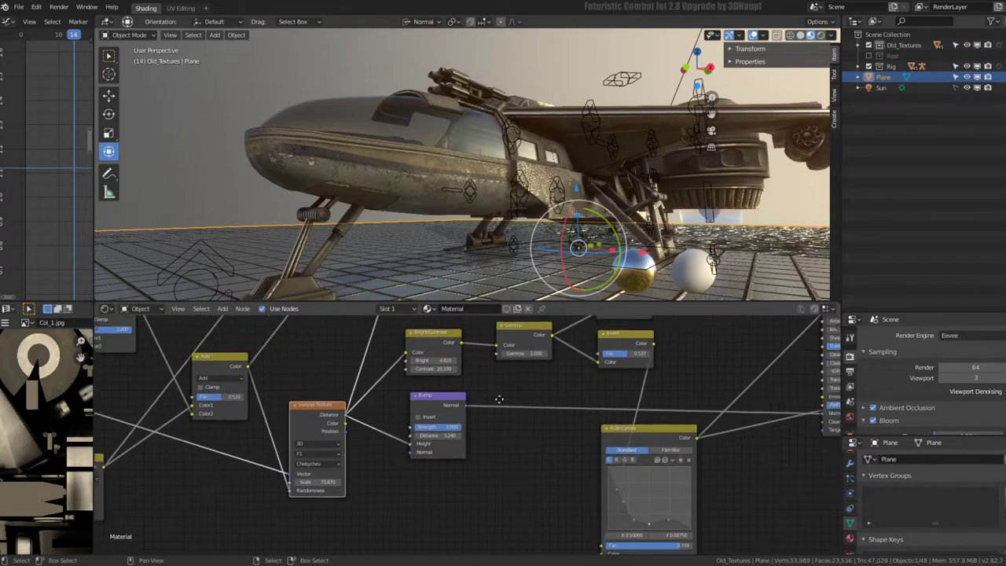
pyautogui.keyDown('ctrl'); pyautogui.scroll(5, 330, 404); pyautogui.keyUp('ctrl')
pyautogui.scroll(-2, 446, 391)
pyautogui.moveTo(446, 390); pyautogui.dragTo(463, 386, button='middle')
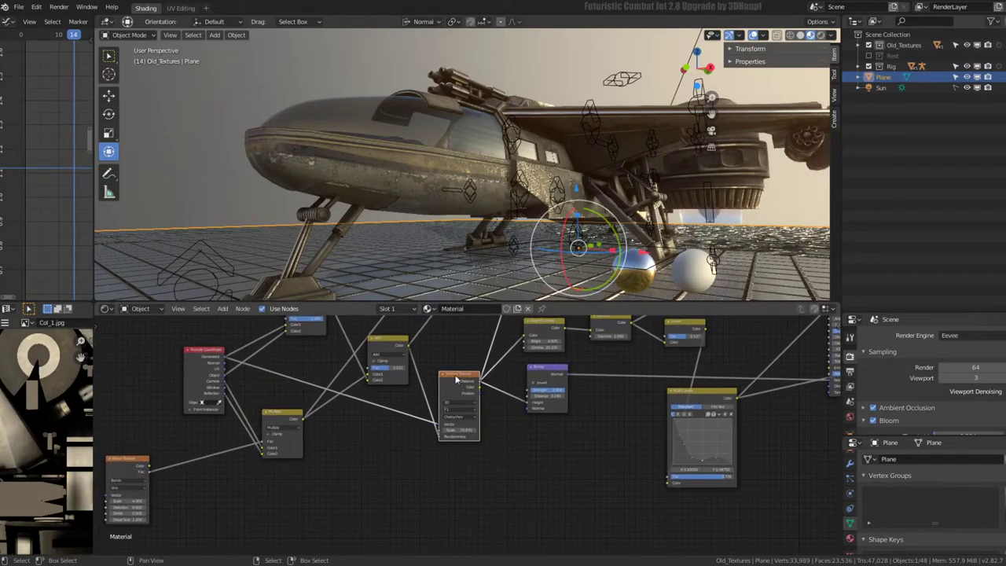
pyautogui.moveTo(551, 367); pyautogui.dragTo(539, 389)
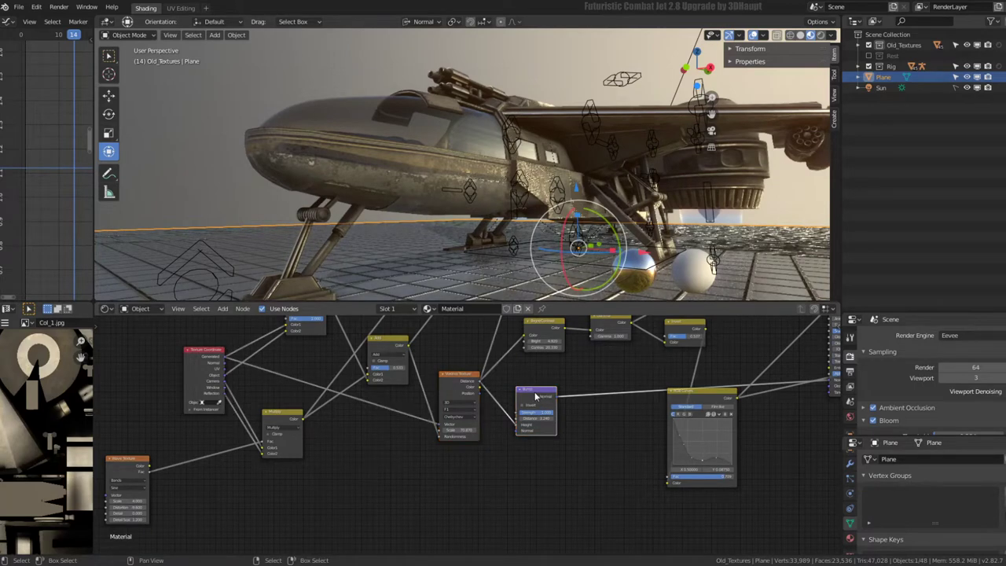
# Select the jet body to show its Jet material node tree
pyautogui.click(197, 362)
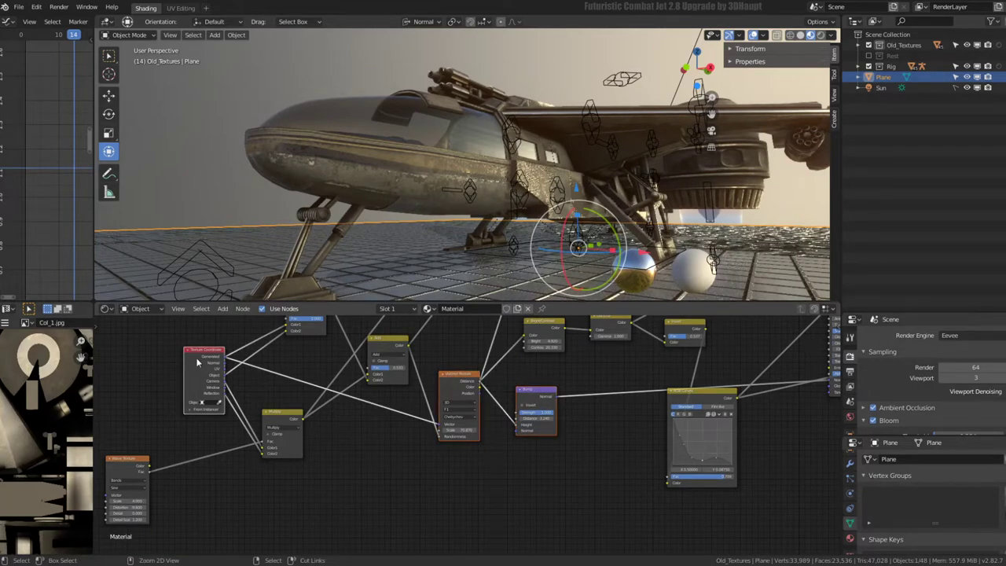
pyautogui.click(306, 138)
pyautogui.scroll(-2, 523, 360)
pyautogui.scroll(-2, 522, 360)
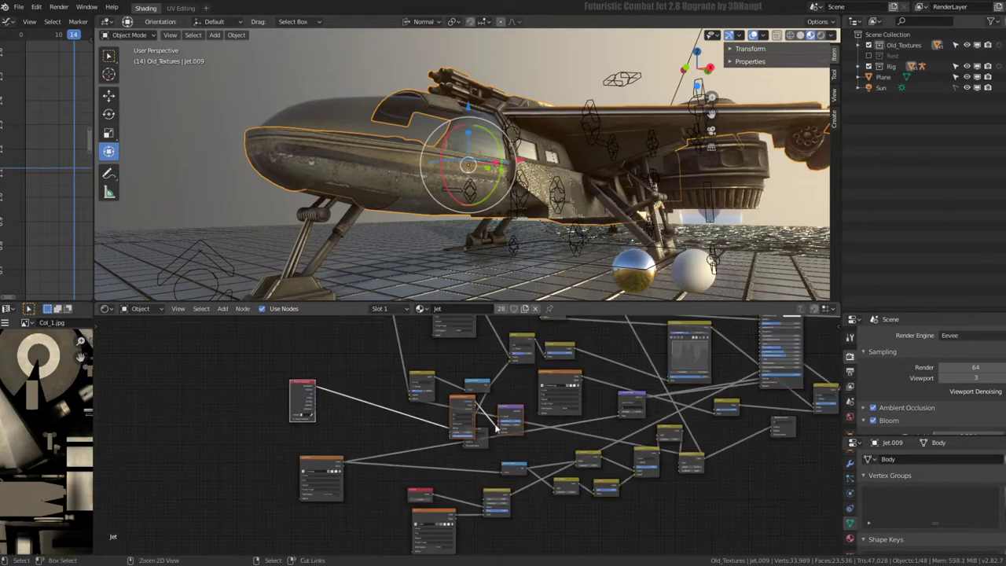
pyautogui.scroll(-2, 523, 359)
pyautogui.scroll(1, 566, 467)
pyautogui.scroll(1, 541, 507)
pyautogui.scroll(2, 492, 452)
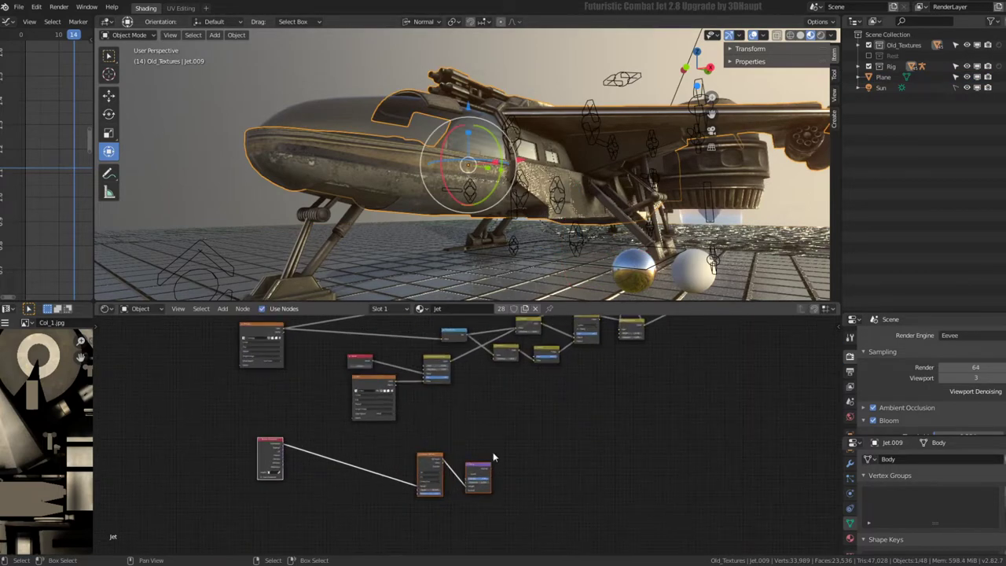
pyautogui.scroll(2, 482, 404)
pyautogui.scroll(-1, 471, 404)
pyautogui.scroll(-1, 469, 444)
# Add a MixRGB node and a Material Output, wiring Bump Normal into its Surface
pyautogui.hotkey('shift', 'a')
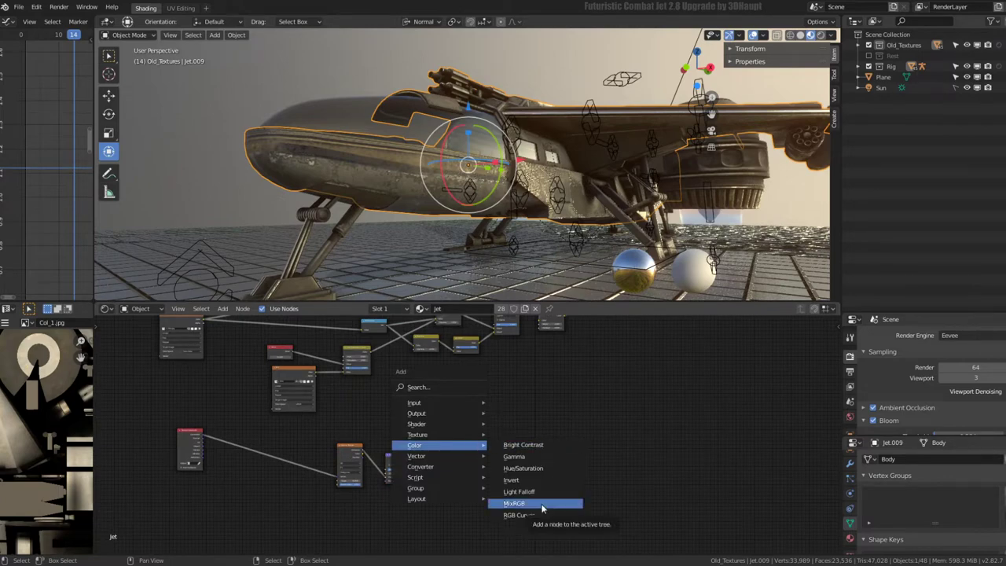
pyautogui.click(542, 508)
pyautogui.click(483, 438)
pyautogui.scroll(1, 501, 434)
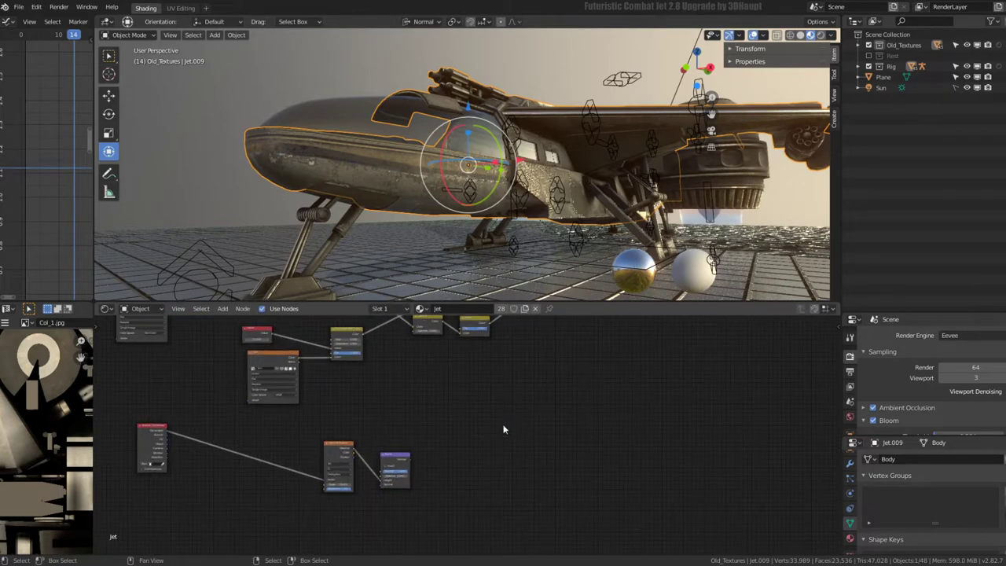
pyautogui.hotkey('shift', 'a')
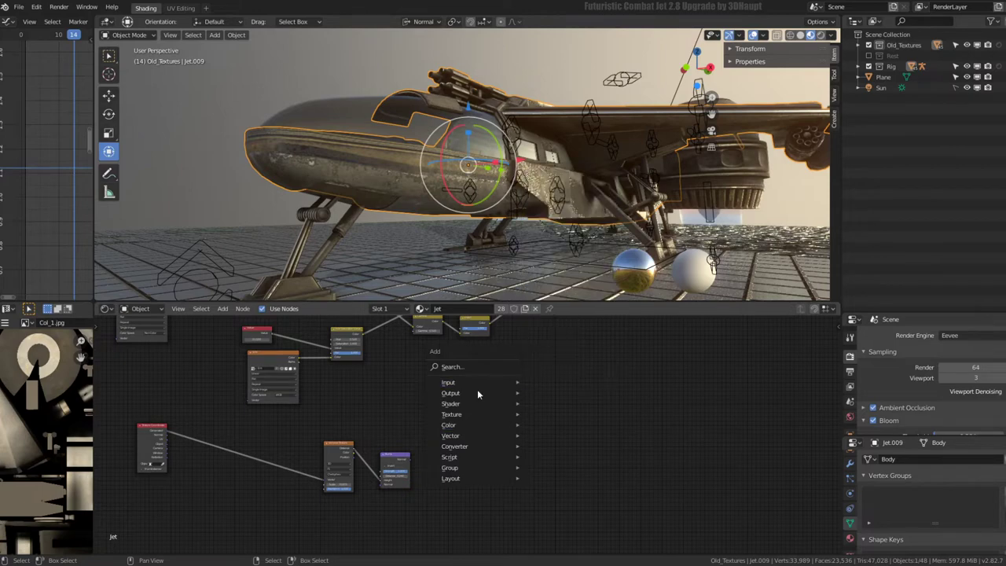
pyautogui.click(576, 393)
pyautogui.scroll(2, 439, 442)
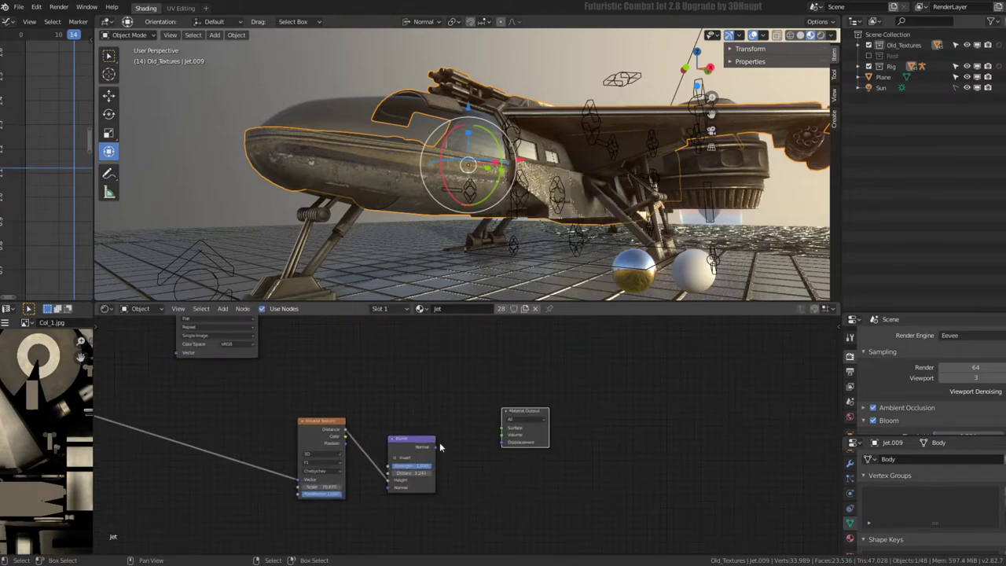
pyautogui.moveTo(437, 446); pyautogui.dragTo(502, 427)
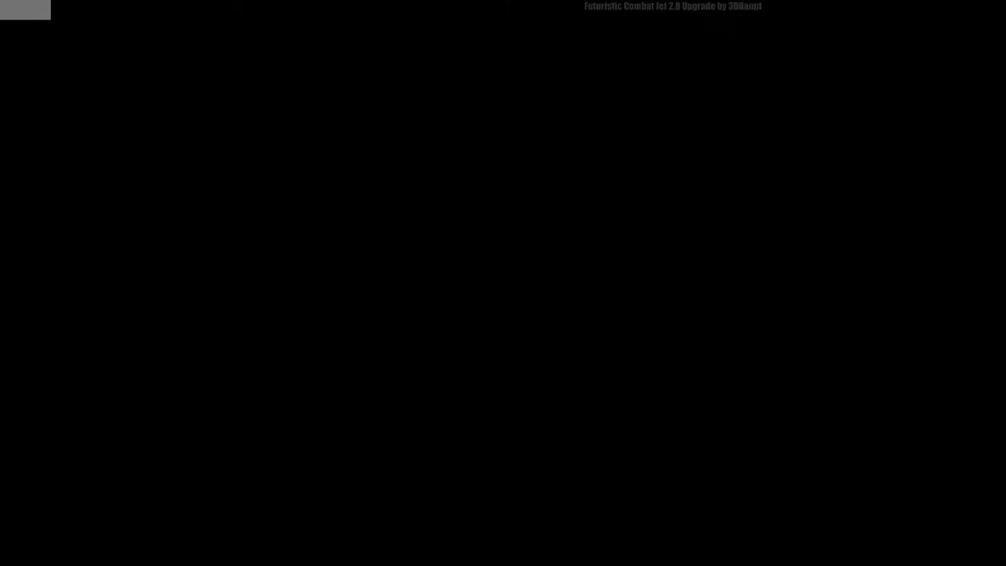
# Orbit close to the jet to look across its textured surface
pyautogui.scroll(5, 577, 169)
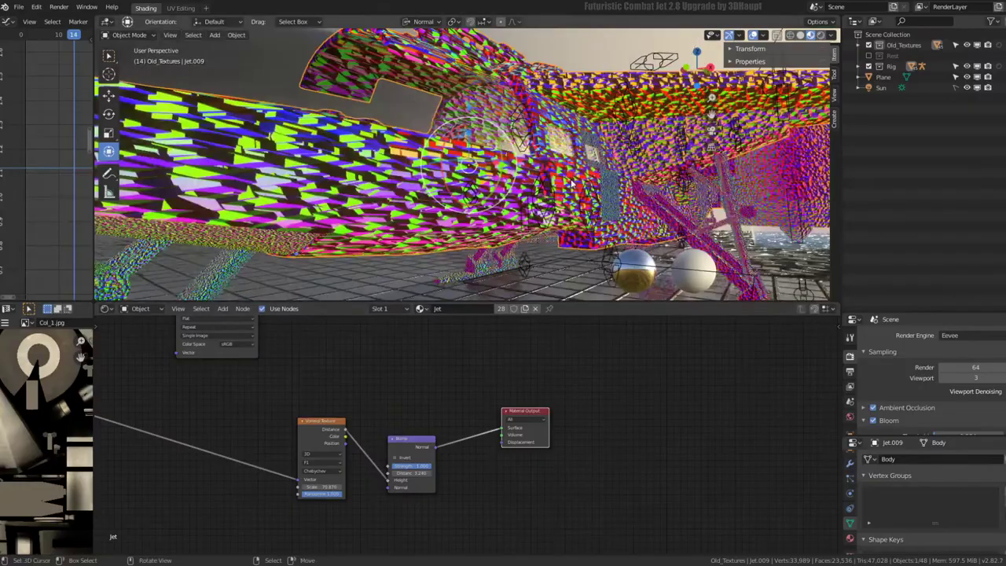
pyautogui.scroll(2, 578, 169)
pyautogui.moveTo(578, 169)
pyautogui.mouseDown(button='middle')
pyautogui.moveTo(454, 169)
pyautogui.moveTo(456, 147)
pyautogui.moveTo(440, 157)
pyautogui.mouseUp(button='middle')
pyautogui.moveTo(235, 409); pyautogui.dragTo(597, 409, button='middle')
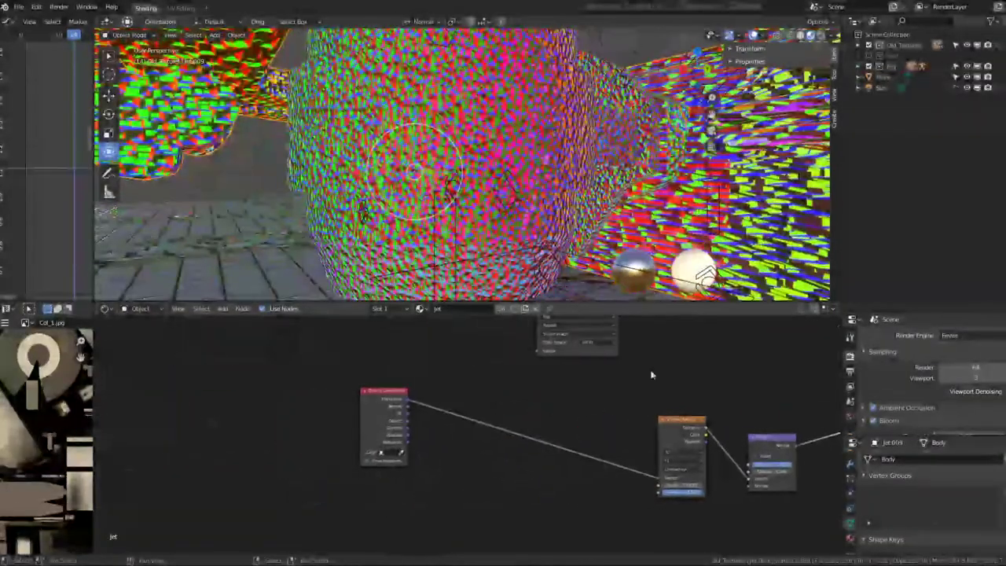
pyautogui.scroll(-5, 530, 190)
pyautogui.scroll(5, 531, 191)
pyautogui.scroll(2, 338, 448)
pyautogui.scroll(2, 530, 433)
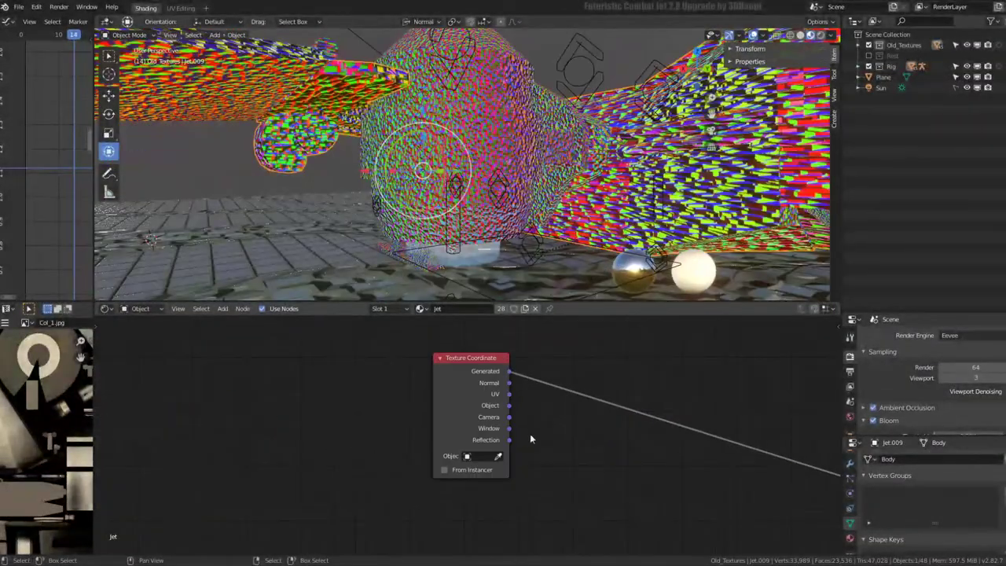
# Move the Texture Coordinate node beside Voronoi Texture and bring Material Output into view
pyautogui.moveTo(530, 433); pyautogui.dragTo(274, 376, button='middle')
pyautogui.moveTo(275, 376); pyautogui.dragTo(385, 419)
pyautogui.scroll(1, 318, 409)
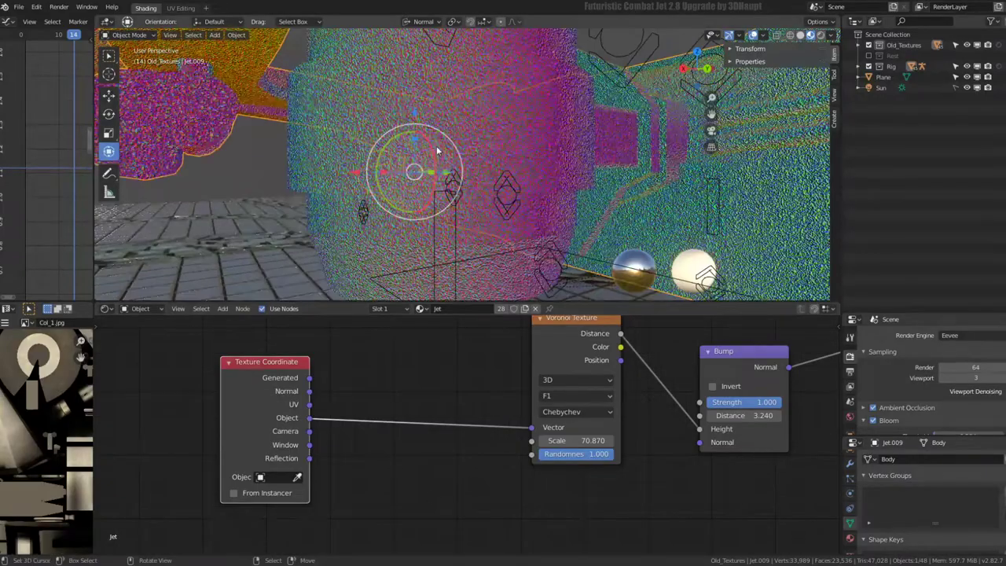
pyautogui.moveTo(585, 172); pyautogui.dragTo(574, 143, button='middle')
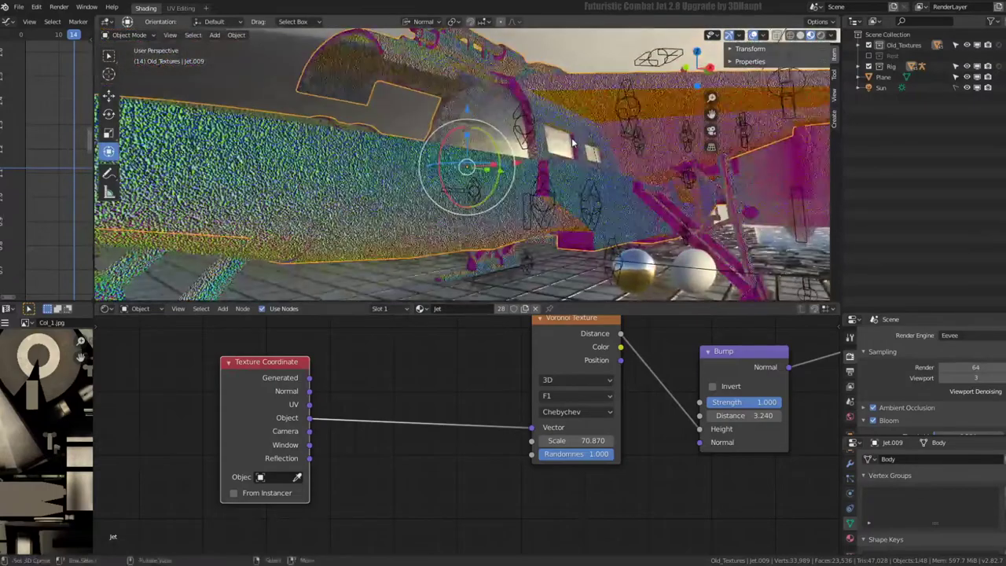
pyautogui.moveTo(597, 454); pyautogui.dragTo(472, 461, button='middle')
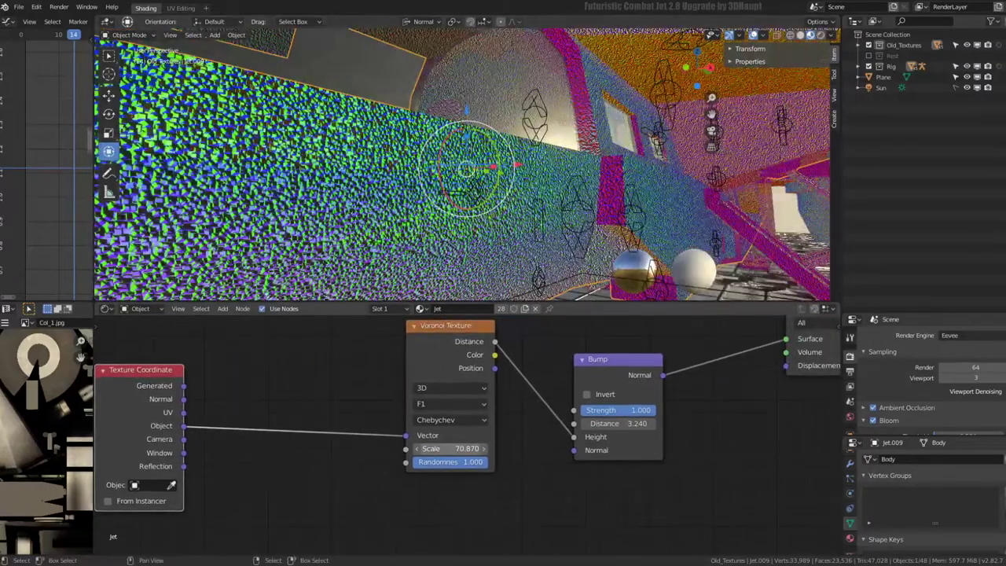
# Set Voronoi Scale to 7.8, Bump Distance to 1.000 and Bump Strength to 0.142
pyautogui.write('1')
pyautogui.press('Return')
pyautogui.moveTo(503, 236)
pyautogui.mouseDown(button='middle')
pyautogui.moveTo(471, 196)
pyautogui.moveTo(440, 189)
pyautogui.mouseUp(button='middle')
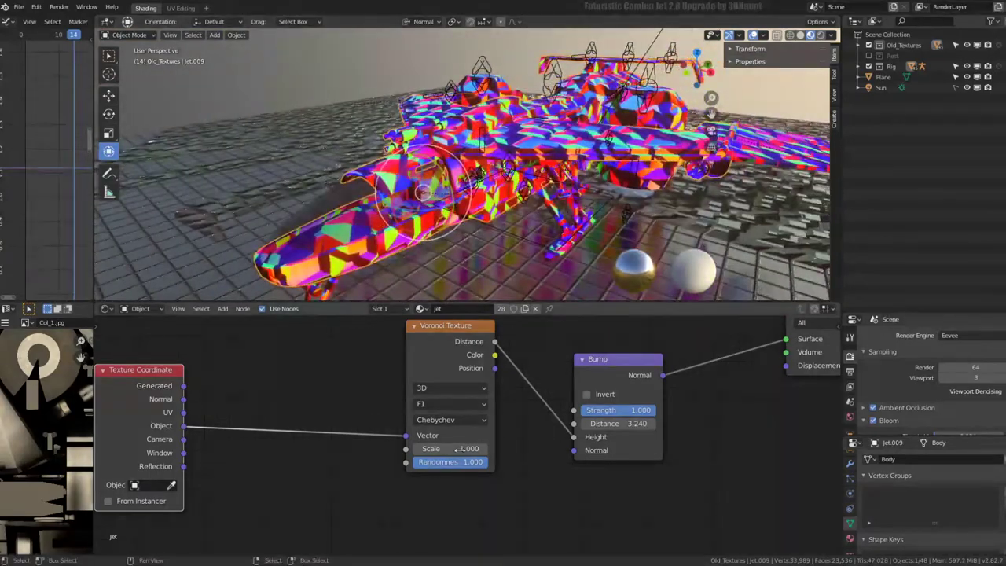
pyautogui.moveTo(440, 448); pyautogui.dragTo(543, 441)
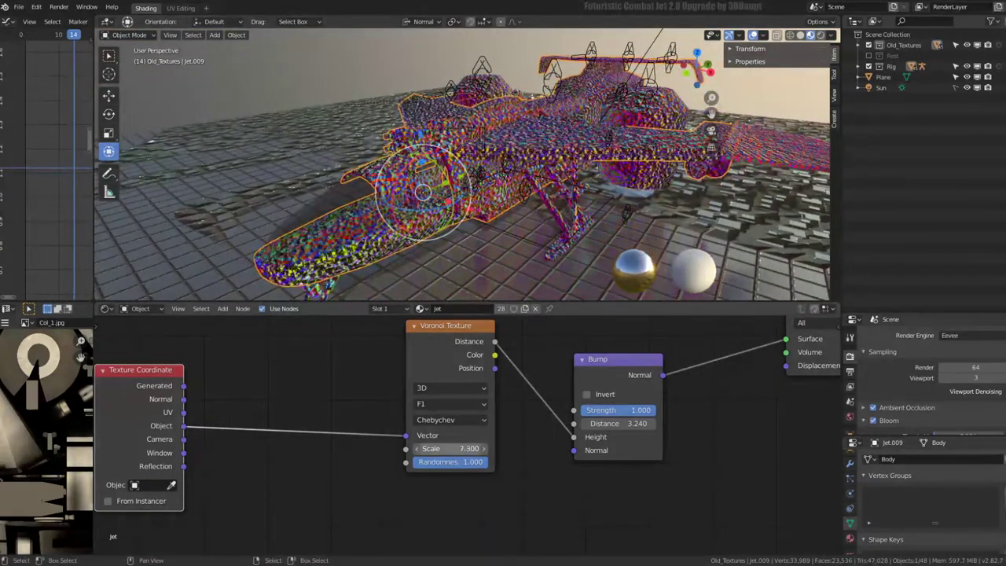
pyautogui.moveTo(617, 424); pyautogui.dragTo(704, 425)
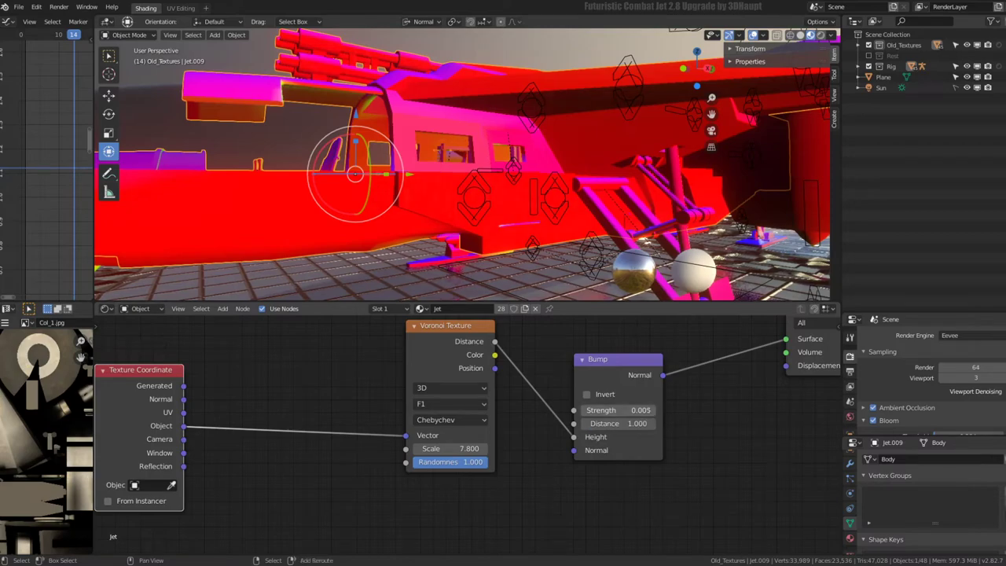
pyautogui.moveTo(617, 409); pyautogui.dragTo(664, 410)
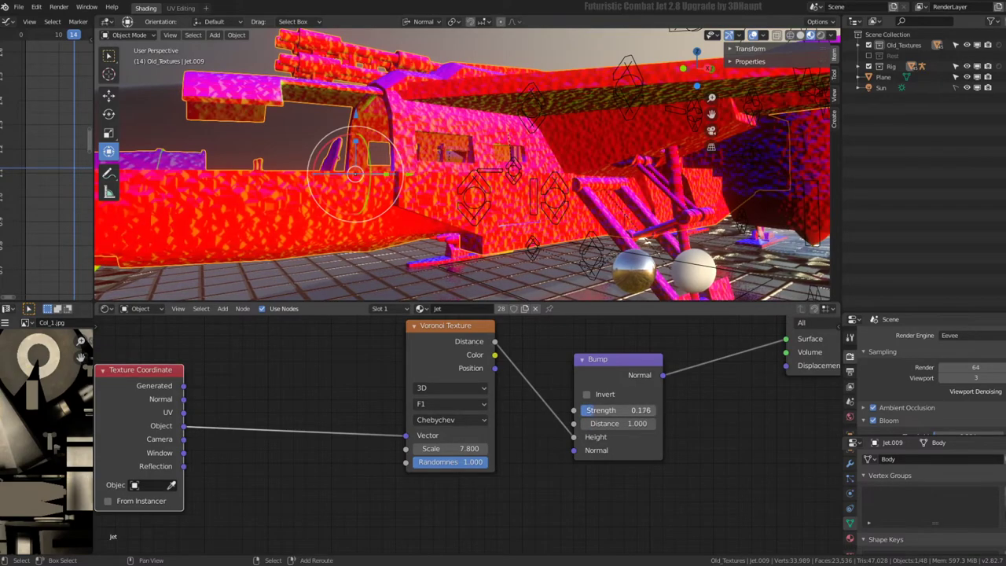
pyautogui.moveTo(498, 223)
pyautogui.mouseDown(button='middle')
pyautogui.moveTo(541, 206)
pyautogui.moveTo(572, 141)
pyautogui.mouseUp(button='middle')
pyautogui.moveTo(463, 414); pyautogui.dragTo(429, 425, button='middle')
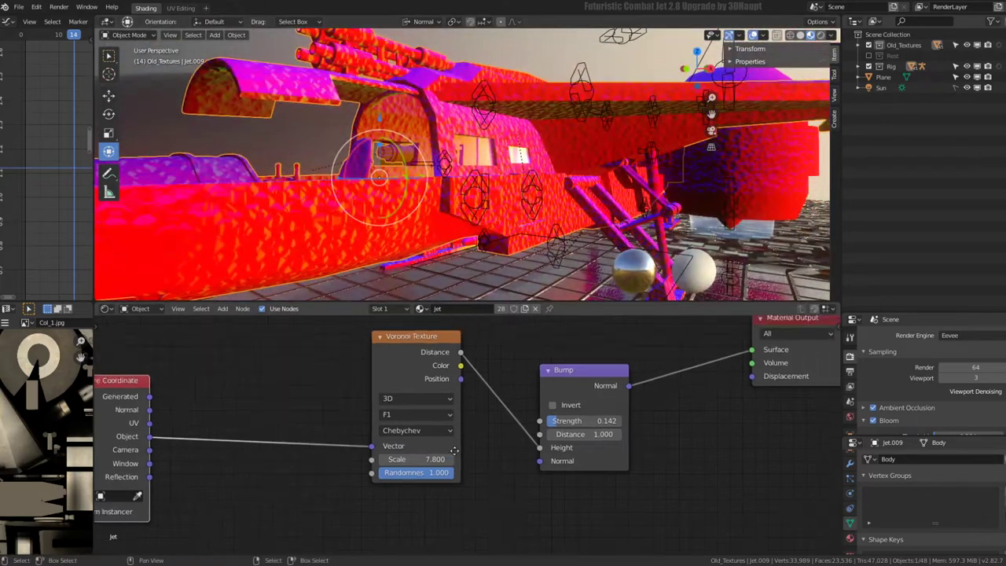
pyautogui.click(416, 415)
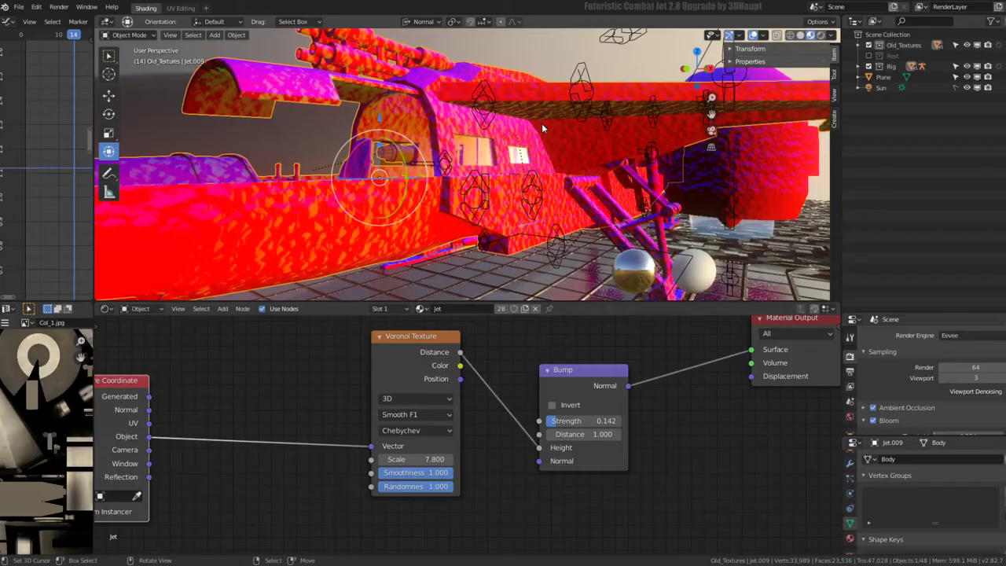
# Switch Voronoi to Smooth F1 with Randomness 0 and Scale 5.550, slightly lowering Bump Strength
pyautogui.scroll(3, 541, 123)
pyautogui.moveTo(542, 126); pyautogui.dragTo(478, 102, button='middle')
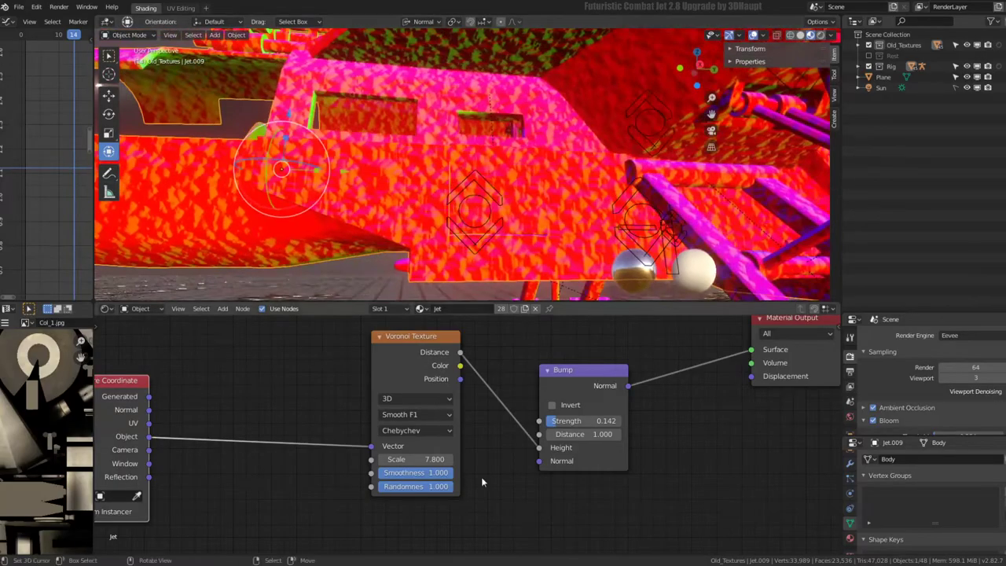
pyautogui.scroll(2, 481, 477)
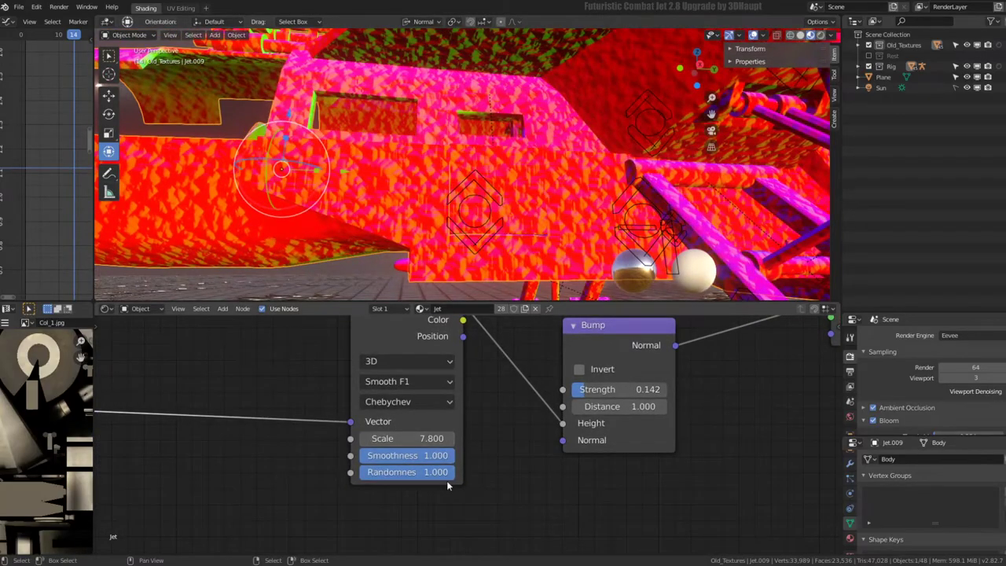
pyautogui.moveTo(620, 389); pyautogui.dragTo(605, 390)
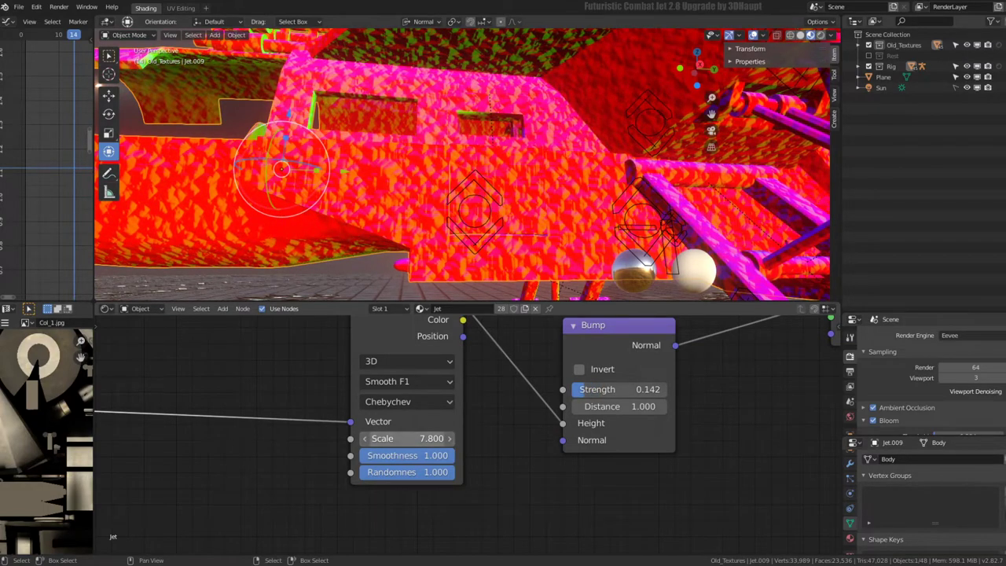
pyautogui.moveTo(407, 438)
pyautogui.mouseDown()
pyautogui.moveTo(385, 438)
pyautogui.moveTo(409, 481)
pyautogui.moveTo(370, 471)
pyautogui.mouseUp()
pyautogui.moveTo(422, 221)
pyautogui.mouseDown(button='middle')
pyautogui.moveTo(483, 138)
pyautogui.moveTo(511, 151)
pyautogui.moveTo(479, 130)
pyautogui.moveTo(503, 126)
pyautogui.mouseUp(button='middle')
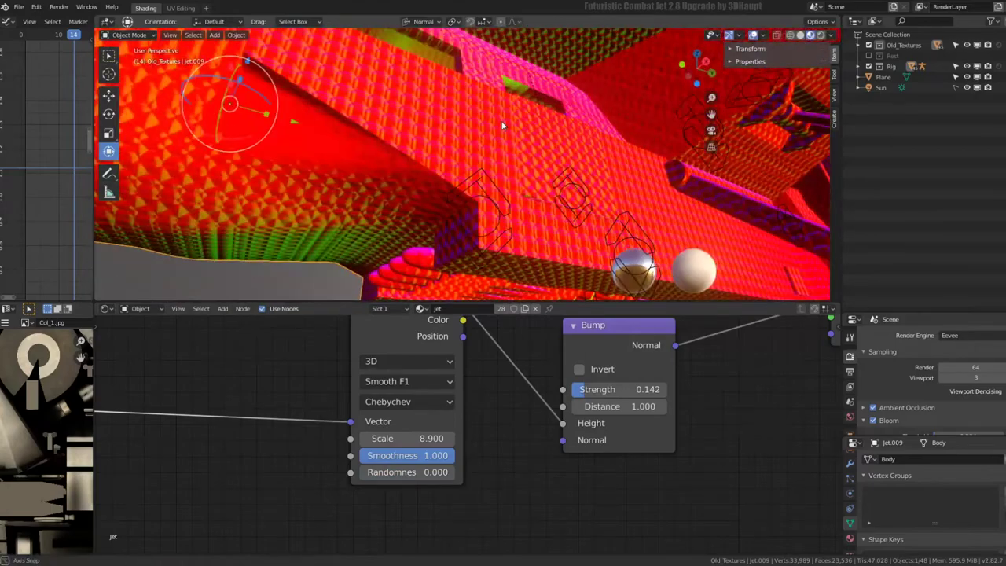
pyautogui.moveTo(431, 438); pyautogui.dragTo(393, 438)
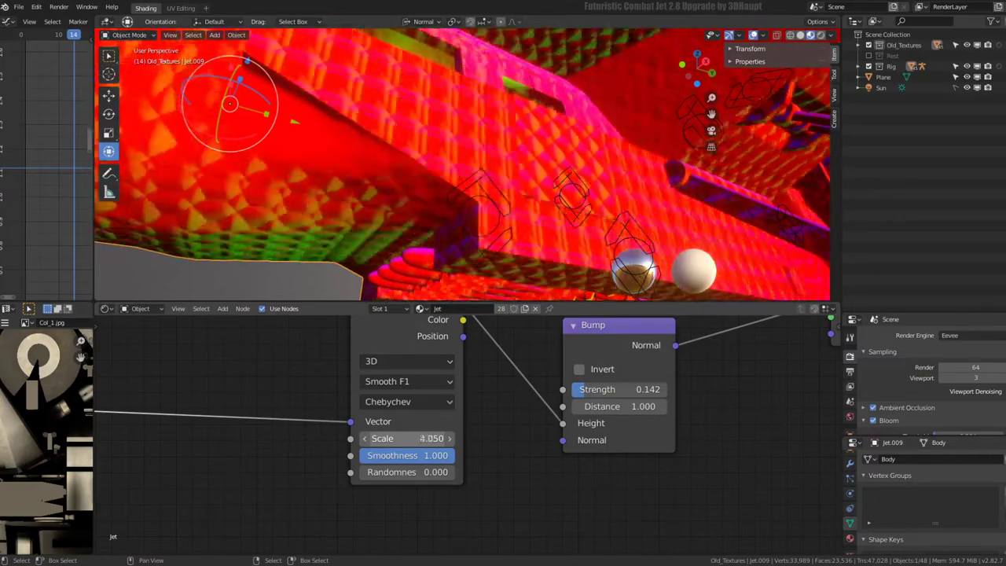
pyautogui.moveTo(393, 438); pyautogui.dragTo(478, 446)
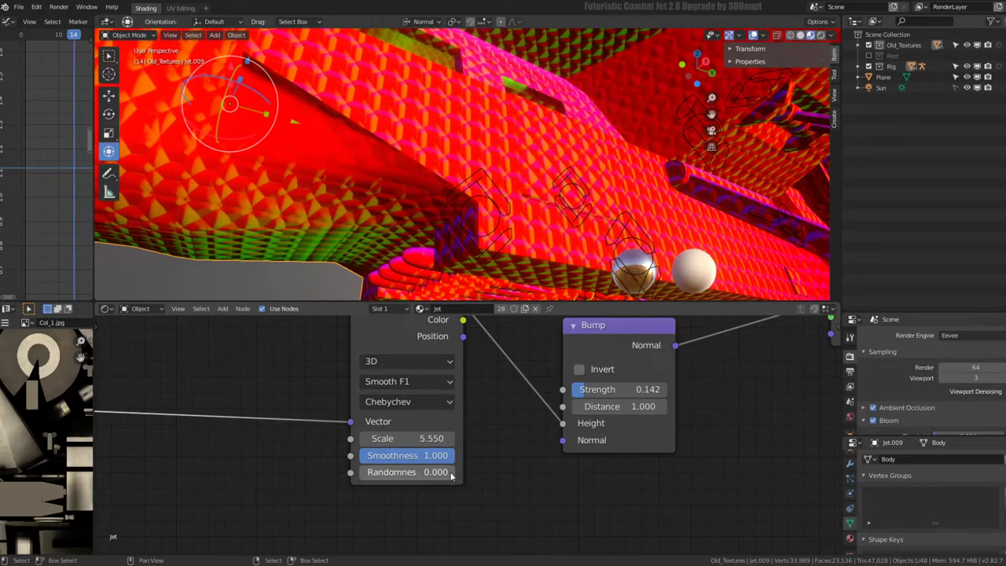
# Confirm the Randomness value and locate the Normal Map, Voronoi and Bump nodes
pyautogui.press('Return')
pyautogui.scroll(-2, 506, 421)
pyautogui.scroll(-2, 506, 420)
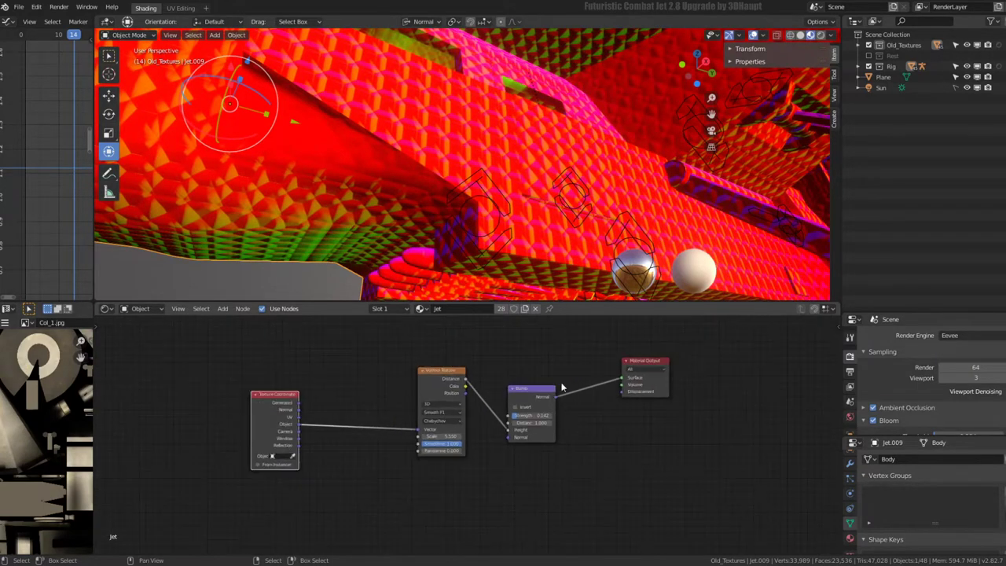
pyautogui.scroll(-2, 507, 421)
pyautogui.scroll(-1, 506, 421)
pyautogui.scroll(-2, 506, 420)
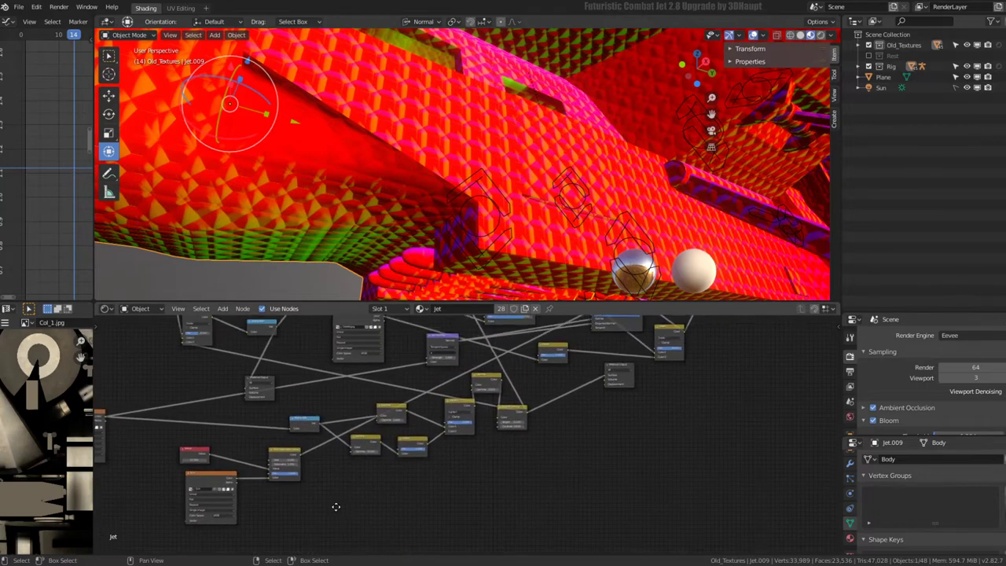
pyautogui.moveTo(386, 467); pyautogui.dragTo(475, 400, button='middle')
pyautogui.moveTo(453, 367); pyautogui.dragTo(425, 410, button='middle')
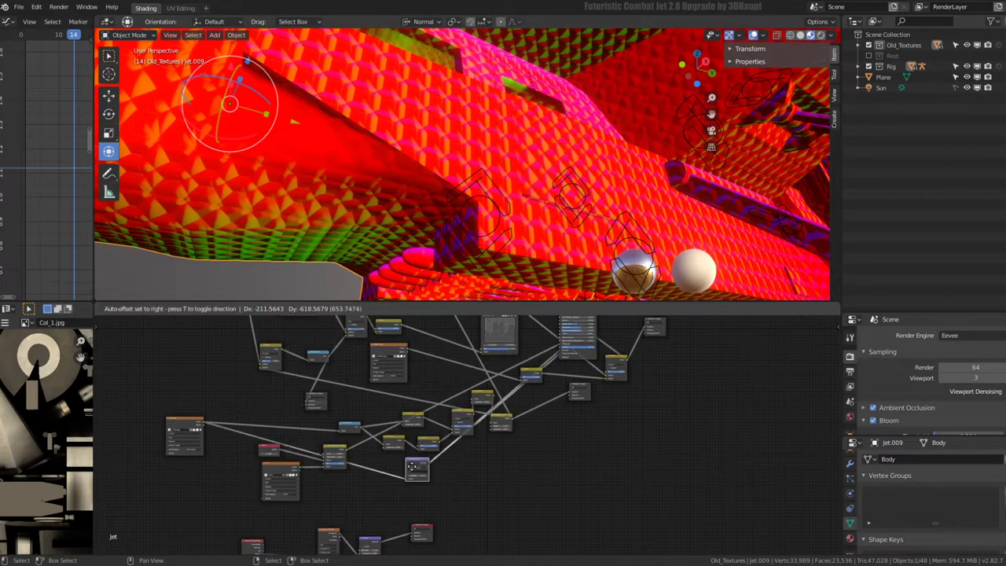
pyautogui.scroll(2, 422, 413)
pyautogui.scroll(2, 422, 413)
pyautogui.scroll(2, 422, 413)
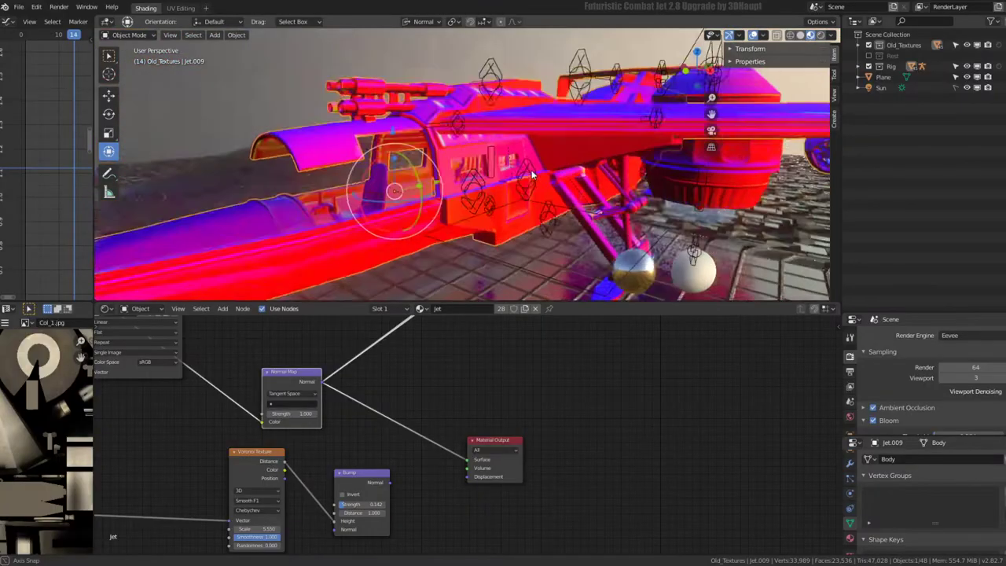
pyautogui.moveTo(514, 105); pyautogui.dragTo(490, 284, button='middle')
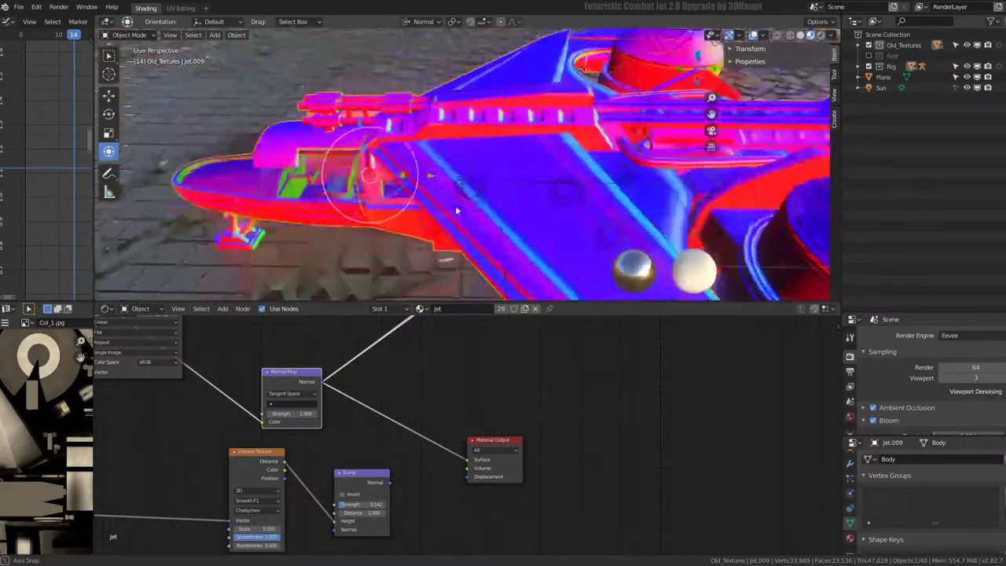
# Link Bump Normal to Material Output Surface and inspect the dimpled hull
pyautogui.moveTo(389, 481); pyautogui.dragTo(467, 459)
pyautogui.keyDown('shift'); pyautogui.scroll(-2, 471, 440); pyautogui.keyUp('shift')
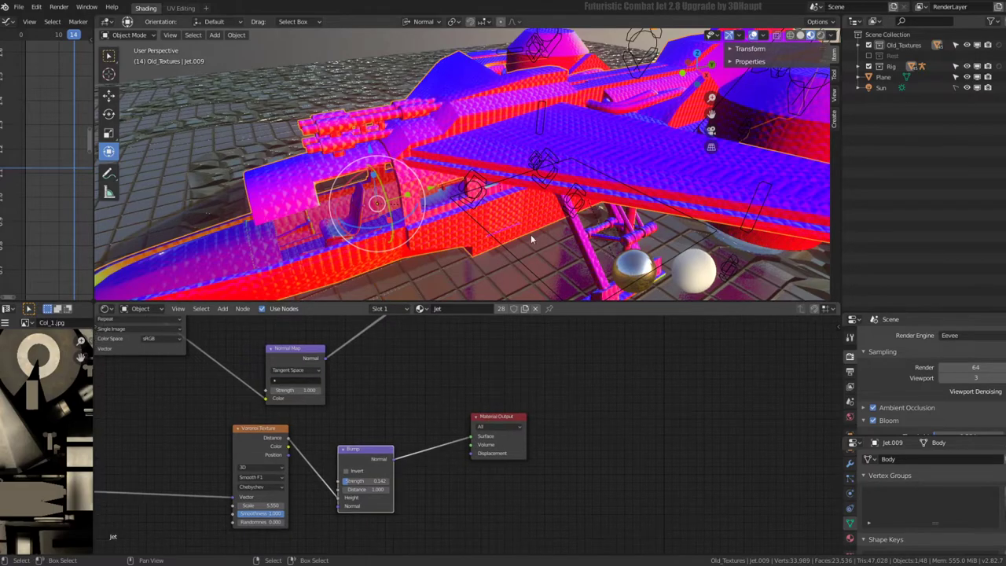
pyautogui.scroll(5, 530, 234)
pyautogui.moveTo(530, 234)
pyautogui.mouseDown(button='middle')
pyautogui.moveTo(542, 221)
pyautogui.moveTo(536, 145)
pyautogui.moveTo(595, 154)
pyautogui.moveTo(520, 180)
pyautogui.mouseUp(button='middle')
# Switch the Voronoi metric to Minkowski with Scale 5.450 and Exponent 3.300
pyautogui.scroll(3, 520, 183)
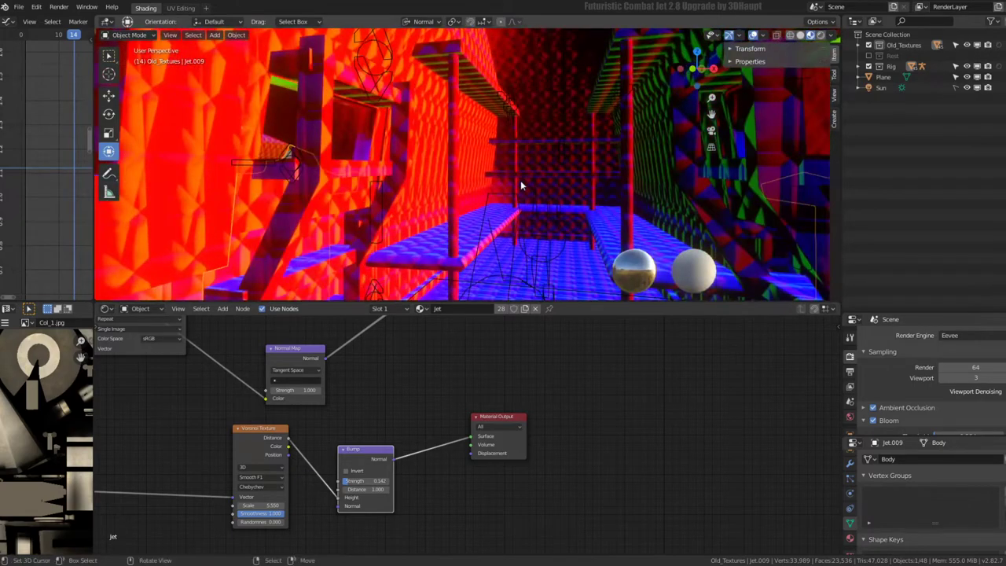
pyautogui.scroll(2, 533, 438)
pyautogui.scroll(2, 539, 419)
pyautogui.scroll(2, 411, 436)
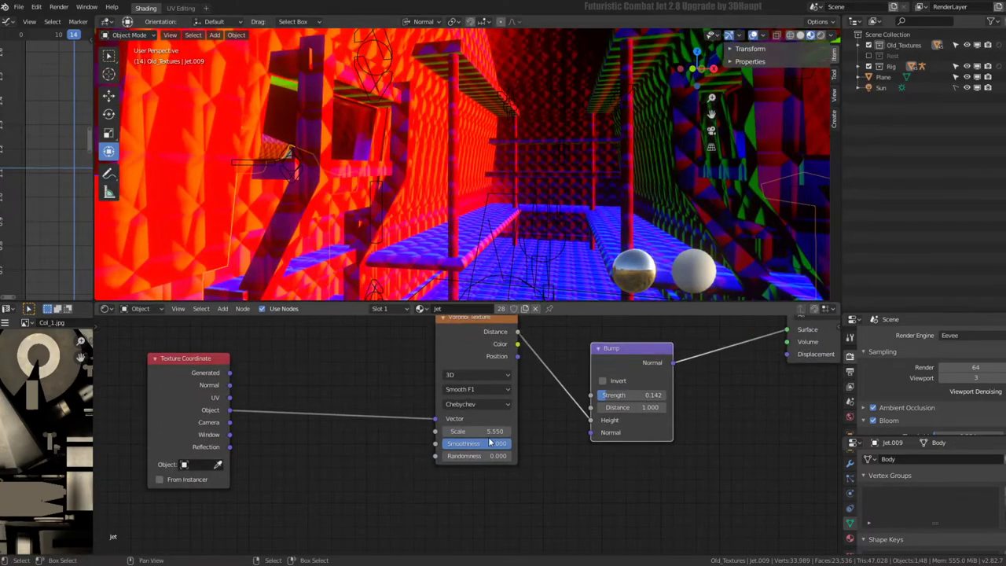
pyautogui.scroll(1, 490, 441)
pyautogui.moveTo(442, 382); pyautogui.dragTo(351, 400, button='middle')
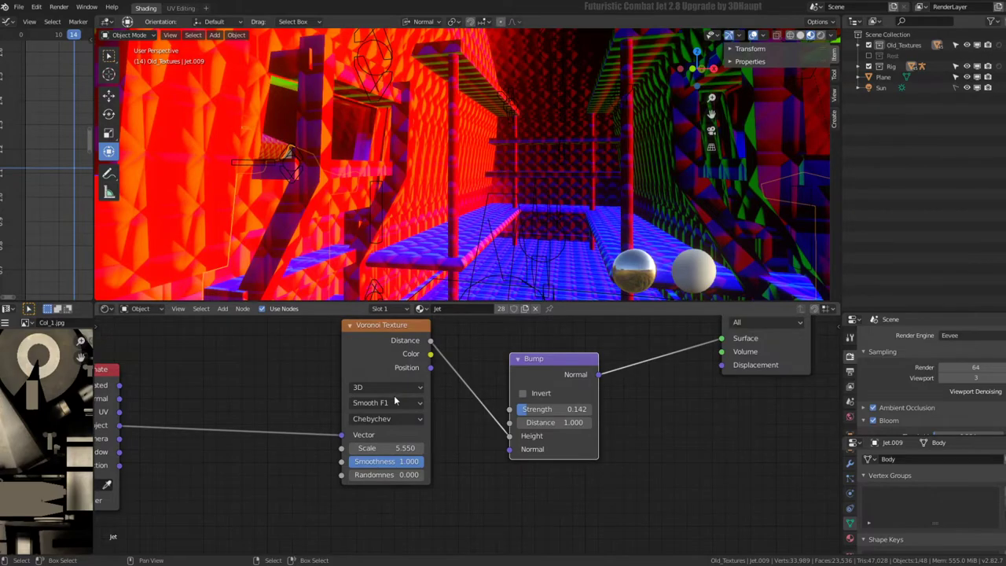
pyautogui.moveTo(546, 203)
pyautogui.mouseDown(button='middle')
pyautogui.moveTo(487, 189)
pyautogui.moveTo(511, 249)
pyautogui.moveTo(536, 233)
pyautogui.moveTo(503, 267)
pyautogui.mouseUp(button='middle')
pyautogui.scroll(2, 441, 444)
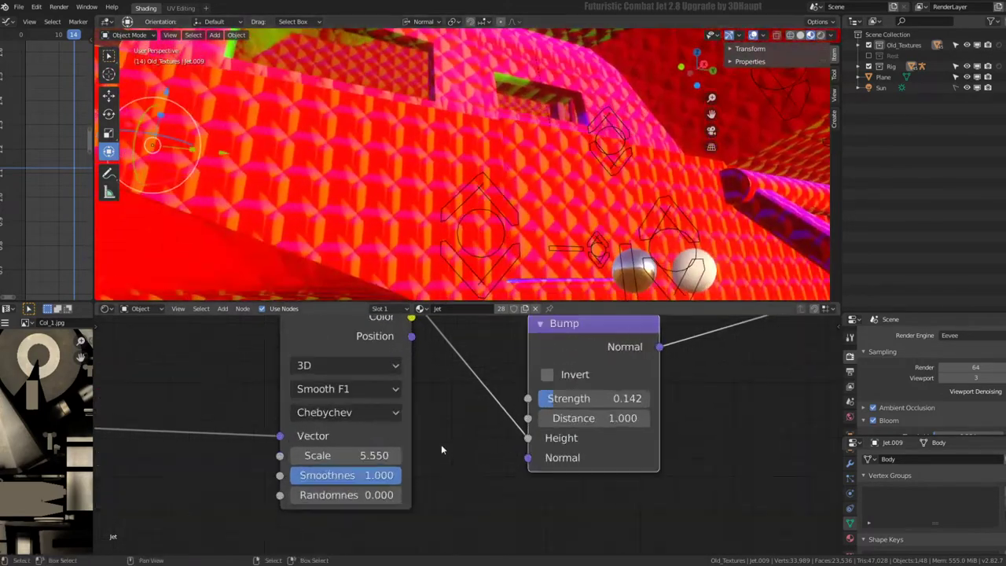
pyautogui.click(333, 415)
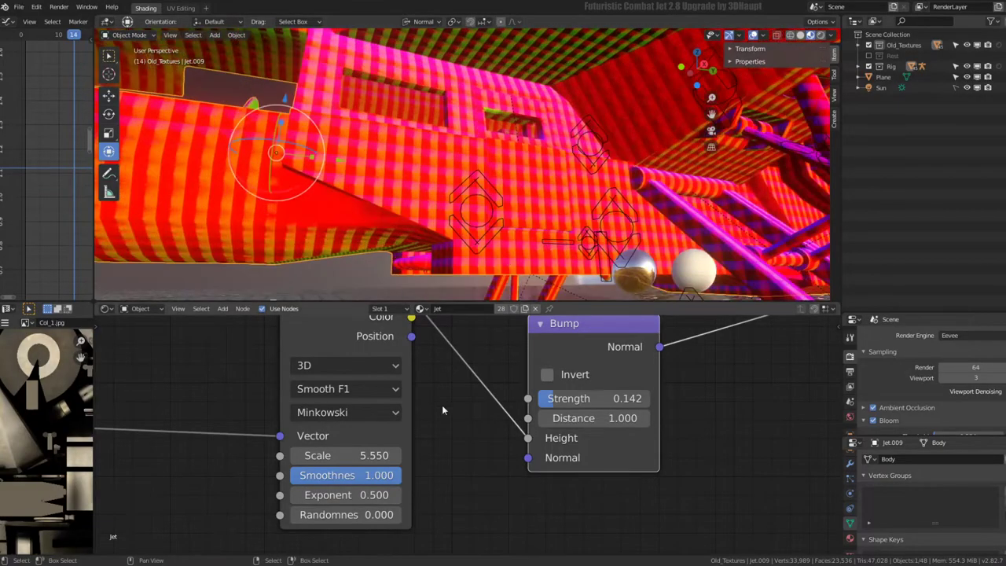
pyautogui.moveTo(346, 455); pyautogui.dragTo(354, 485)
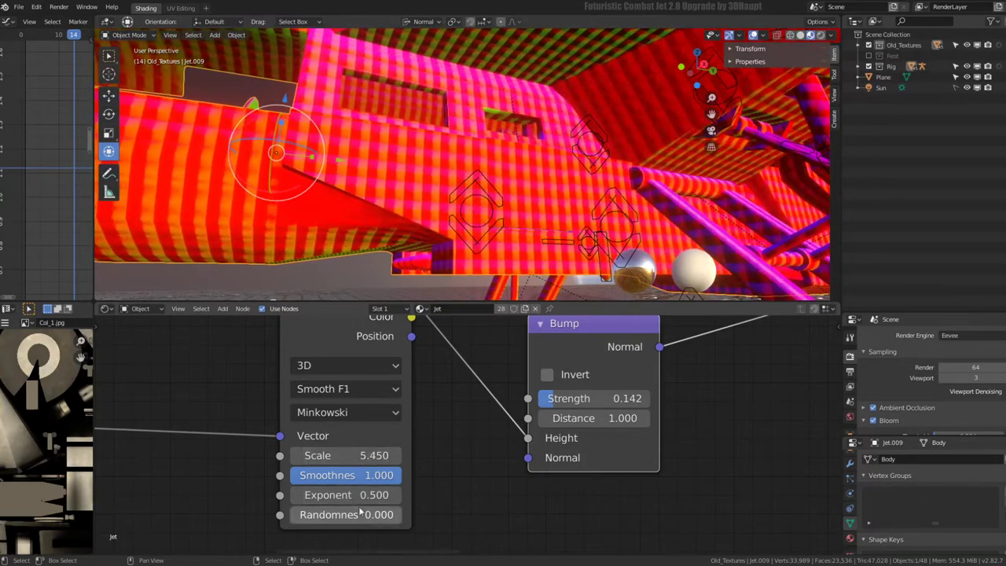
pyautogui.moveTo(346, 515)
pyautogui.mouseDown()
pyautogui.moveTo(401, 514)
pyautogui.moveTo(330, 514)
pyautogui.moveTo(409, 494)
pyautogui.mouseUp()
pyautogui.moveTo(346, 494)
pyautogui.mouseDown()
pyautogui.moveTo(314, 495)
pyautogui.moveTo(330, 494)
pyautogui.mouseUp()
pyautogui.moveTo(346, 495); pyautogui.dragTo(314, 494)
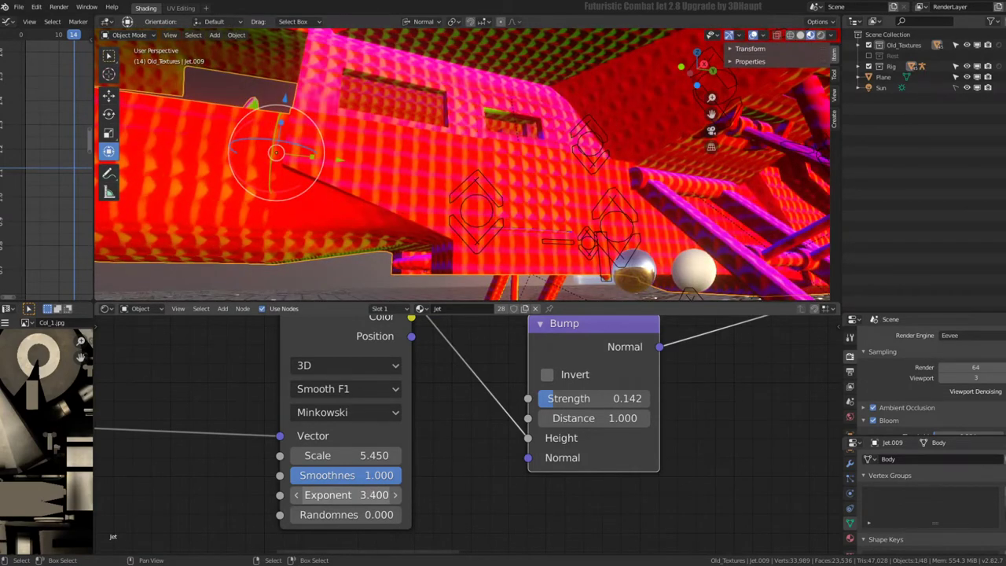
# Try the Voronoi dimension options, previewing the jet with a 4D texture
pyautogui.click(359, 364)
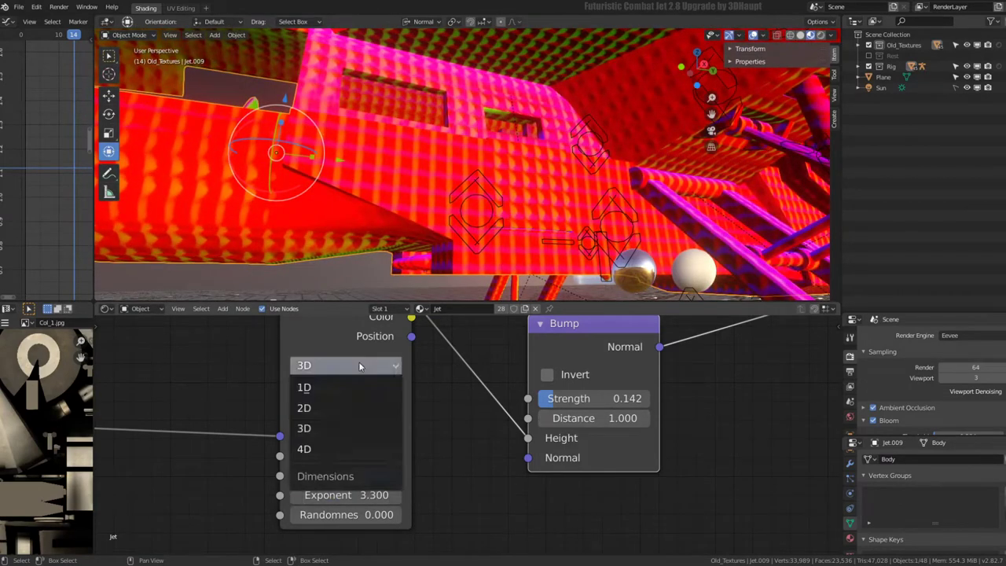
pyautogui.click(359, 362)
pyautogui.click(353, 389)
pyautogui.click(354, 388)
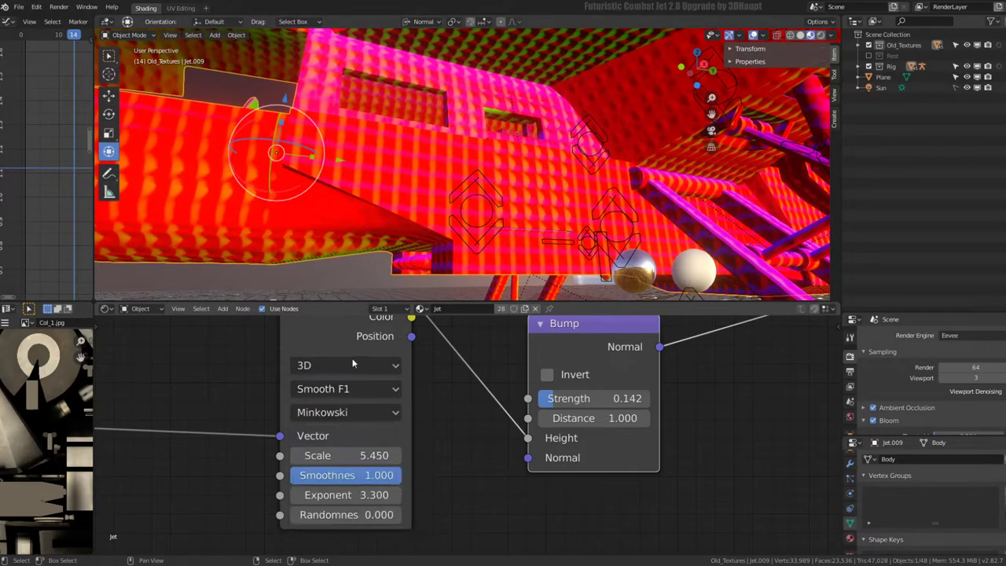
pyautogui.click(346, 365)
pyautogui.click(322, 427)
pyautogui.click(330, 366)
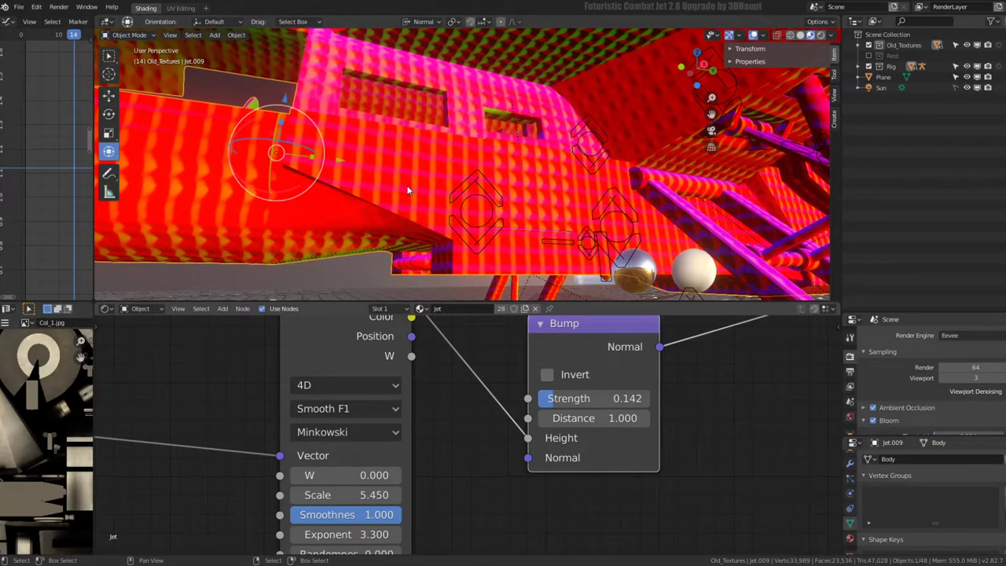
pyautogui.moveTo(408, 189)
pyautogui.mouseDown(button='middle')
pyautogui.moveTo(429, 164)
pyautogui.moveTo(445, 182)
pyautogui.mouseUp(button='middle')
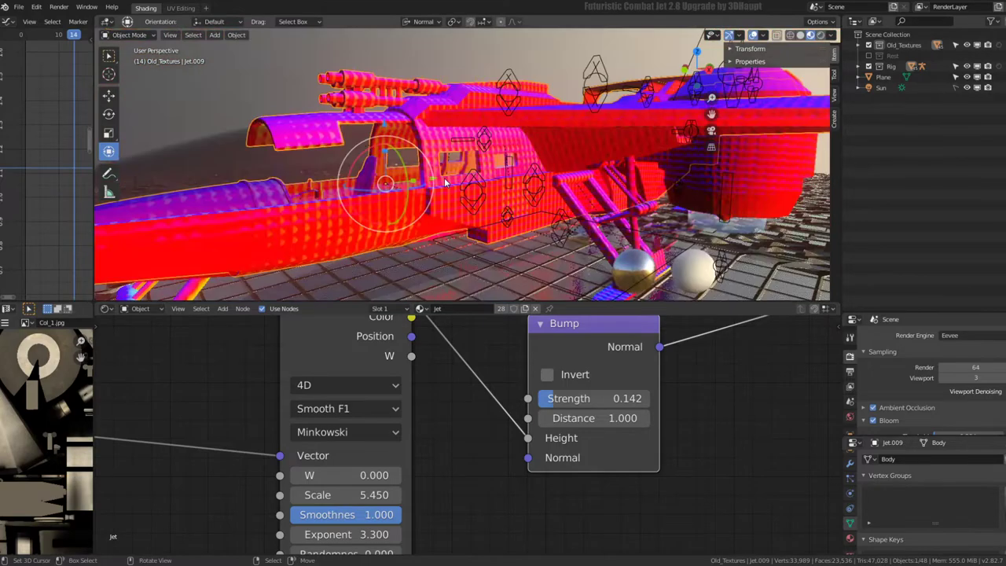
# Set the Voronoi texture back to 3D with the Chebychev distance metric
pyautogui.click(348, 384)
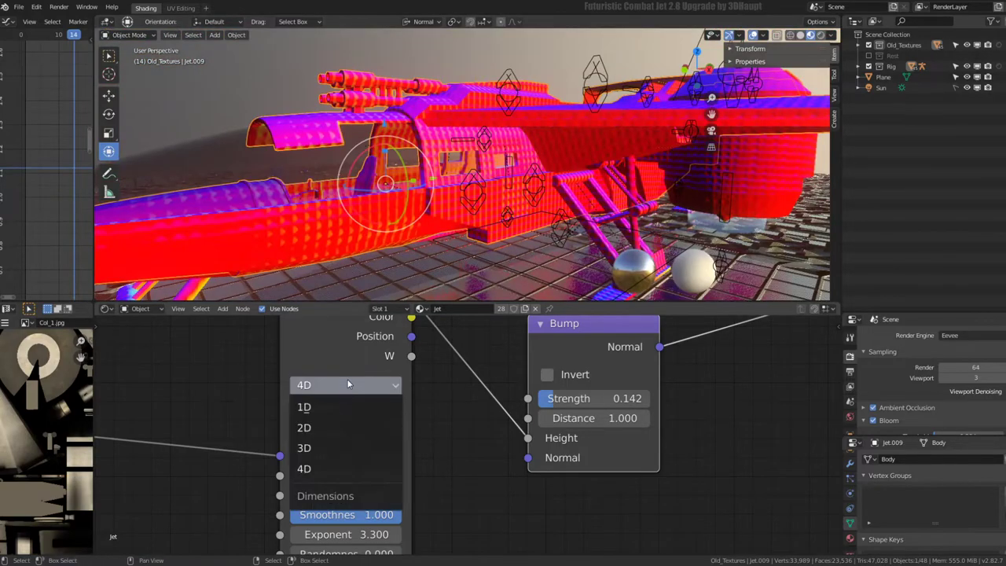
pyautogui.click(325, 450)
pyautogui.moveTo(440, 130); pyautogui.dragTo(454, 107, button='middle')
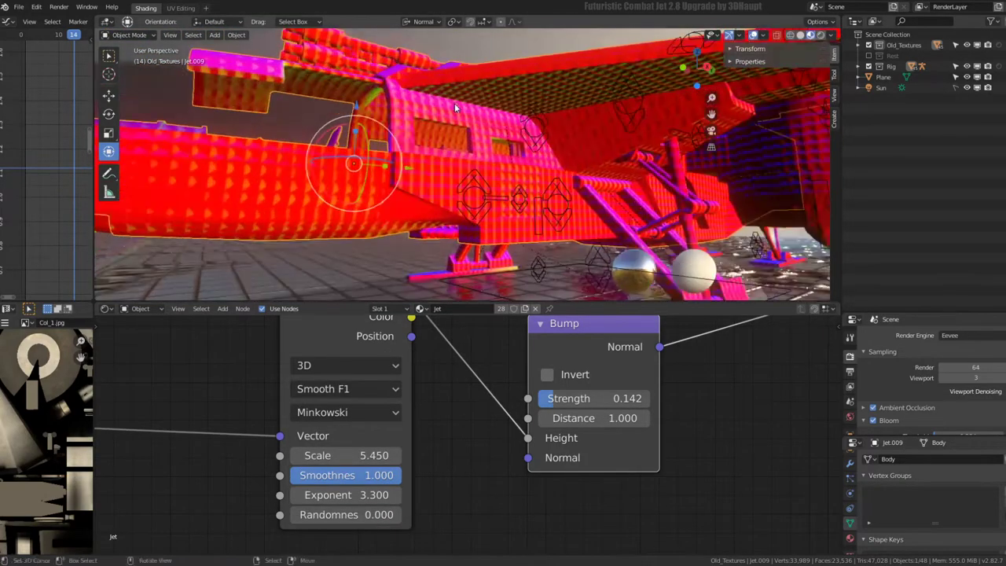
pyautogui.moveTo(360, 407); pyautogui.dragTo(373, 385, button='middle')
pyautogui.click(373, 385)
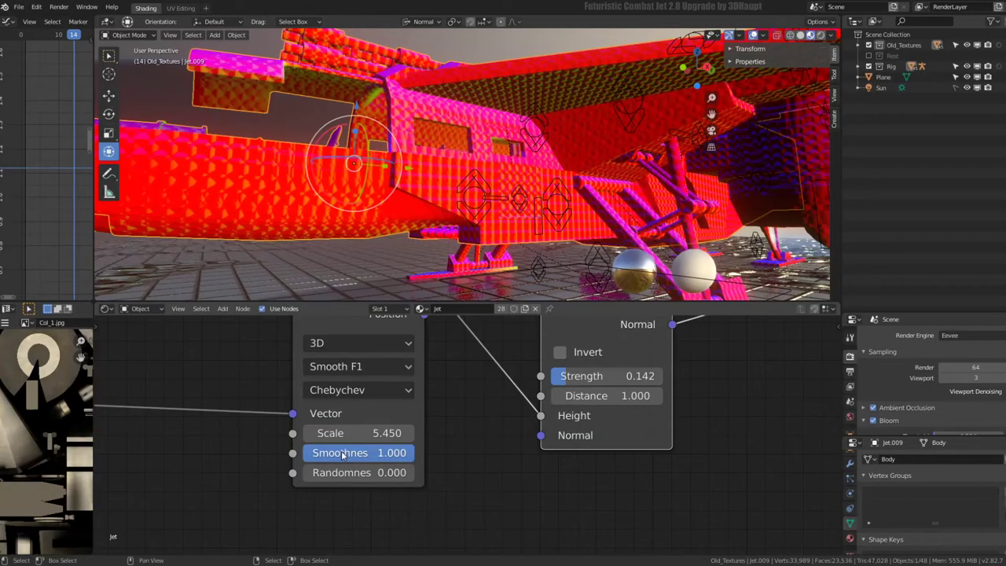
# Set Voronoi to F1 with Euclidean metric, Randomness 1.000 and Scale -22.050
pyautogui.click(350, 389)
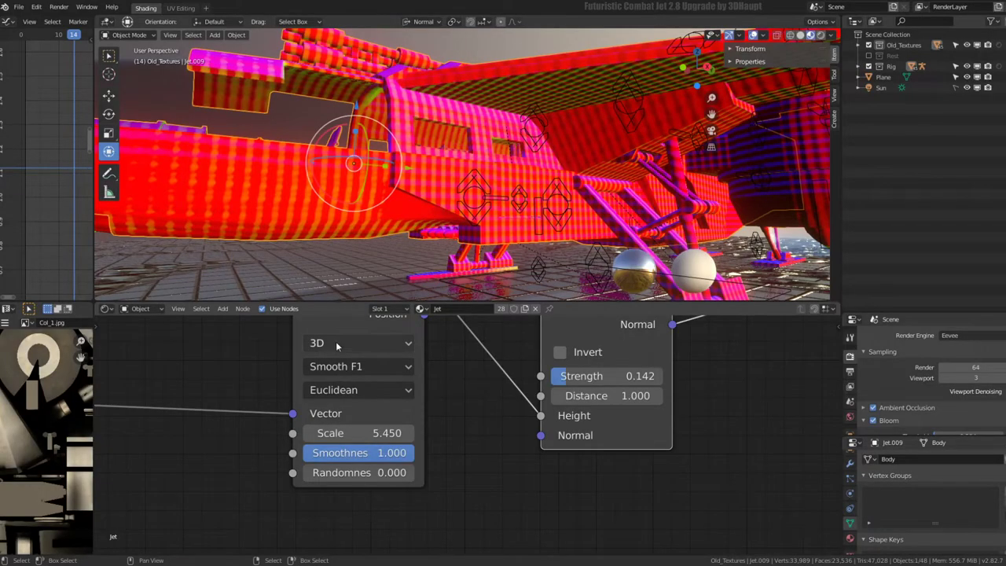
pyautogui.click(331, 385)
pyautogui.click(330, 383)
pyautogui.click(331, 371)
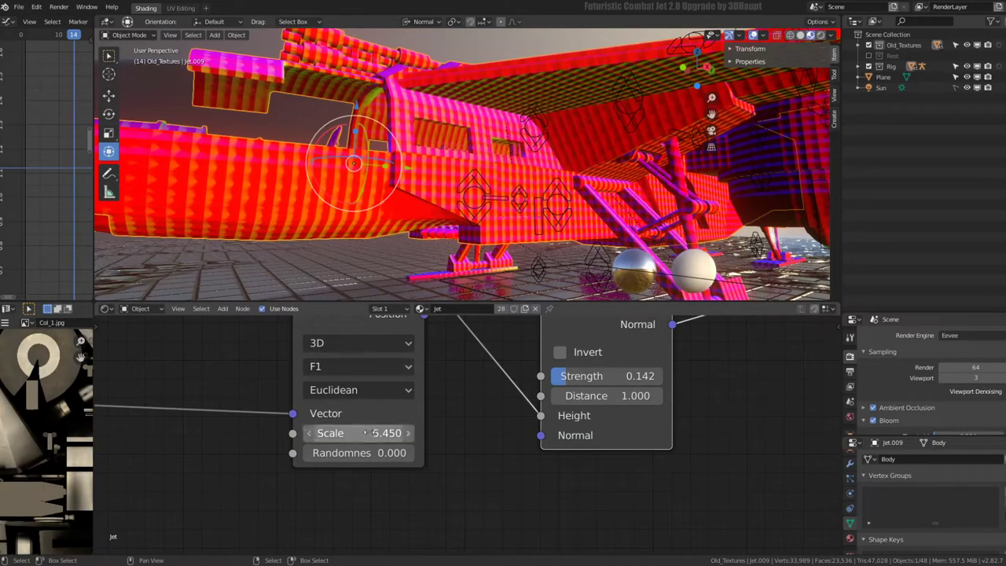
pyautogui.moveTo(374, 453); pyautogui.dragTo(416, 453)
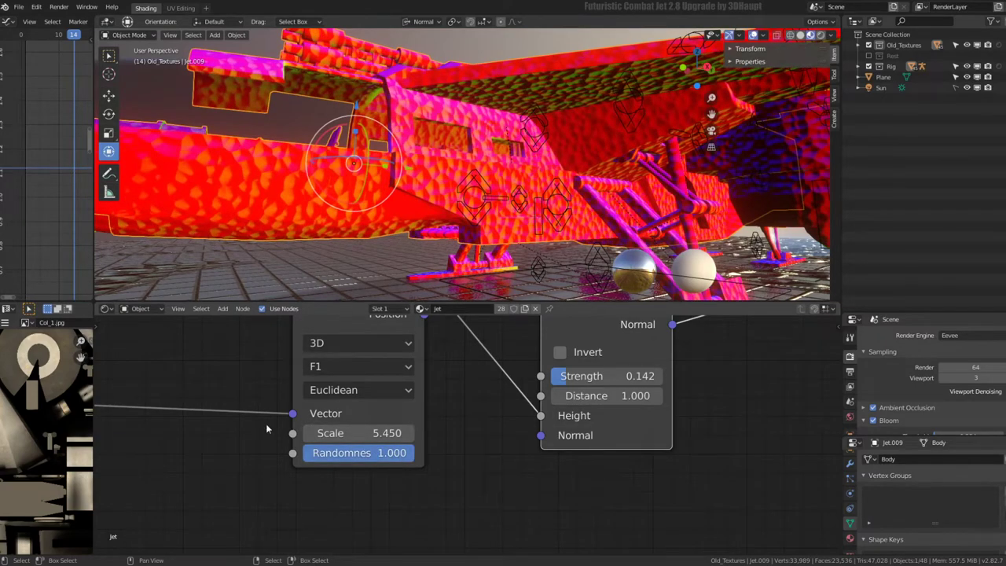
pyautogui.moveTo(358, 433)
pyautogui.mouseDown()
pyautogui.moveTo(302, 433)
pyautogui.moveTo(330, 433)
pyautogui.mouseUp()
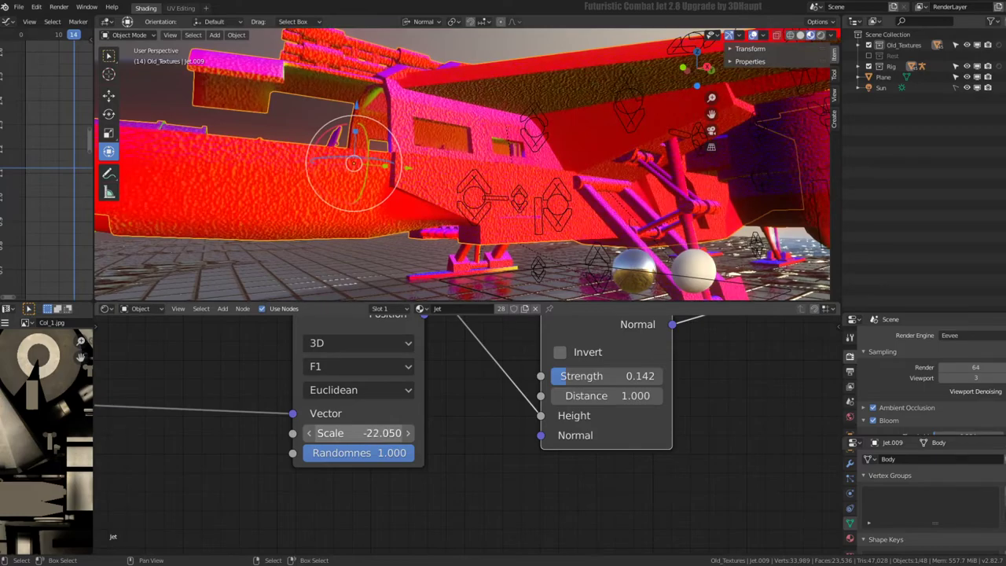
pyautogui.moveTo(520, 94); pyautogui.dragTo(505, 156, button='middle')
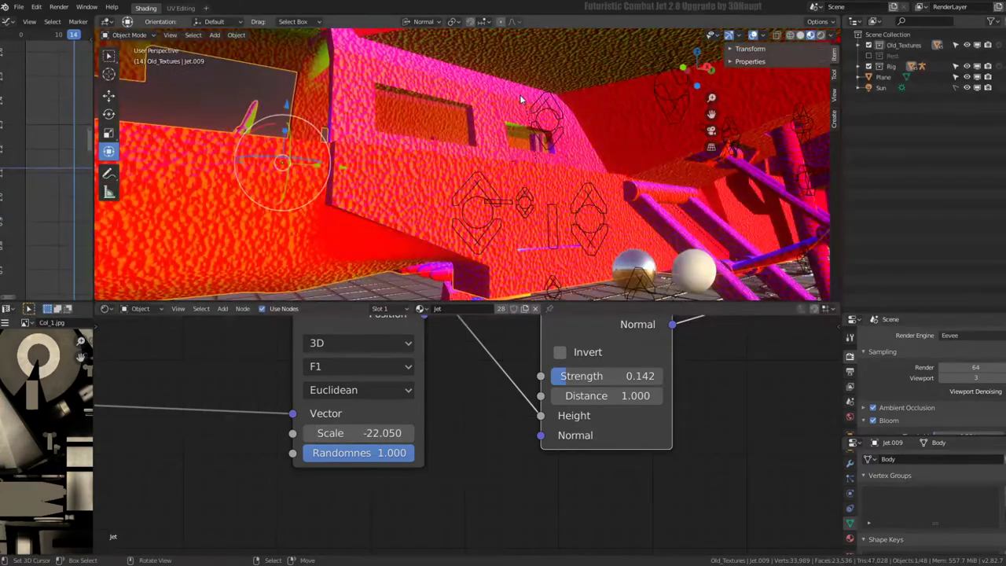
# Link the Normal Map output directly to the Material Output
pyautogui.scroll(3, 504, 159)
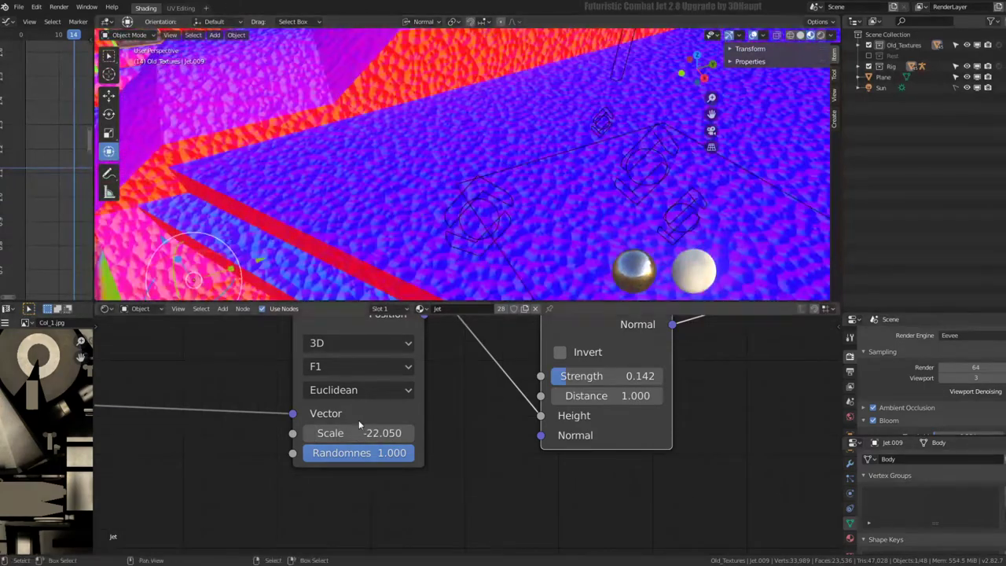
pyautogui.scroll(-3, 460, 397)
pyautogui.moveTo(455, 364); pyautogui.dragTo(259, 456, button='middle')
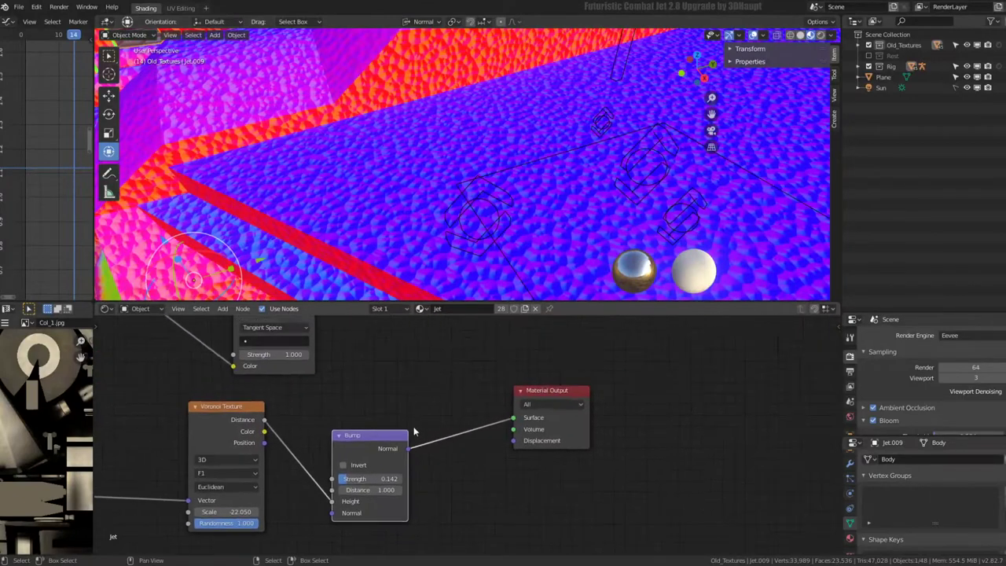
pyautogui.scroll(-2, 585, 414)
pyautogui.scroll(-2, 445, 372)
pyautogui.moveTo(390, 374); pyautogui.dragTo(396, 381)
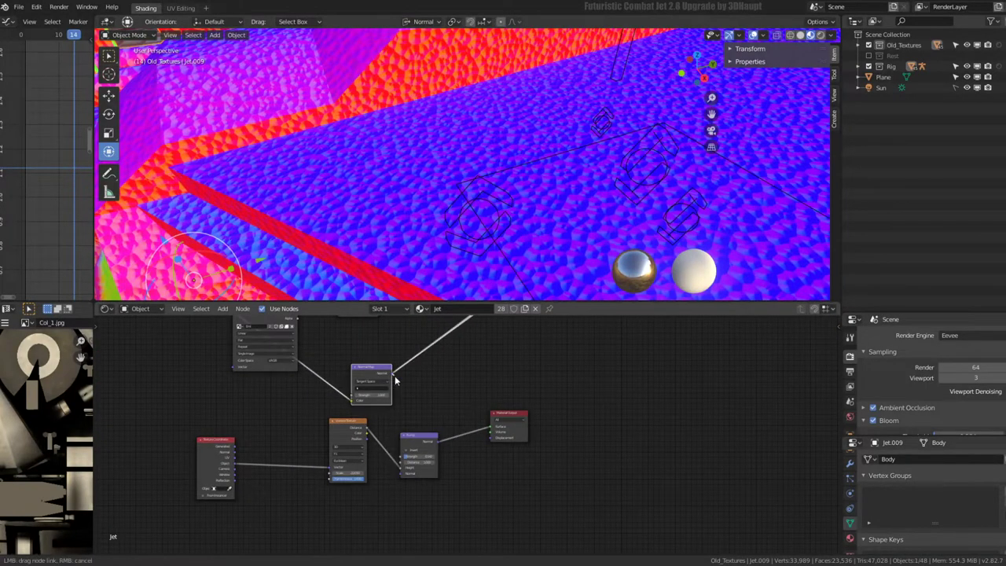
pyautogui.moveTo(494, 431); pyautogui.dragTo(545, 416)
# Add a MixRGB color-mixing node to the material and check the jet's new shading
pyautogui.scroll(1, 455, 442)
pyautogui.hotkey('shift', 'a')
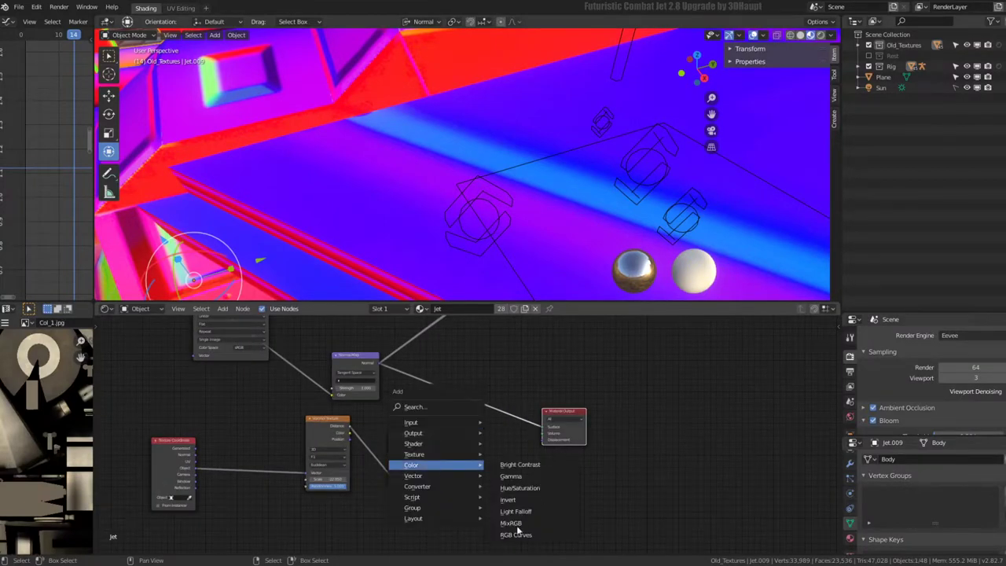
pyautogui.click(518, 533)
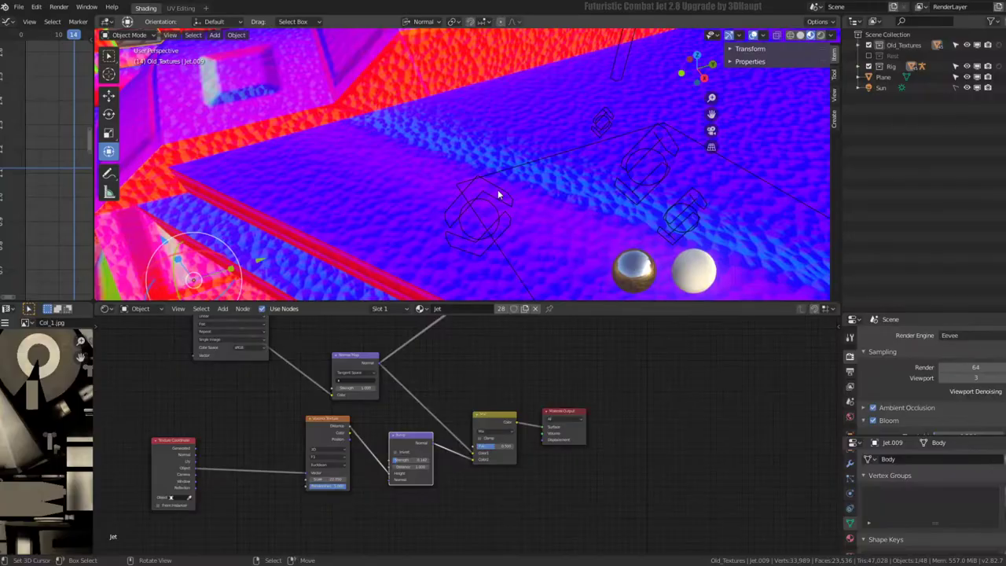
pyautogui.moveTo(497, 190)
pyautogui.mouseDown(button='middle')
pyautogui.moveTo(554, 117)
pyautogui.moveTo(479, 115)
pyautogui.mouseUp(button='middle')
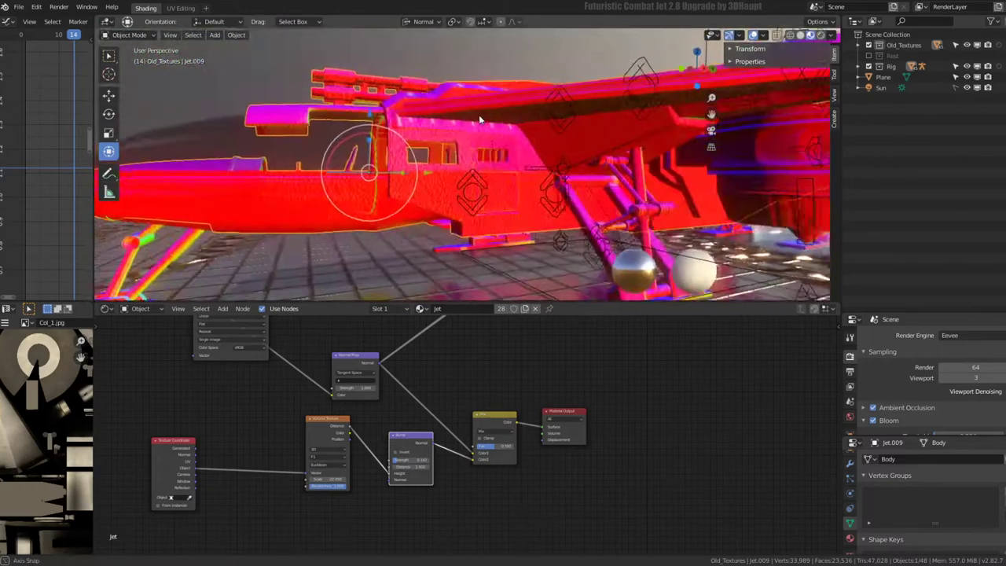
# Lower the Mix node's factor to 0.092 and inspect the hull close up
pyautogui.scroll(3, 481, 116)
pyautogui.scroll(2, 489, 105)
pyautogui.scroll(2, 488, 433)
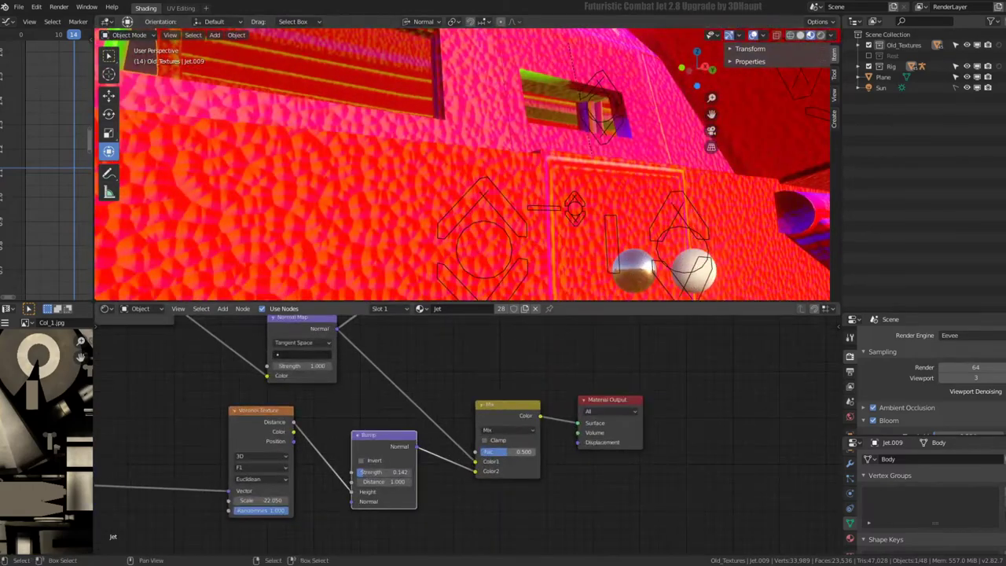
pyautogui.moveTo(507, 451)
pyautogui.mouseDown()
pyautogui.moveTo(489, 451)
pyautogui.moveTo(532, 451)
pyautogui.moveTo(481, 451)
pyautogui.moveTo(492, 451)
pyautogui.mouseUp()
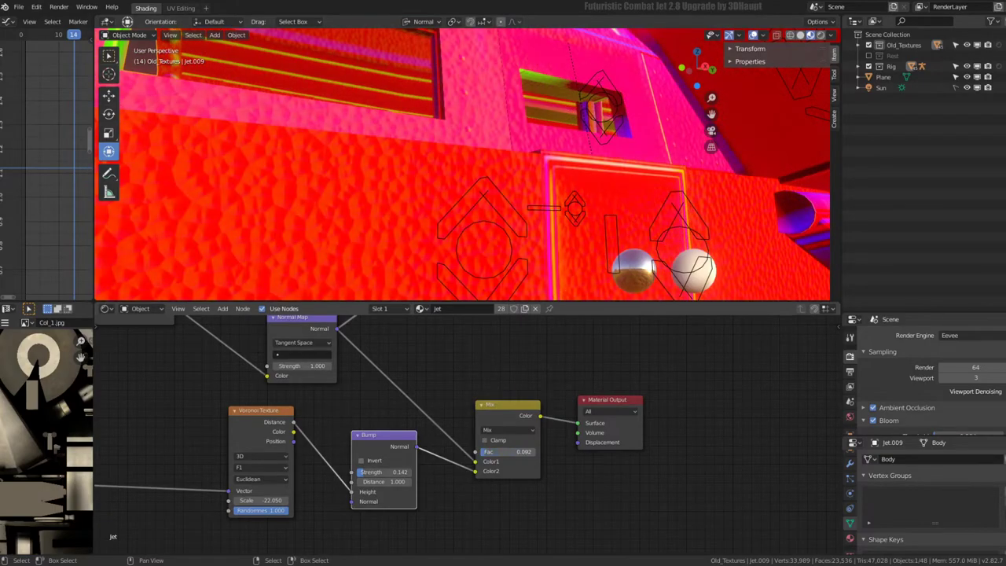
pyautogui.moveTo(472, 173)
pyautogui.mouseDown(button='middle')
pyautogui.moveTo(446, 172)
pyautogui.moveTo(558, 197)
pyautogui.mouseUp(button='middle')
pyautogui.scroll(2, 558, 196)
pyautogui.scroll(-2, 588, 386)
# Reposition a node in the material network and draw a new link from its output
pyautogui.moveTo(587, 385); pyautogui.dragTo(434, 415, button='middle')
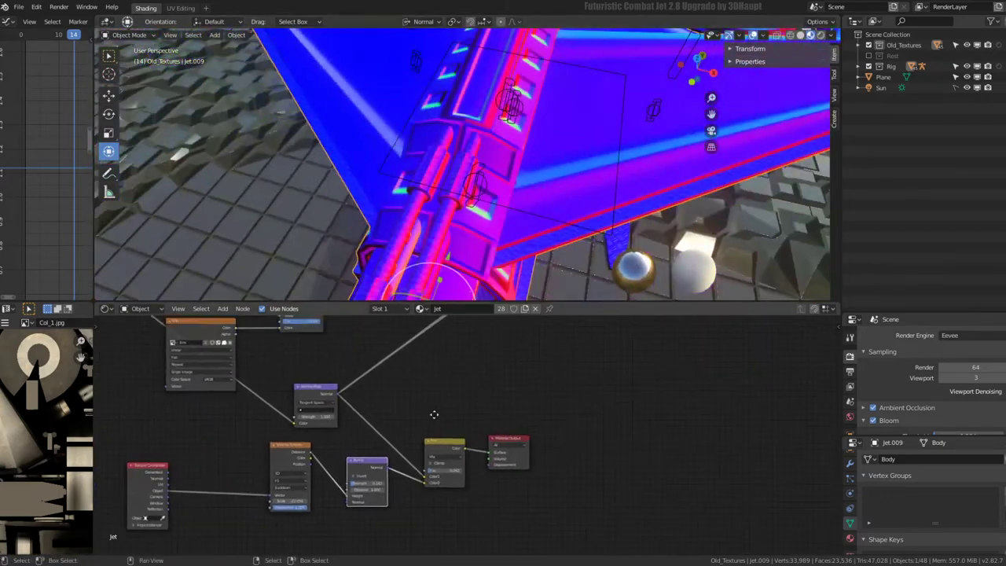
pyautogui.scroll(-2, 434, 414)
pyautogui.scroll(1, 458, 474)
pyautogui.scroll(-1, 404, 472)
pyautogui.moveTo(382, 515); pyautogui.dragTo(379, 457)
pyautogui.moveTo(428, 439); pyautogui.dragTo(365, 508, button='middle')
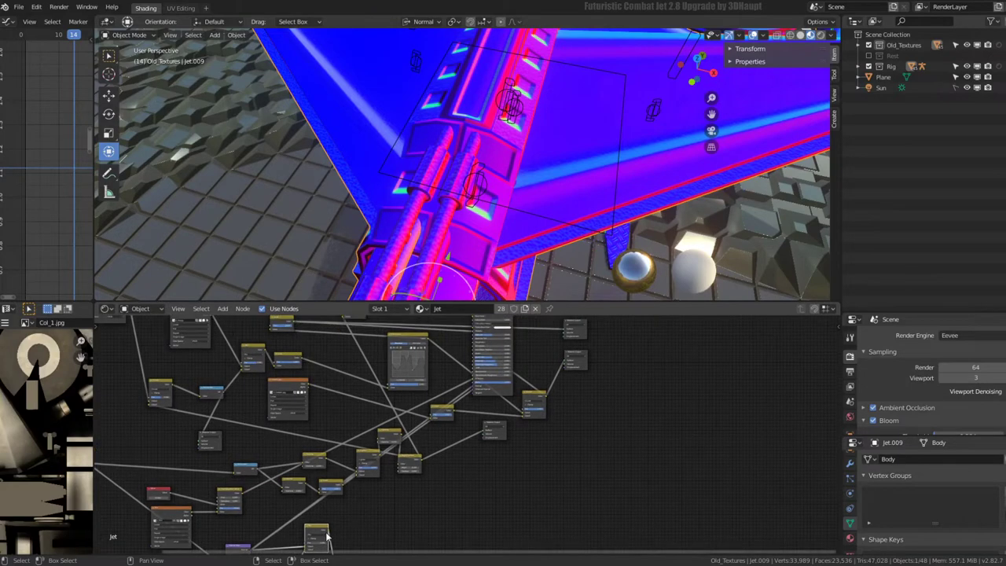
pyautogui.moveTo(329, 537); pyautogui.dragTo(471, 389)
pyautogui.scroll(2, 472, 389)
pyautogui.scroll(1, 440, 393)
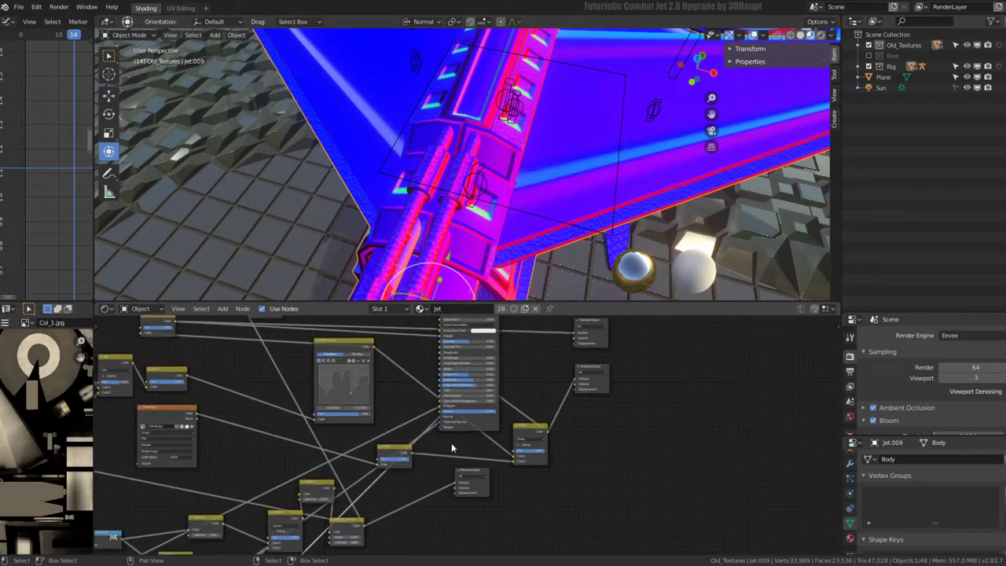
pyautogui.scroll(3, 396, 399)
pyautogui.moveTo(365, 404)
pyautogui.keyDown('ctrl'); pyautogui.mouseDown(button='middle')
pyautogui.moveTo(566, 409)
pyautogui.moveTo(533, 401)
pyautogui.mouseUp(button='middle'); pyautogui.keyUp('ctrl')
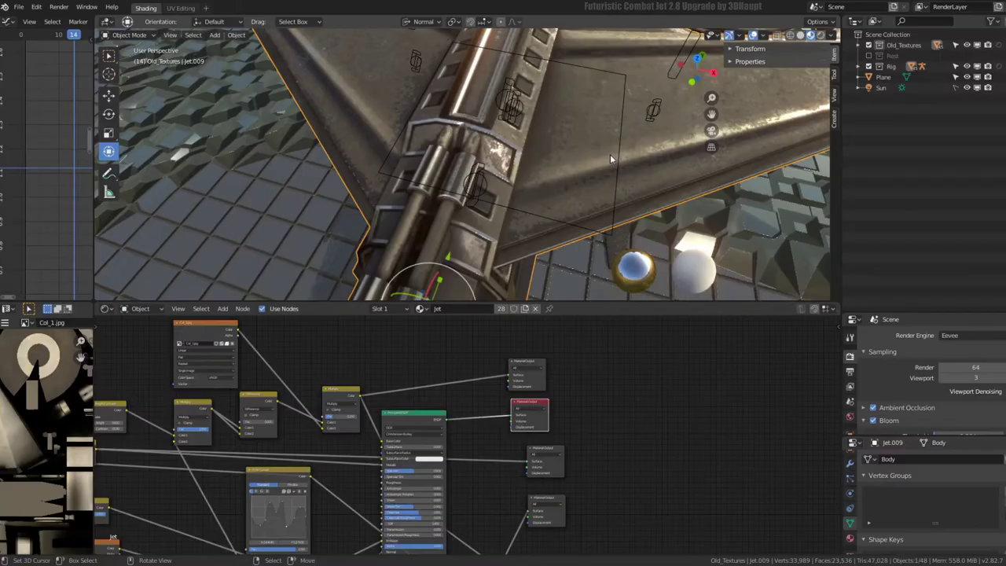
# Orbit around the jet and scroll the node editor to the Normal Map, Mix and Output nodes
pyautogui.moveTo(610, 154)
pyautogui.mouseDown(button='middle')
pyautogui.moveTo(526, 147)
pyautogui.moveTo(517, 107)
pyautogui.moveTo(562, 80)
pyautogui.moveTo(582, 127)
pyautogui.moveTo(498, 187)
pyautogui.moveTo(479, 184)
pyautogui.moveTo(579, 153)
pyautogui.moveTo(377, 334)
pyautogui.moveTo(467, 485)
pyautogui.moveTo(475, 364)
pyautogui.moveTo(434, 426)
pyautogui.mouseUp(button='middle')
pyautogui.scroll(1, 475, 363)
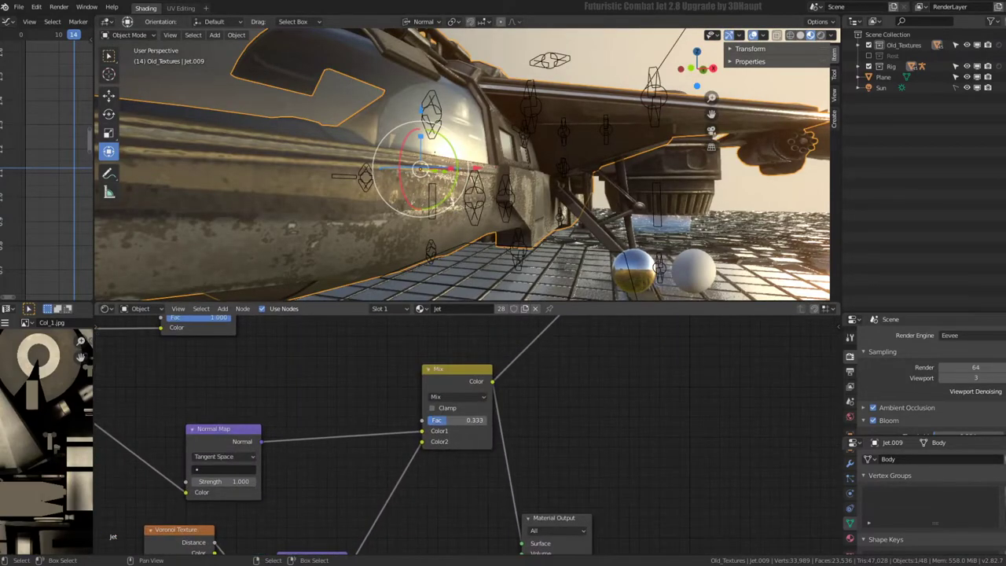
# Sweep the Mix factor between 0 and 1 while orbiting the fuselage, ending at 0.492
pyautogui.moveTo(440, 420); pyautogui.dragTo(503, 419)
pyautogui.moveTo(471, 197)
pyautogui.mouseDown(button='middle')
pyautogui.moveTo(491, 164)
pyautogui.moveTo(505, 290)
pyautogui.mouseUp(button='middle')
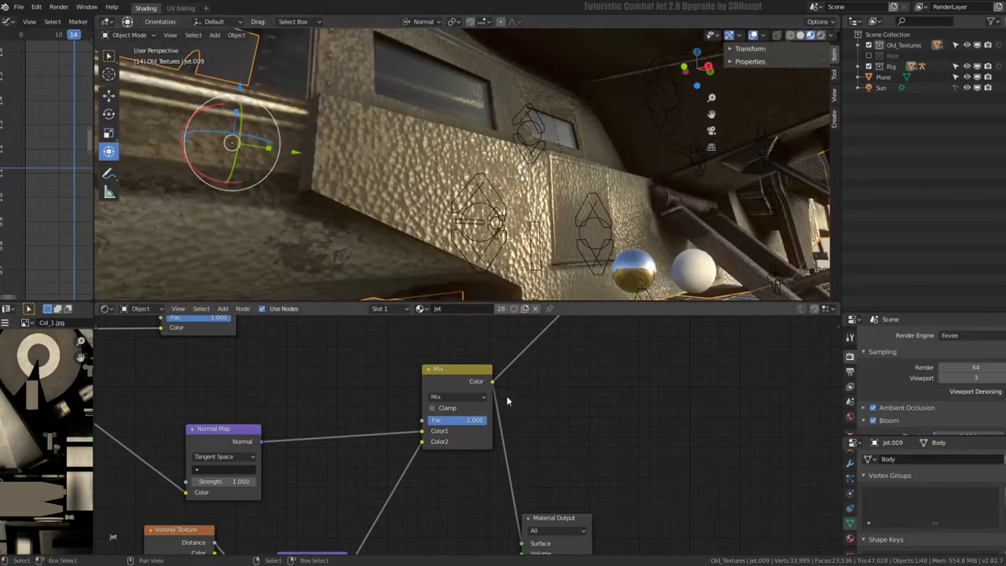
pyautogui.scroll(1, 507, 401)
pyautogui.scroll(1, 597, 403)
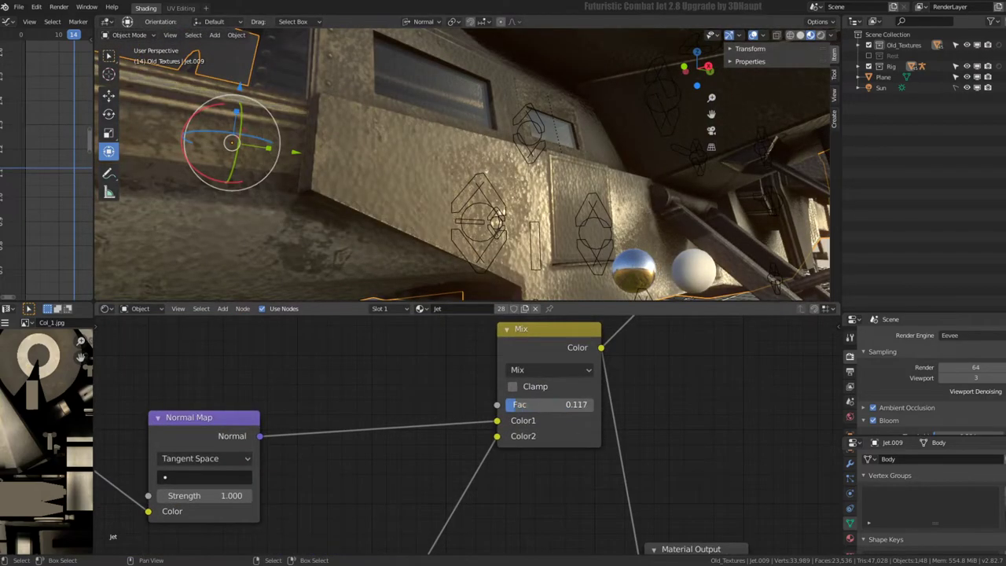
pyautogui.moveTo(550, 404); pyautogui.dragTo(503, 404)
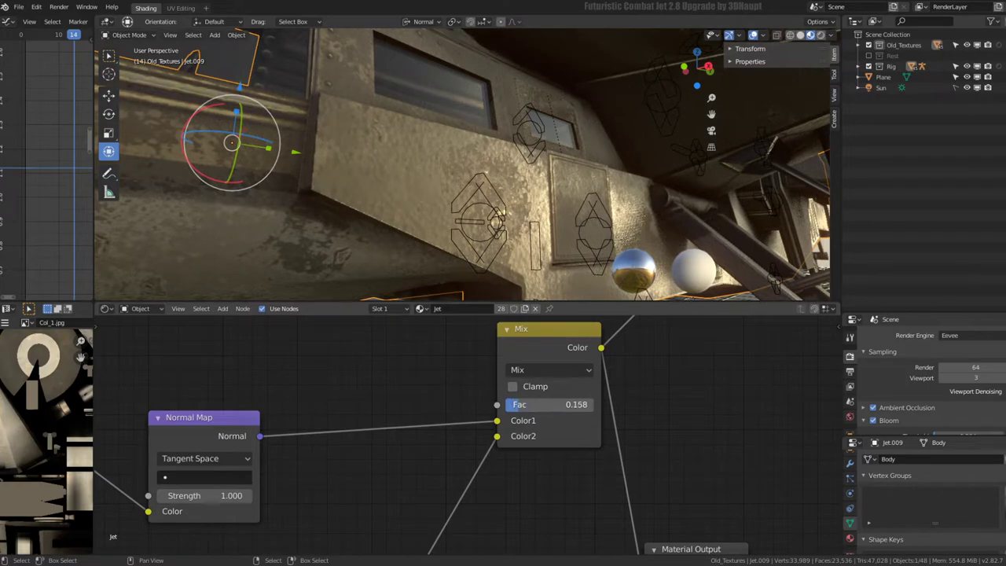
pyautogui.moveTo(550, 196)
pyautogui.mouseDown(button='middle')
pyautogui.moveTo(569, 39)
pyautogui.moveTo(539, 95)
pyautogui.mouseUp(button='middle')
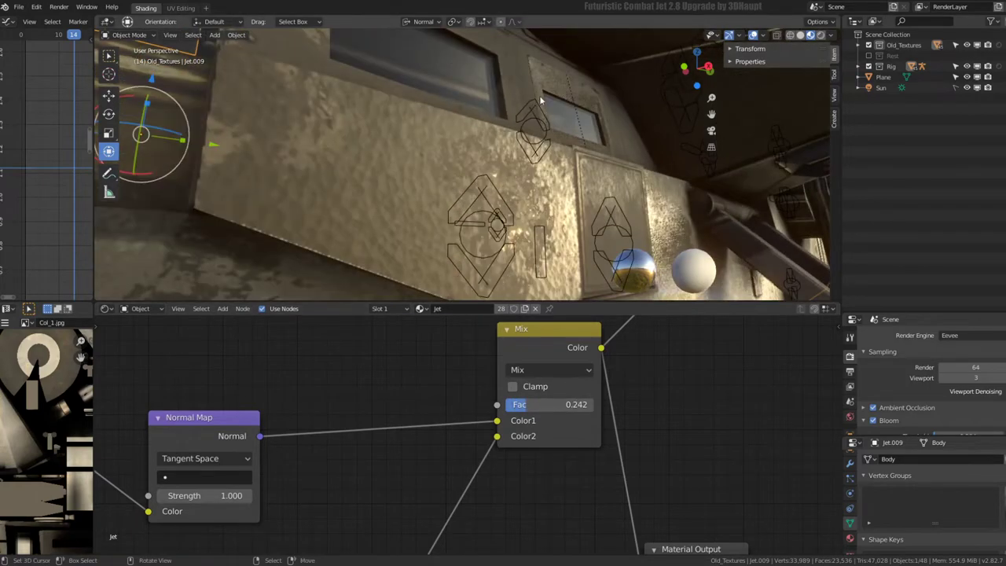
pyautogui.moveTo(526, 409); pyautogui.dragTo(543, 409)
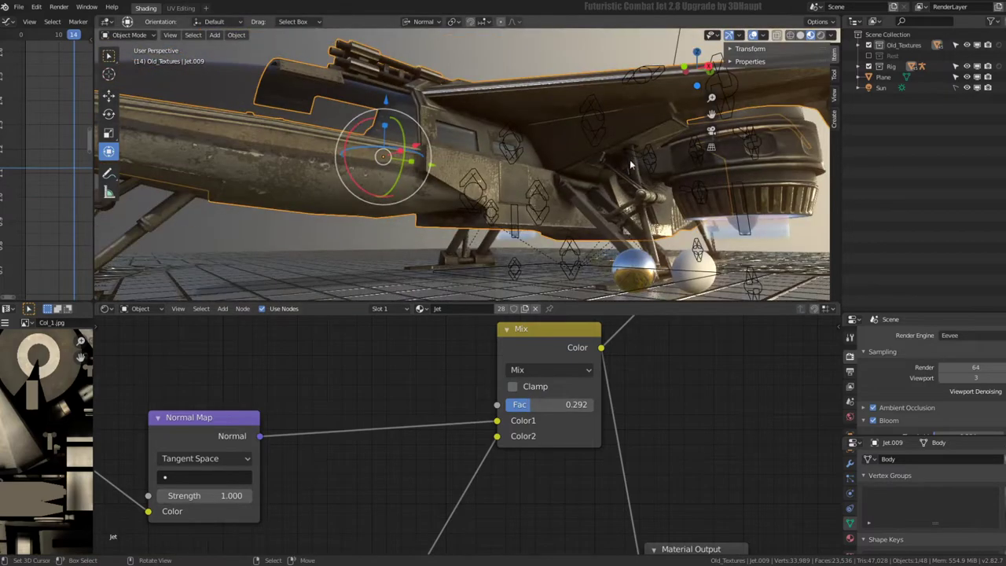
pyautogui.moveTo(629, 160); pyautogui.dragTo(461, 247, button='middle')
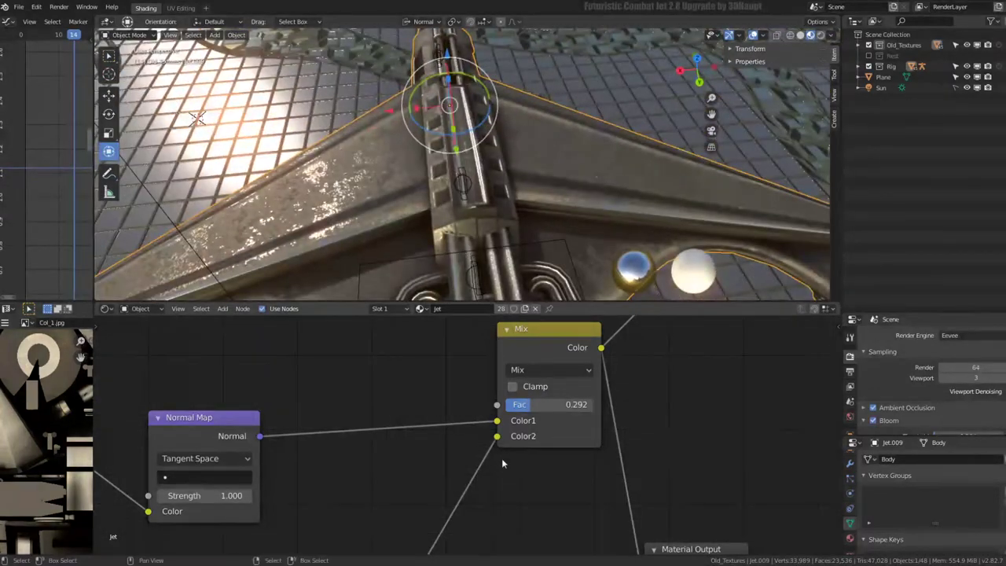
pyautogui.moveTo(518, 405)
pyautogui.mouseDown()
pyautogui.moveTo(581, 405)
pyautogui.moveTo(548, 405)
pyautogui.mouseUp()
pyautogui.moveTo(384, 224); pyautogui.dragTo(562, 180, button='middle')
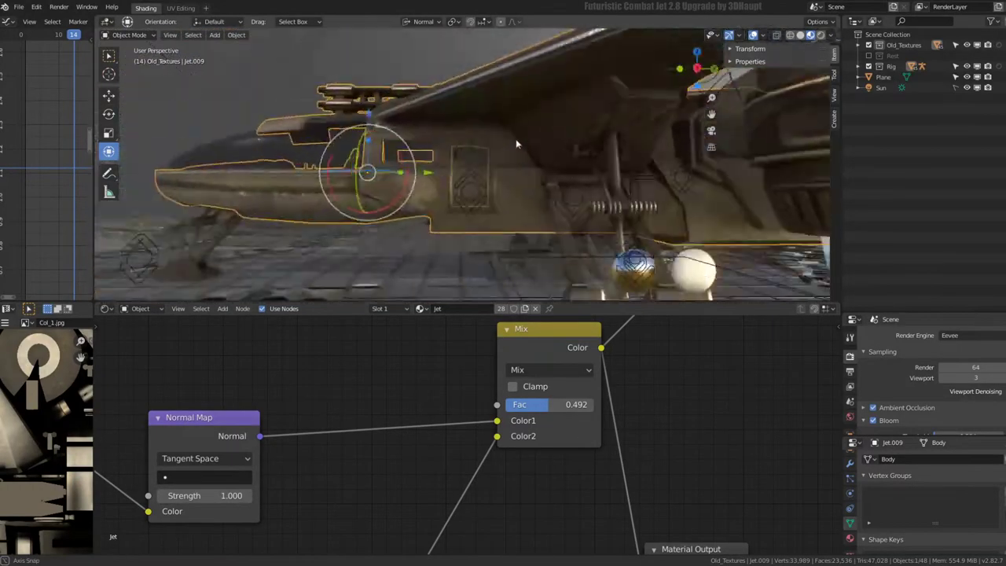
# Move the Voronoi Texture node down-left of the Bump node
pyautogui.scroll(-2, 652, 377)
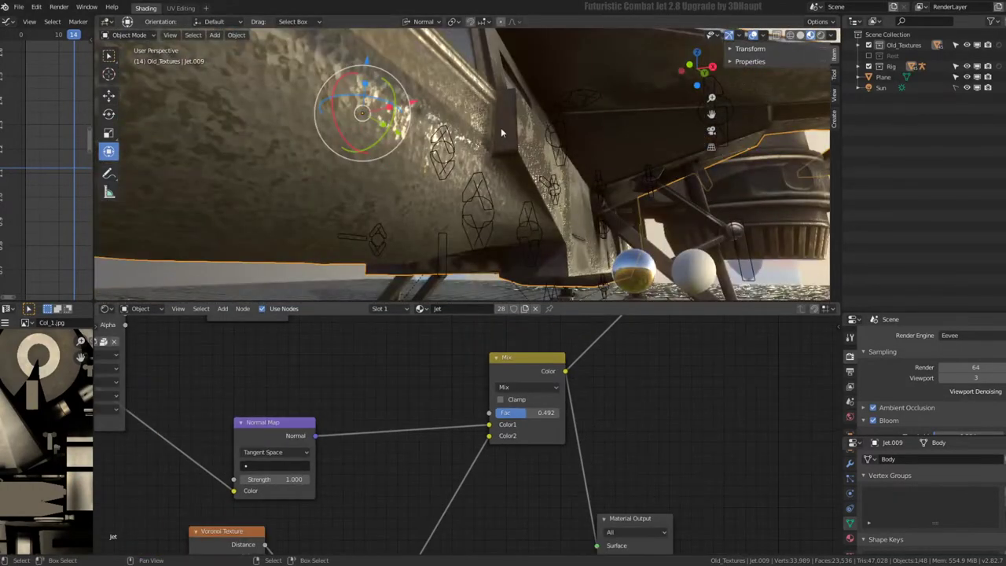
pyautogui.moveTo(503, 129); pyautogui.dragTo(544, 226, button='middle')
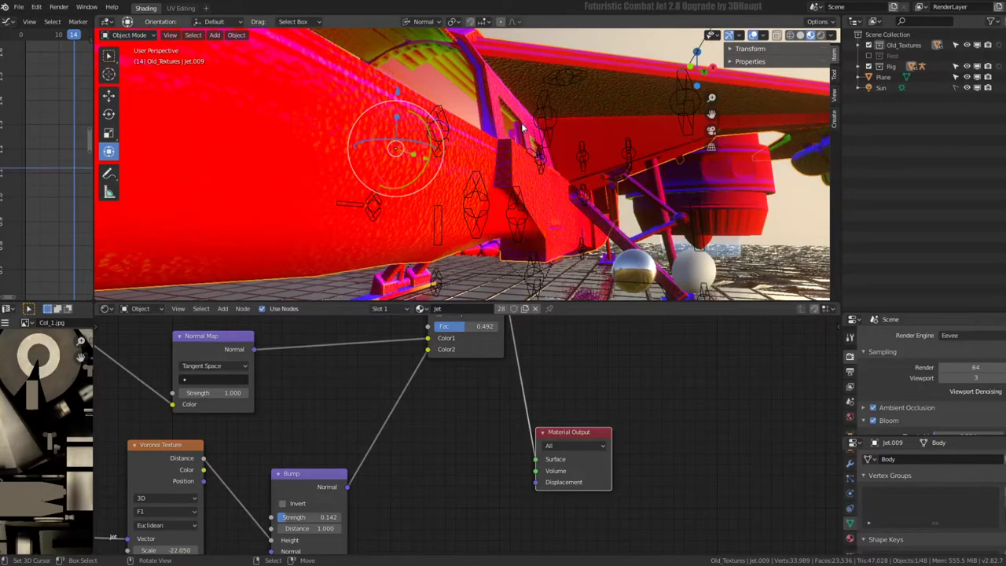
pyautogui.moveTo(472, 432)
pyautogui.mouseDown(button='middle')
pyautogui.moveTo(162, 403)
pyautogui.moveTo(623, 329)
pyautogui.mouseUp(button='middle')
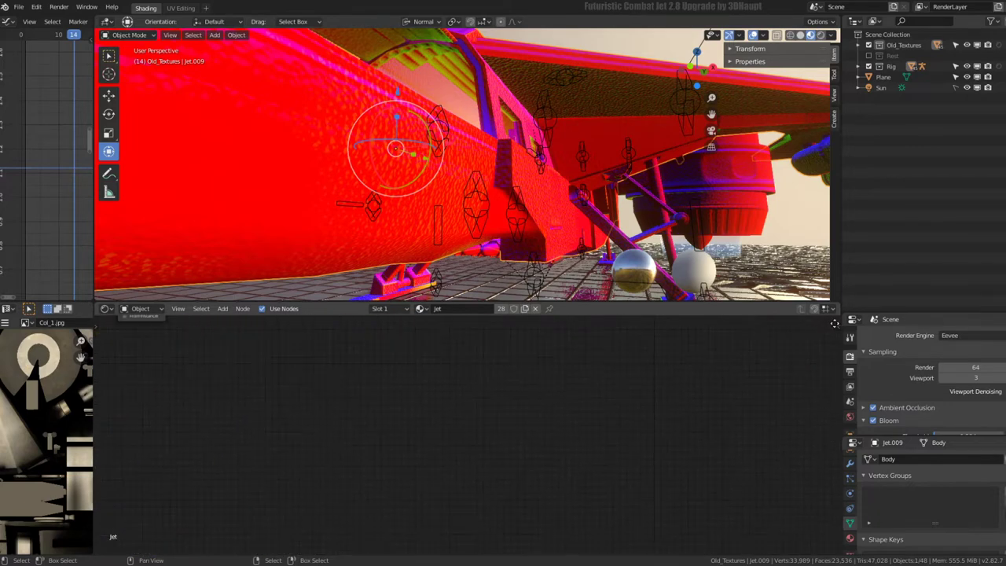
pyautogui.scroll(-3, 623, 330)
pyautogui.scroll(2, 622, 330)
pyautogui.moveTo(151, 459); pyautogui.dragTo(400, 340, button='middle')
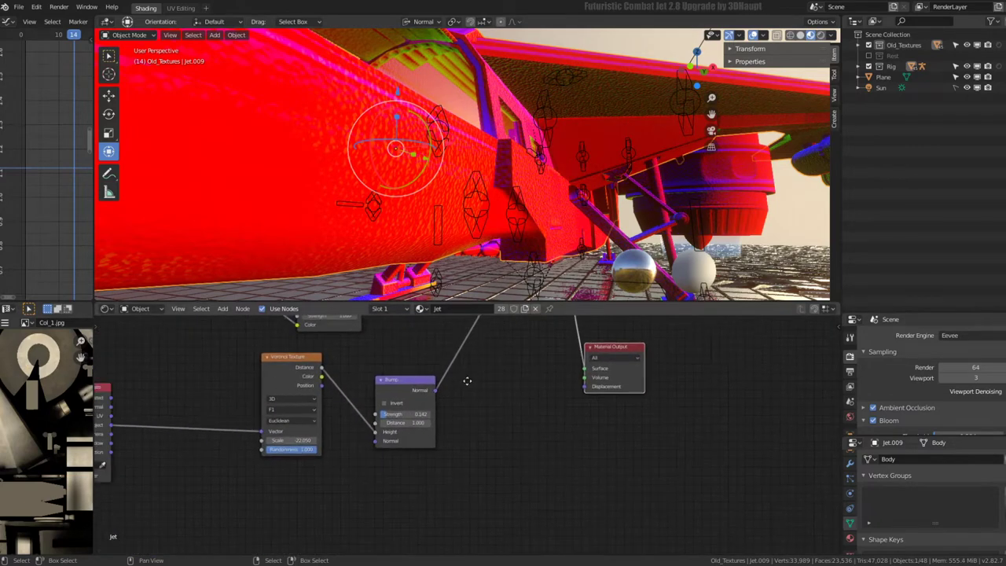
pyautogui.moveTo(400, 340); pyautogui.dragTo(377, 364)
# Orbit the jet from above and toward the canopy, then pan to the Material Output nodes
pyautogui.moveTo(471, 205); pyautogui.dragTo(578, 179, button='middle')
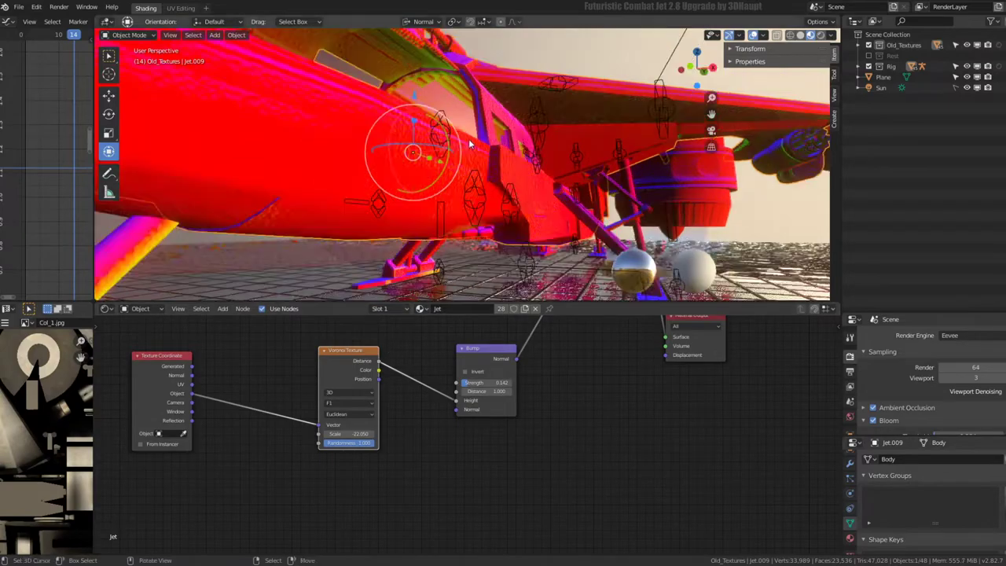
pyautogui.scroll(3, 482, 147)
pyautogui.scroll(4, 495, 146)
pyautogui.moveTo(496, 145)
pyautogui.mouseDown(button='middle')
pyautogui.moveTo(493, 203)
pyautogui.moveTo(444, 147)
pyautogui.moveTo(540, 341)
pyautogui.mouseUp(button='middle')
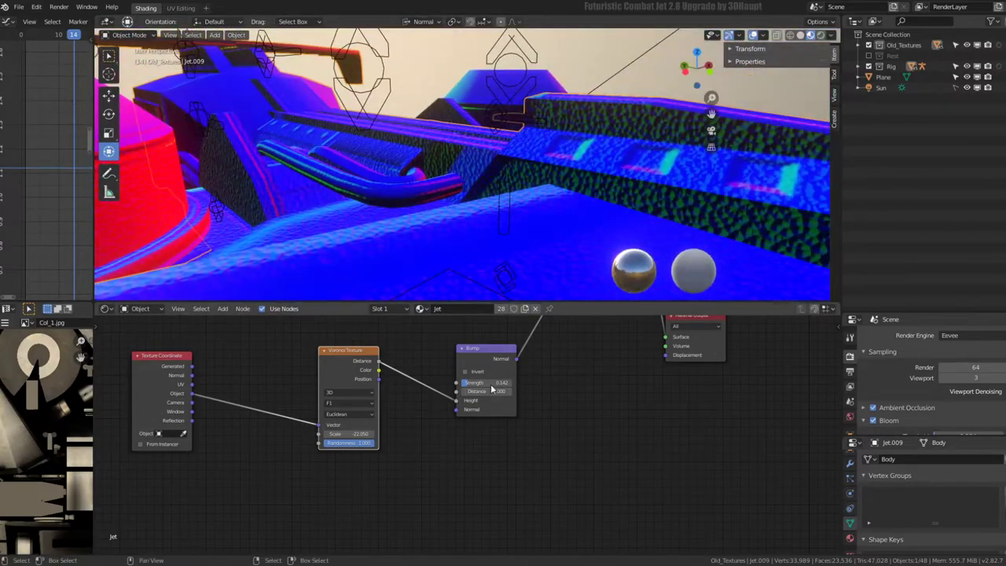
pyautogui.moveTo(493, 388)
pyautogui.mouseDown(button='middle')
pyautogui.moveTo(693, 441)
pyautogui.moveTo(628, 519)
pyautogui.mouseUp(button='middle')
pyautogui.moveTo(472, 342); pyautogui.dragTo(473, 368, button='middle')
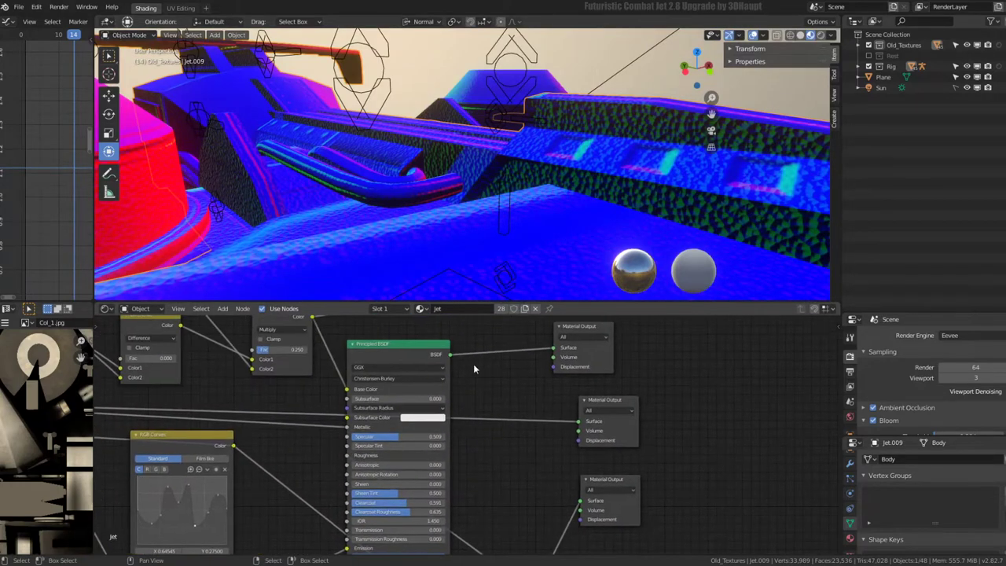
# Restore the jet's real silver material through the top Material Output and orbit to check it
pyautogui.click(577, 332)
pyautogui.moveTo(535, 251)
pyautogui.mouseDown(button='middle')
pyautogui.moveTo(469, 206)
pyautogui.moveTo(526, 202)
pyautogui.mouseUp(button='middle')
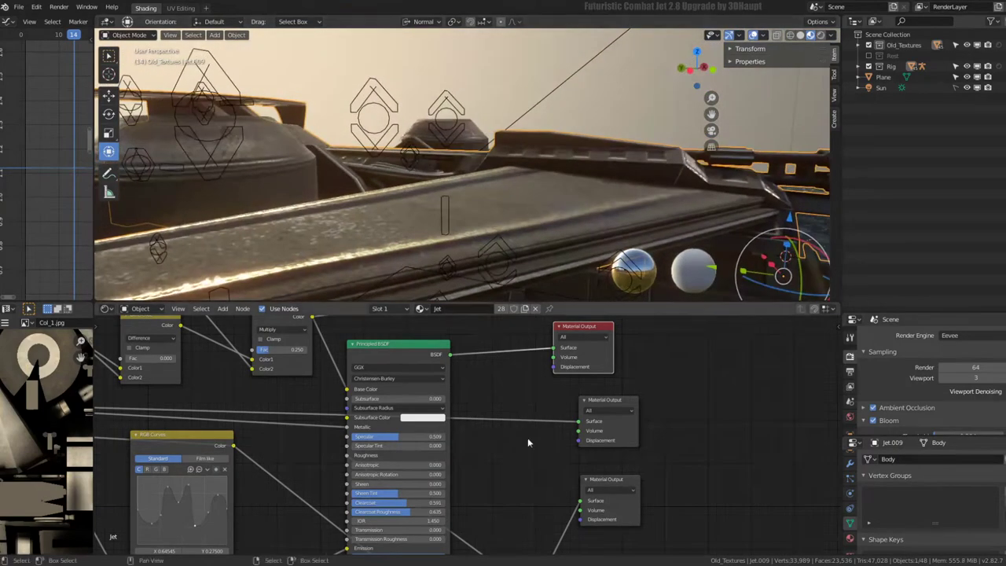
pyautogui.scroll(-2, 527, 437)
pyautogui.moveTo(527, 437)
pyautogui.mouseDown(button='middle')
pyautogui.moveTo(550, 357)
pyautogui.moveTo(585, 388)
pyautogui.moveTo(550, 369)
pyautogui.moveTo(531, 330)
pyautogui.mouseUp(button='middle')
# Preview the Mix node result and duplicate the Material Output above the original
pyautogui.keyDown('ctrl'); pyautogui.keyDown('shift'); pyautogui.click(407, 385); pyautogui.keyUp('shift'); pyautogui.keyUp('ctrl')
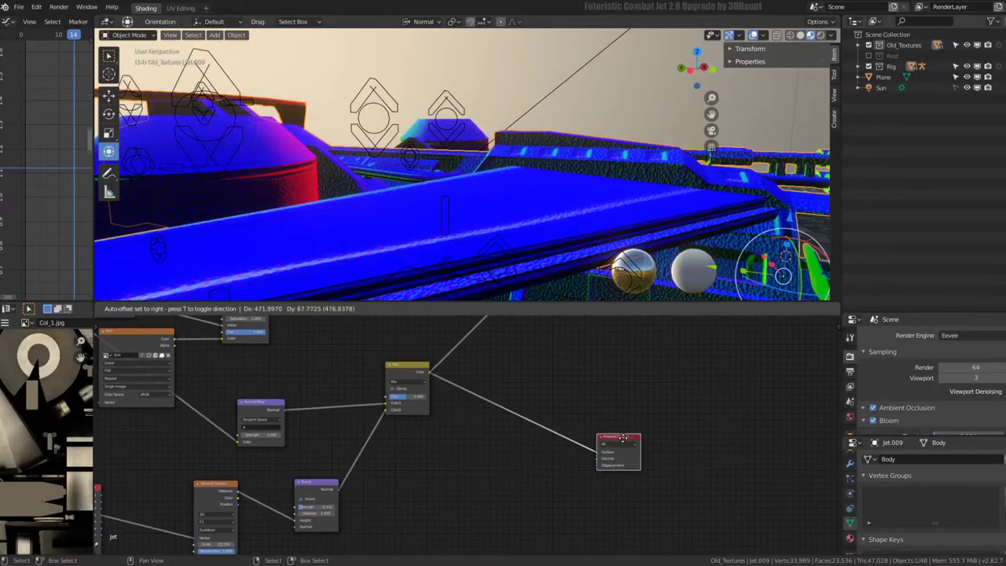
pyautogui.moveTo(470, 446); pyautogui.dragTo(465, 402, button='middle')
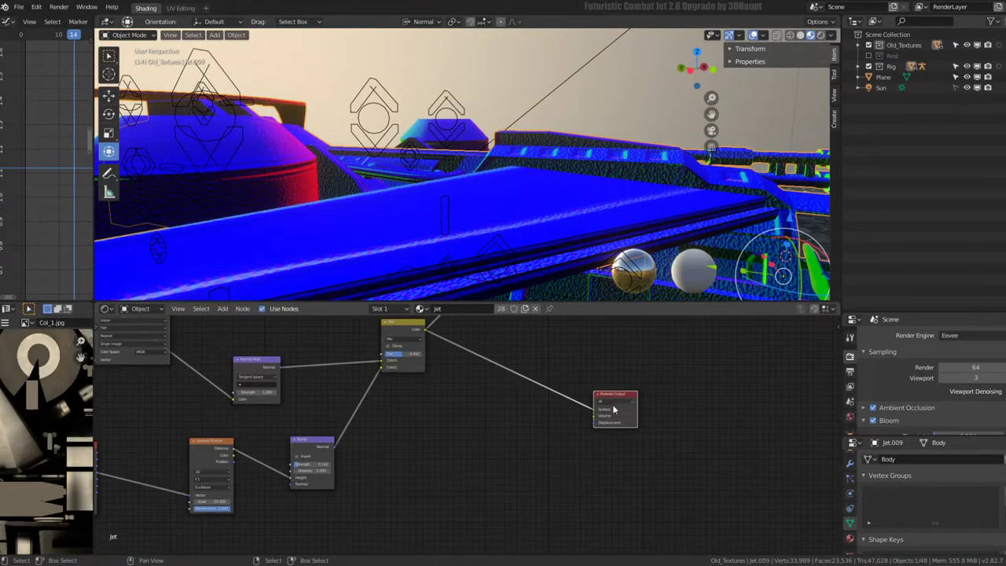
pyautogui.hotkey('shift', 'd')
pyautogui.click(614, 346)
pyautogui.hotkey('shift', 'a')
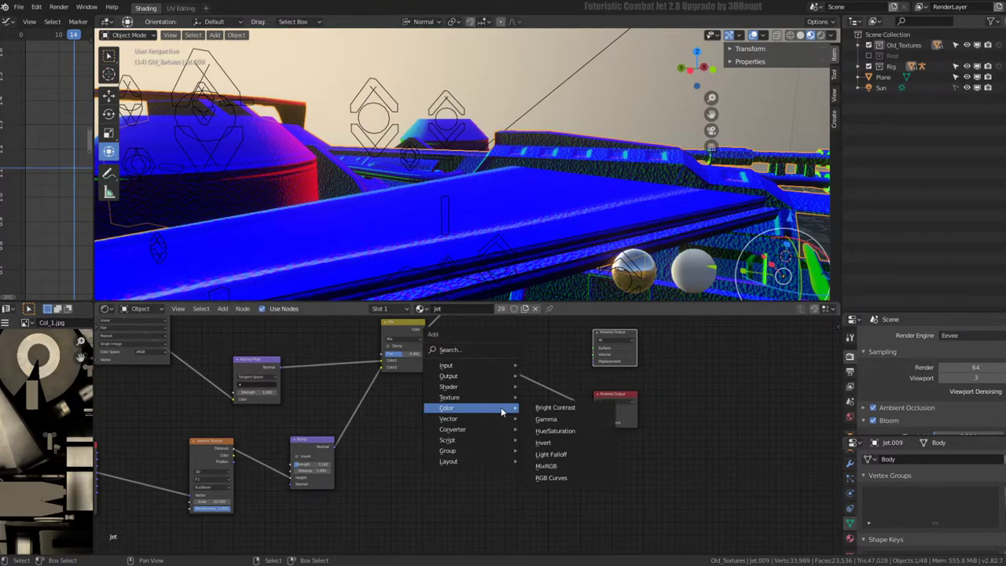
pyautogui.press('Escape')
# Nudge a node down-left and move the Image Texture node to the left
pyautogui.scroll(-3, 472, 440)
pyautogui.scroll(-2, 449, 478)
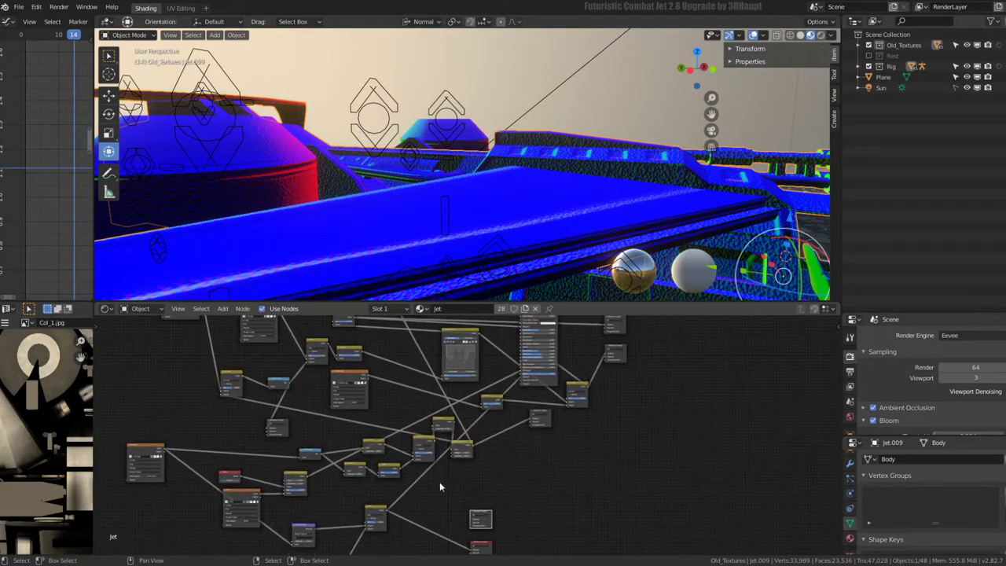
pyautogui.scroll(2, 452, 467)
pyautogui.moveTo(454, 448); pyautogui.dragTo(436, 457)
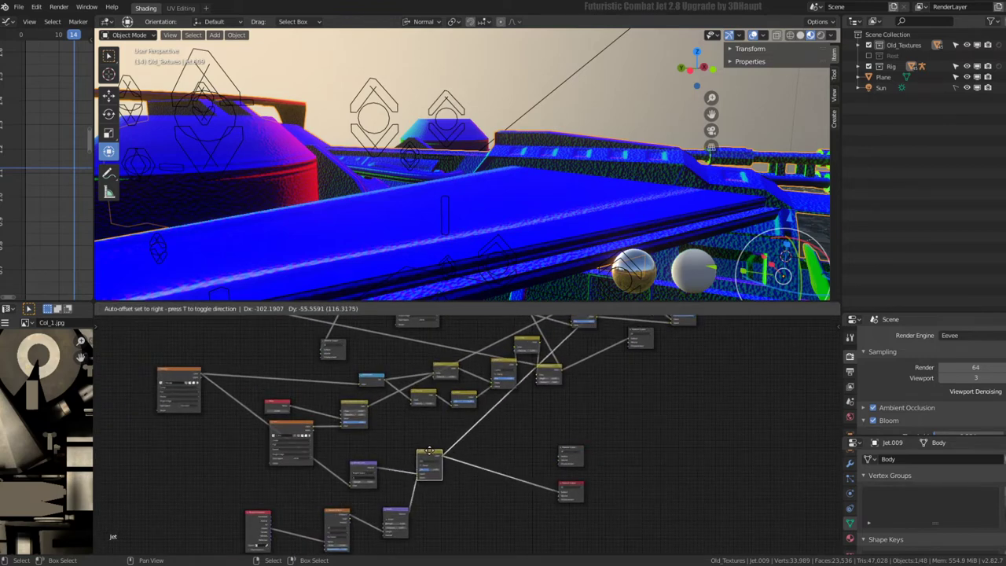
pyautogui.scroll(2, 448, 425)
pyautogui.scroll(1, 406, 423)
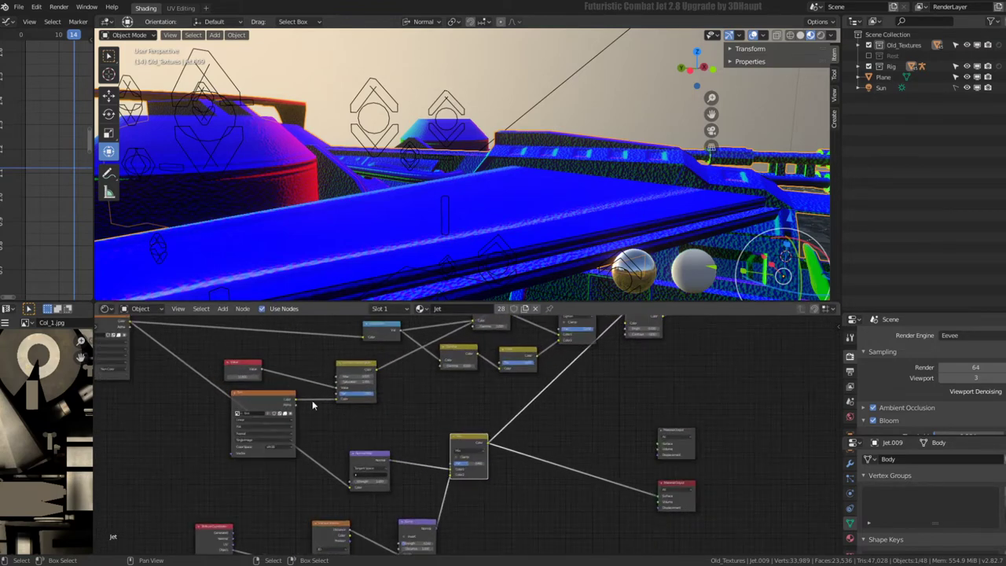
pyautogui.moveTo(276, 397); pyautogui.dragTo(173, 424)
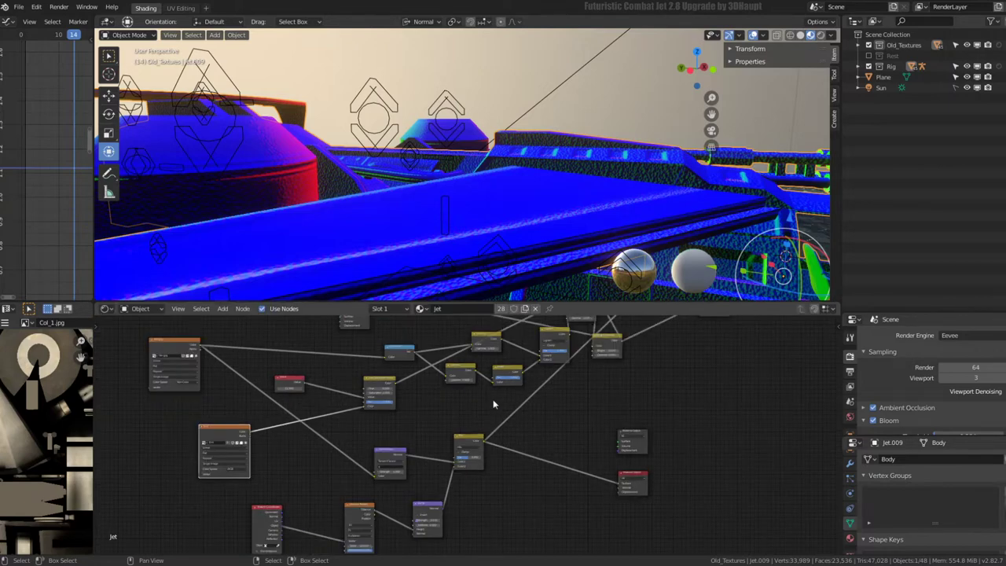
# Tidy the tree by repositioning the yellow mix node, the bottom node and the small blue node
pyautogui.moveTo(188, 503); pyautogui.dragTo(346, 481, button='middle')
pyautogui.moveTo(490, 371); pyautogui.dragTo(470, 364)
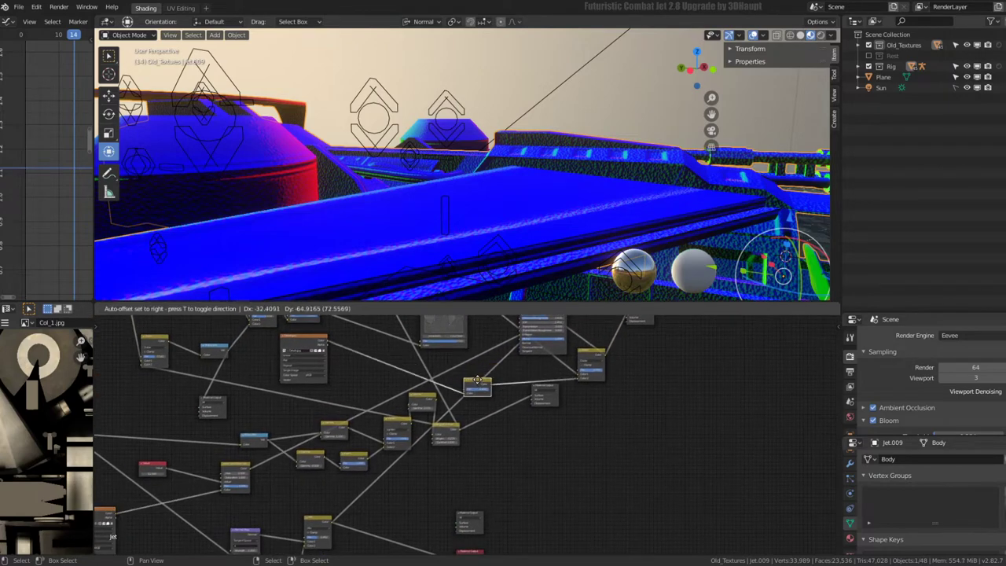
pyautogui.click(328, 520)
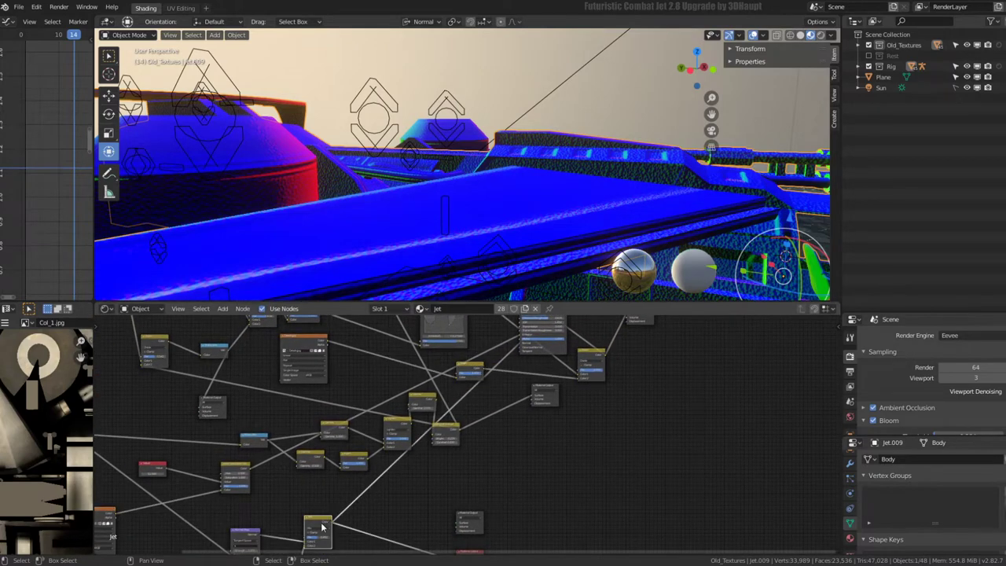
pyautogui.moveTo(321, 526)
pyautogui.mouseDown()
pyautogui.moveTo(455, 344)
pyautogui.moveTo(373, 475)
pyautogui.mouseUp()
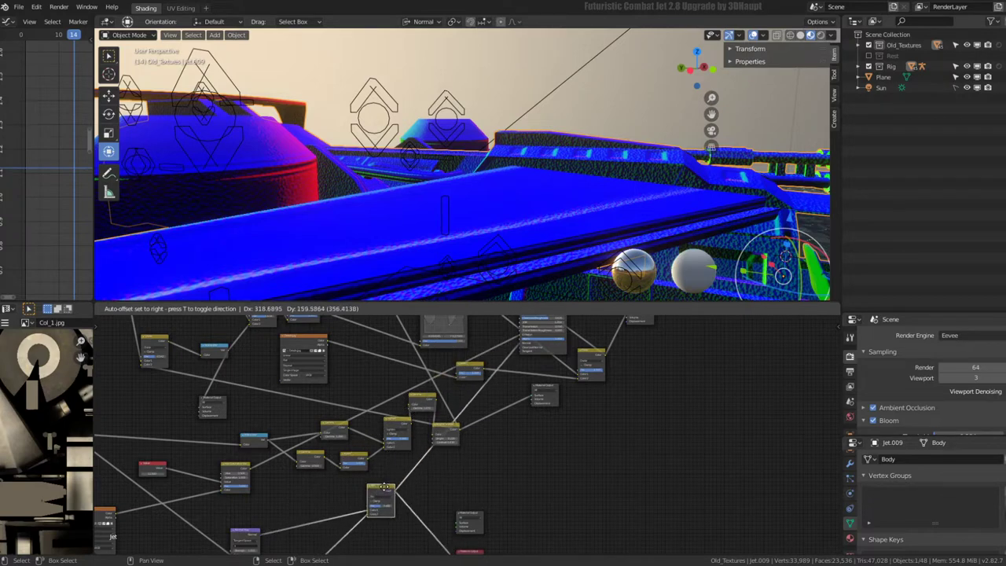
pyautogui.moveTo(372, 474); pyautogui.dragTo(689, 462, button='middle')
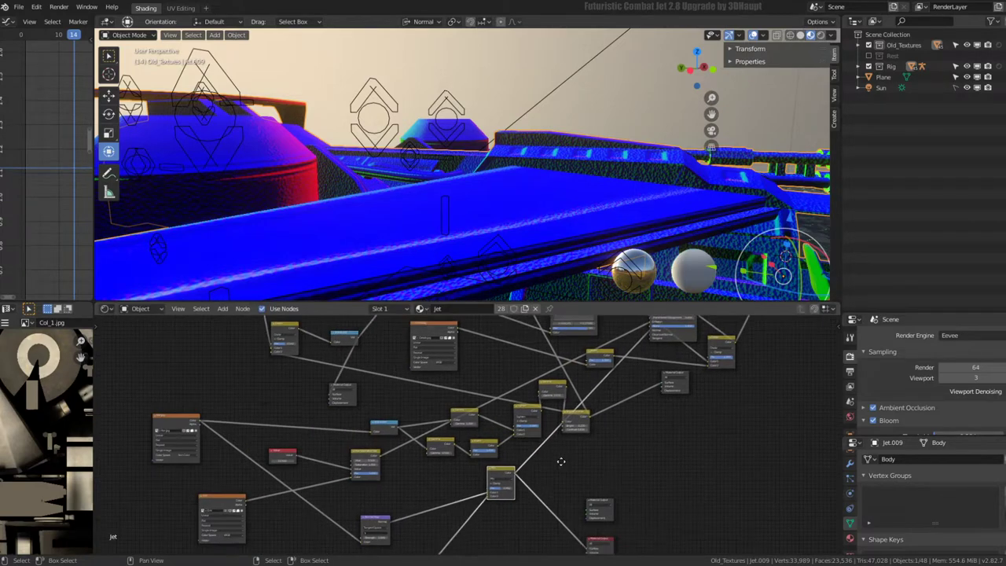
pyautogui.moveTo(519, 422); pyautogui.dragTo(525, 420)
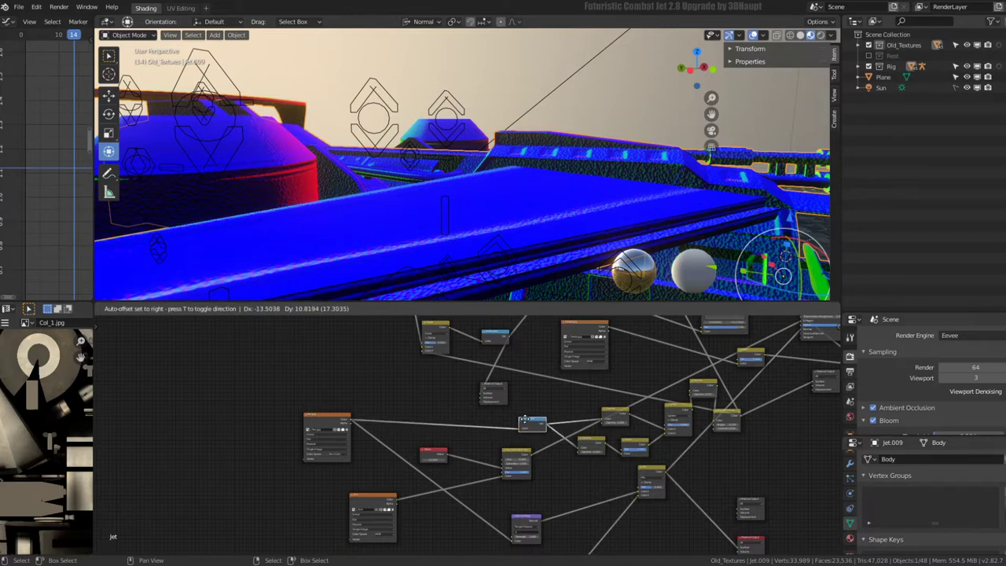
pyautogui.click(525, 421)
pyautogui.moveTo(613, 411); pyautogui.dragTo(407, 422, button='middle')
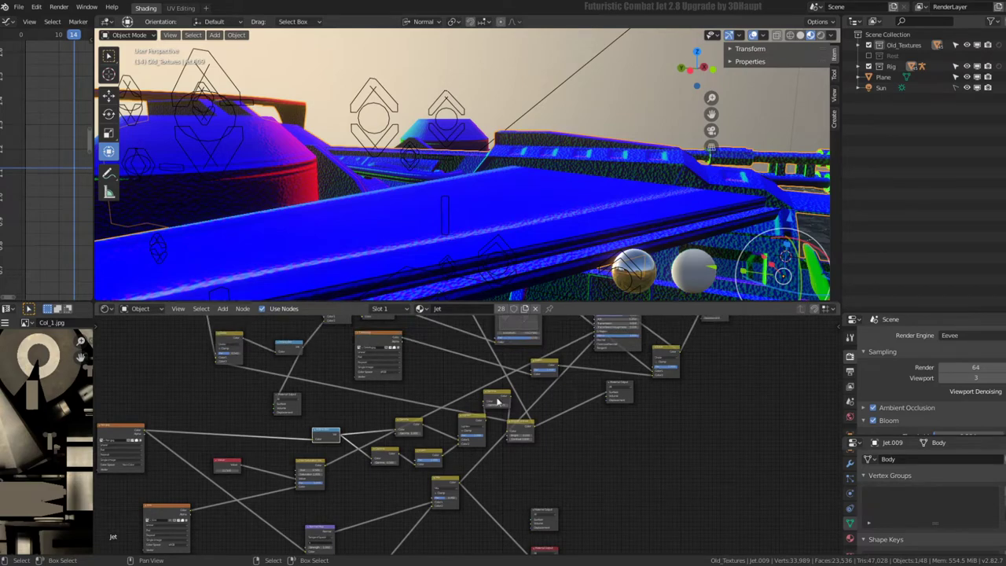
pyautogui.moveTo(525, 425); pyautogui.dragTo(632, 384)
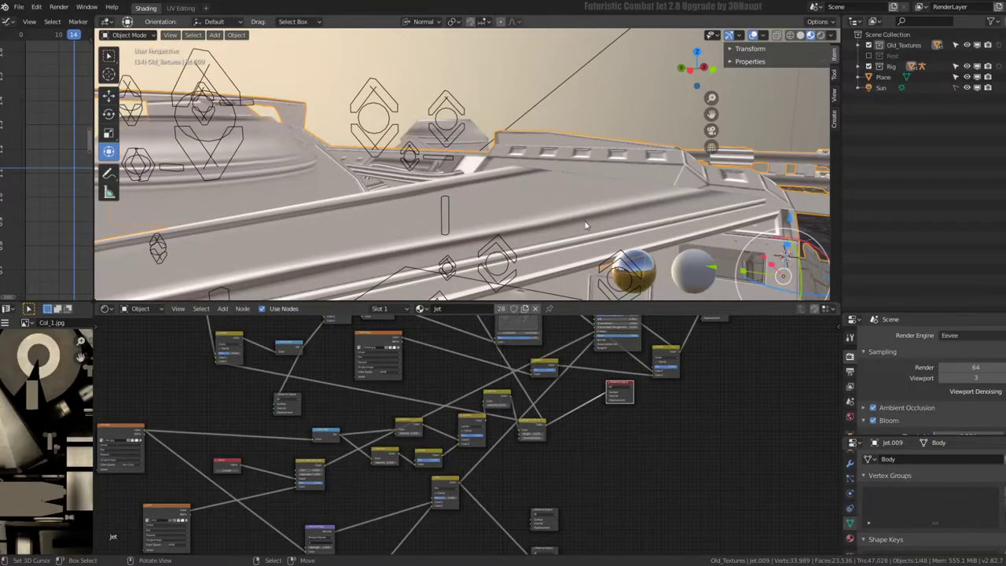
# Shift the Image Texture node and the red Value node slightly into place
pyautogui.moveTo(550, 523); pyautogui.dragTo(595, 460, button='middle')
pyautogui.moveTo(295, 390); pyautogui.dragTo(364, 393, button='middle')
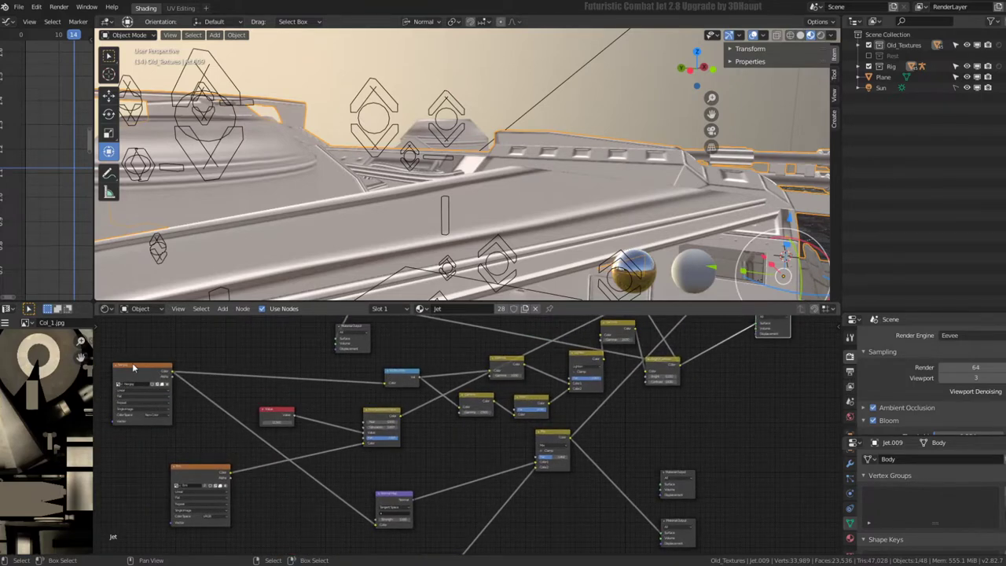
pyautogui.moveTo(134, 368); pyautogui.dragTo(131, 380)
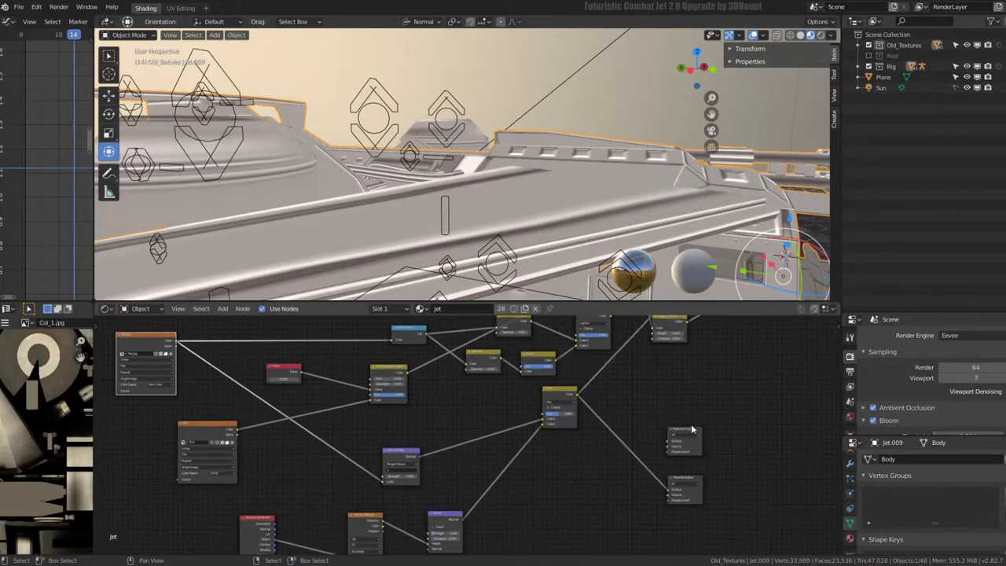
pyautogui.moveTo(658, 465); pyautogui.dragTo(764, 433, button='middle')
pyautogui.moveTo(528, 403); pyautogui.dragTo(459, 417, button='middle')
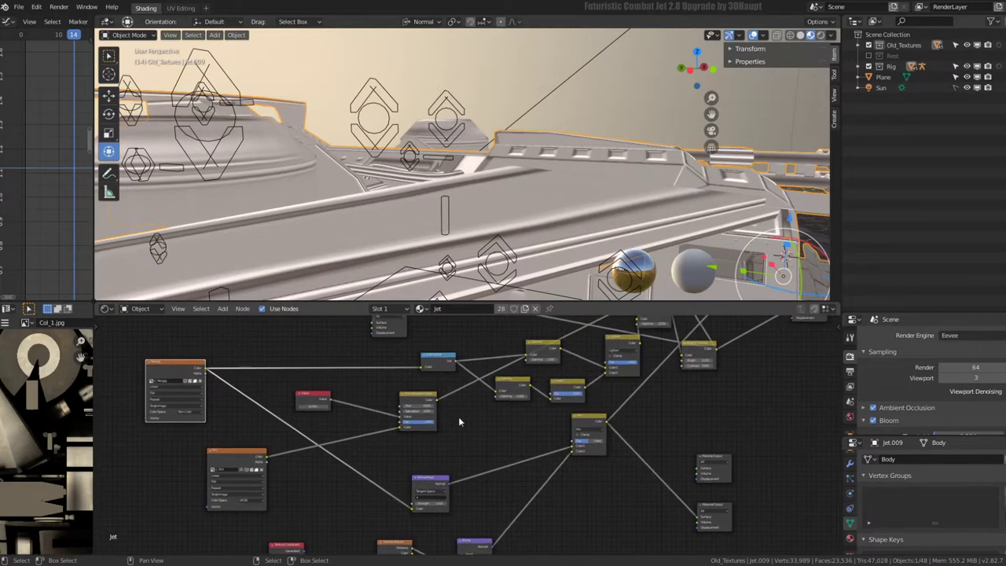
pyautogui.moveTo(308, 397); pyautogui.dragTo(311, 401)
# Move the Mapping node beside Texture Coordinate and add a new MixRGB node
pyautogui.moveTo(399, 424); pyautogui.dragTo(437, 396, button='middle')
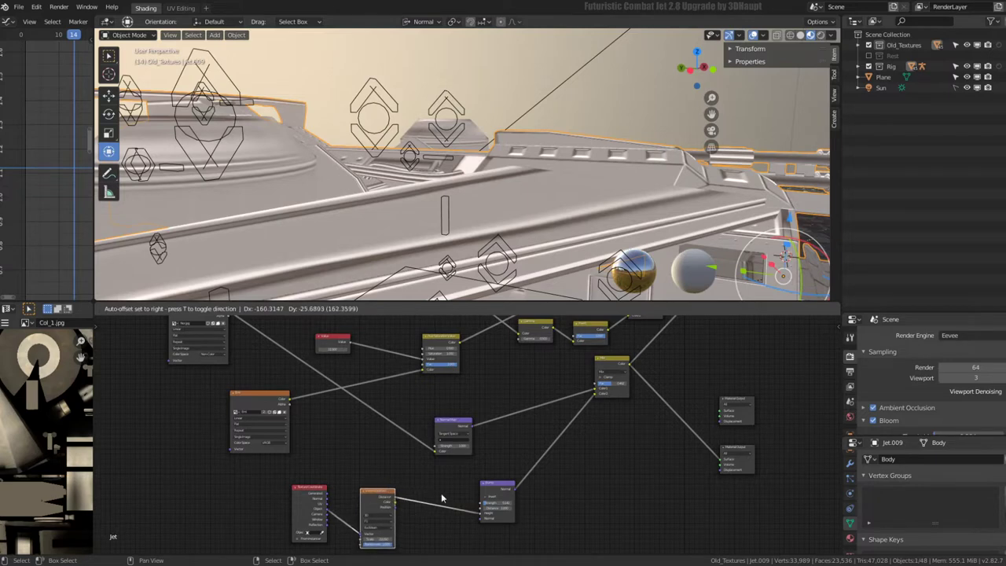
pyautogui.moveTo(390, 490); pyautogui.dragTo(363, 454)
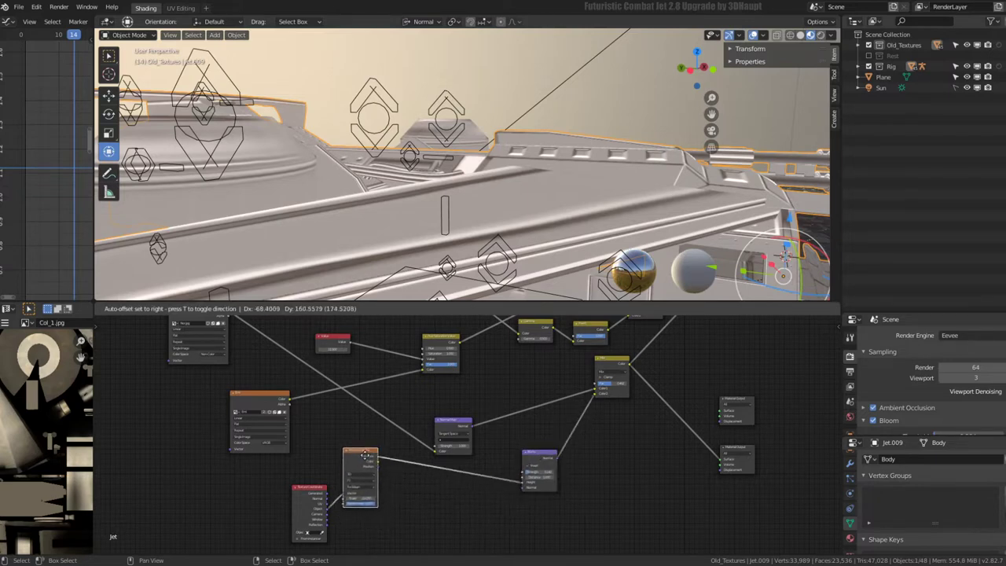
pyautogui.moveTo(398, 404); pyautogui.dragTo(382, 446, button='middle')
pyautogui.hotkey('shift', 'a')
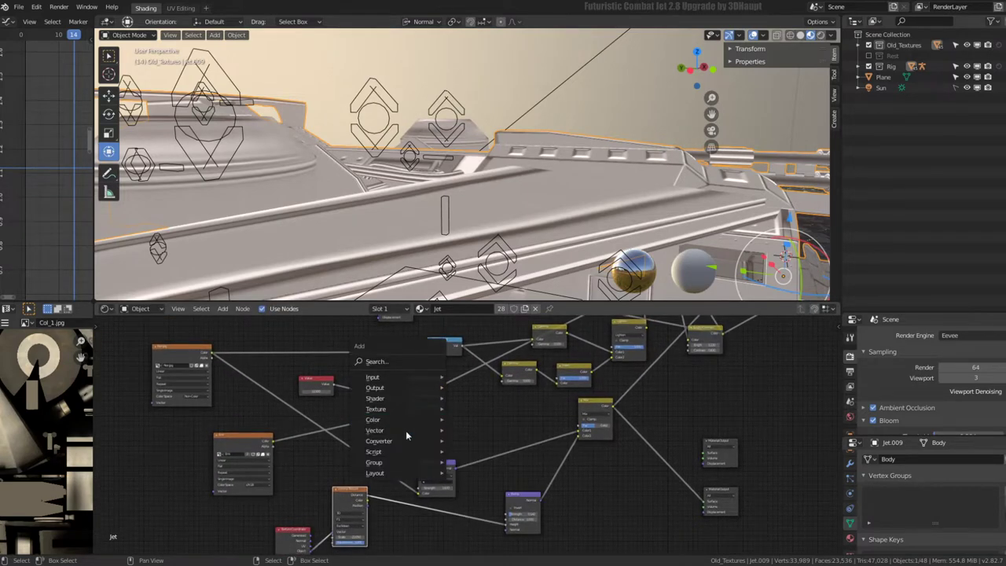
pyautogui.click(489, 477)
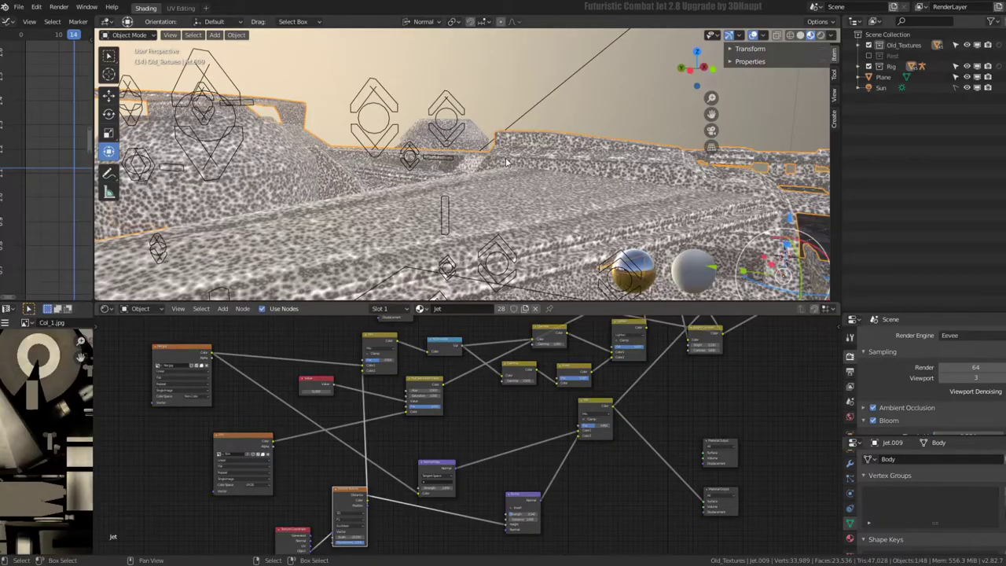
# Set the Mix factor to 0.000 to hide the noise on the hull
pyautogui.moveTo(507, 163); pyautogui.dragTo(393, 162, button='middle')
pyautogui.scroll(2, 367, 404)
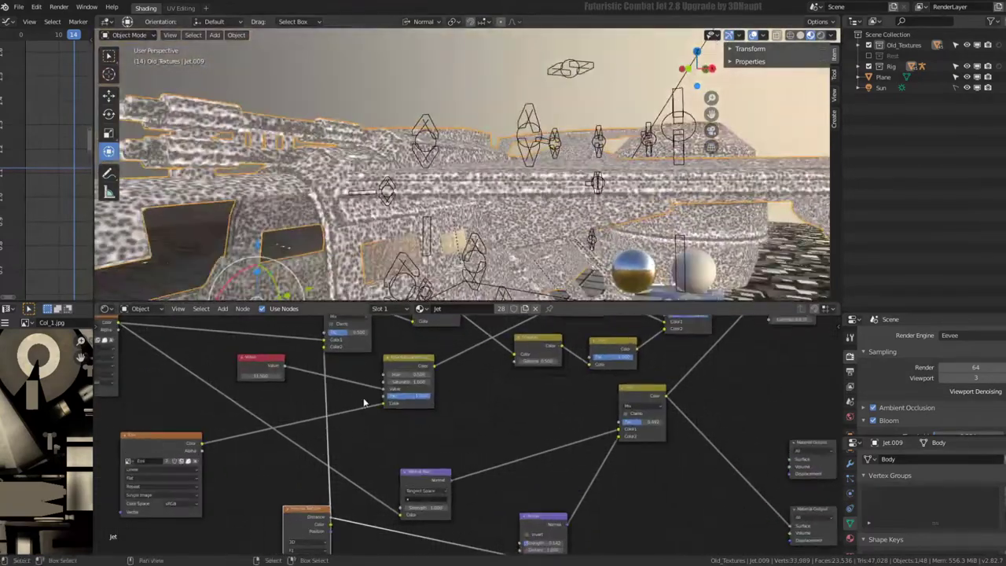
pyautogui.scroll(2, 453, 448)
pyautogui.moveTo(428, 383); pyautogui.dragTo(400, 383)
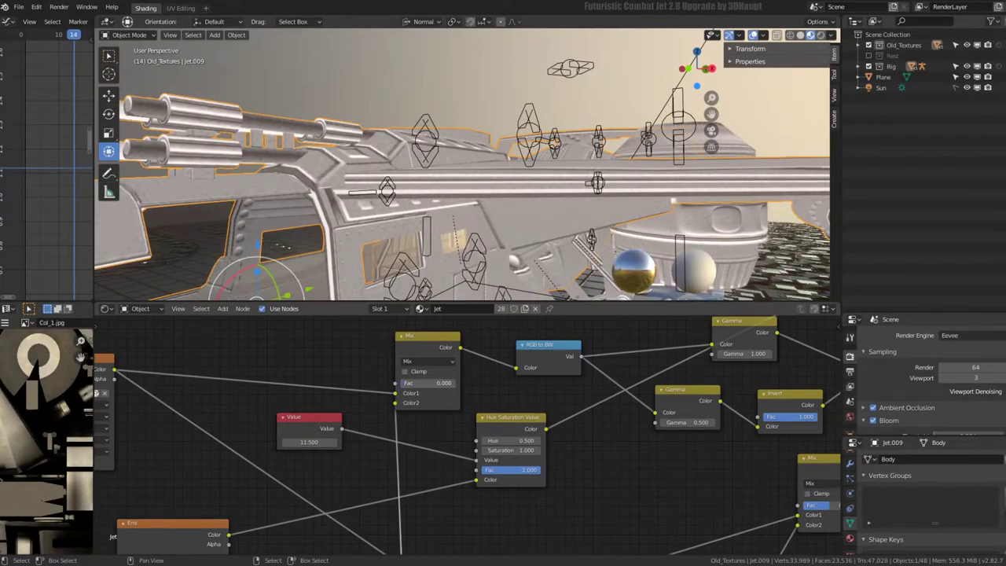
pyautogui.moveTo(447, 294); pyautogui.dragTo(506, 143, button='middle')
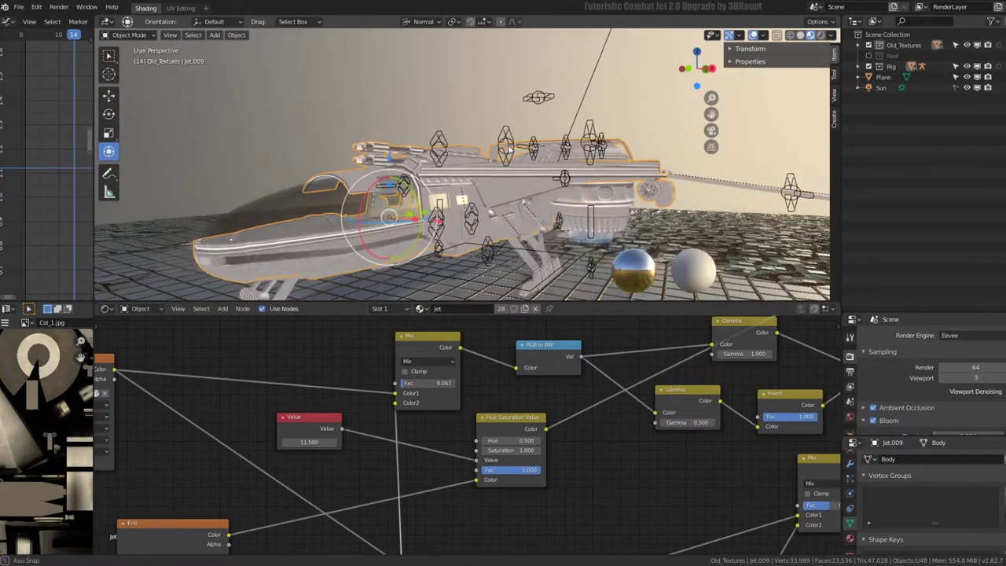
# Zoom and orbit in close to inspect the hammered bump on the jet's dome
pyautogui.scroll(-4, 471, 409)
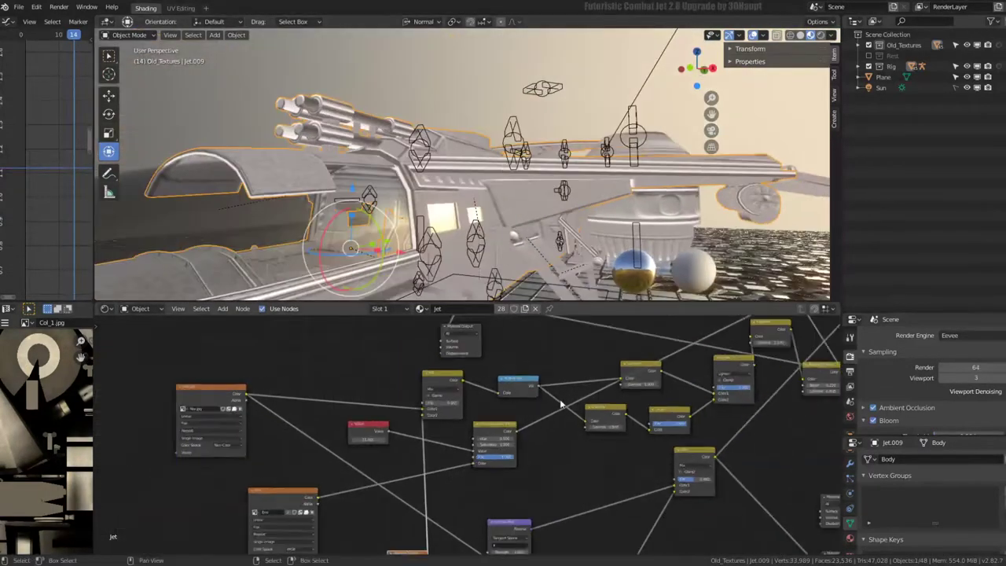
pyautogui.scroll(2, 533, 382)
pyautogui.scroll(1, 533, 381)
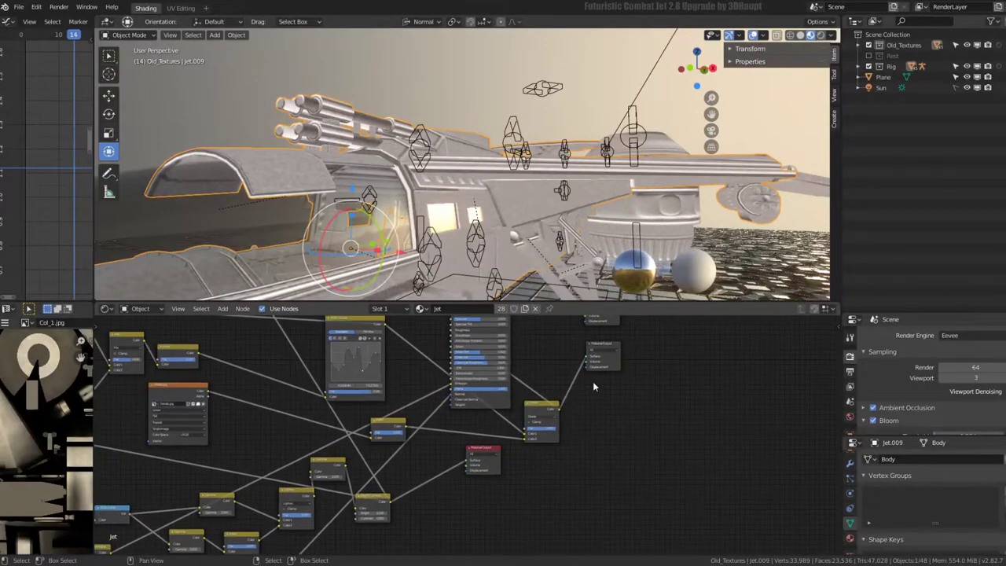
pyautogui.scroll(2, 542, 389)
pyautogui.scroll(2, 566, 405)
pyautogui.scroll(1, 585, 420)
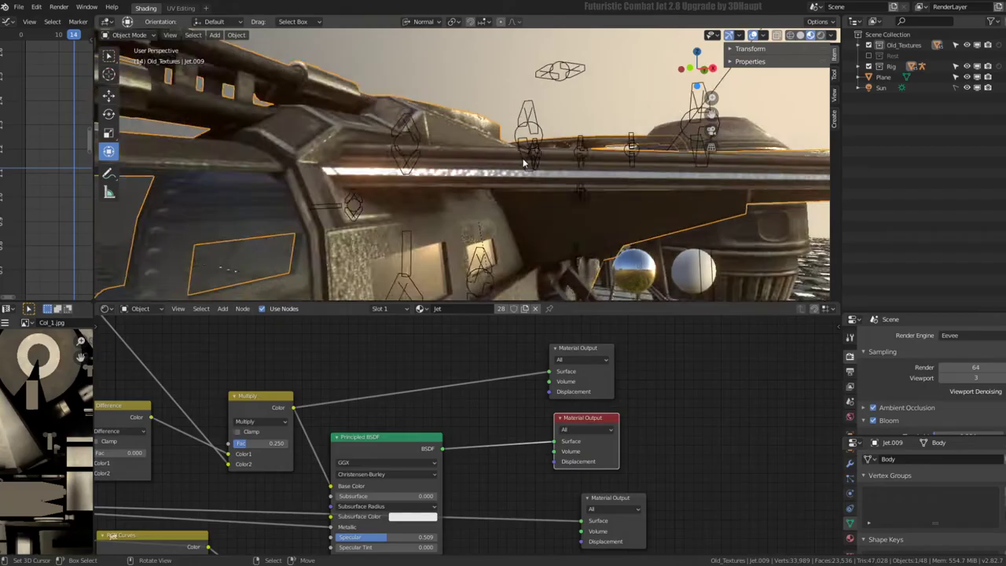
pyautogui.moveTo(492, 218)
pyautogui.mouseDown(button='middle')
pyautogui.moveTo(367, 227)
pyautogui.moveTo(320, 250)
pyautogui.moveTo(264, 193)
pyautogui.moveTo(262, 160)
pyautogui.moveTo(370, 197)
pyautogui.moveTo(419, 188)
pyautogui.moveTo(434, 173)
pyautogui.moveTo(498, 183)
pyautogui.mouseUp(button='middle')
pyautogui.scroll(3, 262, 160)
pyautogui.scroll(-3, 287, 172)
pyautogui.scroll(3, 370, 198)
pyautogui.scroll(2, 433, 172)
pyautogui.scroll(-2, 393, 409)
# Compare the hull with the Mix factor at 1.000 and back at 0 while orbiting
pyautogui.scroll(-3, 354, 456)
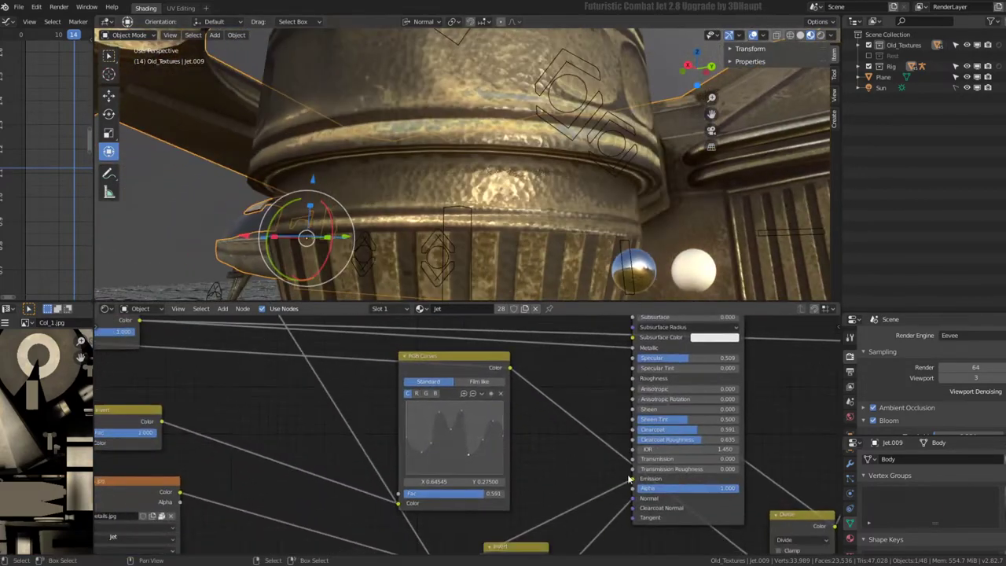
pyautogui.scroll(-2, 341, 472)
pyautogui.moveTo(341, 473)
pyautogui.mouseDown(button='middle')
pyautogui.moveTo(461, 428)
pyautogui.moveTo(422, 433)
pyautogui.moveTo(415, 395)
pyautogui.mouseUp(button='middle')
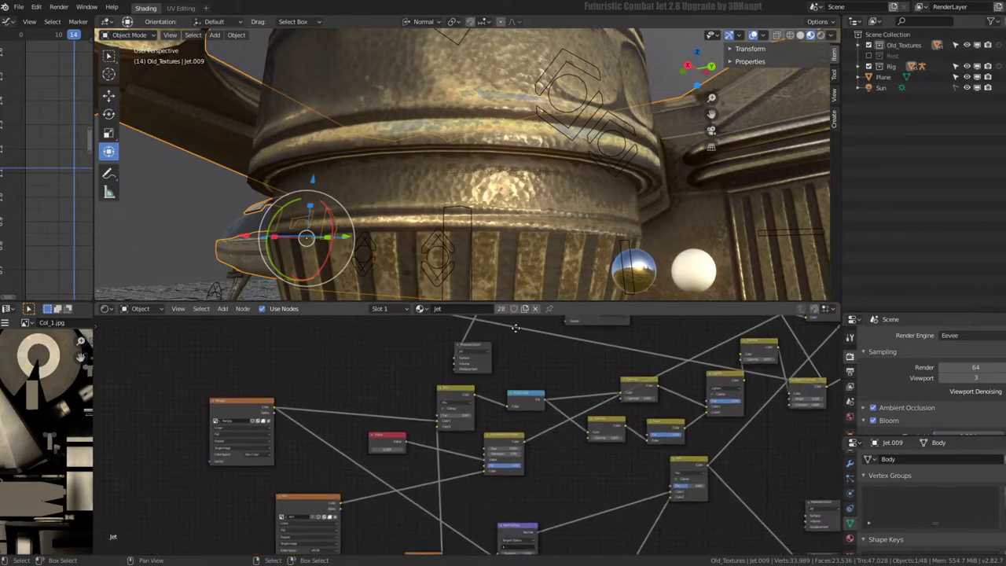
pyautogui.scroll(2, 415, 395)
pyautogui.scroll(2, 415, 396)
pyautogui.moveTo(415, 395); pyautogui.dragTo(472, 396)
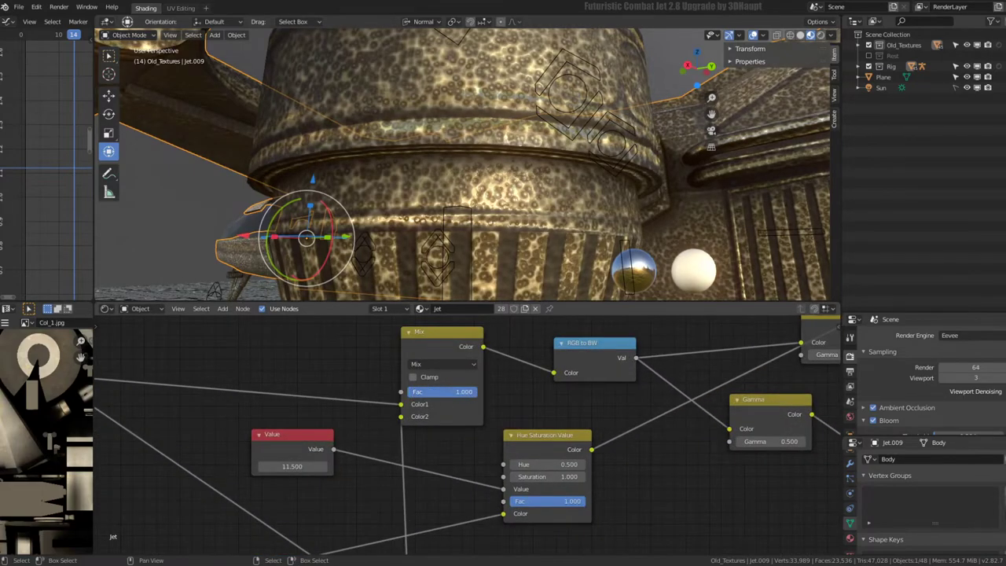
pyautogui.moveTo(547, 117)
pyautogui.mouseDown(button='middle')
pyautogui.moveTo(554, 96)
pyautogui.moveTo(551, 114)
pyautogui.moveTo(472, 157)
pyautogui.mouseUp(button='middle')
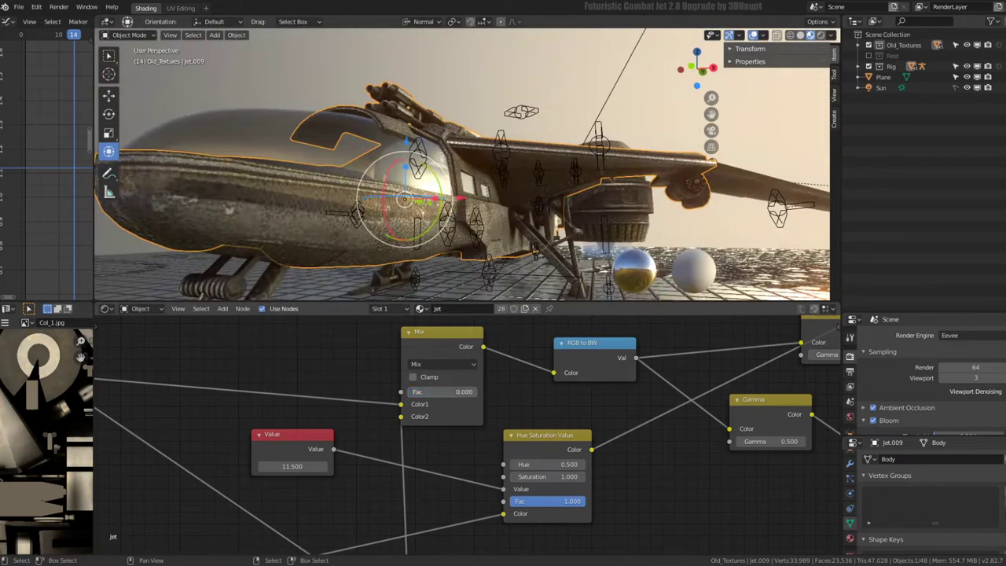
pyautogui.moveTo(453, 392); pyautogui.dragTo(438, 397)
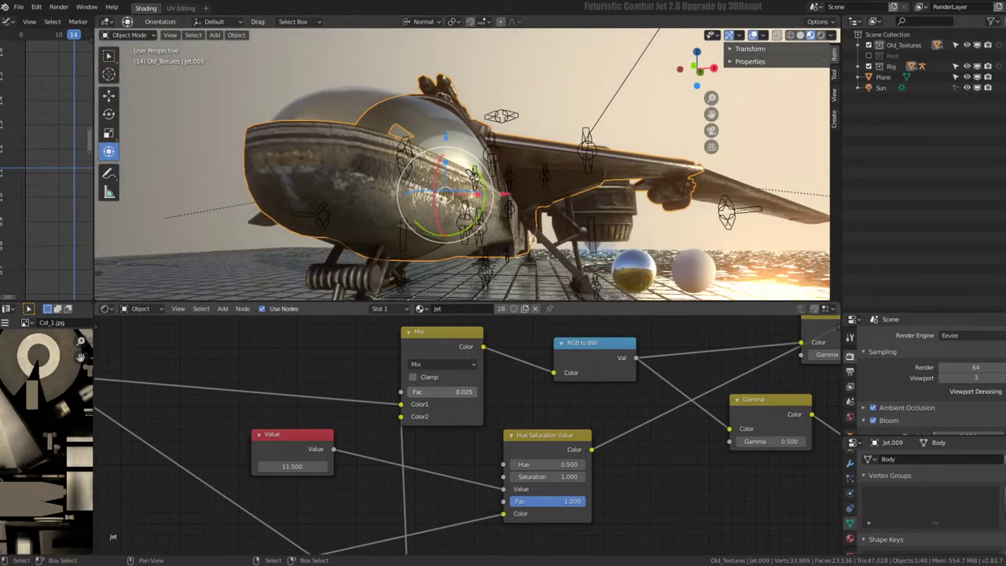
pyautogui.scroll(3, 475, 166)
pyautogui.moveTo(487, 161)
pyautogui.mouseDown(button='middle')
pyautogui.moveTo(498, 157)
pyautogui.moveTo(475, 168)
pyautogui.mouseUp(button='middle')
pyautogui.scroll(2, 475, 168)
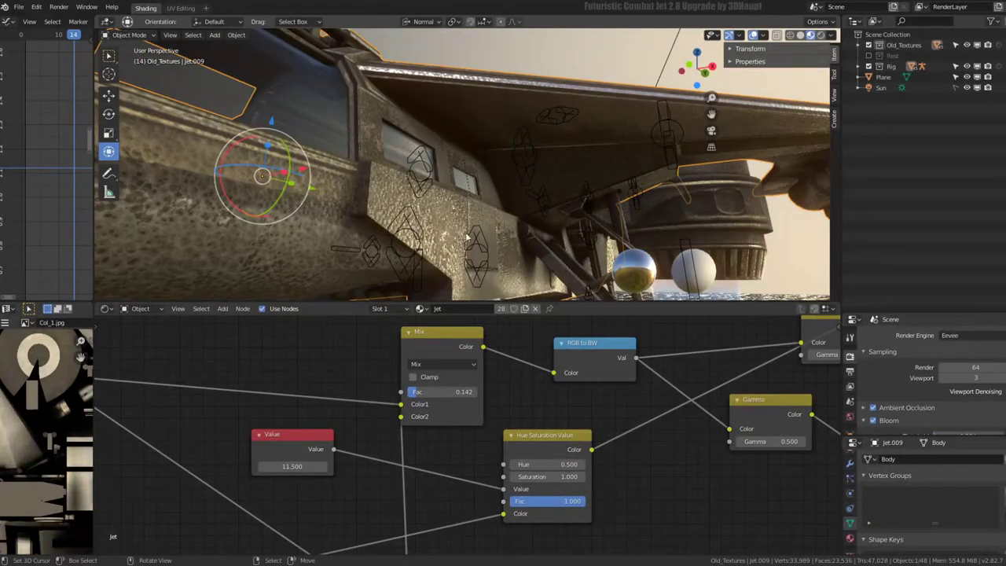
# Switch the Mix blend mode to Multiply and set its factor low, around 0.117
pyautogui.click(448, 365)
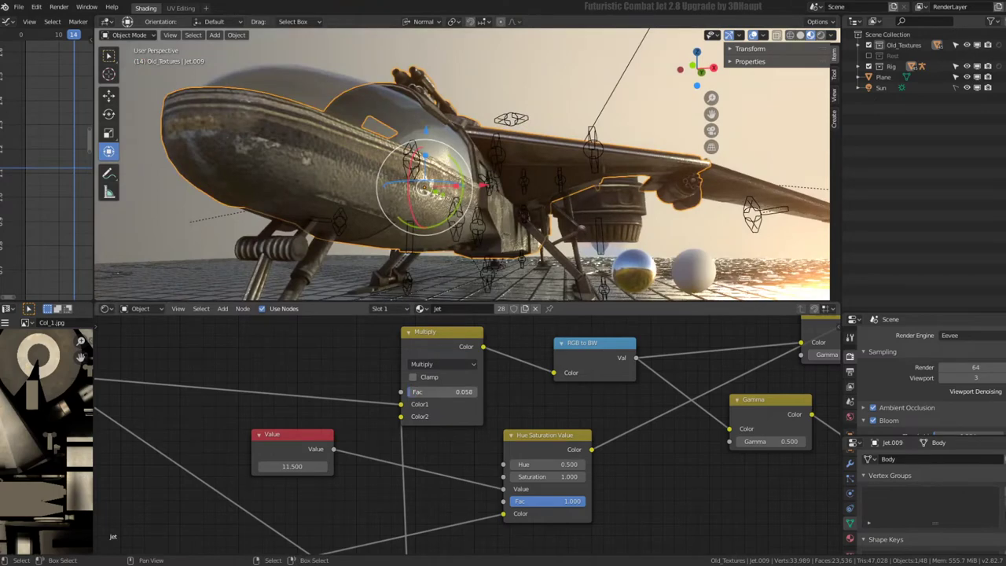
pyautogui.moveTo(595, 114)
pyautogui.mouseDown(button='middle')
pyautogui.moveTo(529, 188)
pyautogui.moveTo(711, 184)
pyautogui.mouseUp(button='middle')
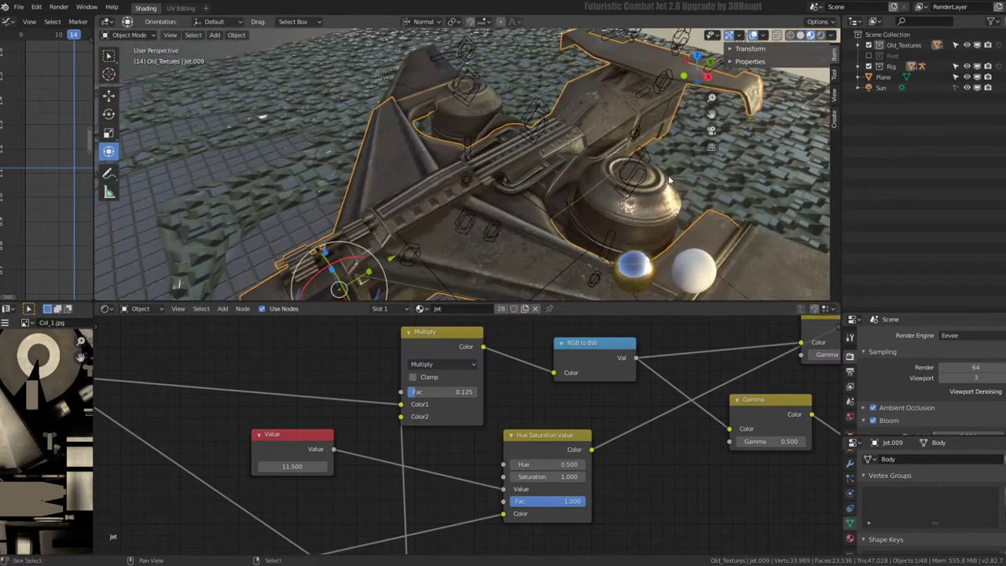
pyautogui.scroll(2, 533, 150)
pyautogui.scroll(2, 533, 150)
pyautogui.scroll(2, 533, 150)
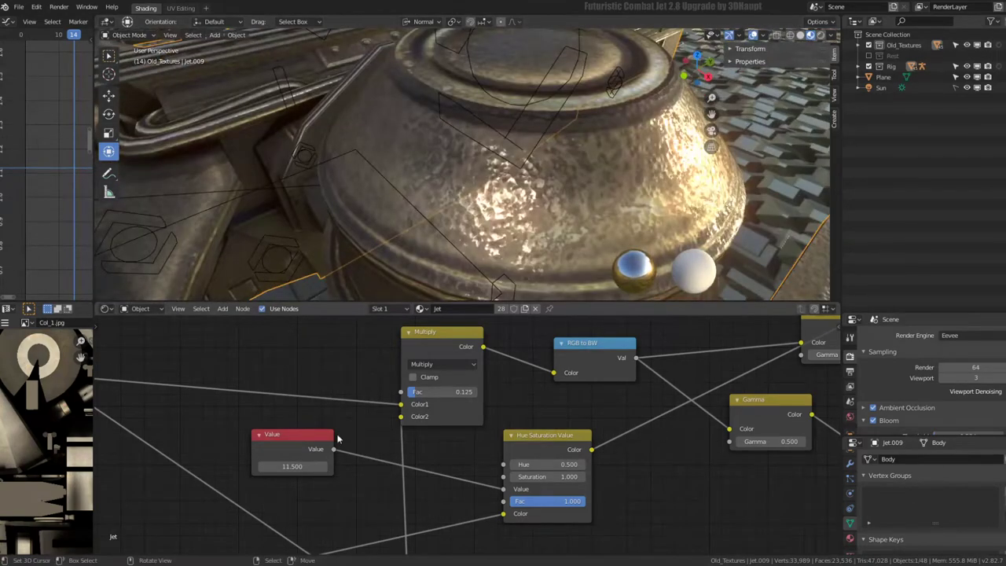
pyautogui.moveTo(438, 395)
pyautogui.mouseDown()
pyautogui.moveTo(408, 395)
pyautogui.moveTo(472, 392)
pyautogui.mouseUp()
pyautogui.scroll(-2, 564, 169)
pyautogui.scroll(-2, 564, 170)
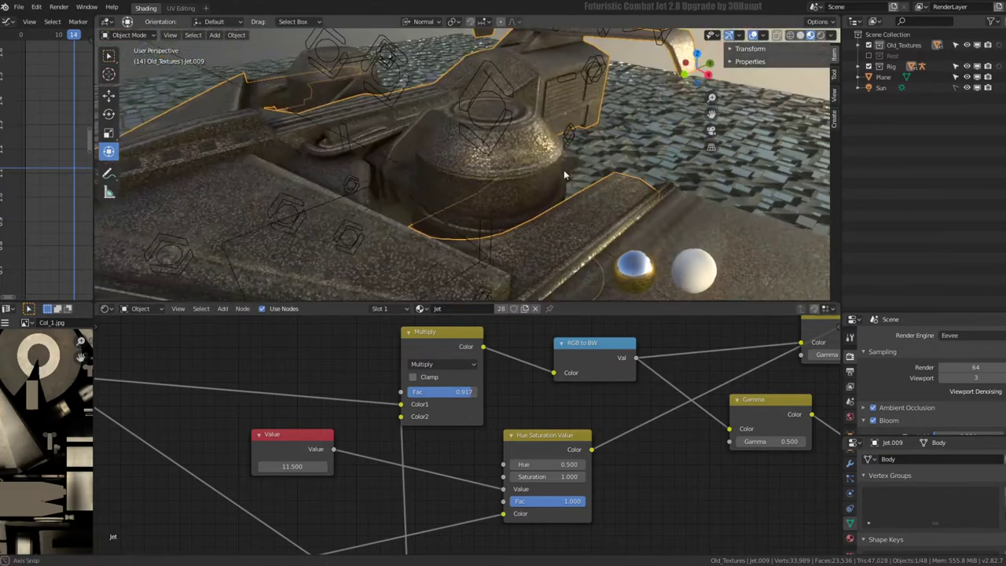
pyautogui.moveTo(563, 172); pyautogui.dragTo(565, 156, button='middle')
pyautogui.moveTo(464, 392); pyautogui.dragTo(409, 391)
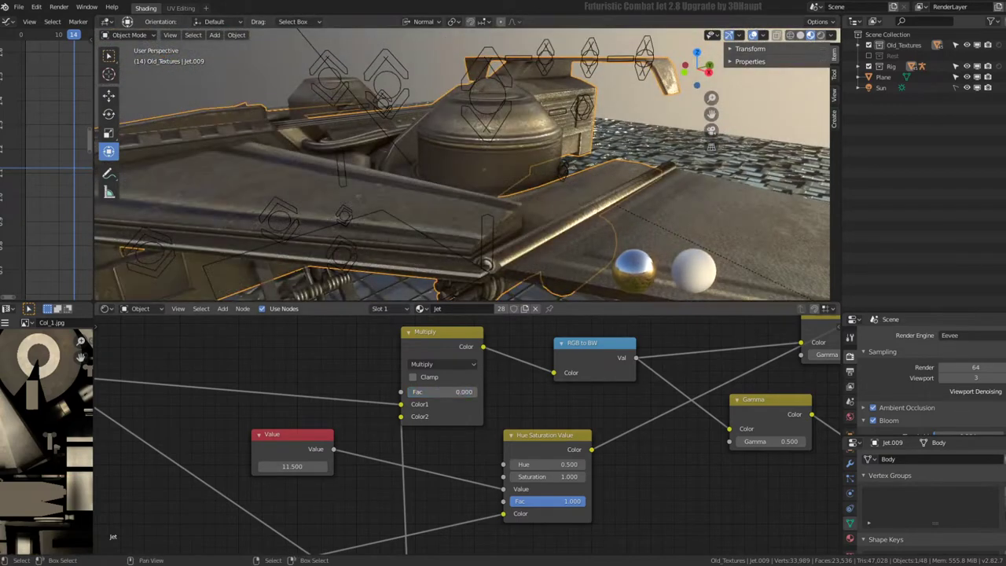
pyautogui.moveTo(604, 155)
pyautogui.mouseDown(button='middle')
pyautogui.moveTo(472, 119)
pyautogui.moveTo(453, 84)
pyautogui.moveTo(393, 64)
pyautogui.moveTo(337, 74)
pyautogui.moveTo(477, 106)
pyautogui.mouseUp(button='middle')
# Lower the Multiply node's factor to 0.083, softening the hull's hammered-dent pattern
pyautogui.scroll(-3, 545, 388)
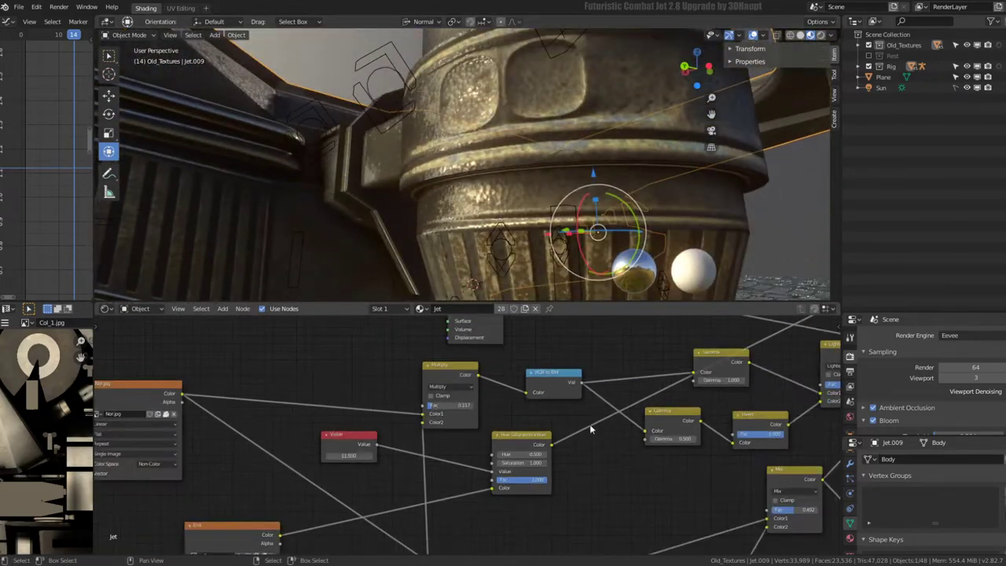
pyautogui.moveTo(595, 422)
pyautogui.mouseDown(button='middle')
pyautogui.moveTo(409, 498)
pyautogui.moveTo(534, 341)
pyautogui.moveTo(570, 393)
pyautogui.mouseUp(button='middle')
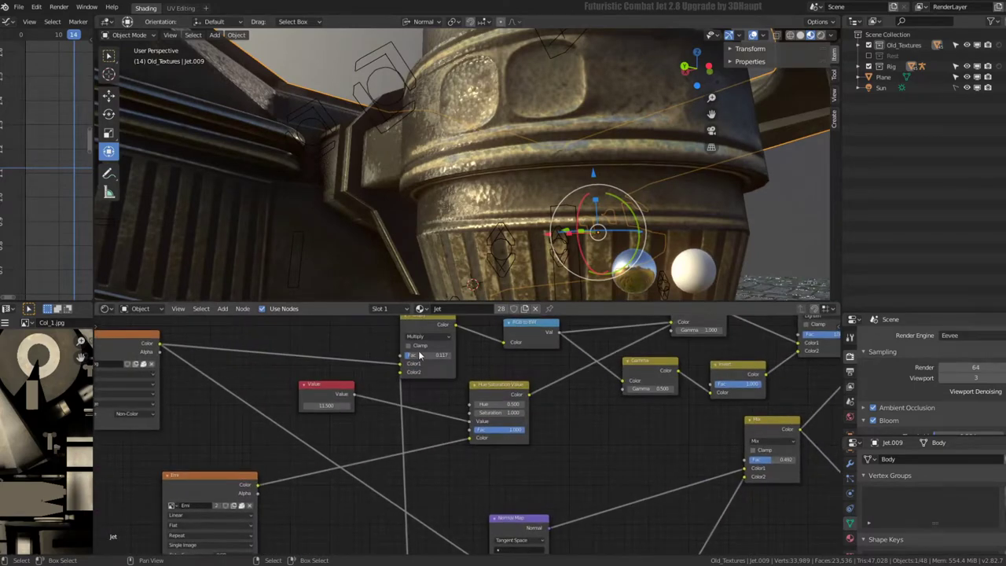
pyautogui.moveTo(428, 354); pyautogui.dragTo(413, 354)
pyautogui.scroll(-2, 413, 358)
pyautogui.moveTo(503, 197)
pyautogui.mouseDown(button='middle')
pyautogui.moveTo(557, 162)
pyautogui.moveTo(438, 201)
pyautogui.moveTo(419, 117)
pyautogui.moveTo(503, 159)
pyautogui.moveTo(535, 150)
pyautogui.moveTo(597, 178)
pyautogui.moveTo(591, 219)
pyautogui.moveTo(615, 165)
pyautogui.moveTo(563, 176)
pyautogui.moveTo(576, 168)
pyautogui.mouseUp(button='middle')
pyautogui.scroll(5, 563, 176)
pyautogui.scroll(3, 343, 518)
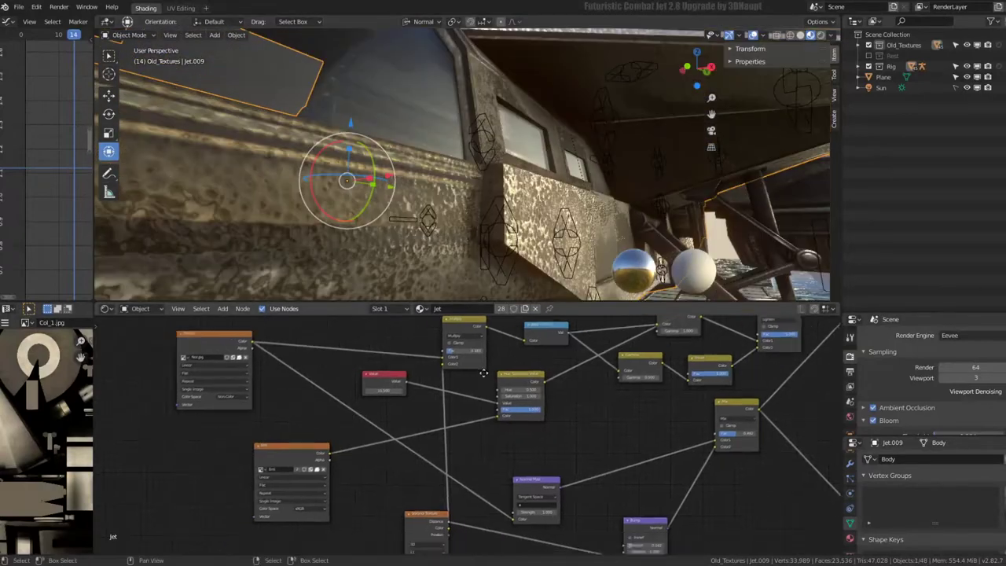
pyautogui.moveTo(547, 409)
pyautogui.mouseDown(button='middle')
pyautogui.moveTo(358, 444)
pyautogui.moveTo(433, 480)
pyautogui.mouseUp(button='middle')
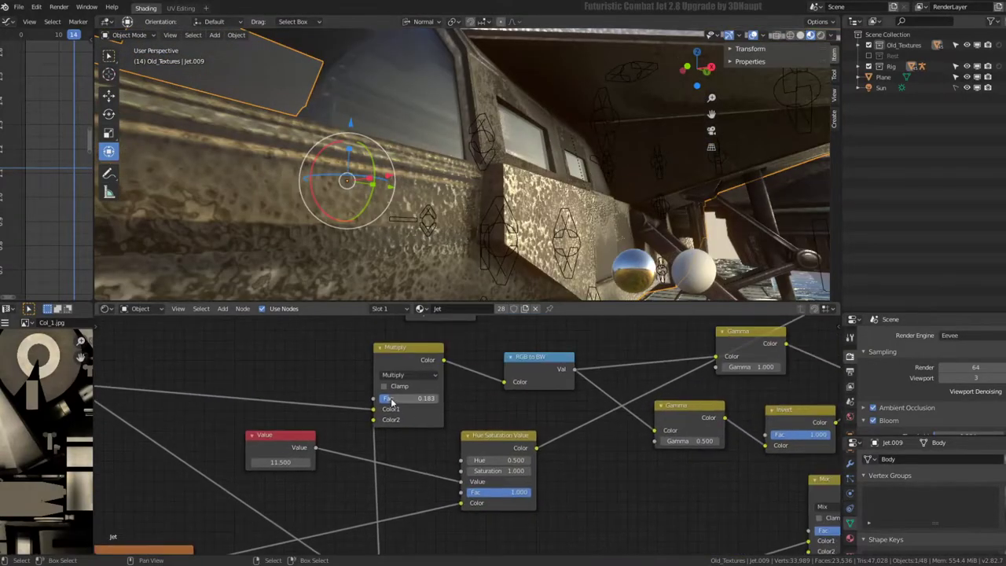
pyautogui.moveTo(425, 397); pyautogui.dragTo(405, 398)
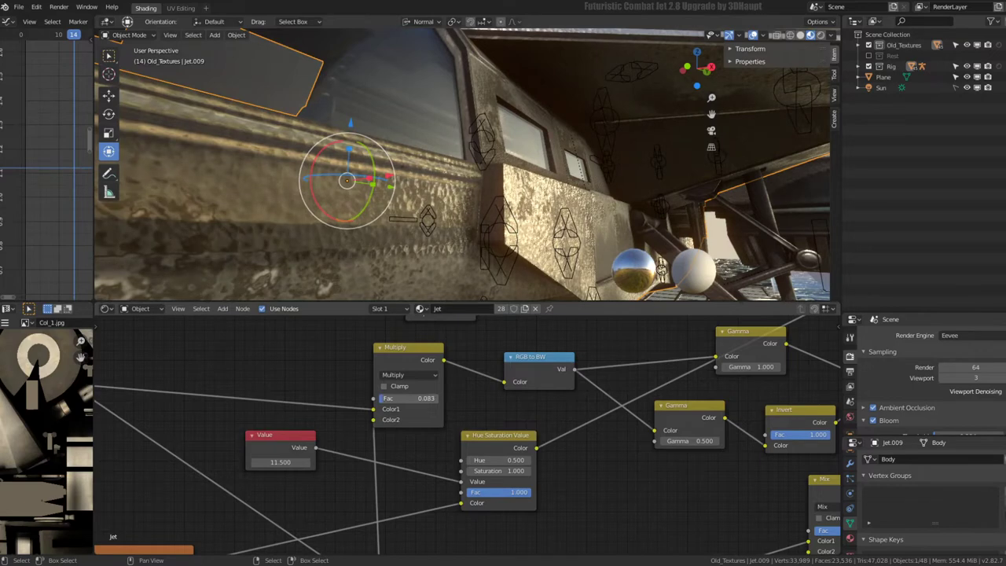
# Zoom out over the material node tree and move the Invert node further right
pyautogui.scroll(-5, 588, 433)
pyautogui.moveTo(588, 433)
pyautogui.mouseDown(button='middle')
pyautogui.moveTo(579, 400)
pyautogui.moveTo(597, 440)
pyautogui.moveTo(587, 506)
pyautogui.moveTo(534, 448)
pyautogui.mouseUp(button='middle')
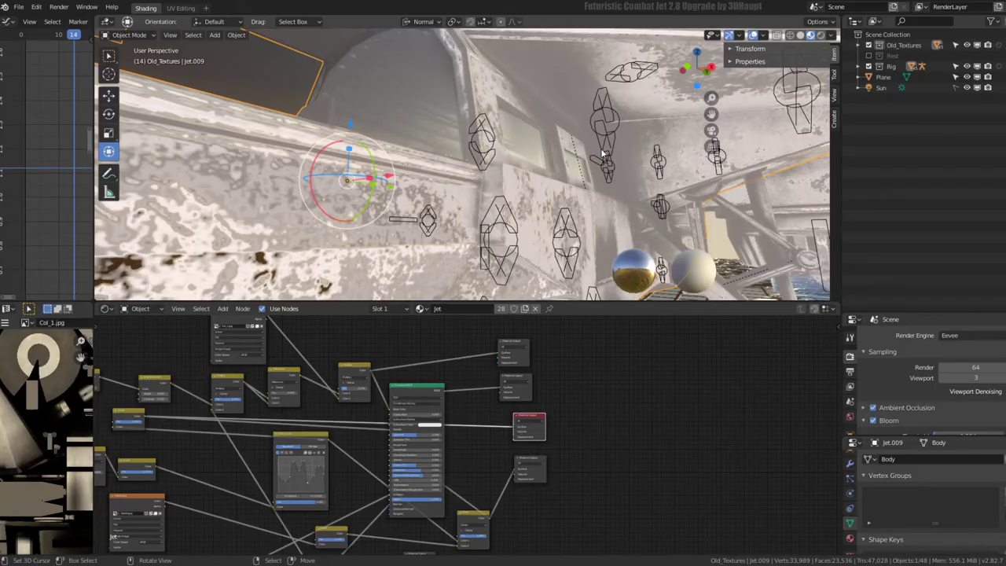
pyautogui.scroll(1, 442, 415)
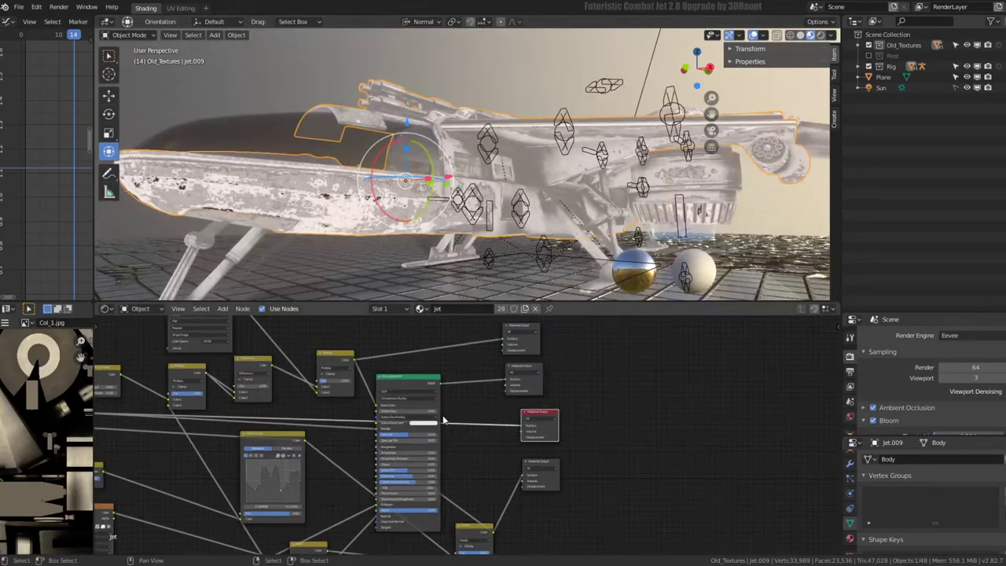
pyautogui.scroll(2, 455, 431)
pyautogui.scroll(1, 418, 400)
pyautogui.scroll(1, 363, 430)
pyautogui.moveTo(363, 430); pyautogui.dragTo(465, 434, button='middle')
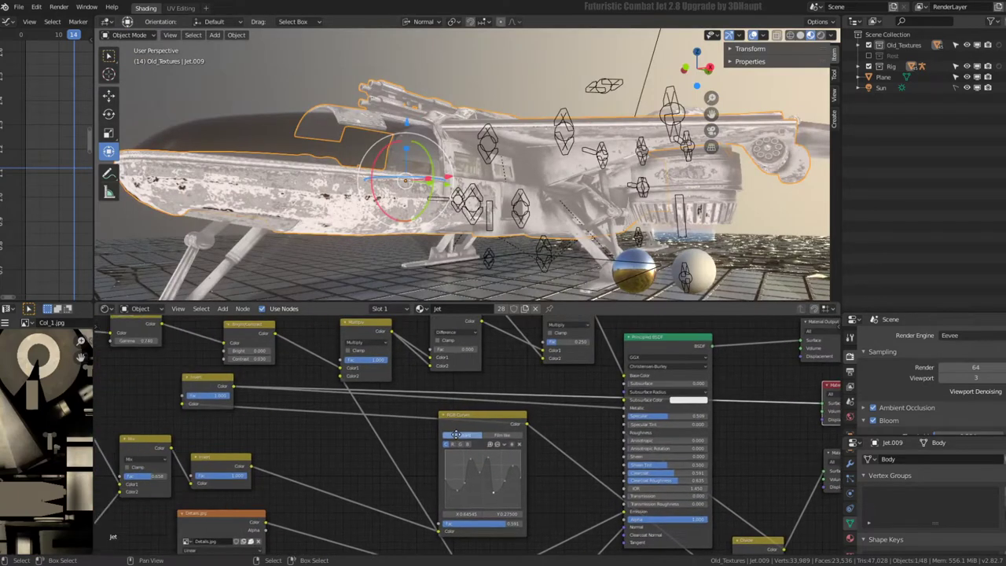
pyautogui.moveTo(189, 384); pyautogui.dragTo(226, 385)
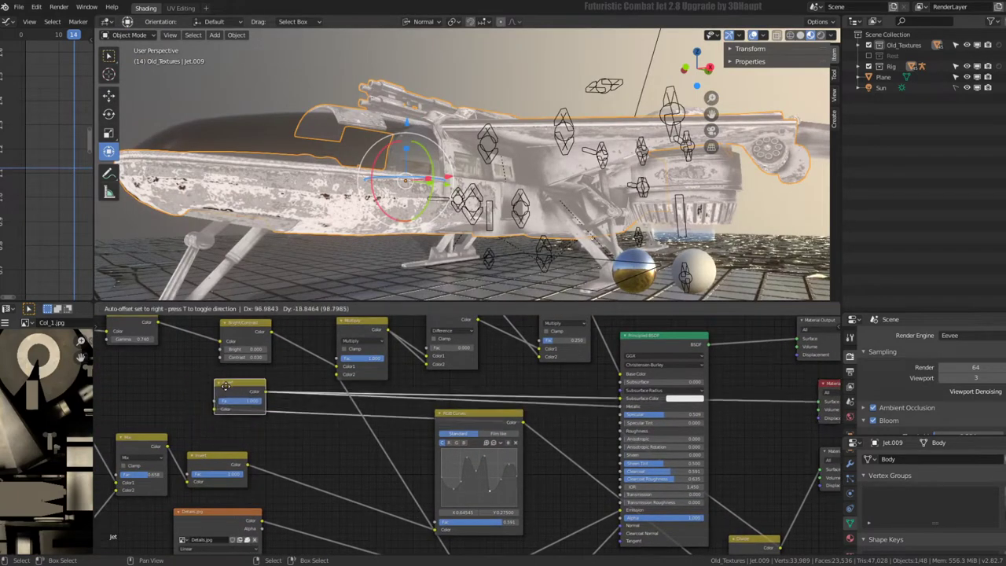
# Orbit around to the rear of the jet and play its animation
pyautogui.moveTo(540, 209); pyautogui.dragTo(551, 267, button='middle')
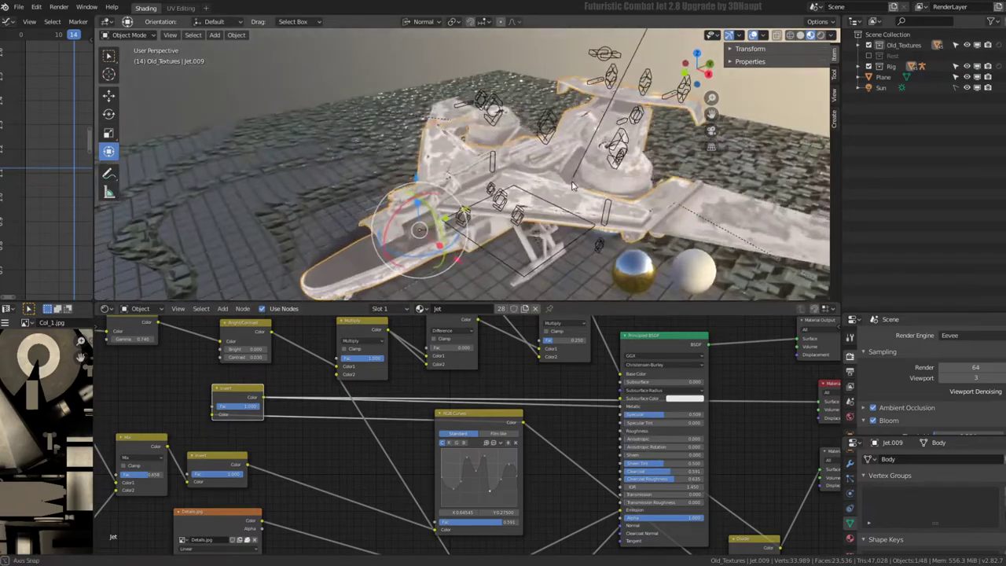
pyautogui.moveTo(608, 429)
pyautogui.mouseDown(button='middle')
pyautogui.moveTo(399, 424)
pyautogui.moveTo(382, 467)
pyautogui.mouseUp(button='middle')
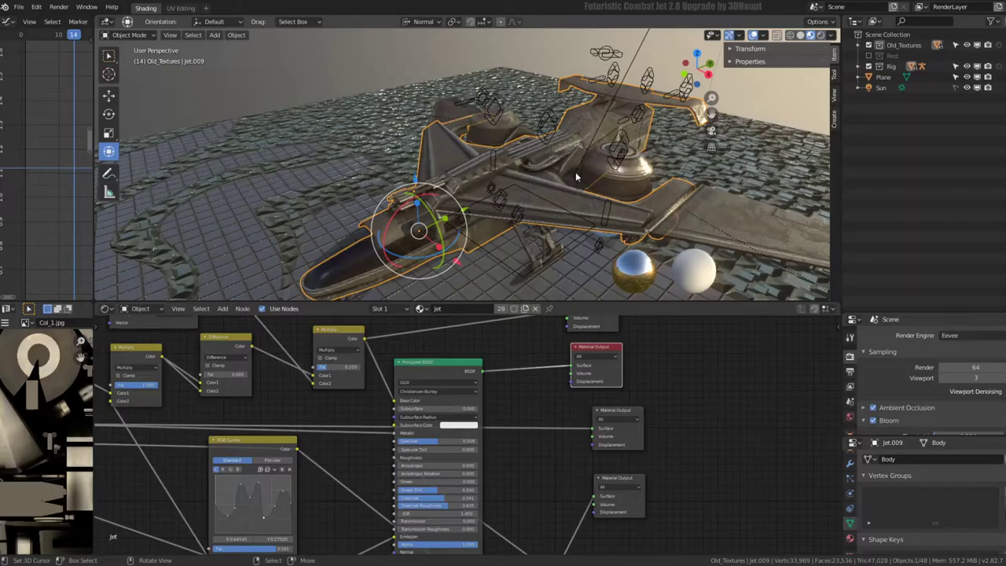
pyautogui.moveTo(576, 171)
pyautogui.mouseDown(button='middle')
pyautogui.moveTo(468, 155)
pyautogui.moveTo(443, 135)
pyautogui.moveTo(411, 138)
pyautogui.mouseUp(button='middle')
pyautogui.press('space')
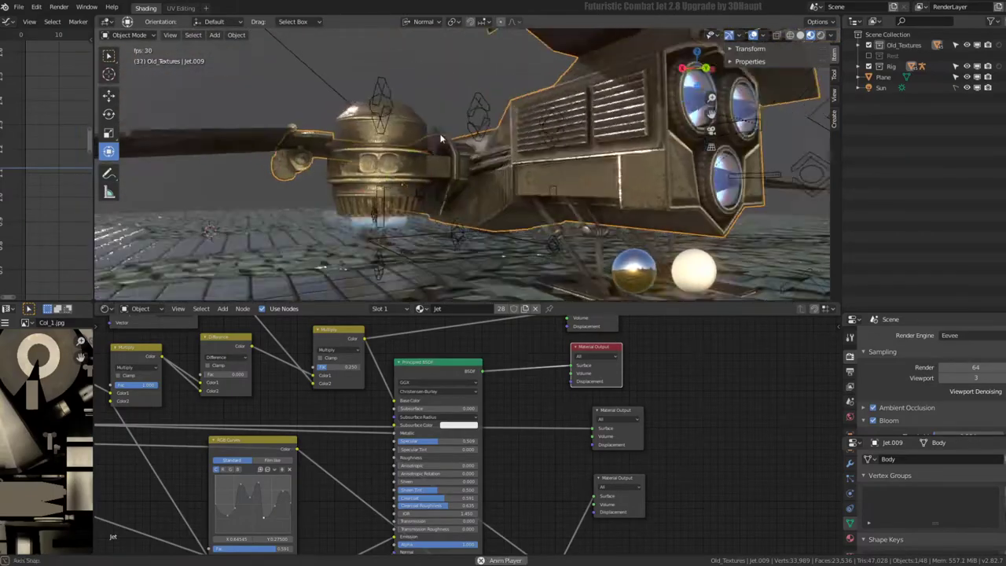
# Put the jet rig into Pose Mode and shrink the selected bone to 0.694
pyautogui.click(500, 124)
pyautogui.hotkey('ctrl', 'Tab')
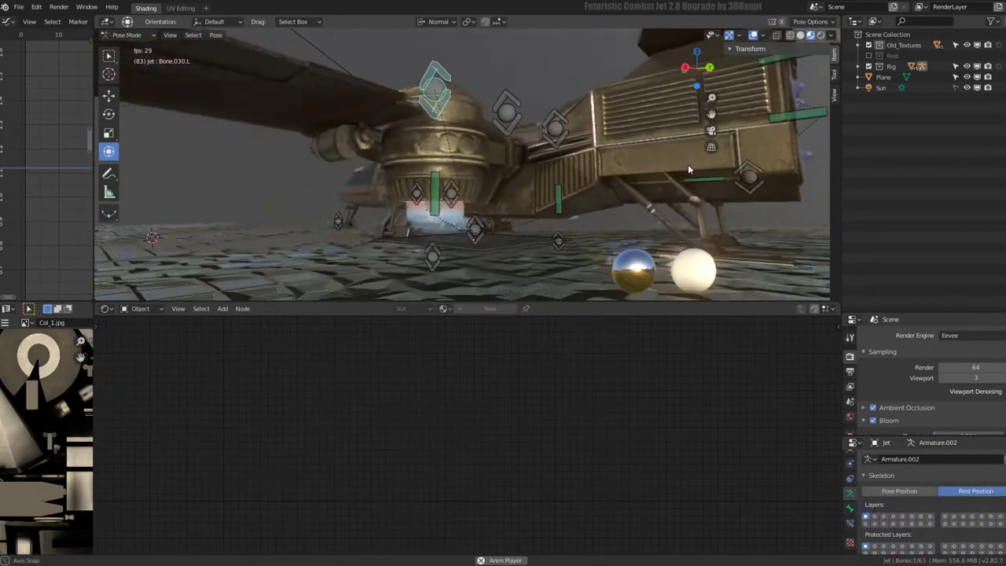
pyautogui.press('g')
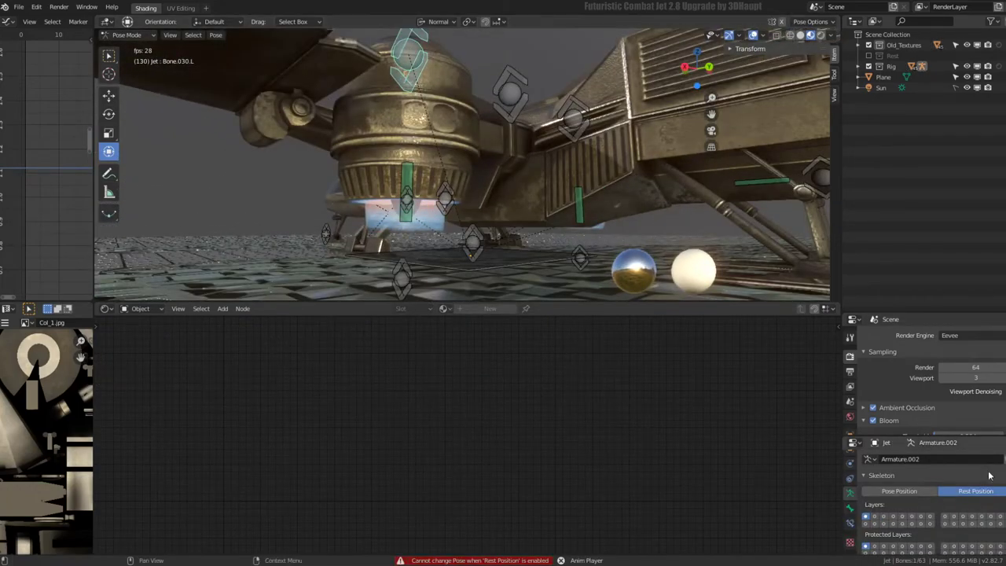
pyautogui.click(899, 491)
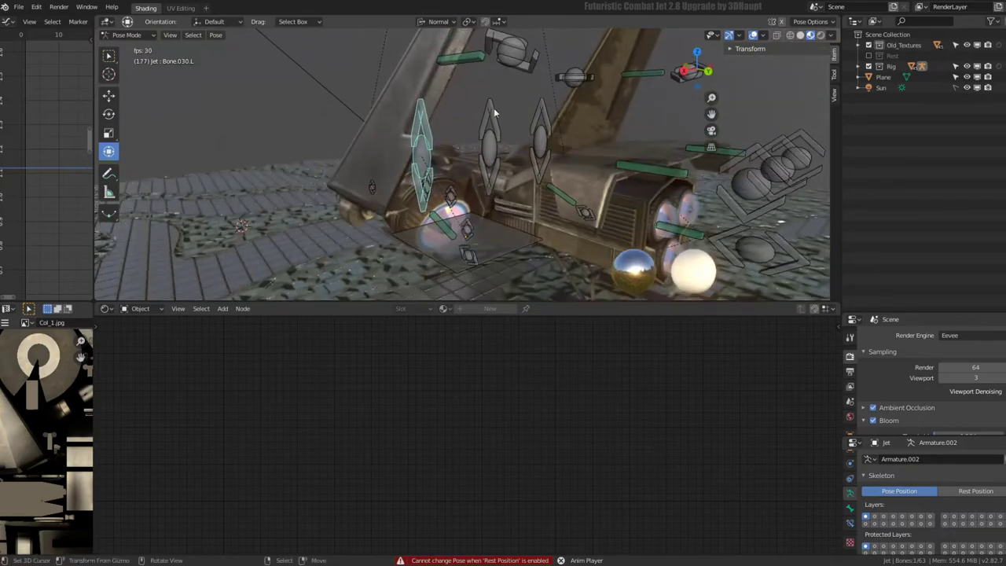
pyautogui.press('s')
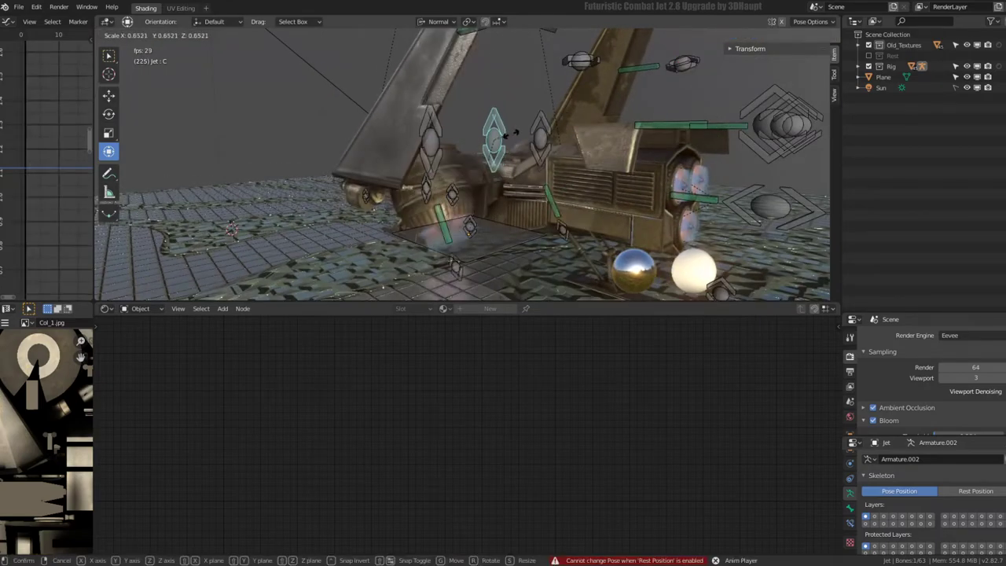
pyautogui.click(511, 130)
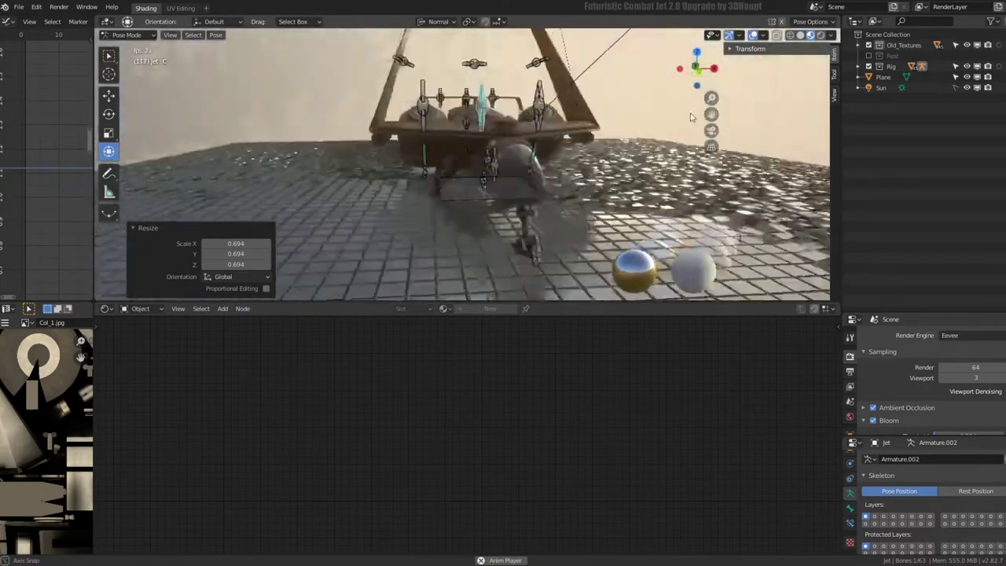
# Scale up several control bones, including Bone.040.R, to about 2.072
pyautogui.click(434, 98)
pyautogui.press('s')
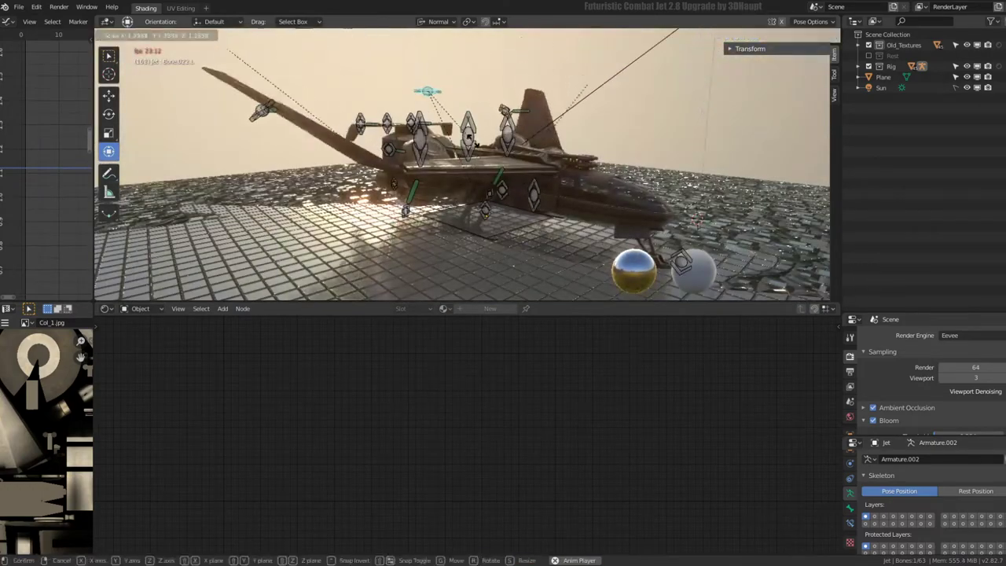
pyautogui.click(454, 116)
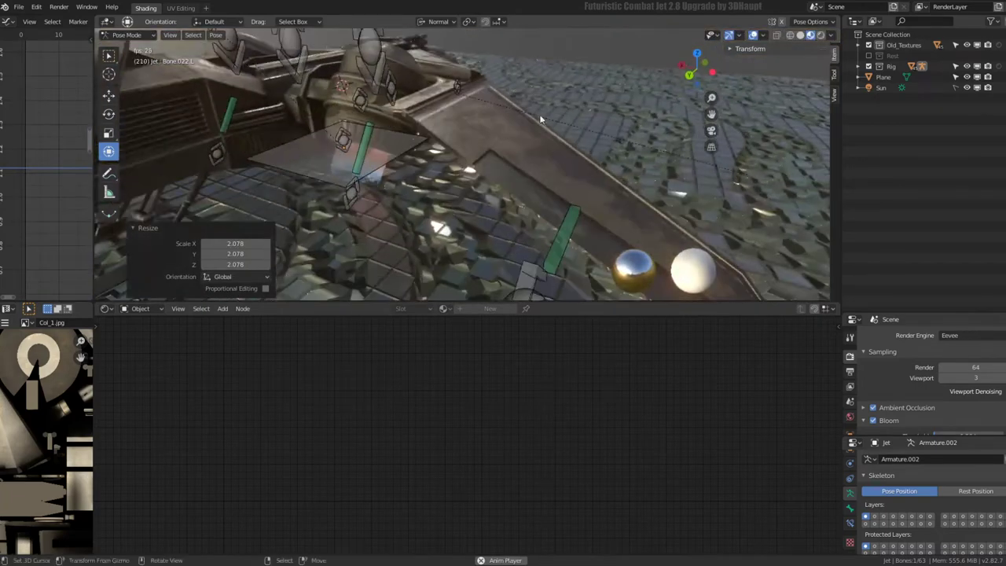
pyautogui.click(452, 166)
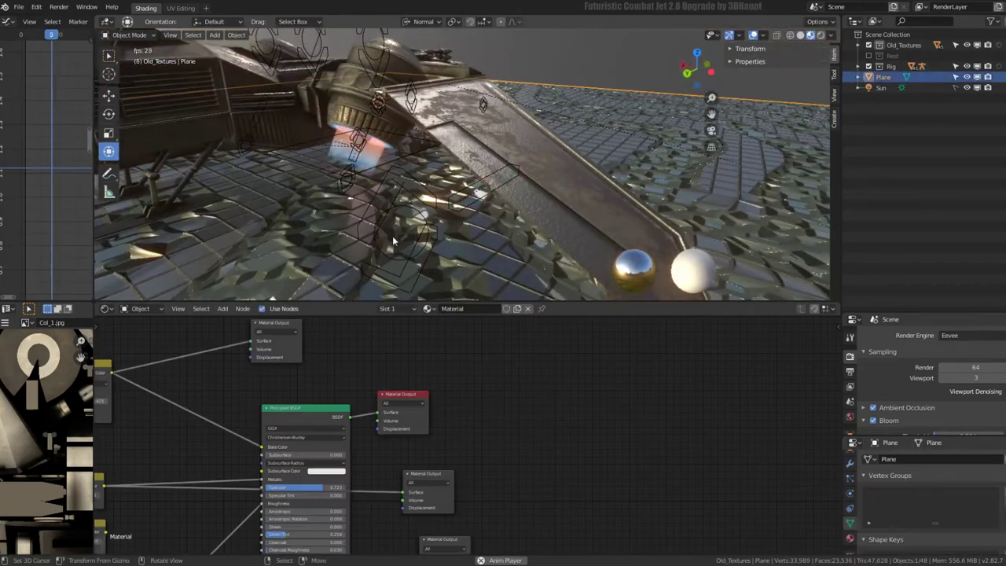
pyautogui.click(416, 179)
pyautogui.press('s')
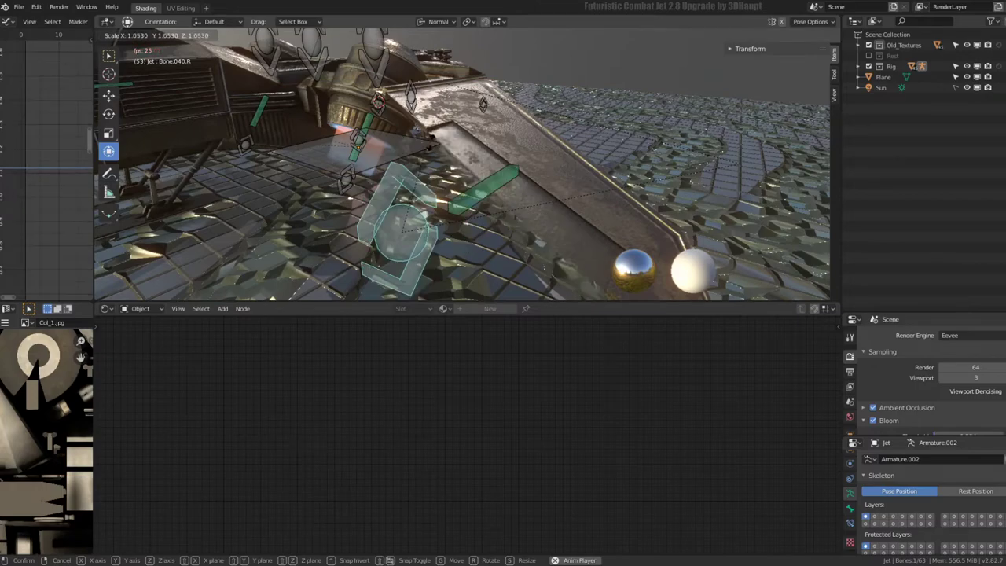
pyautogui.click(428, 171)
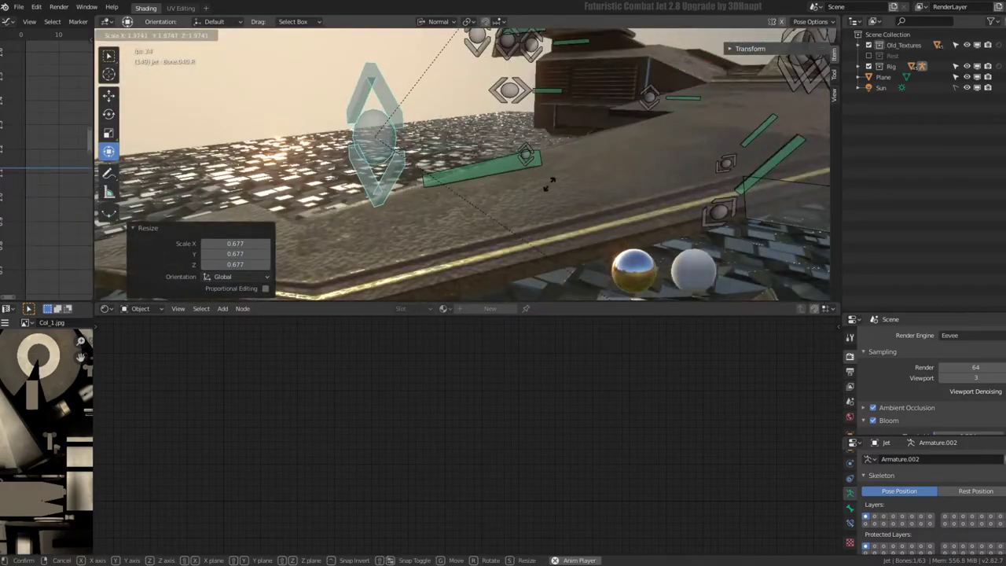
pyautogui.click(541, 190)
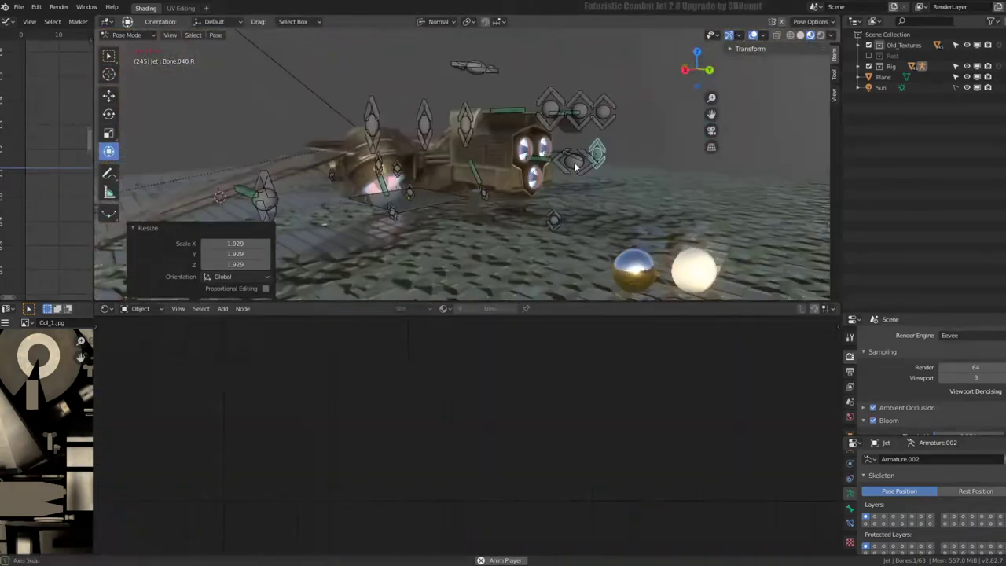
pyautogui.press('s')
pyautogui.click(589, 159)
# Toggle the rig between Pose and Rest Position, leave it at rest, and exit Pose Mode
pyautogui.moveTo(550, 169)
pyautogui.mouseDown(button='middle')
pyautogui.moveTo(482, 189)
pyautogui.moveTo(584, 155)
pyautogui.mouseUp(button='middle')
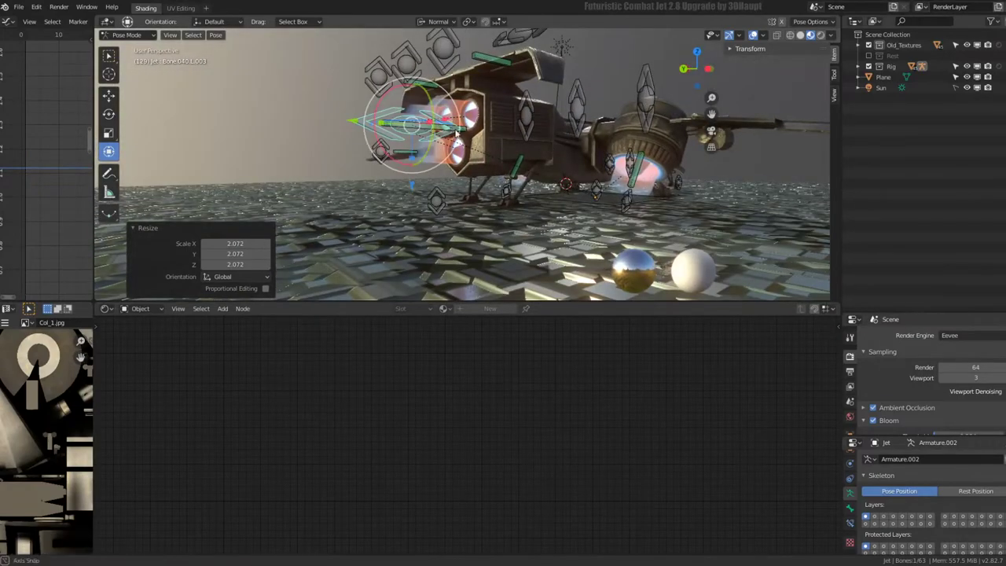
pyautogui.moveTo(456, 134); pyautogui.dragTo(613, 141, button='middle')
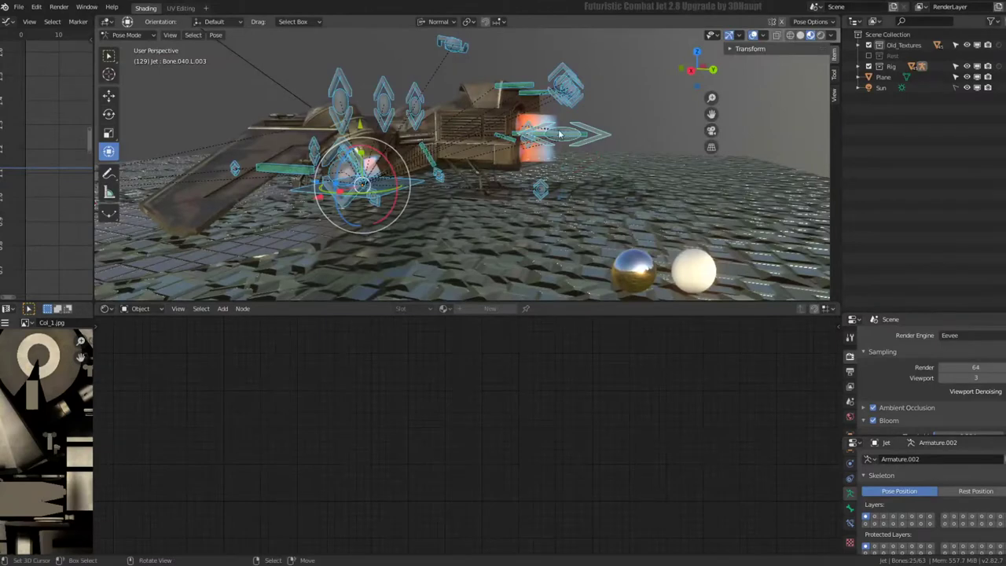
pyautogui.click(977, 490)
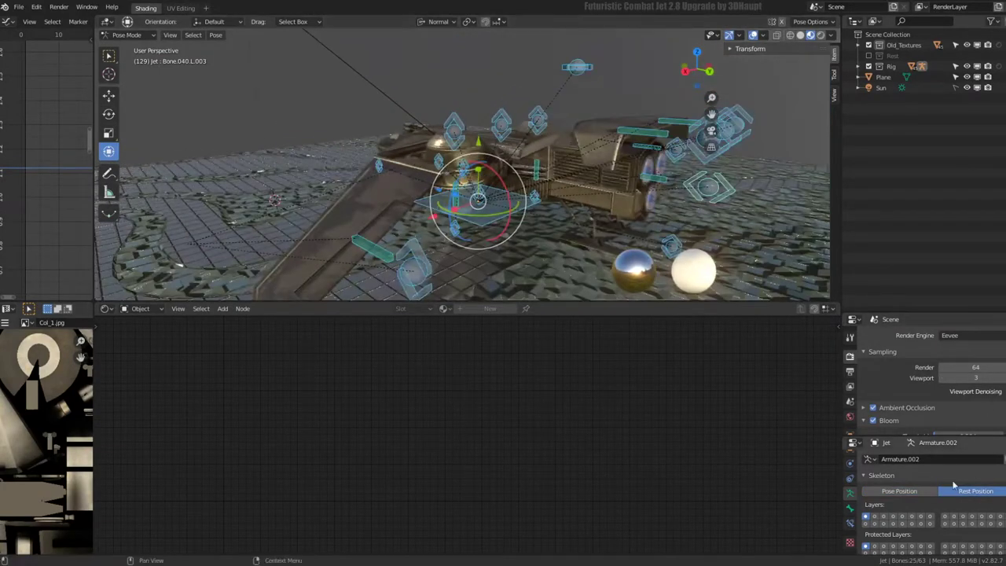
pyautogui.click(905, 492)
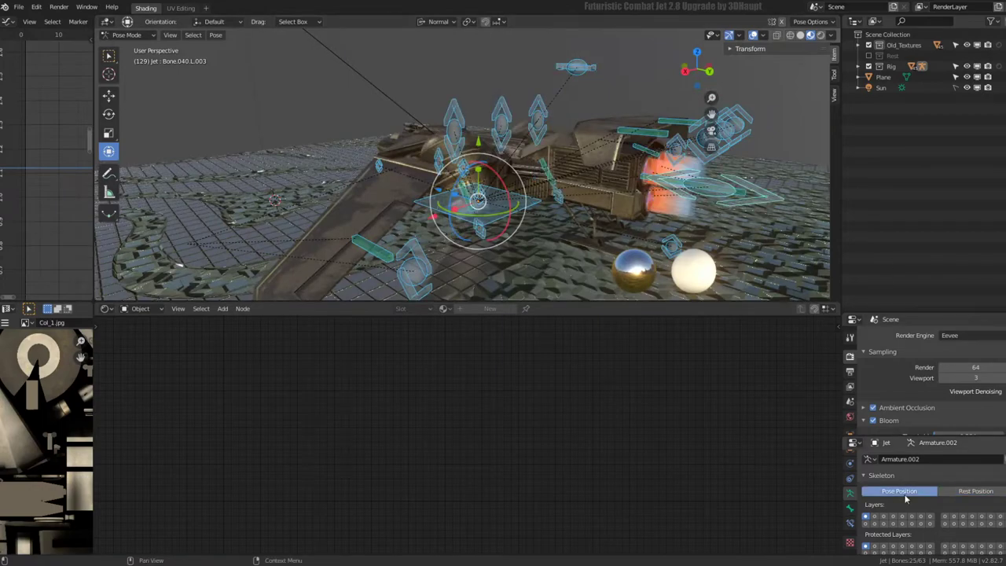
pyautogui.click(968, 492)
pyautogui.moveTo(472, 181)
pyautogui.mouseDown(button='middle')
pyautogui.moveTo(498, 147)
pyautogui.moveTo(395, 141)
pyautogui.mouseUp(button='middle')
pyautogui.hotkey('ctrl', 'Tab')
# Orbit to a rear three-quarter view and select the jet body, wing and ground plane
pyautogui.click(395, 142)
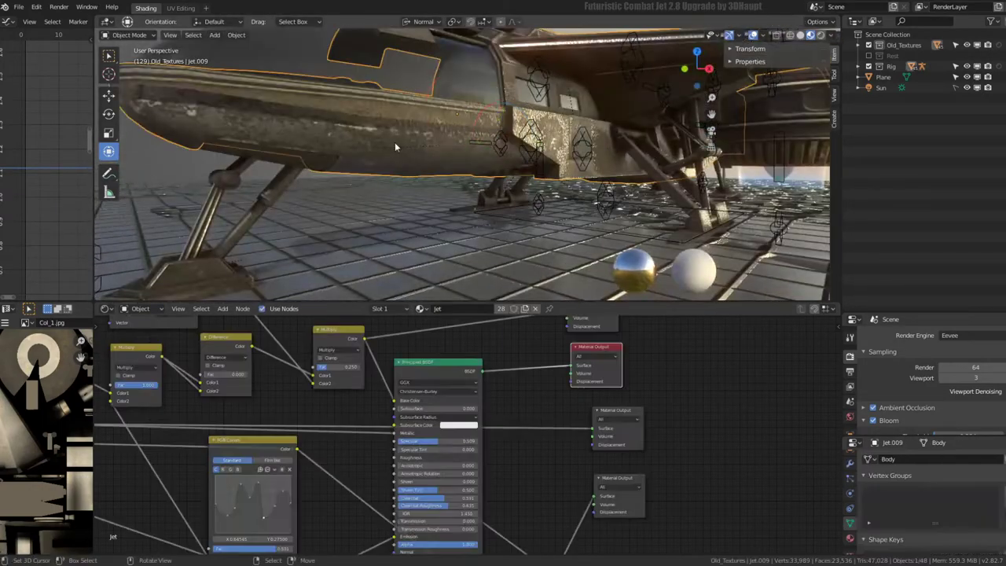
pyautogui.moveTo(411, 143)
pyautogui.mouseDown(button='middle')
pyautogui.moveTo(530, 169)
pyautogui.moveTo(501, 145)
pyautogui.moveTo(541, 120)
pyautogui.moveTo(464, 230)
pyautogui.moveTo(424, 96)
pyautogui.mouseUp(button='middle')
pyautogui.scroll(-5, 500, 145)
pyautogui.scroll(4, 488, 189)
pyautogui.click(464, 230)
pyautogui.click(446, 220)
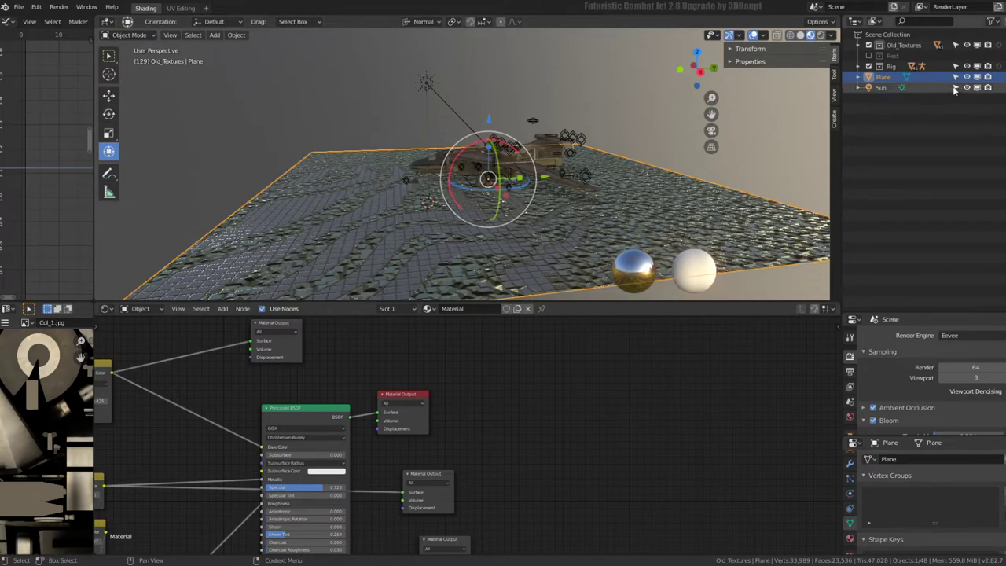
# Select the sun lamp, then rotate it and move it to a new position
pyautogui.click(440, 92)
pyautogui.scroll(-4, 488, 195)
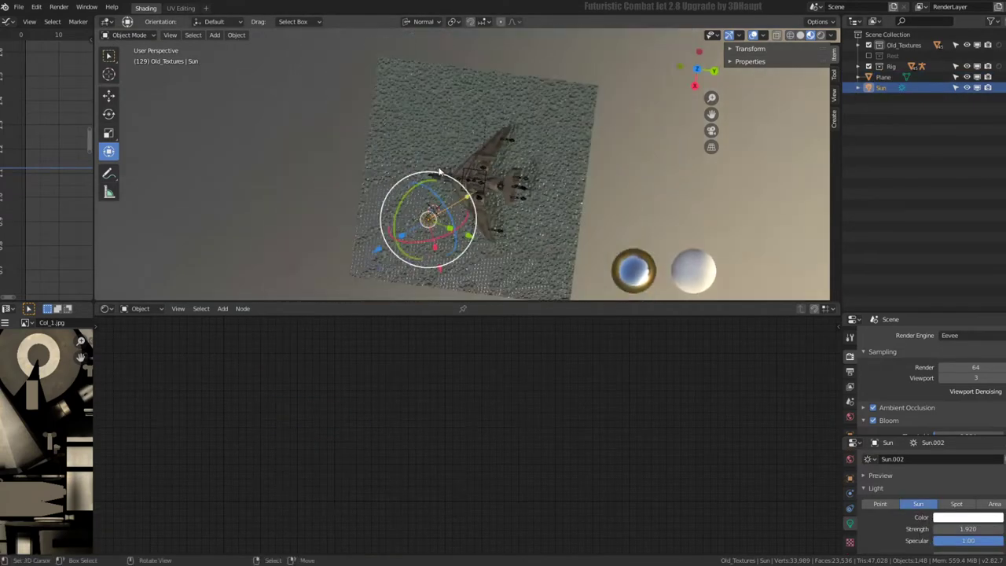
pyautogui.press('r')
pyautogui.click(587, 191)
pyautogui.press('g')
pyautogui.click(508, 154)
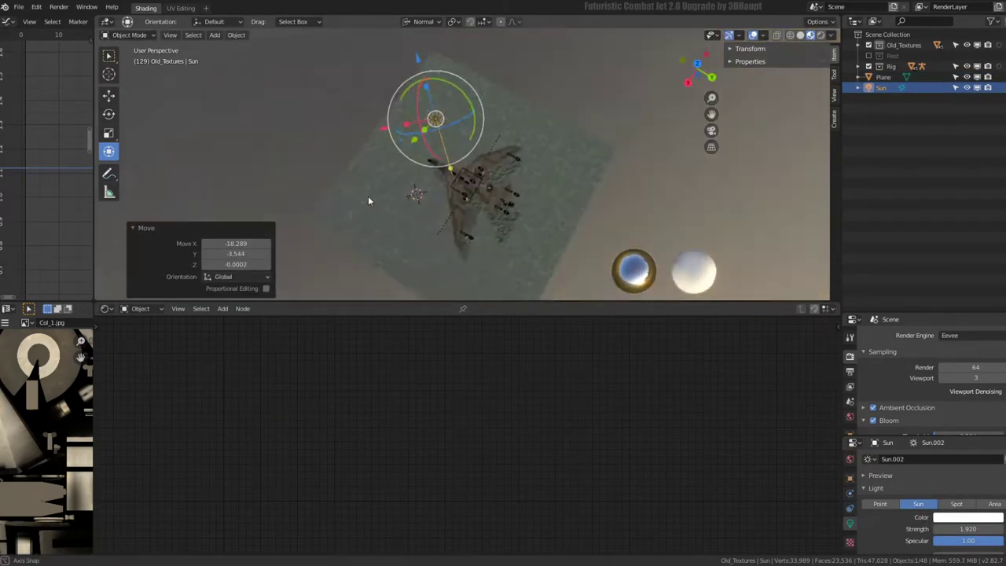
# Move the sun lamp closer to the ship and zoom around to check the low-angle light
pyautogui.moveTo(368, 196); pyautogui.dragTo(539, 135, button='middle')
pyautogui.press('g')
pyautogui.click(457, 138)
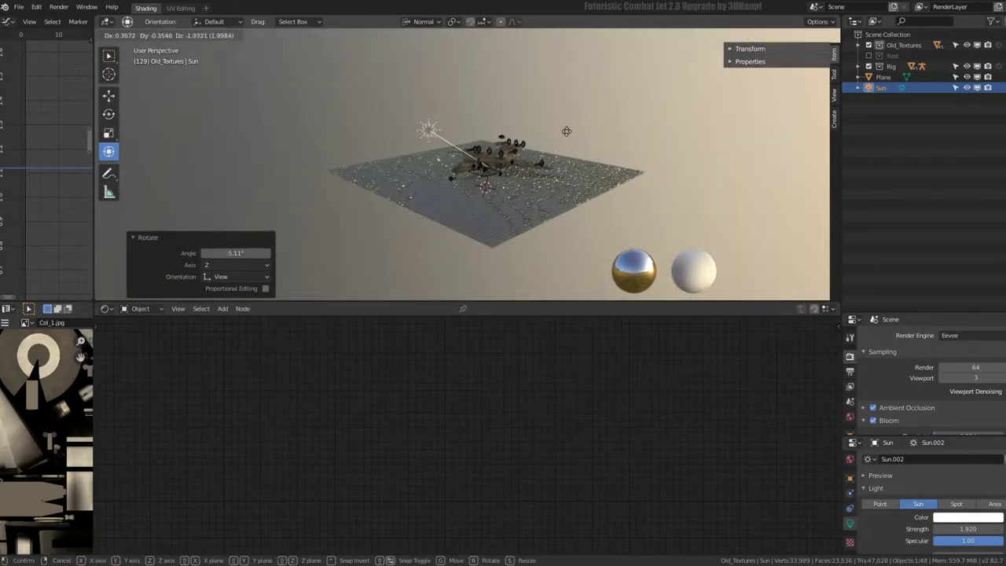
pyautogui.scroll(3, 457, 138)
pyautogui.scroll(3, 456, 138)
pyautogui.moveTo(457, 138)
pyautogui.mouseDown(button='middle')
pyautogui.moveTo(557, 132)
pyautogui.moveTo(574, 141)
pyautogui.moveTo(472, 162)
pyautogui.moveTo(403, 151)
pyautogui.moveTo(442, 146)
pyautogui.mouseUp(button='middle')
pyautogui.press('g')
pyautogui.click(584, 143)
pyautogui.scroll(2, 584, 144)
pyautogui.scroll(2, 403, 151)
pyautogui.scroll(-3, 433, 140)
pyautogui.scroll(3, 442, 146)
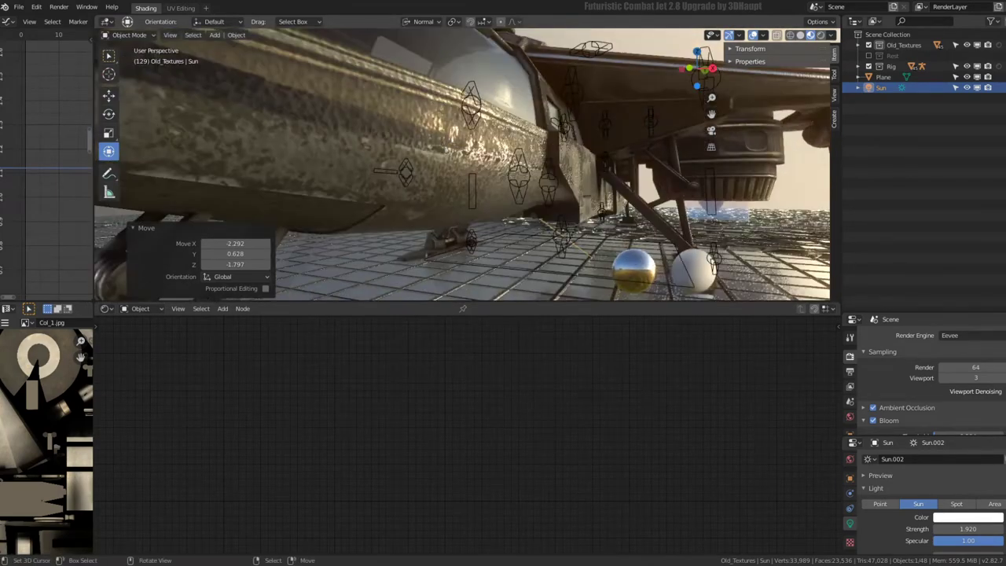
pyautogui.scroll(-3, 555, 100)
pyautogui.scroll(1, 555, 100)
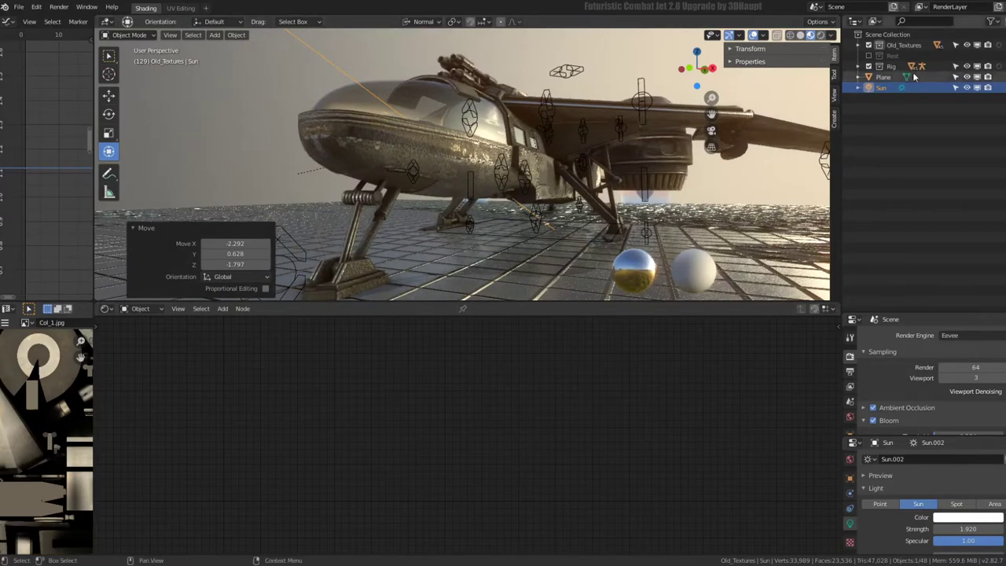
# In the Outliner, hide the Rig and make the Sun unselectable
pyautogui.click(505, 169)
pyautogui.hotkey('ctrl', 'Tab')
pyautogui.click(463, 157)
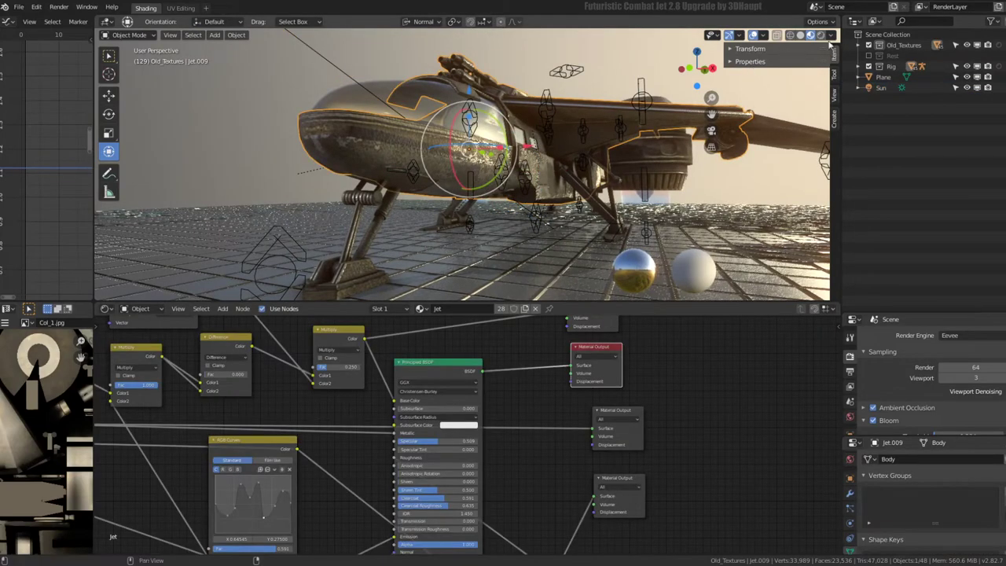
pyautogui.click(869, 66)
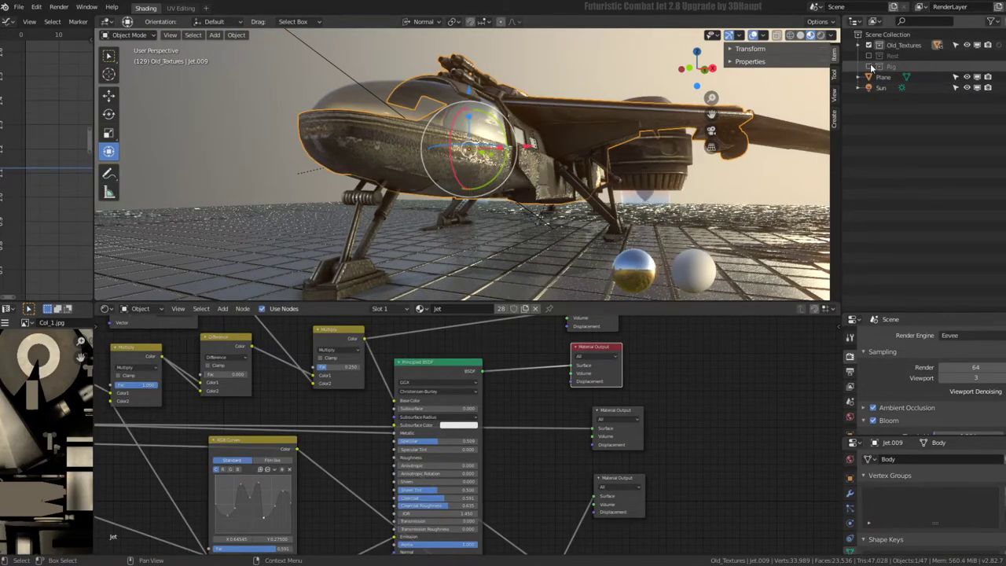
pyautogui.click(956, 88)
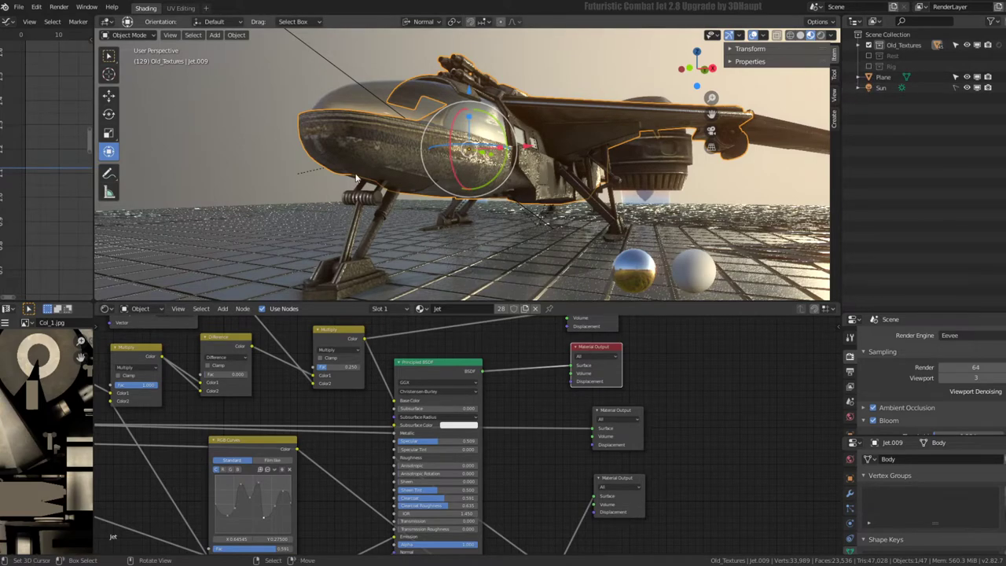
# Move the Normal Map node so it sits beside the Bump node
pyautogui.moveTo(374, 499); pyautogui.dragTo(261, 399, button='middle')
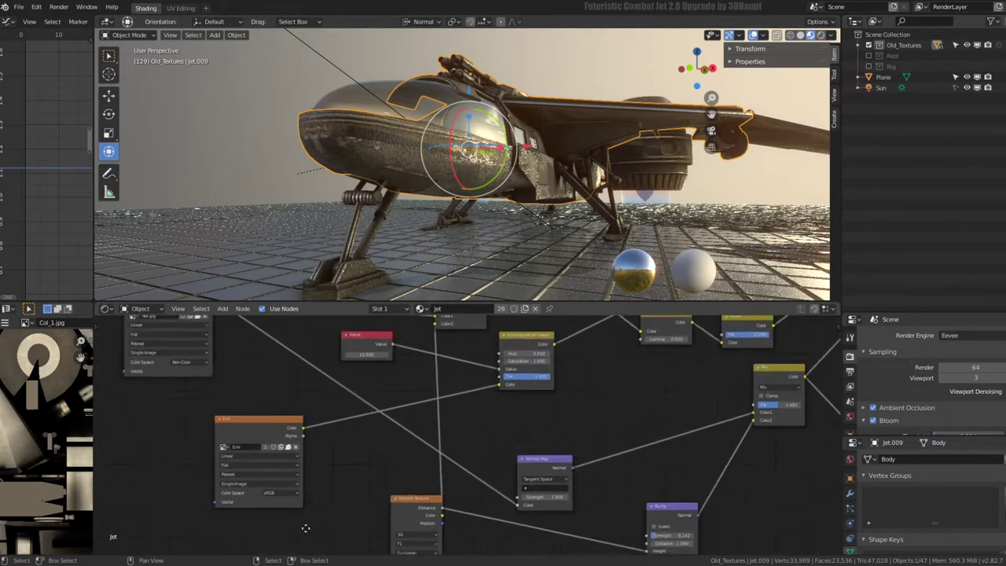
pyautogui.scroll(2, 508, 395)
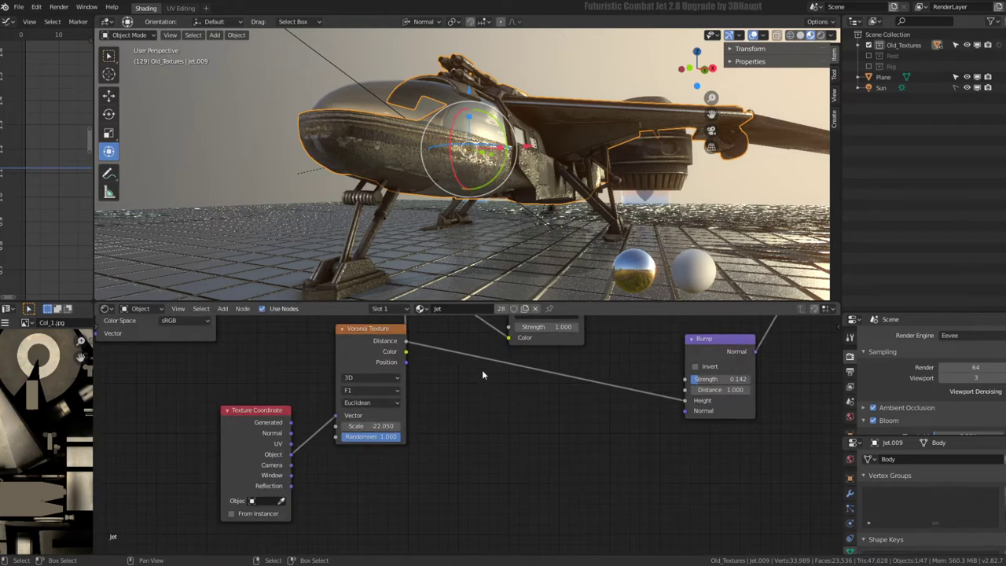
pyautogui.scroll(-2, 251, 415)
pyautogui.scroll(-2, 432, 385)
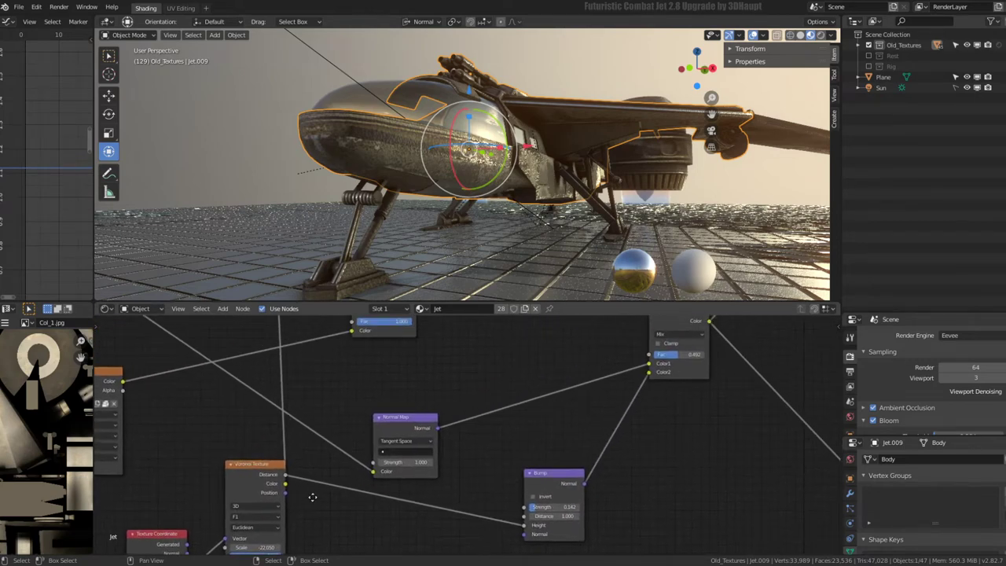
pyautogui.scroll(-1, 434, 419)
pyautogui.moveTo(433, 420); pyautogui.dragTo(515, 397, button='middle')
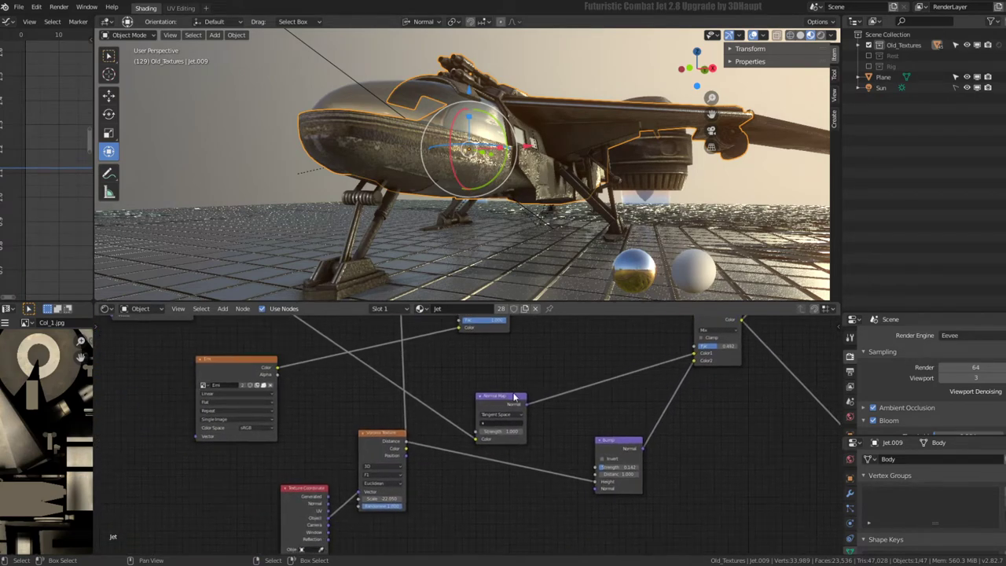
pyautogui.moveTo(502, 396); pyautogui.dragTo(611, 380)
pyautogui.moveTo(621, 440); pyautogui.dragTo(613, 437)
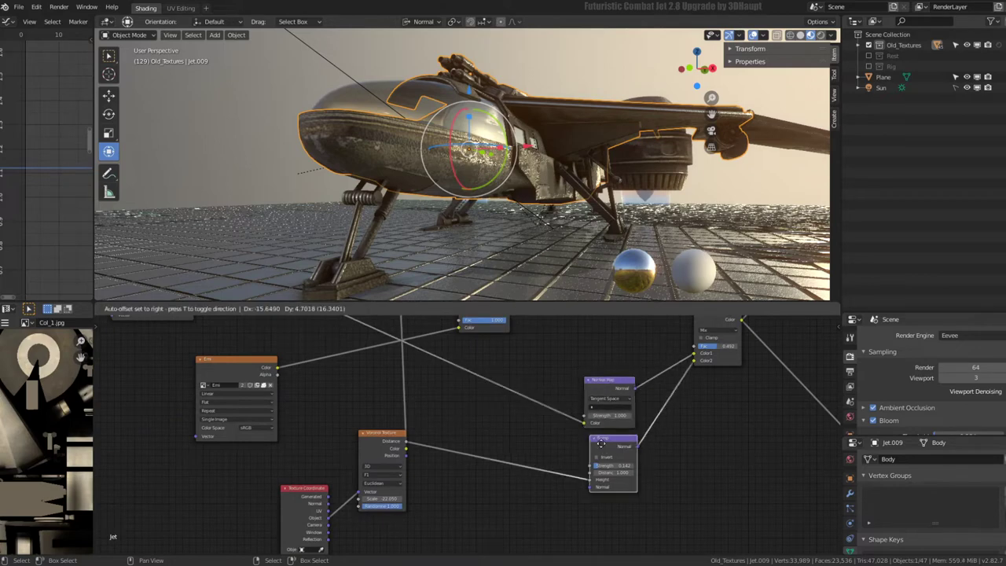
# Set the Voronoi texture scale to about 30.75 and orbit to inspect the finer dents
pyautogui.keyDown('shift'); pyautogui.scroll(-2, 377, 432); pyautogui.keyUp('shift')
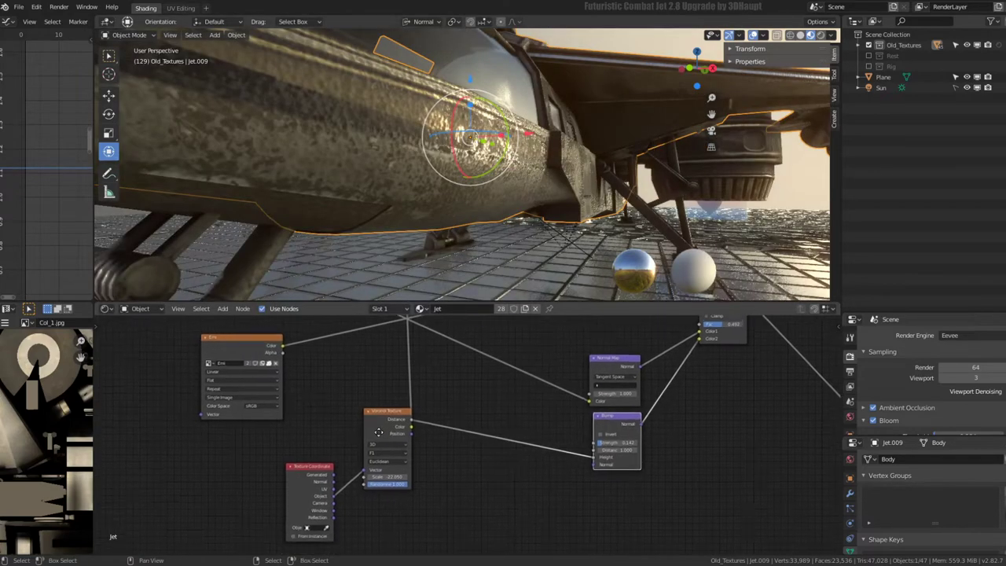
pyautogui.moveTo(379, 473); pyautogui.dragTo(389, 473)
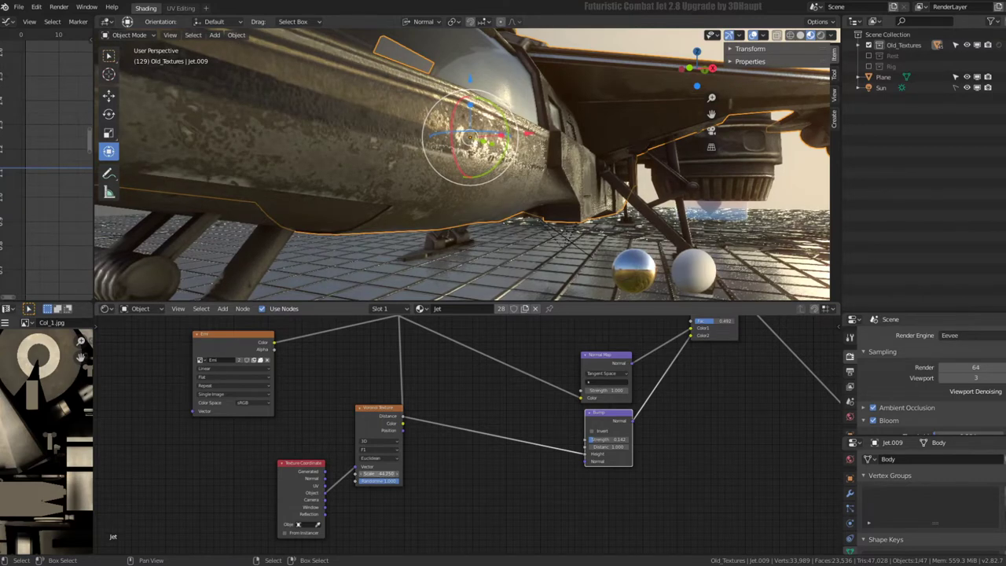
pyautogui.moveTo(378, 473); pyautogui.dragTo(369, 473)
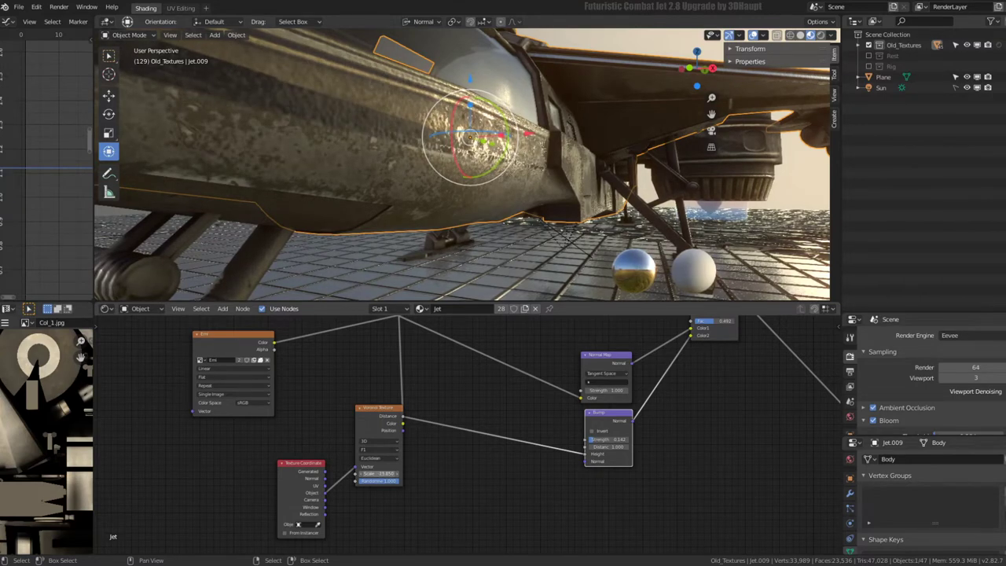
pyautogui.moveTo(554, 199)
pyautogui.mouseDown(button='middle')
pyautogui.moveTo(413, 209)
pyautogui.moveTo(444, 317)
pyautogui.mouseUp(button='middle')
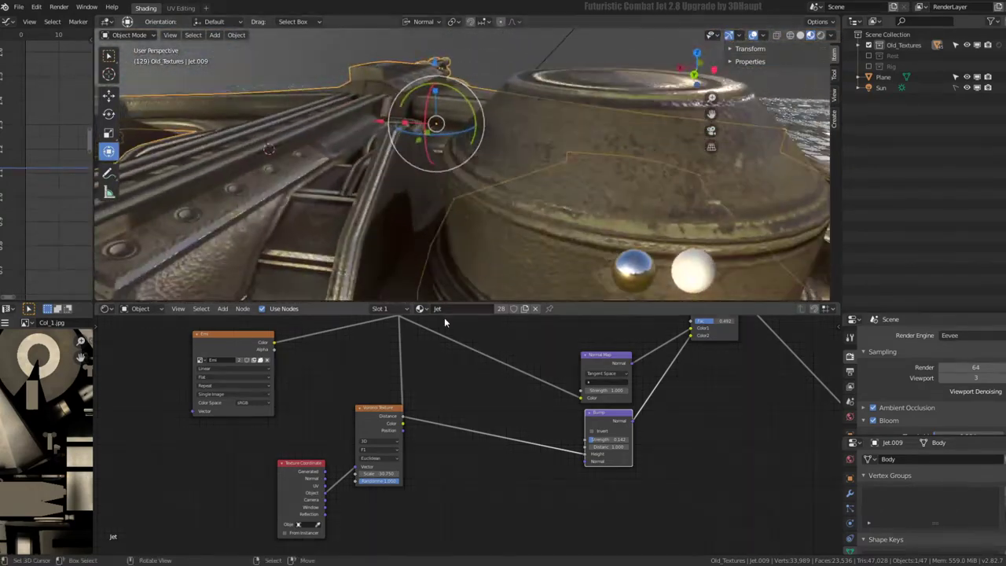
pyautogui.moveTo(509, 181); pyautogui.dragTo(513, 175, button='middle')
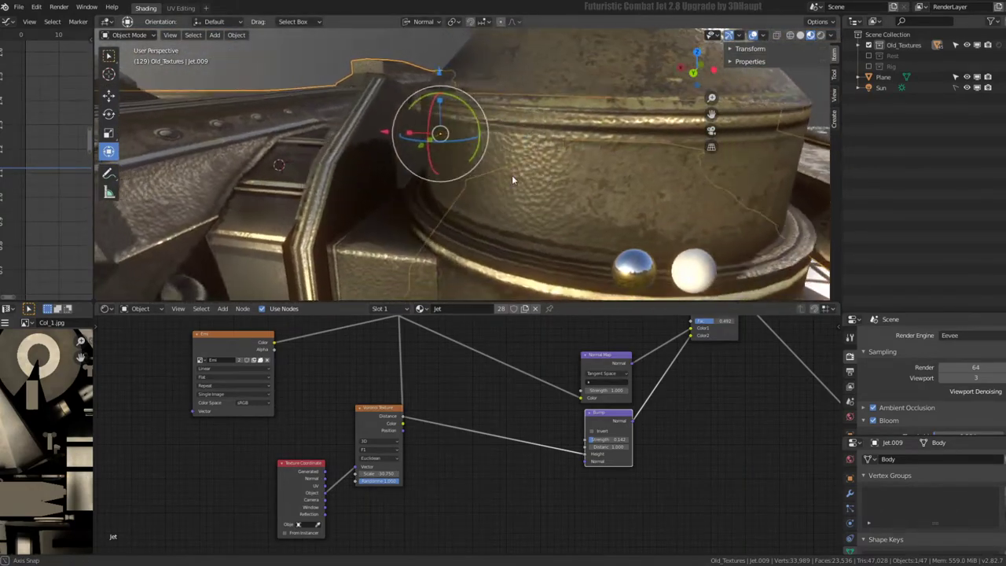
pyautogui.scroll(-3, 454, 440)
# Set the Multiply node's factor to 0.500 and orbit around the turret
pyautogui.scroll(5, 410, 440)
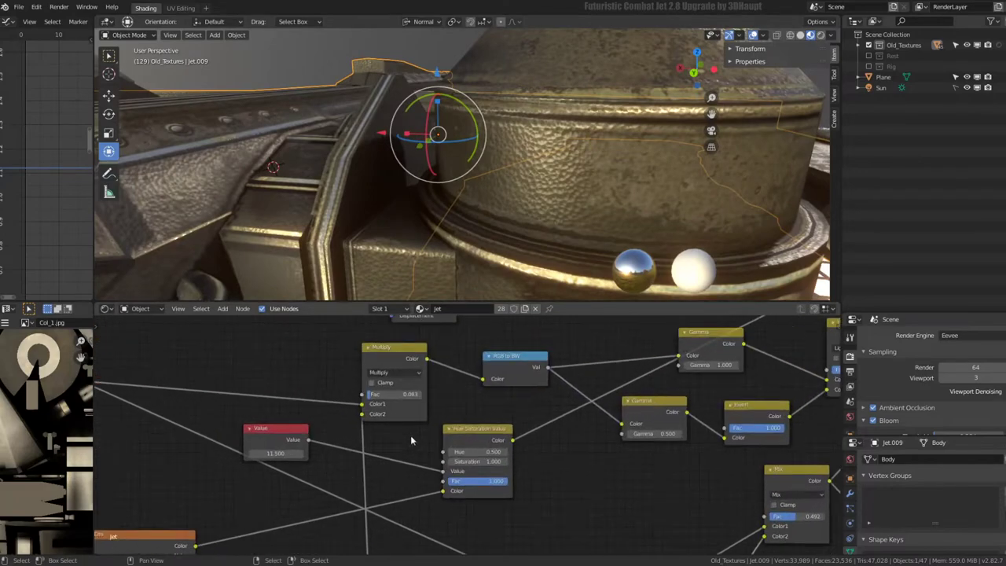
pyautogui.moveTo(371, 394); pyautogui.dragTo(393, 394)
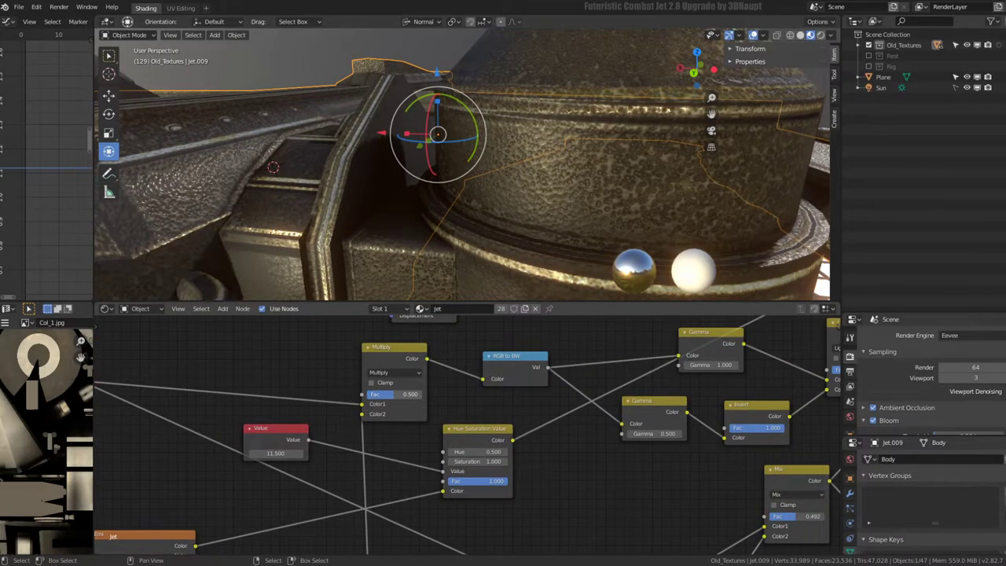
pyautogui.moveTo(478, 177)
pyautogui.mouseDown(button='middle')
pyautogui.moveTo(461, 156)
pyautogui.moveTo(471, 165)
pyautogui.mouseUp(button='middle')
pyautogui.moveTo(503, 503); pyautogui.dragTo(519, 413, button='middle')
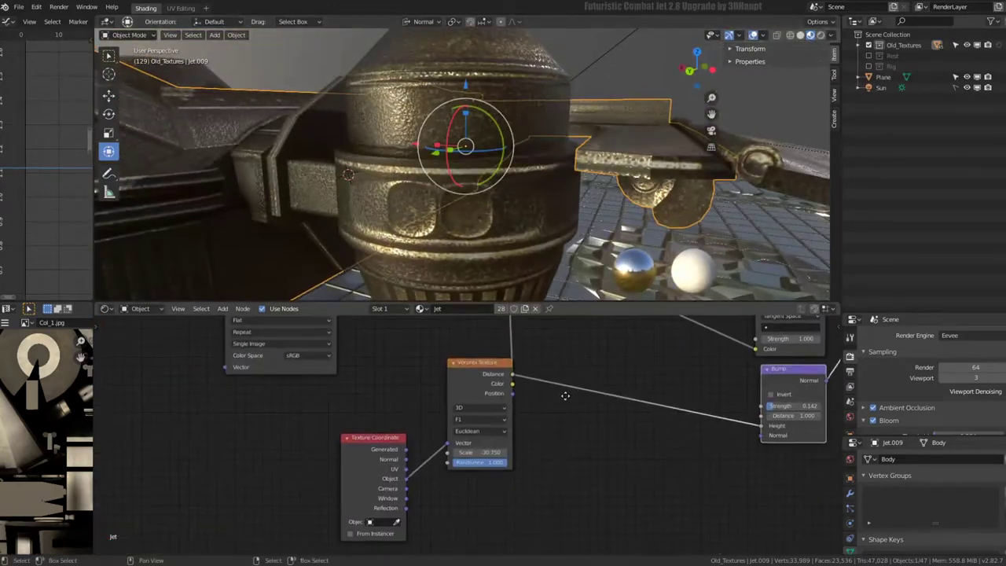
# Raise the Voronoi texture scale to 33.950 and inspect the pattern over the turret
pyautogui.moveTo(474, 434); pyautogui.dragTo(515, 435)
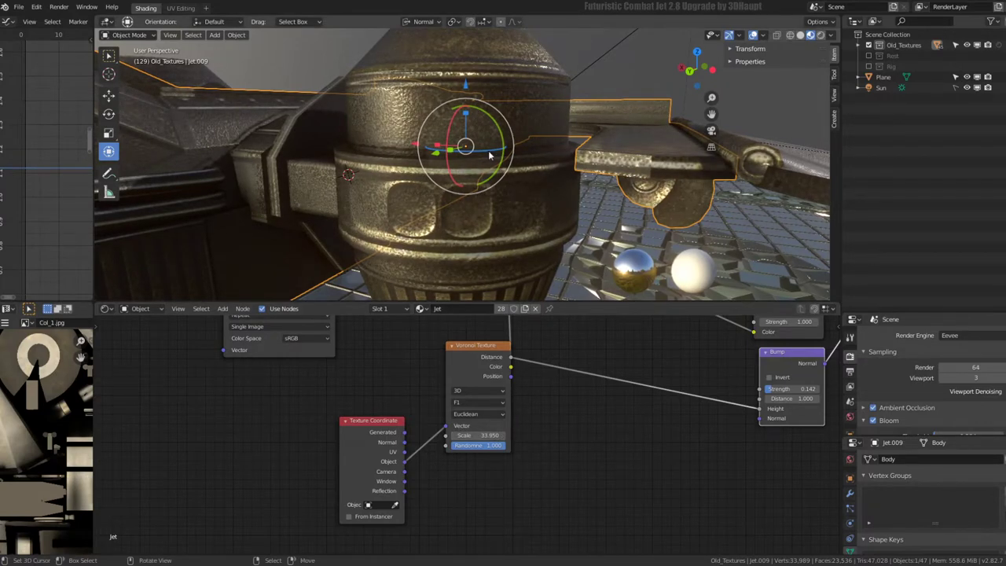
pyautogui.scroll(3, 559, 126)
pyautogui.moveTo(558, 126)
pyautogui.mouseDown(button='middle')
pyautogui.moveTo(533, 114)
pyautogui.moveTo(507, 169)
pyautogui.moveTo(348, 163)
pyautogui.moveTo(365, 117)
pyautogui.moveTo(558, 211)
pyautogui.mouseUp(button='middle')
pyautogui.scroll(-3, 545, 110)
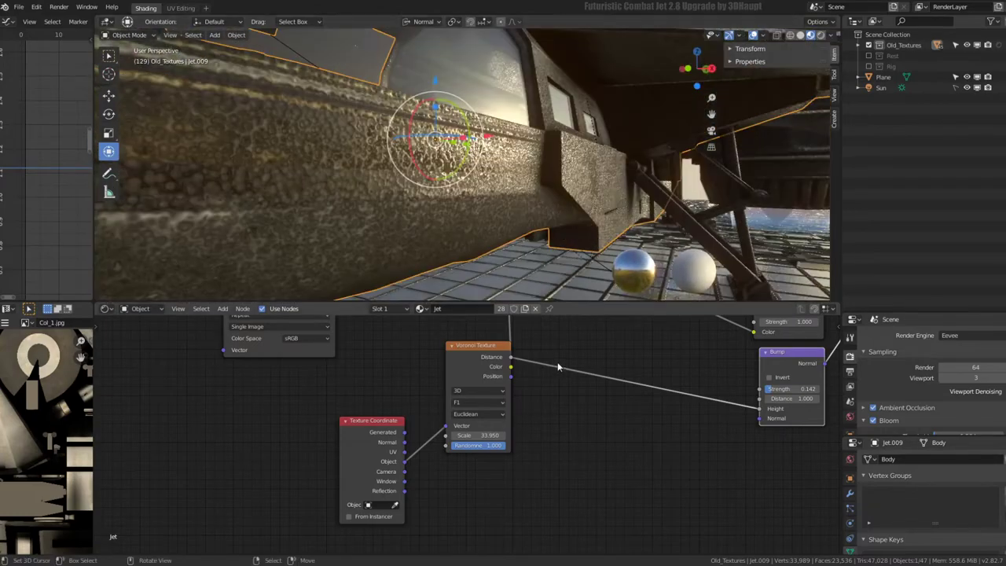
pyautogui.scroll(-5, 557, 362)
pyautogui.moveTo(452, 453); pyautogui.dragTo(458, 443, button='middle')
pyautogui.scroll(2, 458, 443)
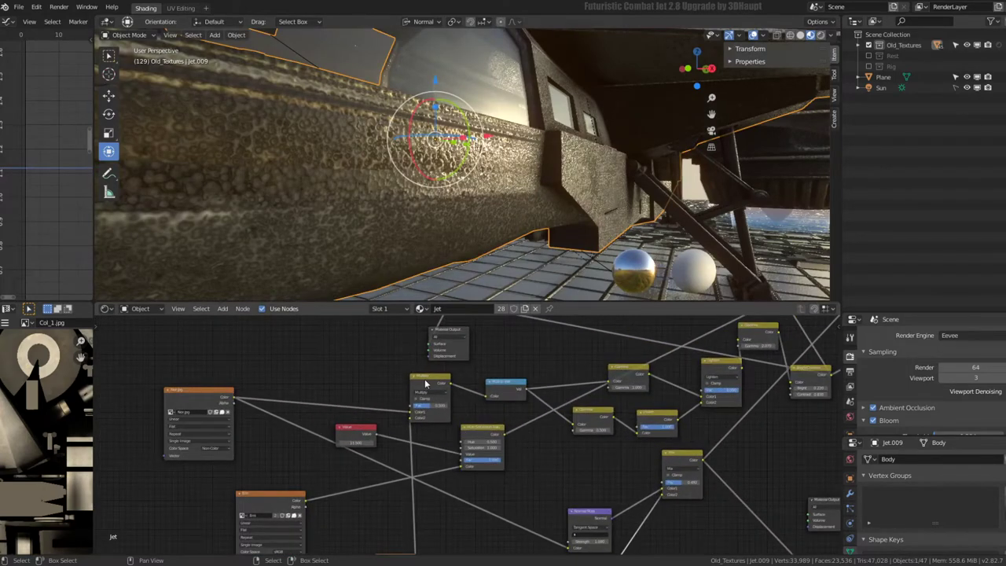
# Switch the Multiply node's blend mode to Mix and adjust its factor
pyautogui.moveTo(425, 383); pyautogui.dragTo(221, 363, button='middle')
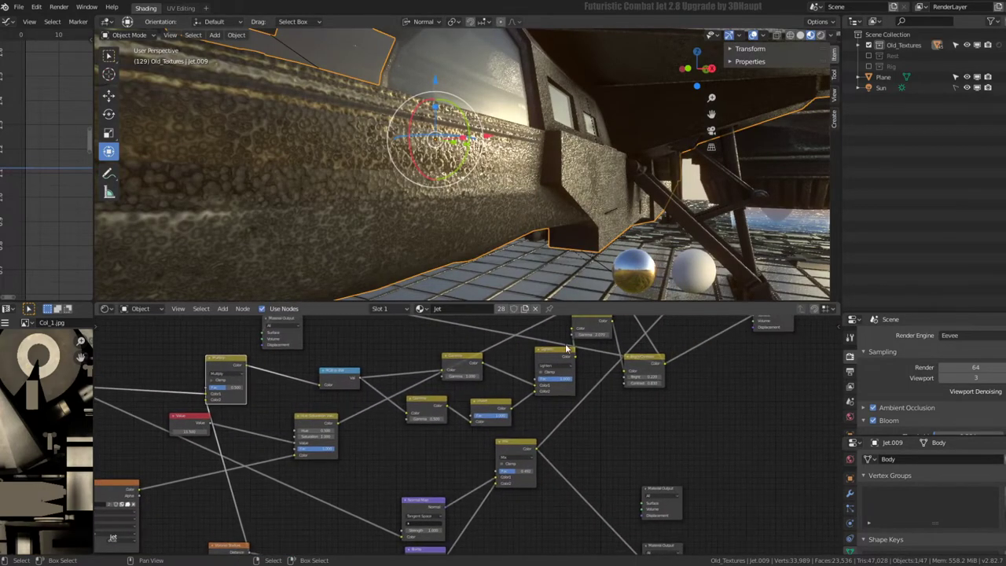
pyautogui.moveTo(566, 348); pyautogui.dragTo(462, 436, button='middle')
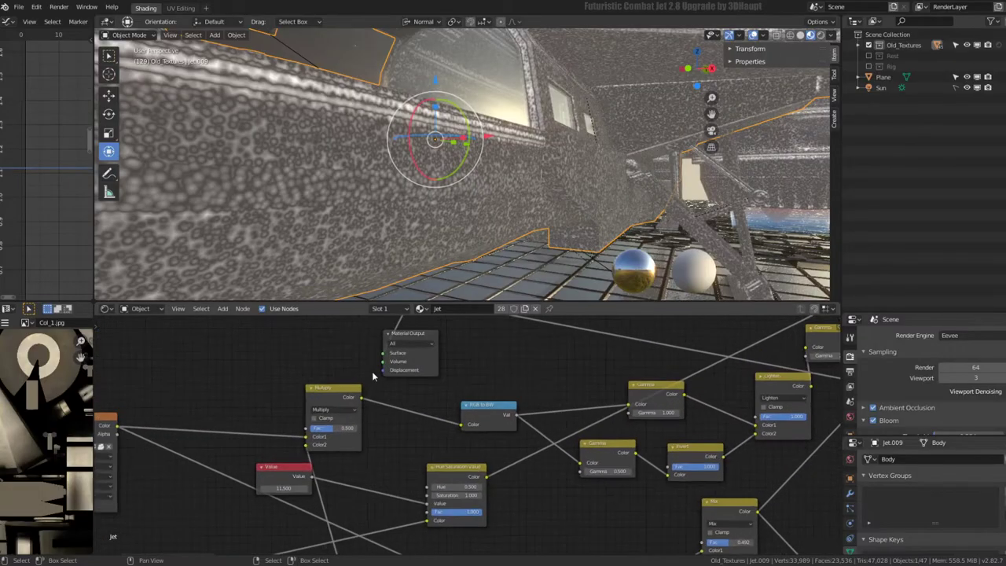
pyautogui.moveTo(372, 371); pyautogui.dragTo(298, 373, button='middle')
pyautogui.scroll(3, 440, 416)
pyautogui.scroll(1, 436, 419)
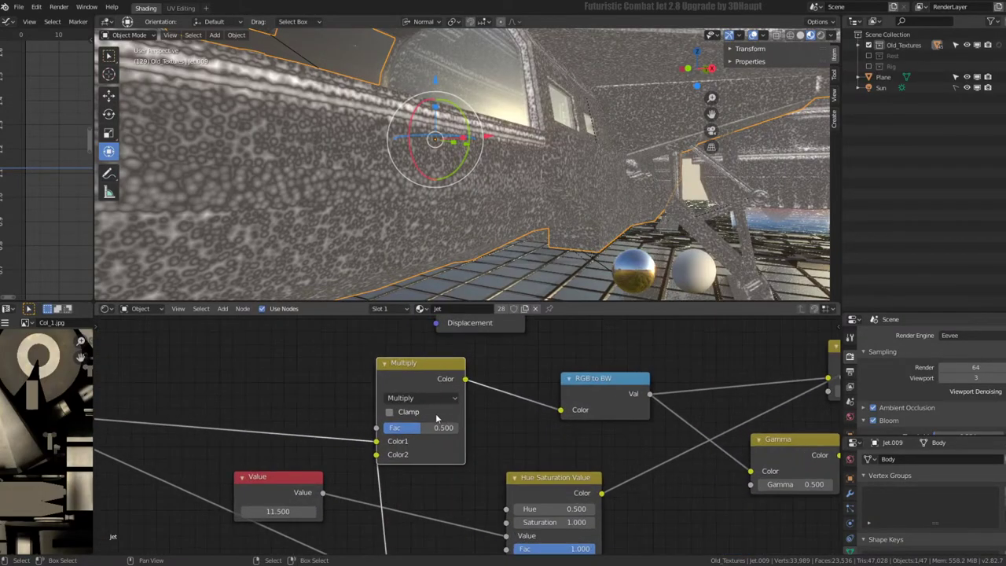
pyautogui.click(420, 398)
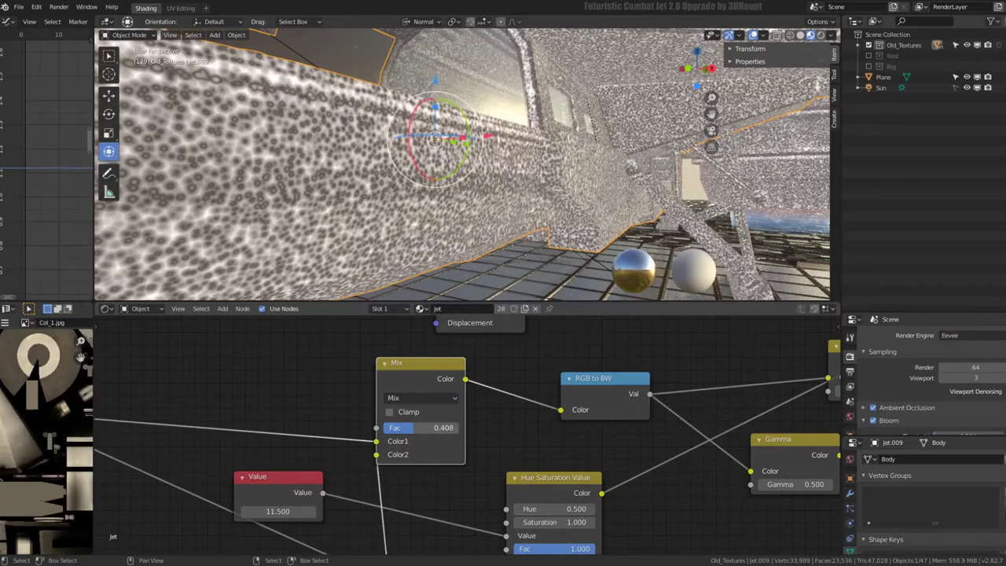
pyautogui.moveTo(424, 428); pyautogui.dragTo(389, 427)
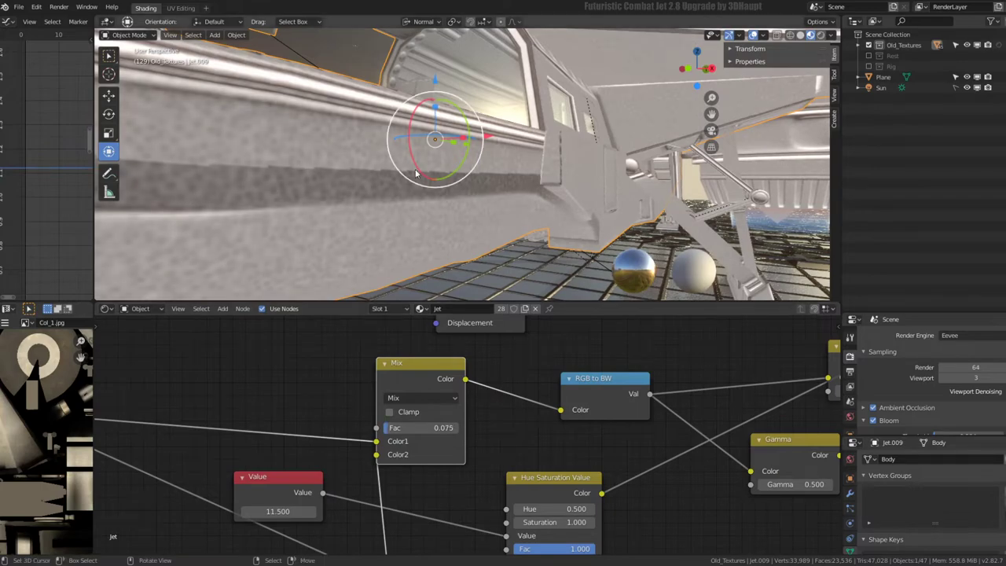
pyautogui.scroll(-5, 417, 174)
pyautogui.scroll(5, 417, 175)
pyautogui.scroll(-2, 636, 396)
pyautogui.scroll(2, 436, 447)
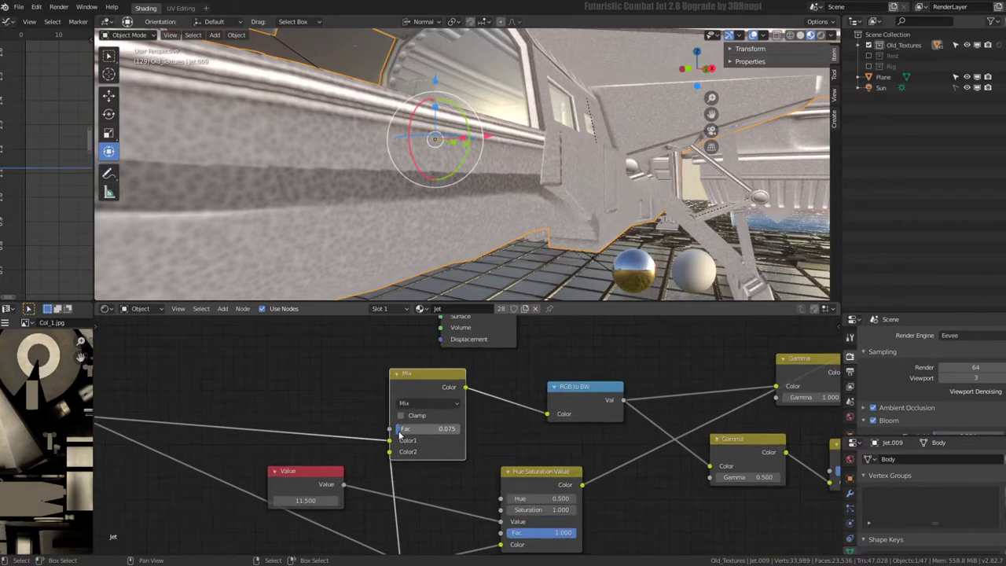
pyautogui.moveTo(425, 429); pyautogui.dragTo(456, 429)
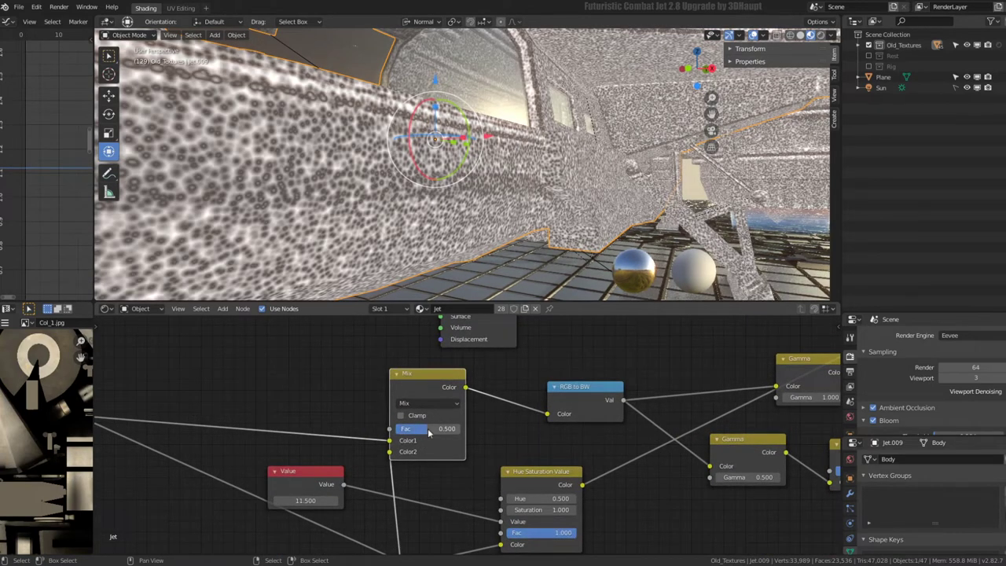
# Try Add blending, then settle on Divide with factor 0.017
pyautogui.click(431, 404)
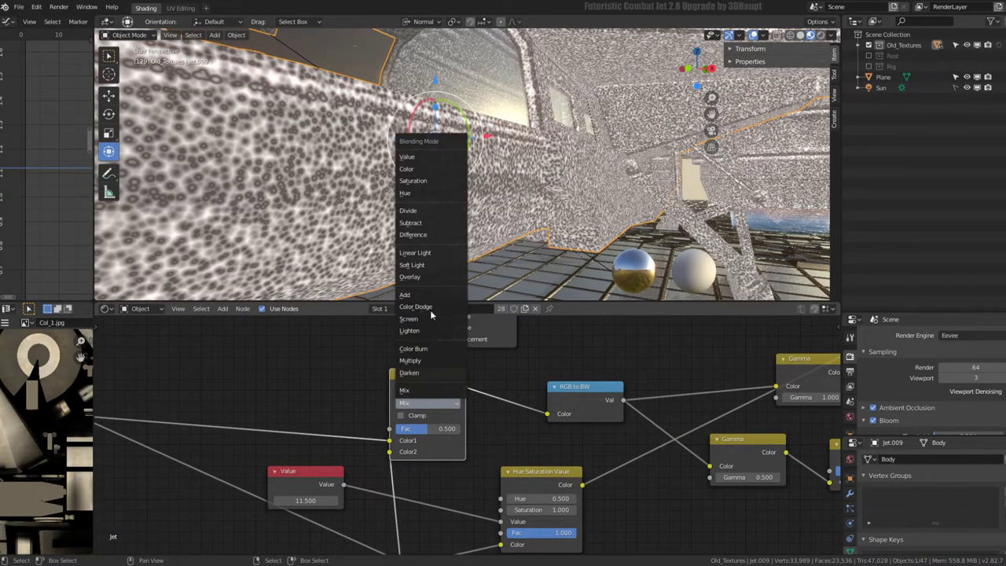
pyautogui.click(405, 295)
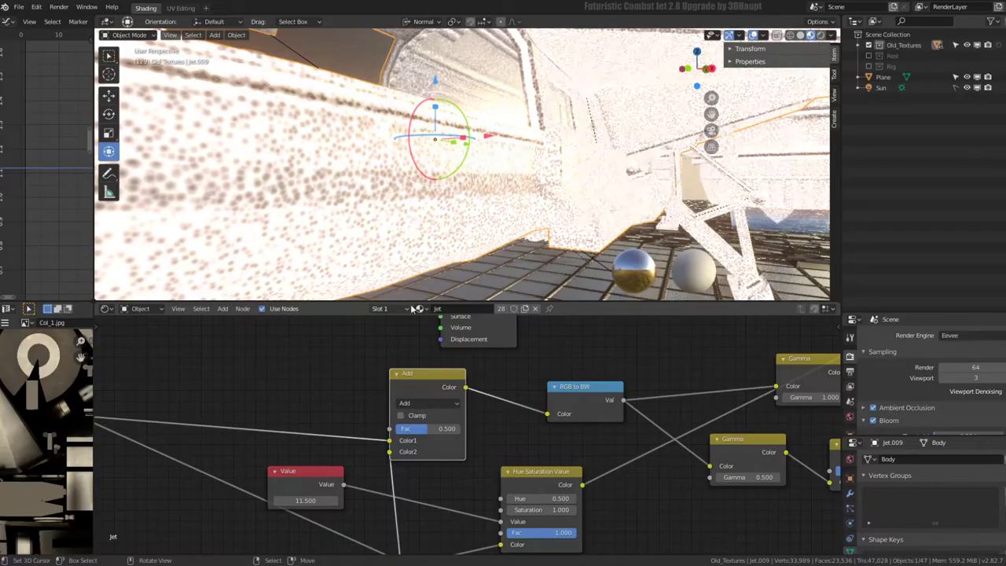
pyautogui.moveTo(423, 431)
pyautogui.mouseDown()
pyautogui.moveTo(369, 431)
pyautogui.moveTo(444, 428)
pyautogui.mouseUp()
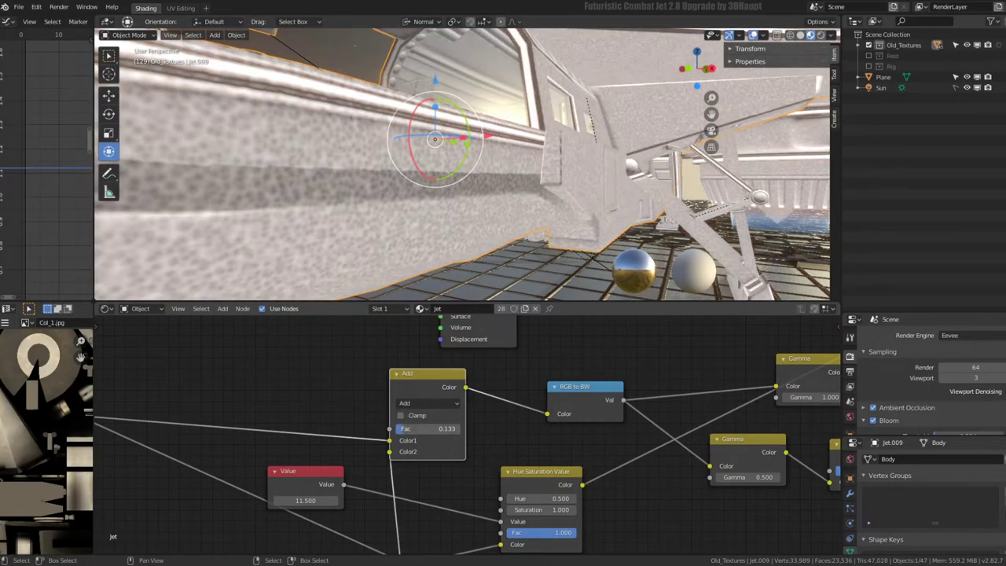
pyautogui.click(434, 403)
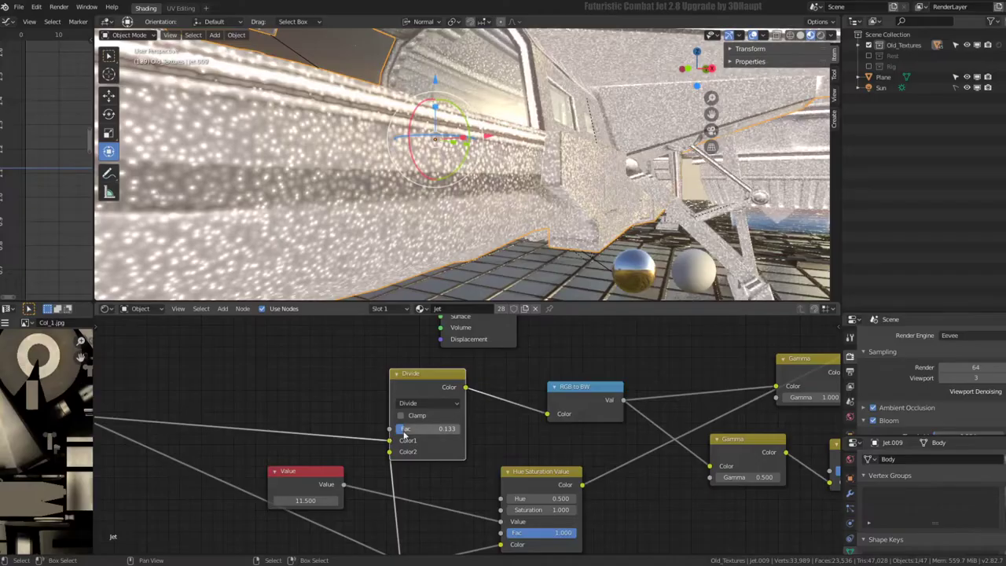
pyautogui.moveTo(405, 432); pyautogui.dragTo(370, 432)
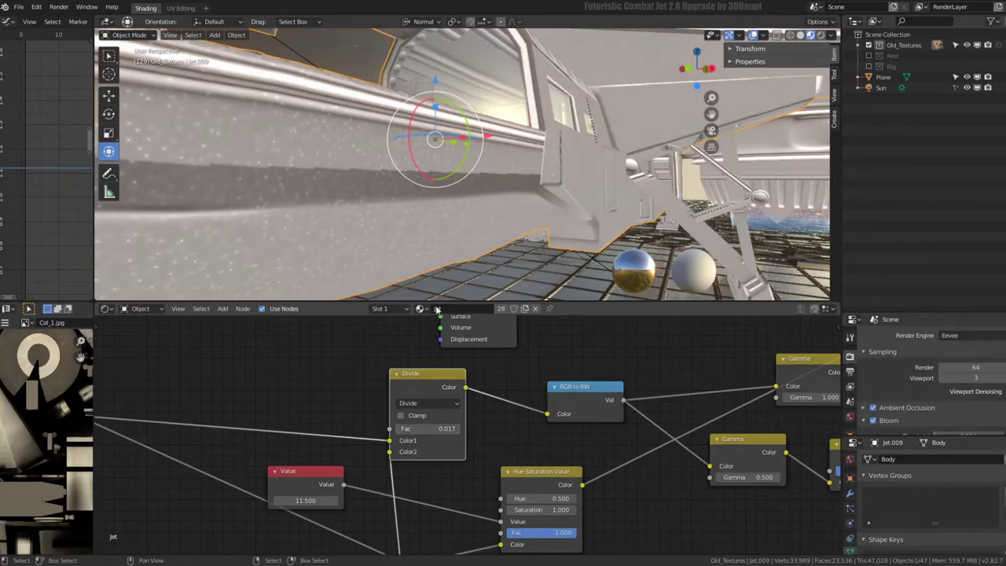
pyautogui.moveTo(440, 260)
pyautogui.mouseDown(button='middle')
pyautogui.moveTo(460, 167)
pyautogui.moveTo(512, 155)
pyautogui.moveTo(716, 427)
pyautogui.moveTo(494, 391)
pyautogui.mouseUp(button='middle')
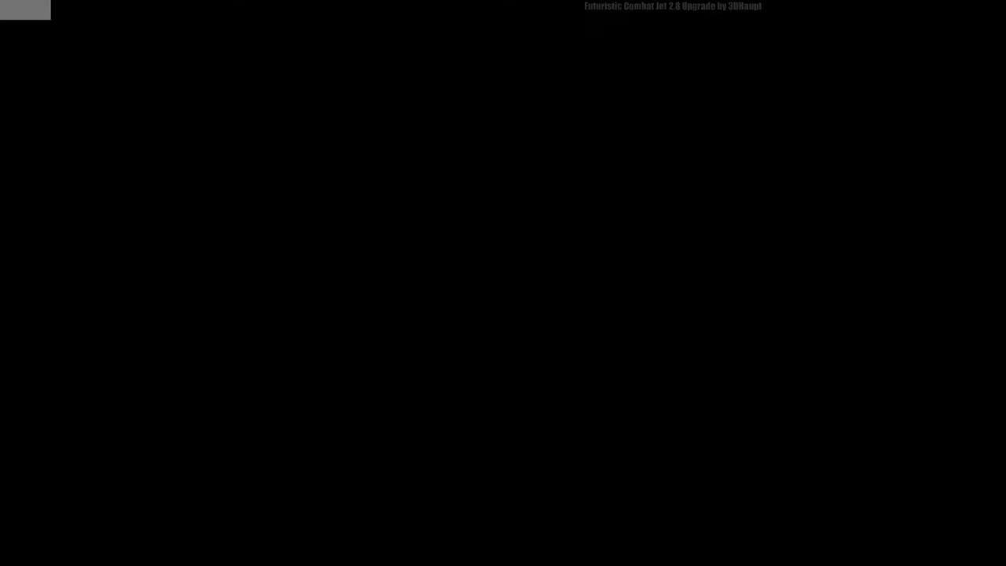
# Return the node feeding RGB to BW from Divide to Multiply with Fac 0.167
pyautogui.scroll(3, 596, 118)
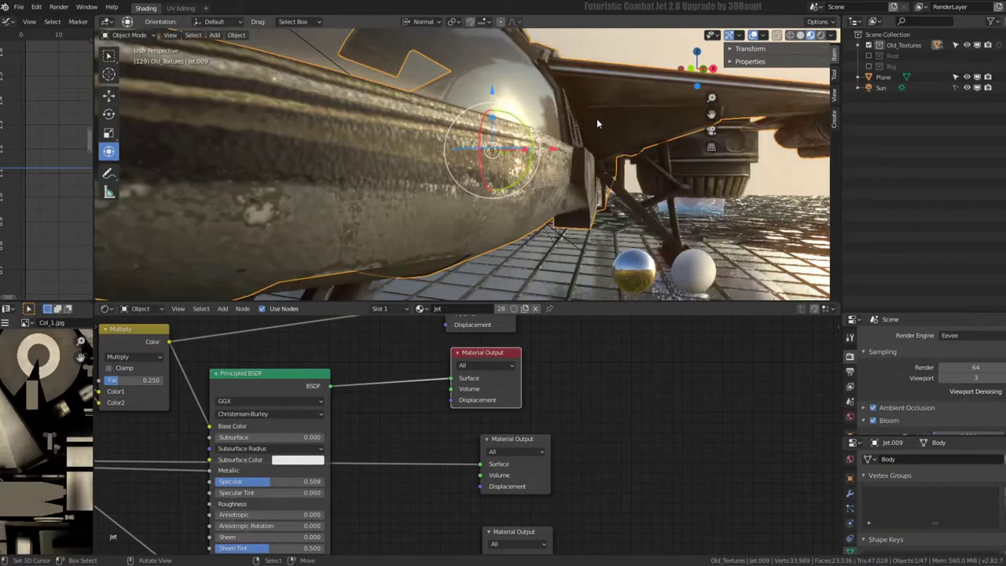
pyautogui.moveTo(596, 118)
pyautogui.mouseDown(button='middle')
pyautogui.moveTo(526, 145)
pyautogui.moveTo(495, 142)
pyautogui.mouseUp(button='middle')
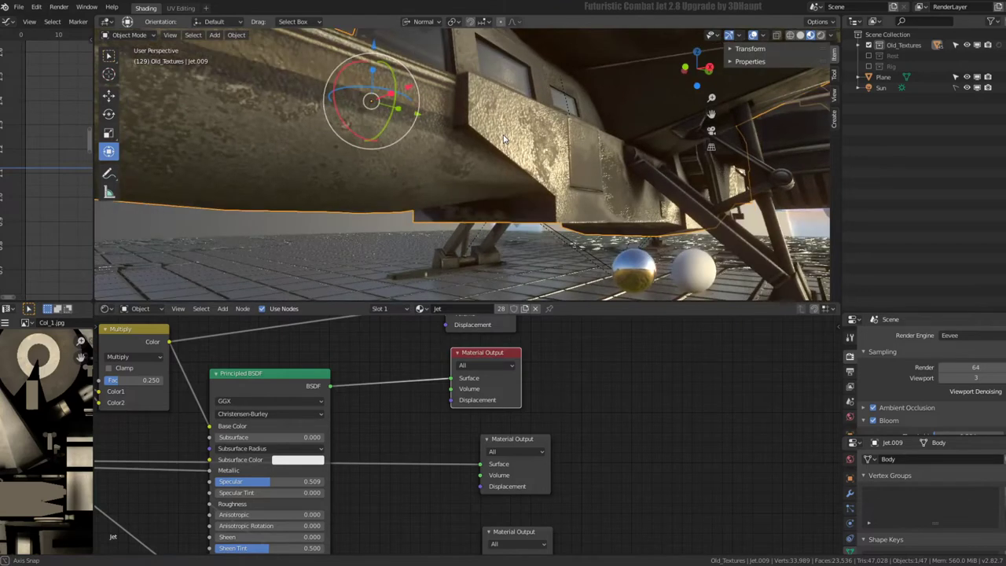
pyautogui.moveTo(235, 440)
pyautogui.mouseDown(button='middle')
pyautogui.moveTo(488, 440)
pyautogui.moveTo(314, 393)
pyautogui.moveTo(363, 429)
pyautogui.moveTo(243, 460)
pyautogui.moveTo(565, 452)
pyautogui.mouseUp(button='middle')
pyautogui.scroll(1, 566, 453)
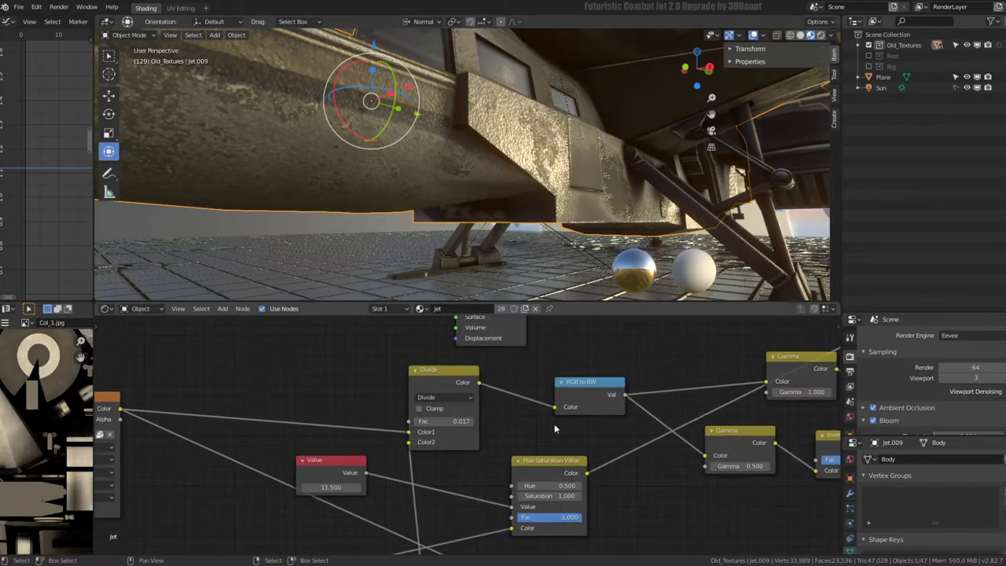
pyautogui.scroll(1, 519, 440)
pyautogui.moveTo(408, 419)
pyautogui.mouseDown()
pyautogui.moveTo(452, 419)
pyautogui.moveTo(410, 419)
pyautogui.mouseUp()
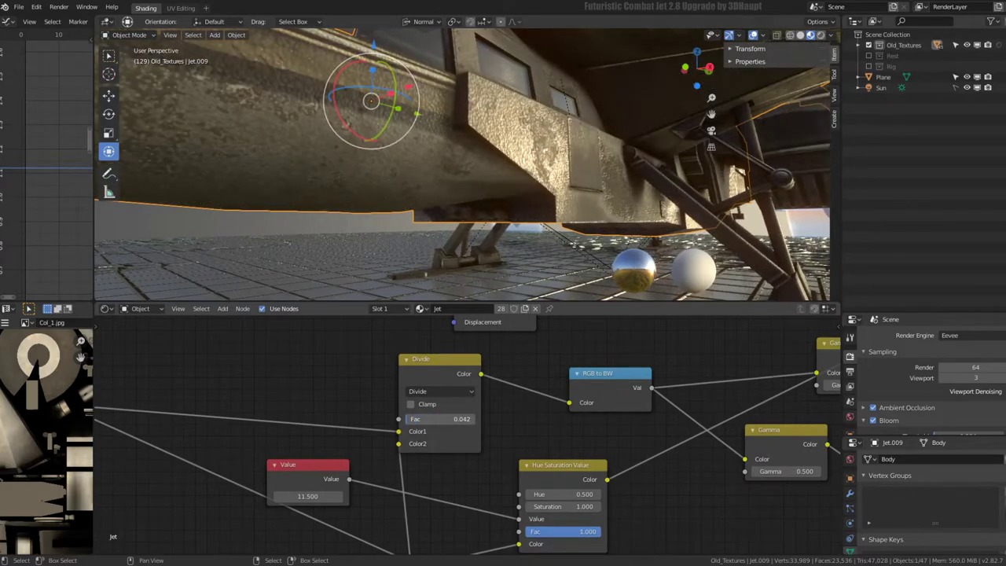
pyautogui.click(458, 391)
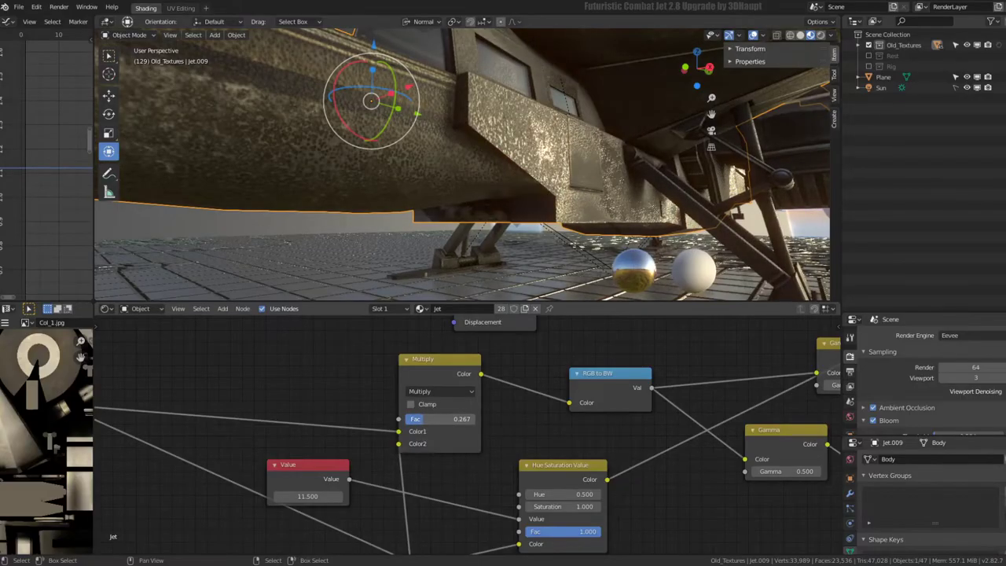
pyautogui.moveTo(441, 419); pyautogui.dragTo(428, 419)
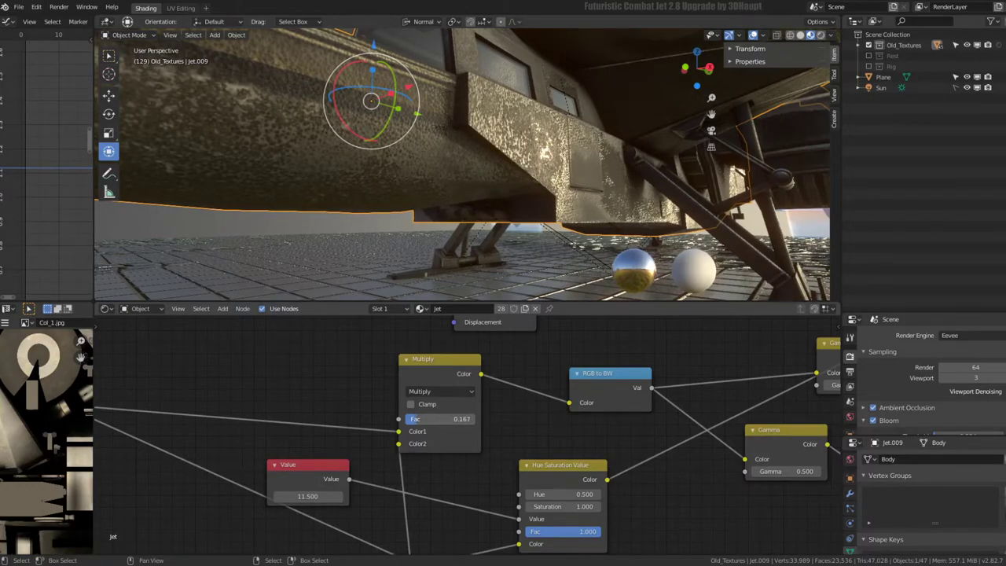
pyautogui.moveTo(563, 107)
pyautogui.mouseDown(button='middle')
pyautogui.moveTo(356, 153)
pyautogui.moveTo(551, 153)
pyautogui.mouseUp(button='middle')
# Turn off Scene Lights in Viewport Shading and raise the world Strength
pyautogui.click(831, 35)
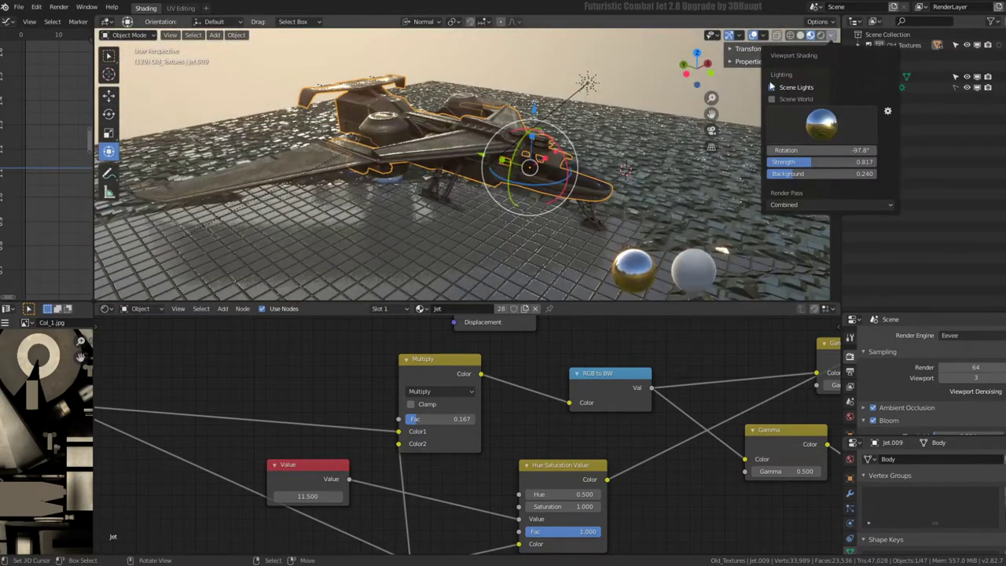
pyautogui.click(772, 87)
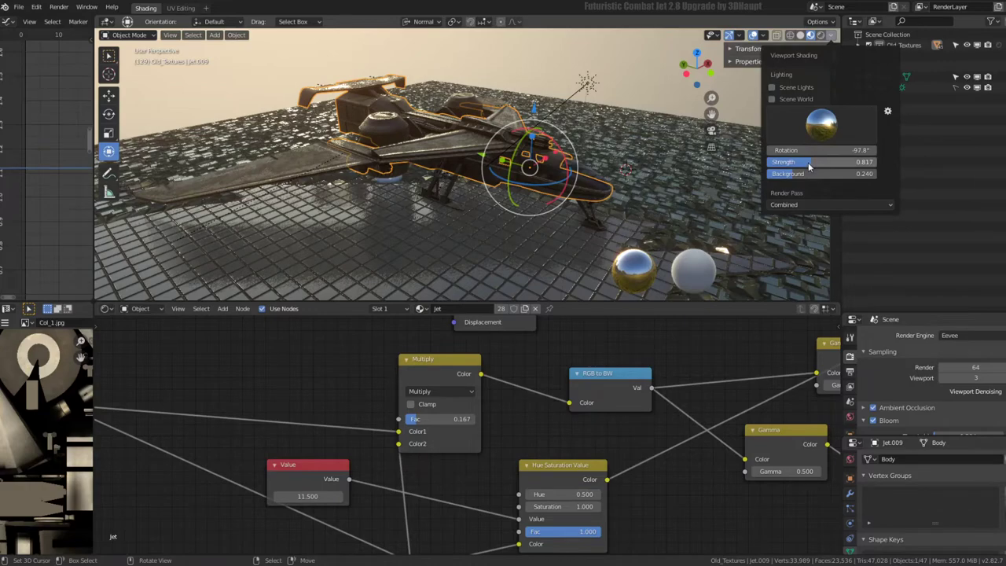
pyautogui.moveTo(809, 166); pyautogui.dragTo(849, 163)
pyautogui.moveTo(589, 157)
pyautogui.mouseDown(button='middle')
pyautogui.moveTo(473, 96)
pyautogui.moveTo(503, 110)
pyautogui.mouseUp(button='middle')
# Lower the Multiply node's factor to 0.092
pyautogui.scroll(1, 453, 471)
pyautogui.scroll(1, 440, 440)
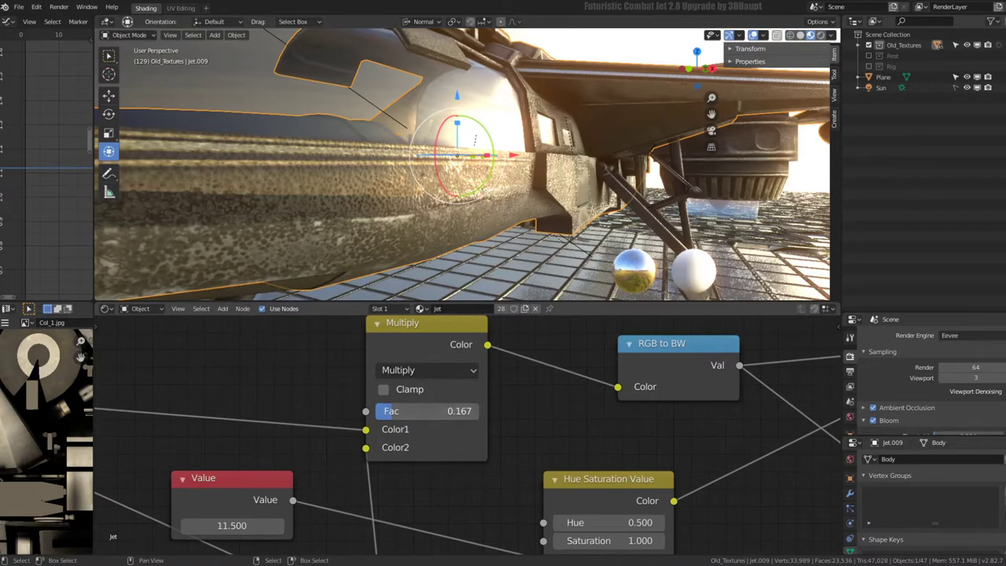
pyautogui.moveTo(392, 411)
pyautogui.mouseDown()
pyautogui.moveTo(440, 410)
pyautogui.moveTo(384, 410)
pyautogui.mouseUp()
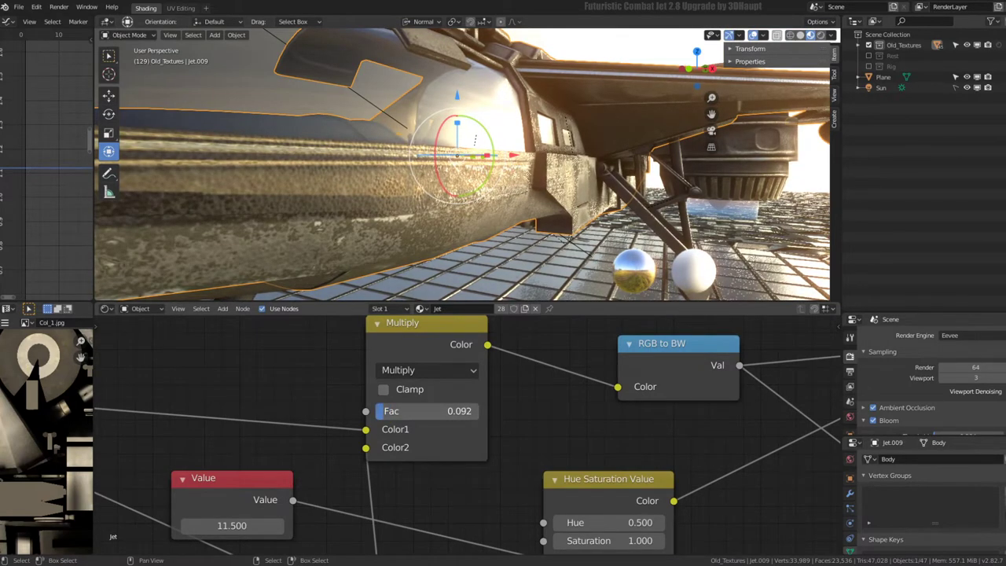
pyautogui.moveTo(388, 415); pyautogui.dragTo(488, 318, button='middle')
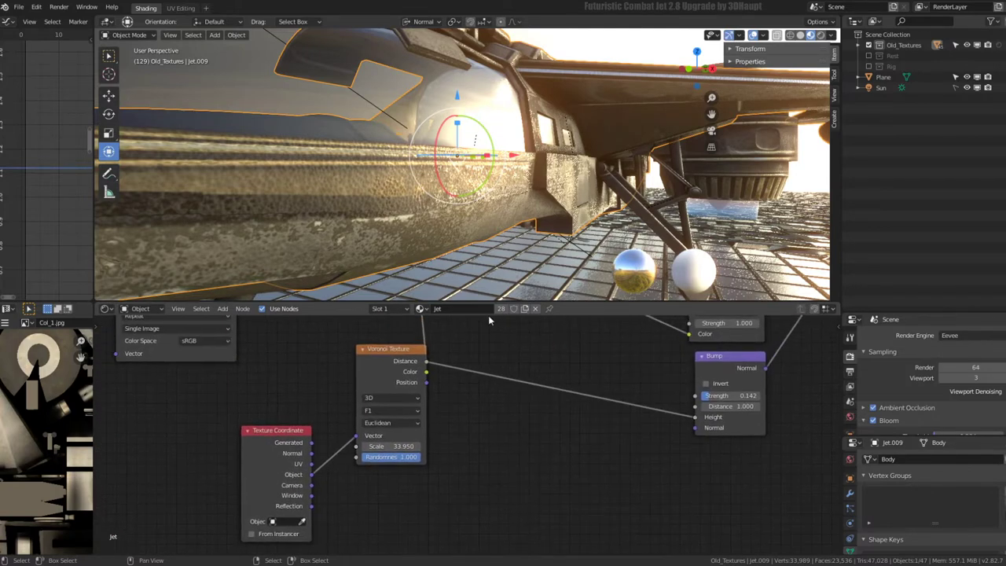
pyautogui.moveTo(387, 423); pyautogui.dragTo(445, 422, button='middle')
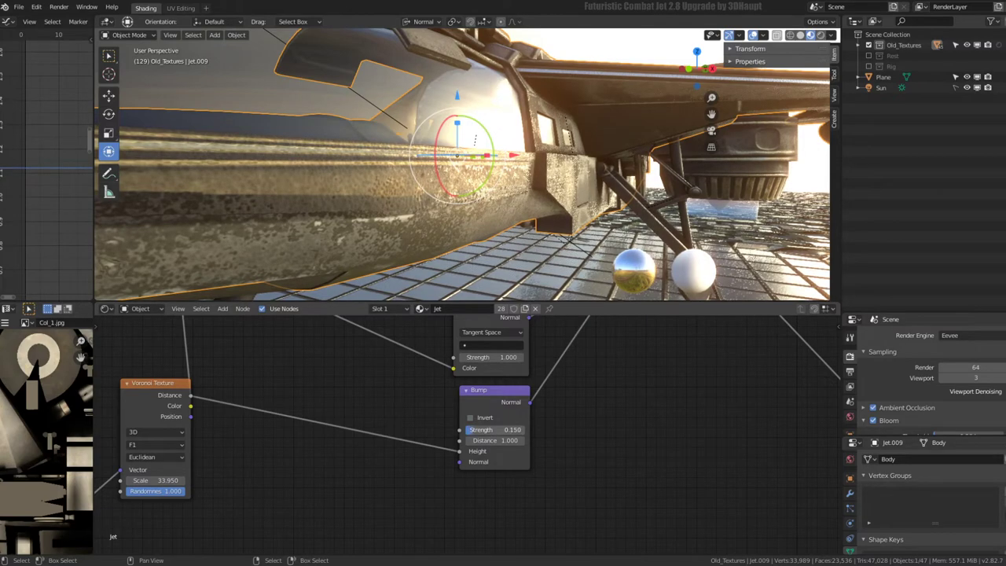
pyautogui.moveTo(628, 146)
pyautogui.mouseDown(button='middle')
pyautogui.moveTo(486, 126)
pyautogui.moveTo(592, 141)
pyautogui.moveTo(619, 102)
pyautogui.moveTo(480, 130)
pyautogui.moveTo(487, 189)
pyautogui.moveTo(493, 121)
pyautogui.moveTo(490, 174)
pyautogui.moveTo(516, 118)
pyautogui.moveTo(537, 136)
pyautogui.moveTo(424, 133)
pyautogui.moveTo(471, 196)
pyautogui.mouseUp(button='middle')
# Enlarge the 3D view by lowering the node editor border, then orbit around the jet
pyautogui.hotkey('alt', 'a')
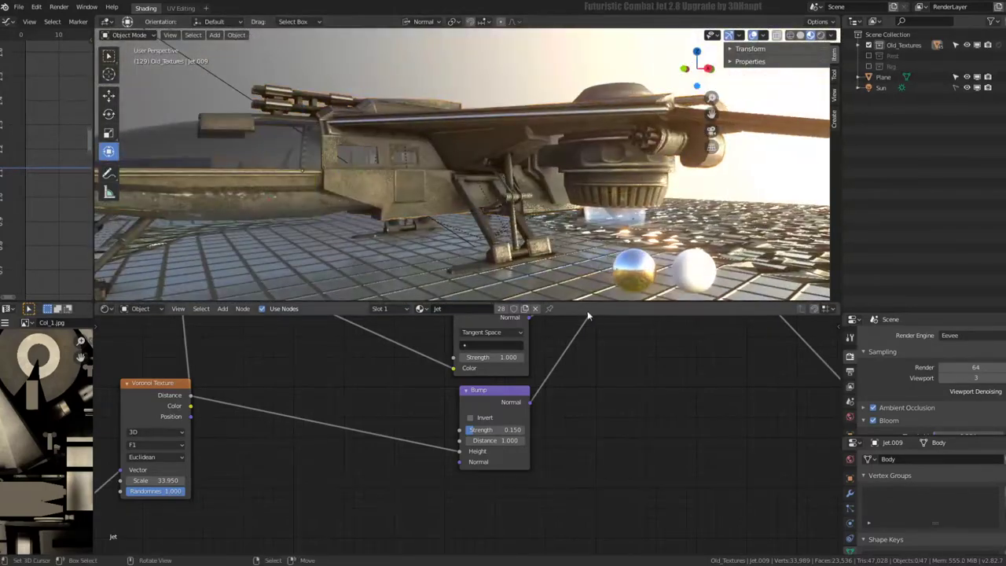
pyautogui.moveTo(620, 303); pyautogui.dragTo(620, 431)
pyautogui.moveTo(620, 370)
pyautogui.mouseDown(button='middle')
pyautogui.moveTo(532, 291)
pyautogui.moveTo(544, 298)
pyautogui.moveTo(611, 256)
pyautogui.mouseUp(button='middle')
pyautogui.click(611, 256)
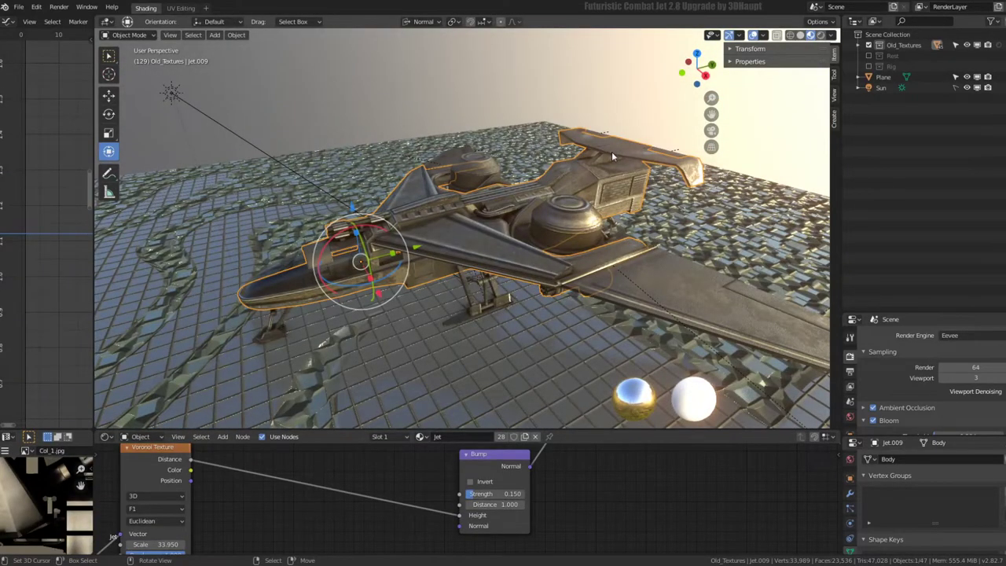
pyautogui.moveTo(612, 151)
pyautogui.mouseDown(button='middle')
pyautogui.moveTo(561, 152)
pyautogui.moveTo(538, 167)
pyautogui.mouseUp(button='middle')
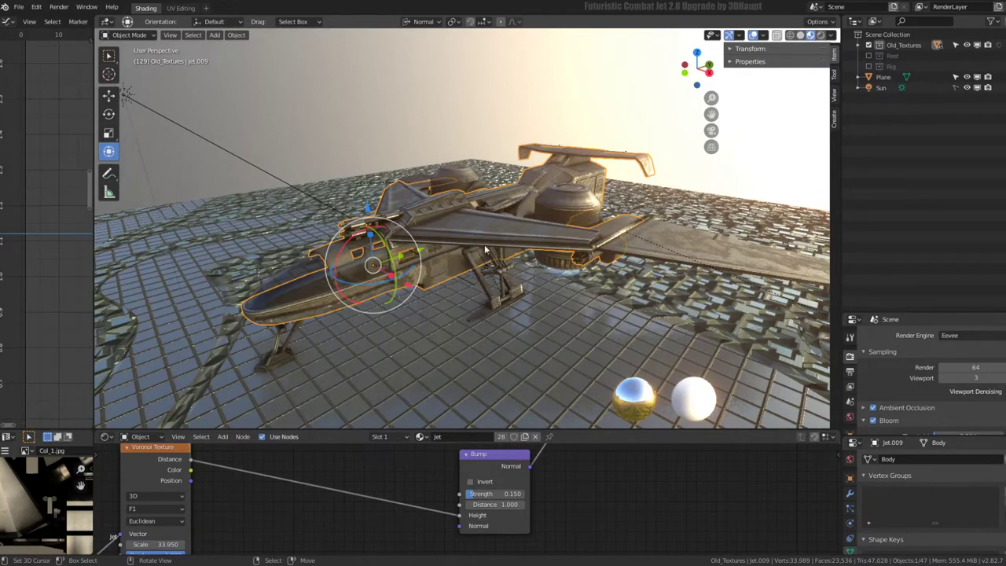
pyautogui.moveTo(485, 250)
pyautogui.mouseDown(button='middle')
pyautogui.moveTo(460, 178)
pyautogui.moveTo(471, 236)
pyautogui.mouseUp(button='middle')
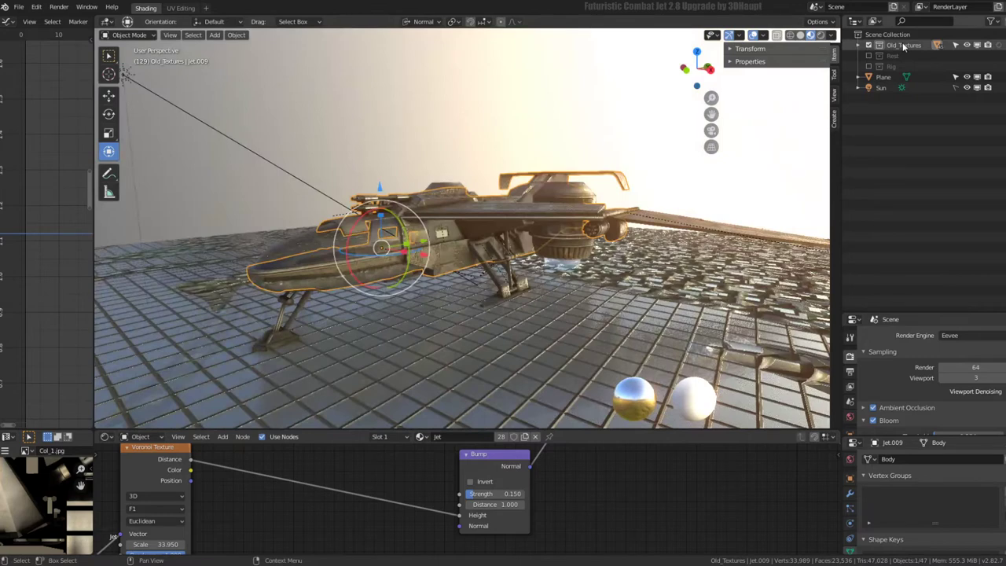
# Add a collection under Scene Collection named New_Textures, then select the floor plane
pyautogui.click(904, 46)
pyautogui.click(887, 34)
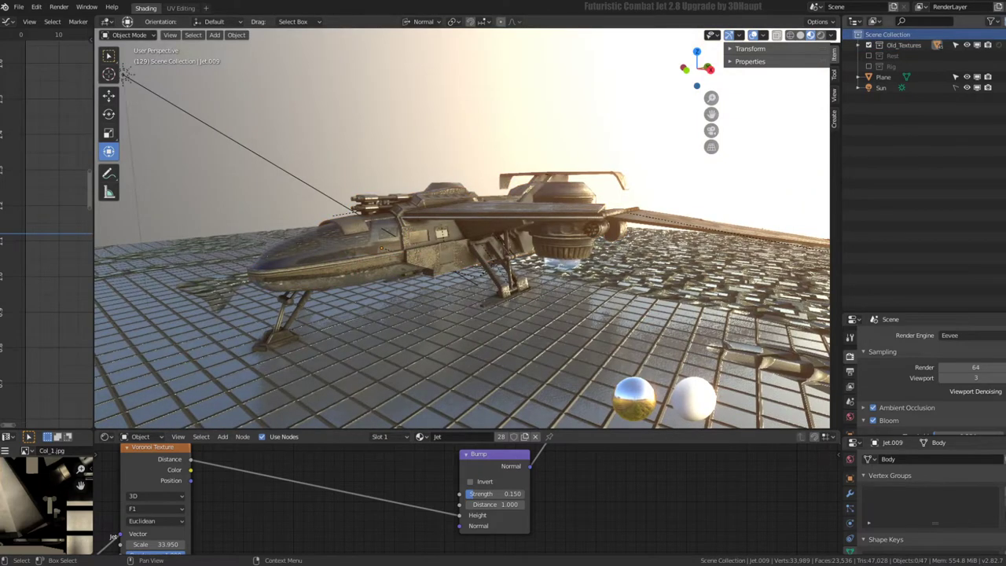
pyautogui.rightClick(888, 35)
pyautogui.click(896, 46)
pyautogui.click(898, 77)
pyautogui.write('nl_Textures')
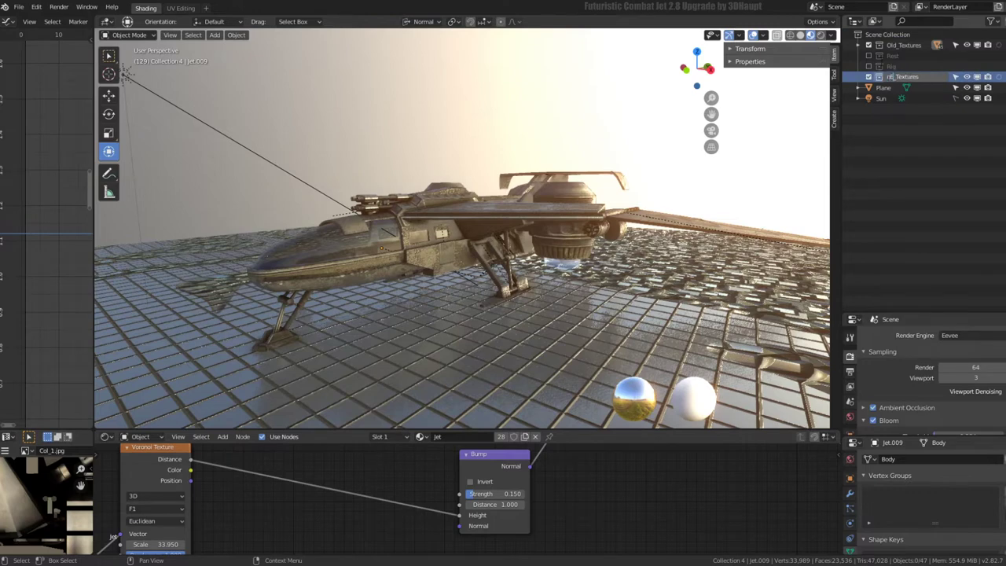
pyautogui.write('W')
pyautogui.press('Return')
pyautogui.click(373, 197)
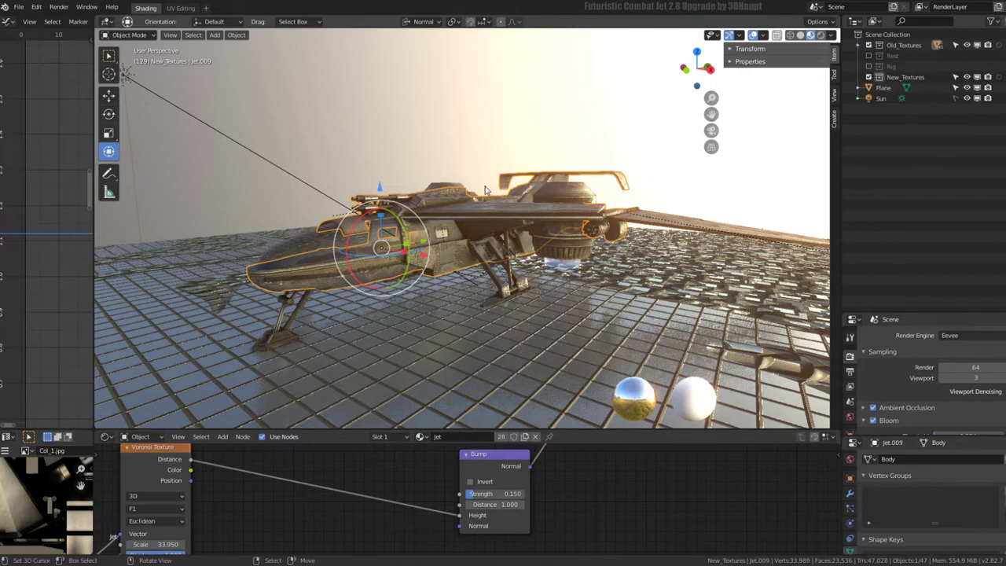
pyautogui.click(595, 272)
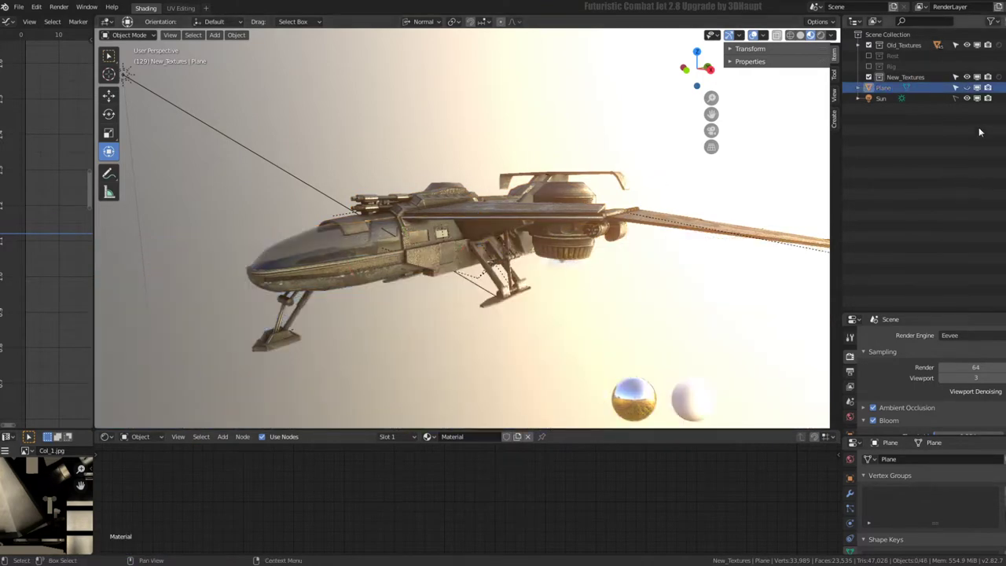
# Hide the Sun lamp and inspect the jet's parts and rear turbines from below
pyautogui.click(967, 98)
pyautogui.moveTo(409, 210)
pyautogui.mouseDown(button='middle')
pyautogui.moveTo(319, 169)
pyautogui.moveTo(549, 226)
pyautogui.mouseUp(button='middle')
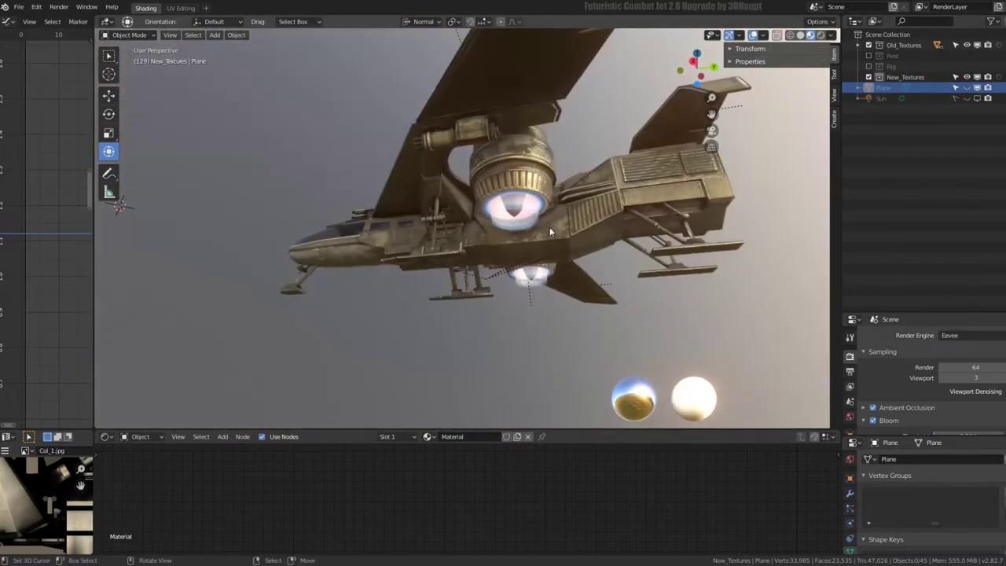
pyautogui.click(366, 240)
pyautogui.click(507, 189)
pyautogui.click(531, 290)
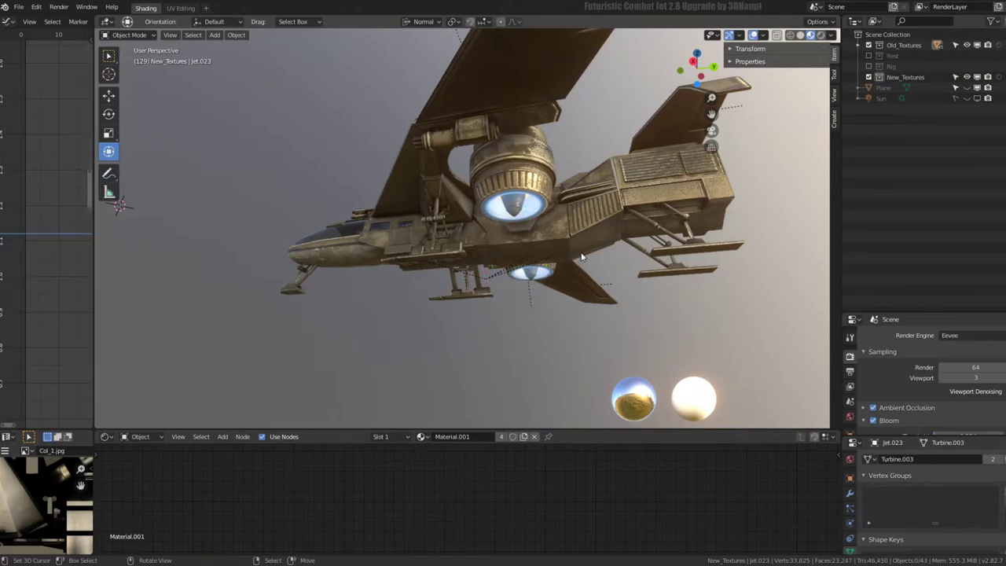
pyautogui.moveTo(532, 287); pyautogui.dragTo(623, 195, button='middle')
pyautogui.click(623, 195)
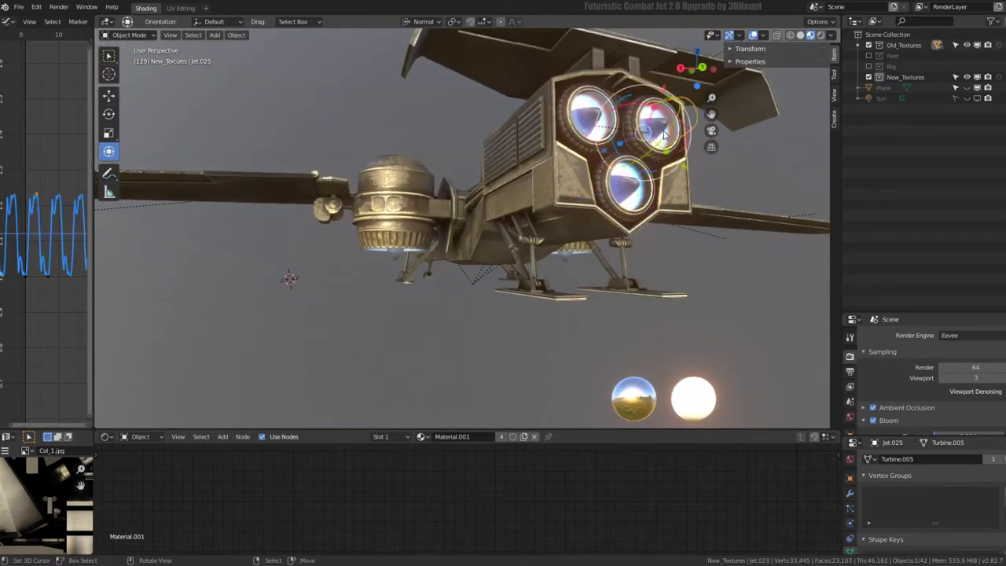
pyautogui.moveTo(623, 195)
pyautogui.mouseDown(button='middle')
pyautogui.moveTo(598, 167)
pyautogui.moveTo(492, 164)
pyautogui.moveTo(533, 250)
pyautogui.moveTo(383, 264)
pyautogui.moveTo(569, 252)
pyautogui.mouseUp(button='middle')
pyautogui.click(491, 164)
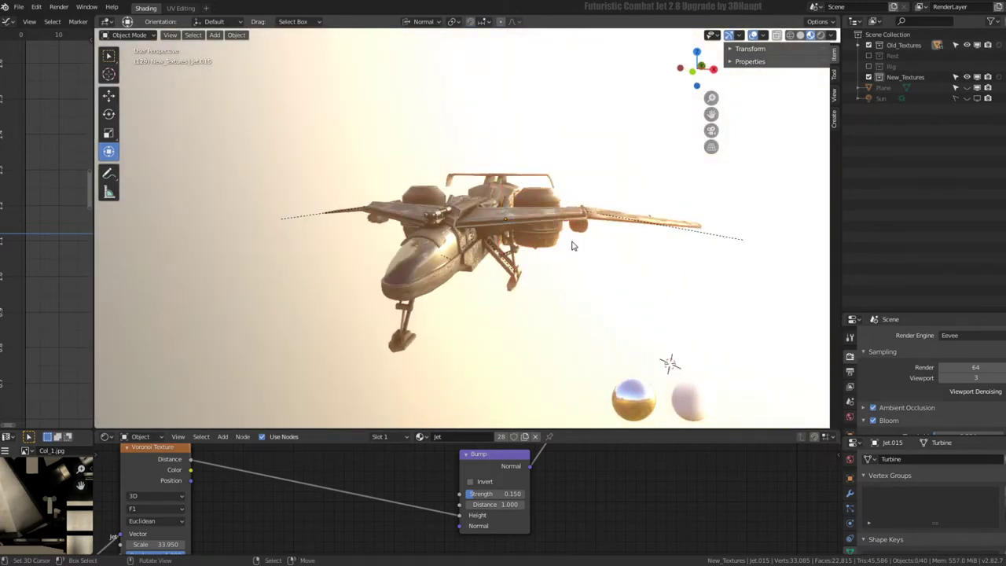
# Select all jet parts and orbit close to check the cockpit and underside
pyautogui.press('a')
pyautogui.click(407, 256)
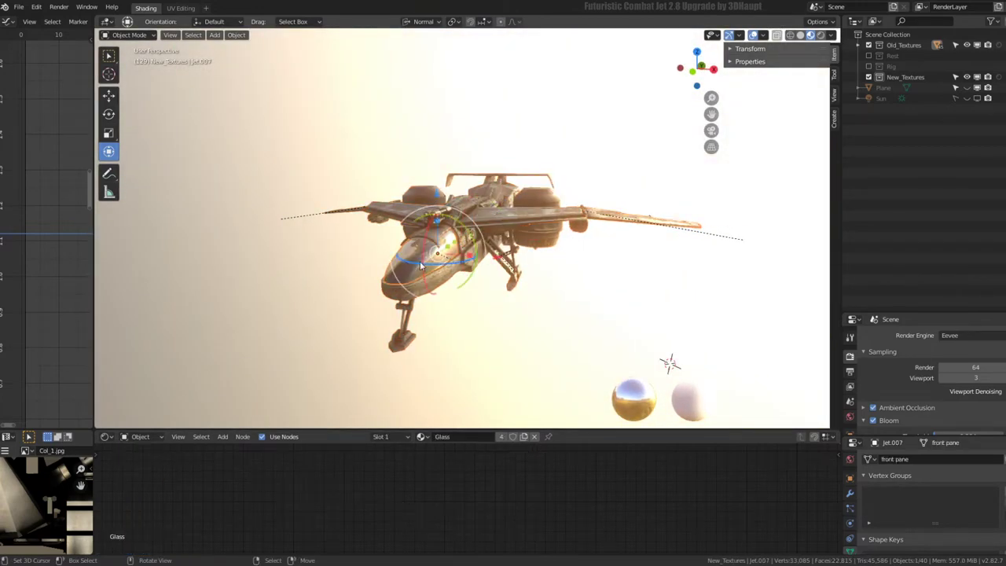
pyautogui.scroll(5, 420, 261)
pyautogui.moveTo(419, 261); pyautogui.dragTo(385, 247, button='middle')
pyautogui.click(385, 248)
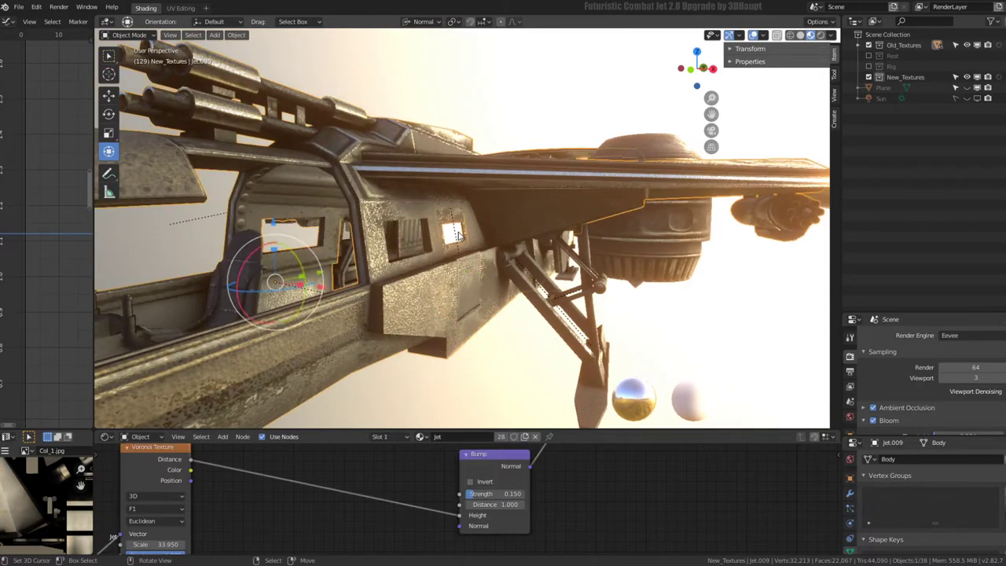
pyautogui.moveTo(458, 236)
pyautogui.mouseDown(button='middle')
pyautogui.moveTo(416, 264)
pyautogui.moveTo(618, 266)
pyautogui.moveTo(540, 292)
pyautogui.moveTo(540, 153)
pyautogui.moveTo(530, 348)
pyautogui.mouseUp(button='middle')
pyautogui.scroll(-3, 519, 264)
# Duplicate the jet parts into New_Textures and exclude Old_Textures from the scene
pyautogui.hotkey('shift', 'd')
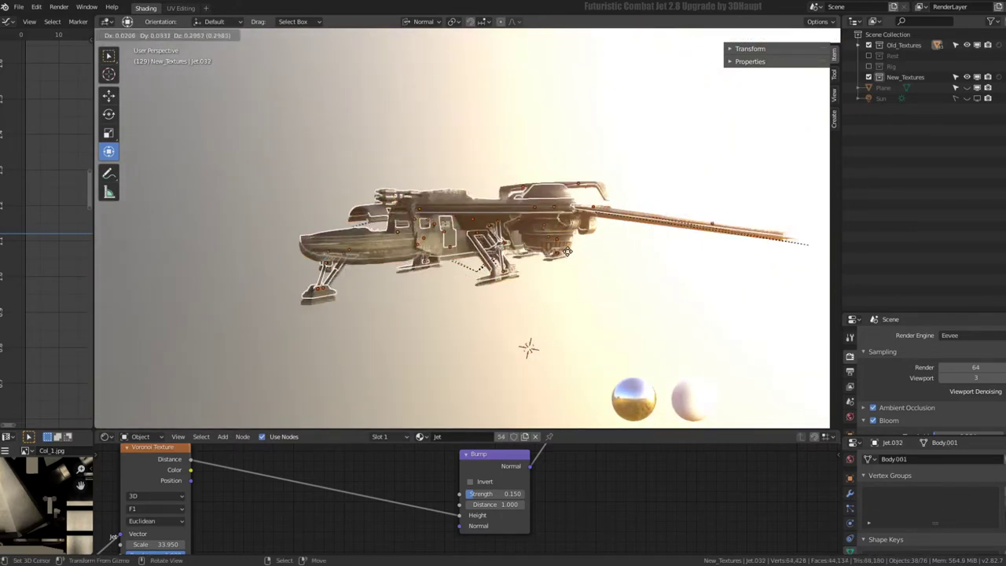
pyautogui.press('Escape')
pyautogui.press('m')
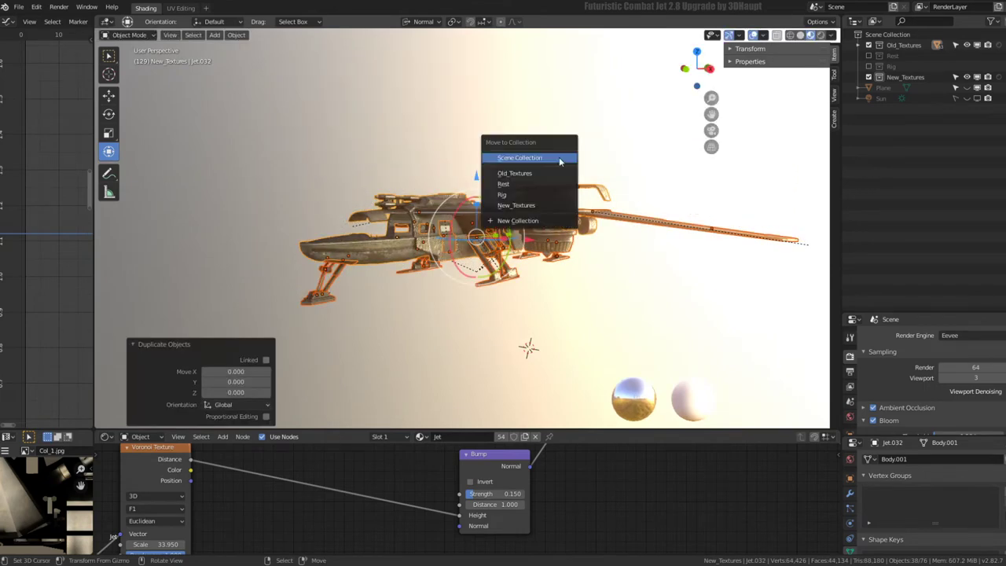
pyautogui.click(522, 211)
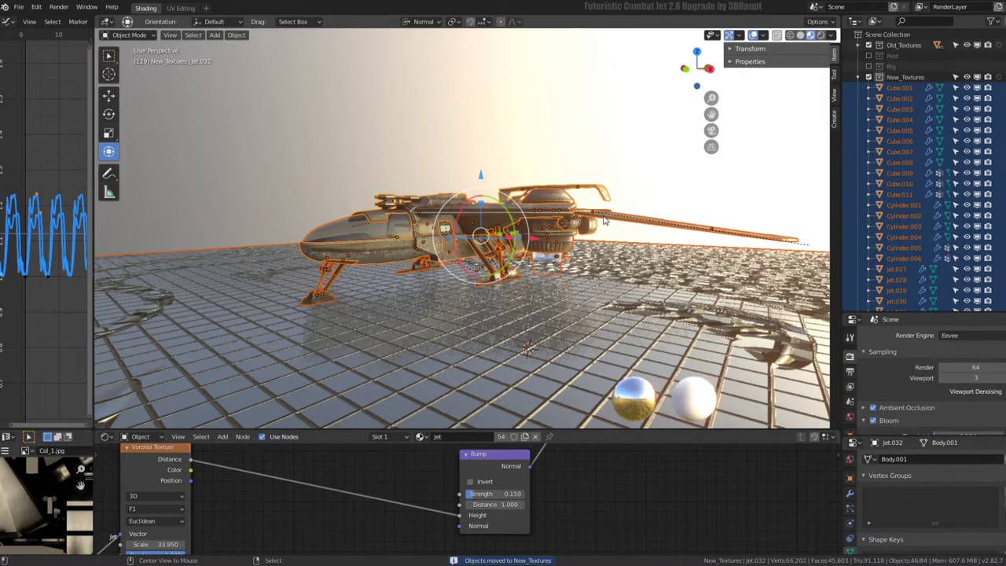
pyautogui.hotkey('alt', 'a')
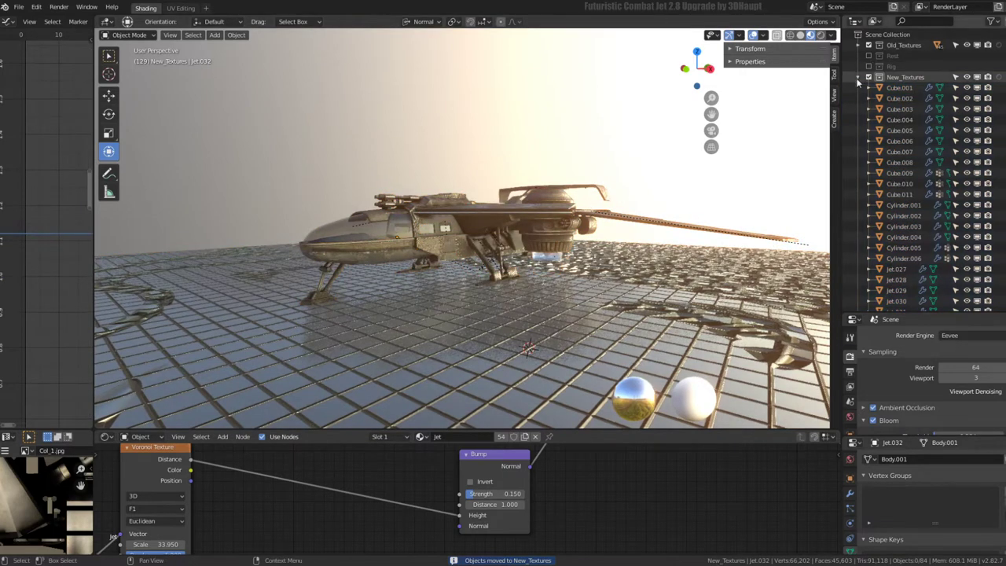
pyautogui.click(858, 77)
pyautogui.click(870, 46)
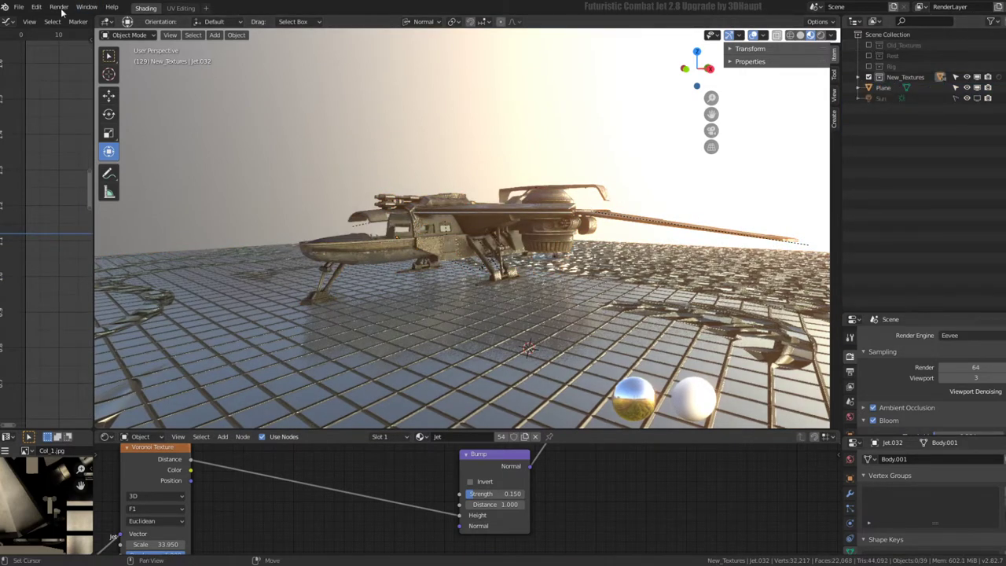
# Hide the floor plane and orbit beneath the textured jet to view its underside
pyautogui.click(19, 8)
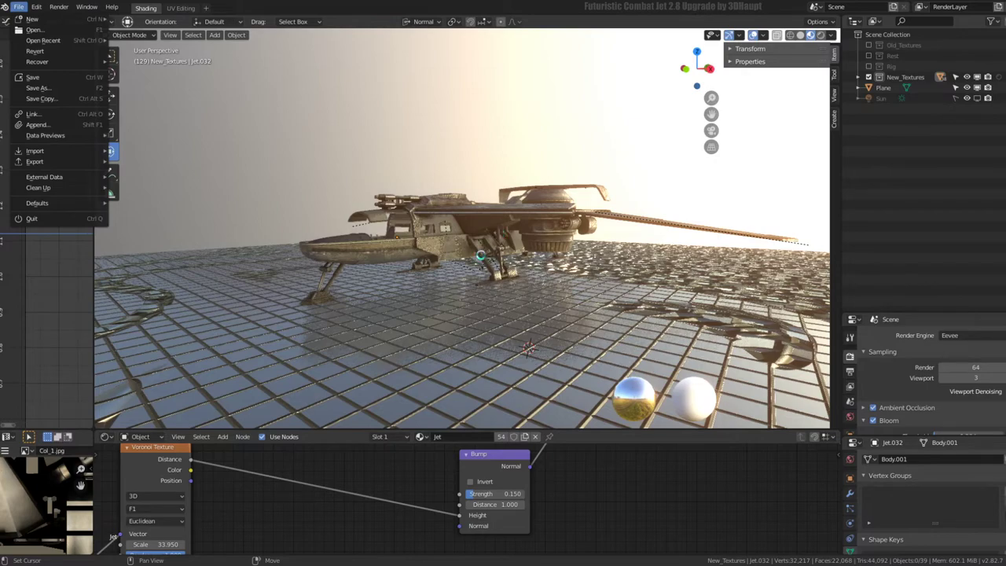
pyautogui.rightClick(475, 346)
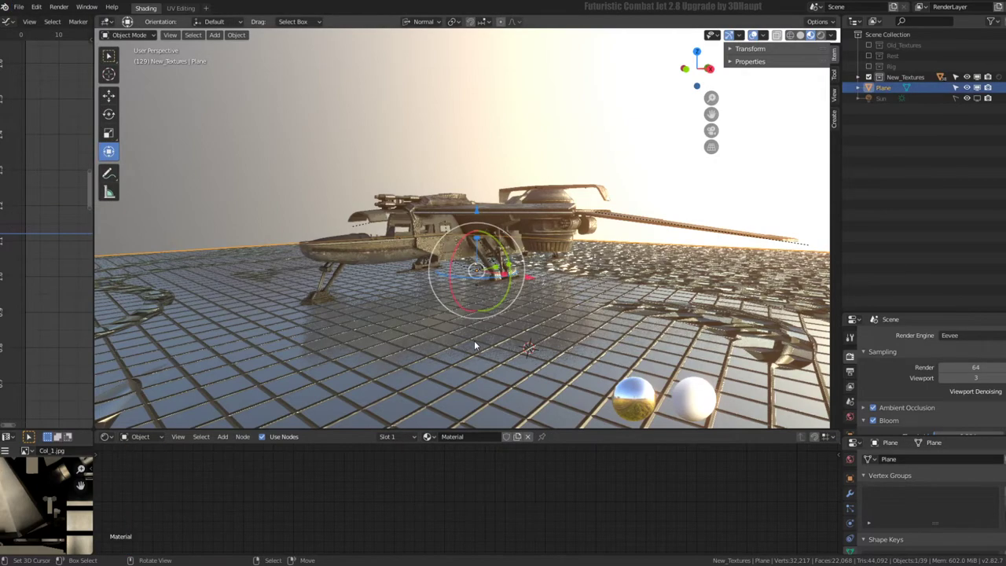
pyautogui.press('h')
pyautogui.moveTo(475, 346)
pyautogui.mouseDown(button='middle')
pyautogui.moveTo(477, 291)
pyautogui.moveTo(417, 267)
pyautogui.moveTo(377, 207)
pyautogui.moveTo(526, 196)
pyautogui.moveTo(504, 177)
pyautogui.moveTo(454, 234)
pyautogui.moveTo(415, 257)
pyautogui.moveTo(464, 230)
pyautogui.moveTo(364, 205)
pyautogui.moveTo(370, 189)
pyautogui.moveTo(346, 197)
pyautogui.mouseUp(button='middle')
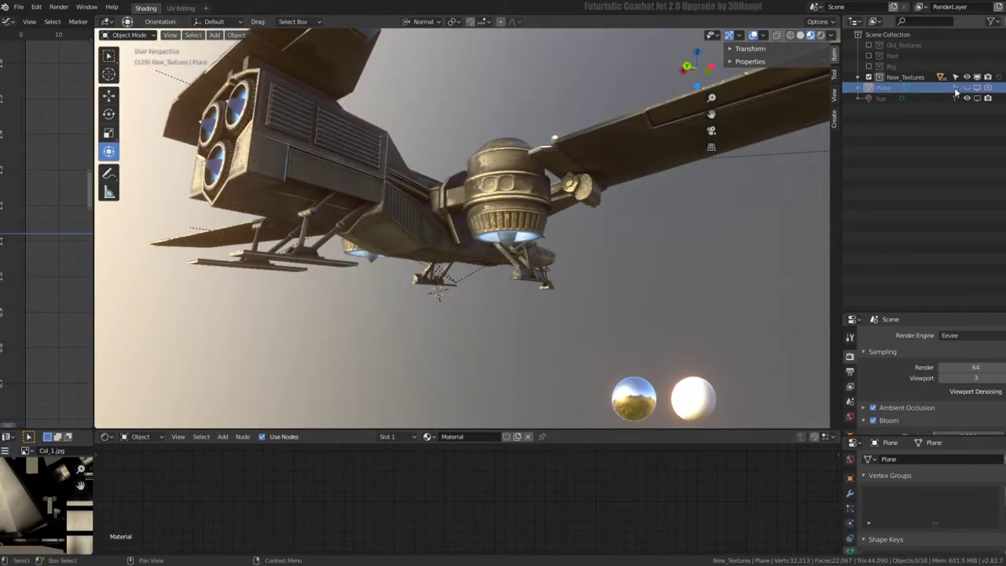
pyautogui.moveTo(421, 120)
pyautogui.mouseDown(button='middle')
pyautogui.moveTo(559, 183)
pyautogui.moveTo(591, 211)
pyautogui.moveTo(668, 143)
pyautogui.moveTo(600, 175)
pyautogui.moveTo(611, 178)
pyautogui.moveTo(584, 290)
pyautogui.moveTo(552, 60)
pyautogui.moveTo(402, 114)
pyautogui.moveTo(540, 139)
pyautogui.moveTo(480, 206)
pyautogui.moveTo(489, 246)
pyautogui.moveTo(451, 263)
pyautogui.moveTo(476, 203)
pyautogui.moveTo(458, 233)
pyautogui.moveTo(474, 173)
pyautogui.moveTo(496, 225)
pyautogui.mouseUp(button='middle')
# Create a sub-collection New_Textures 1 inside New_Textures and begin renaming it
pyautogui.click(505, 265)
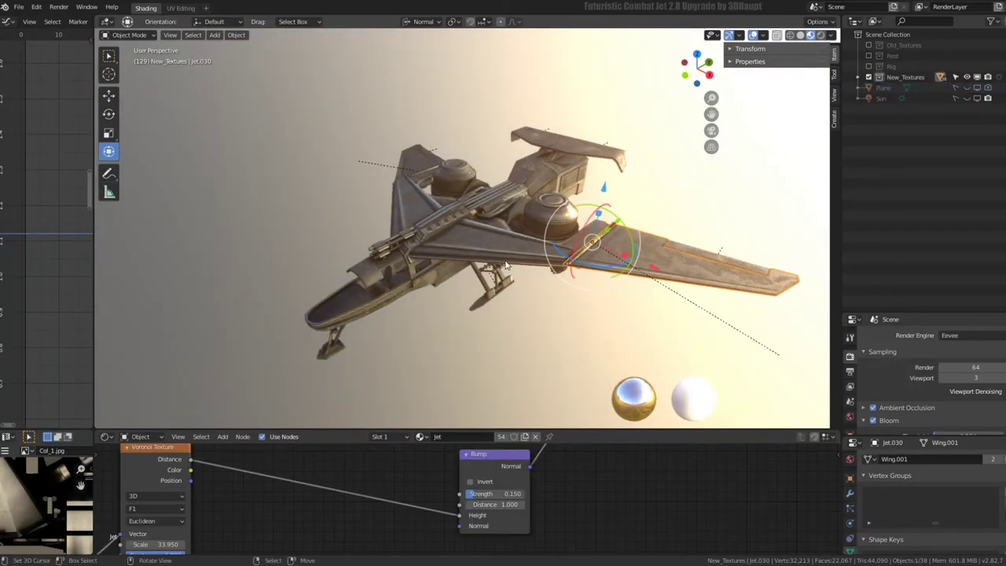
pyautogui.click(511, 256)
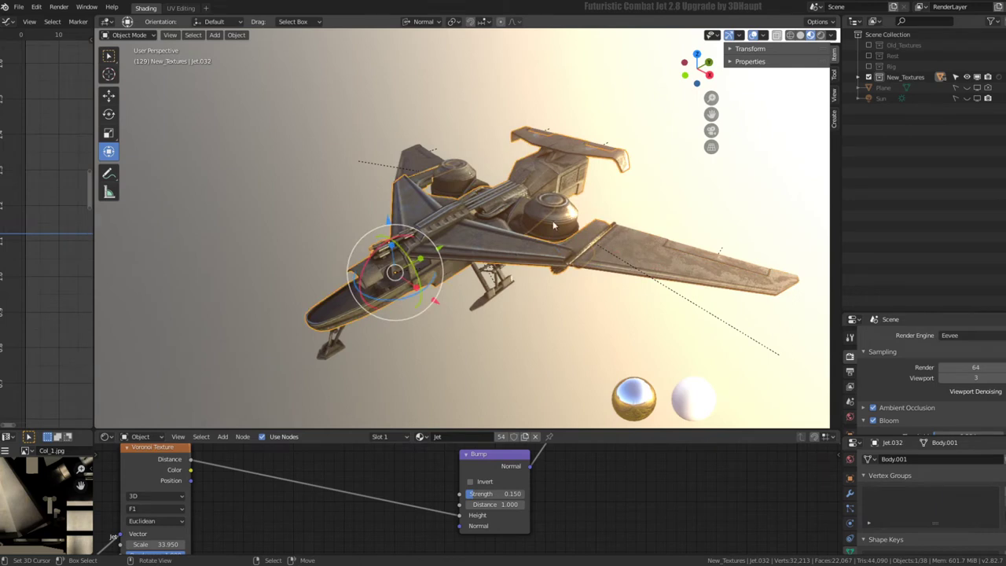
pyautogui.click(858, 77)
pyautogui.click(904, 77)
pyautogui.press('c')
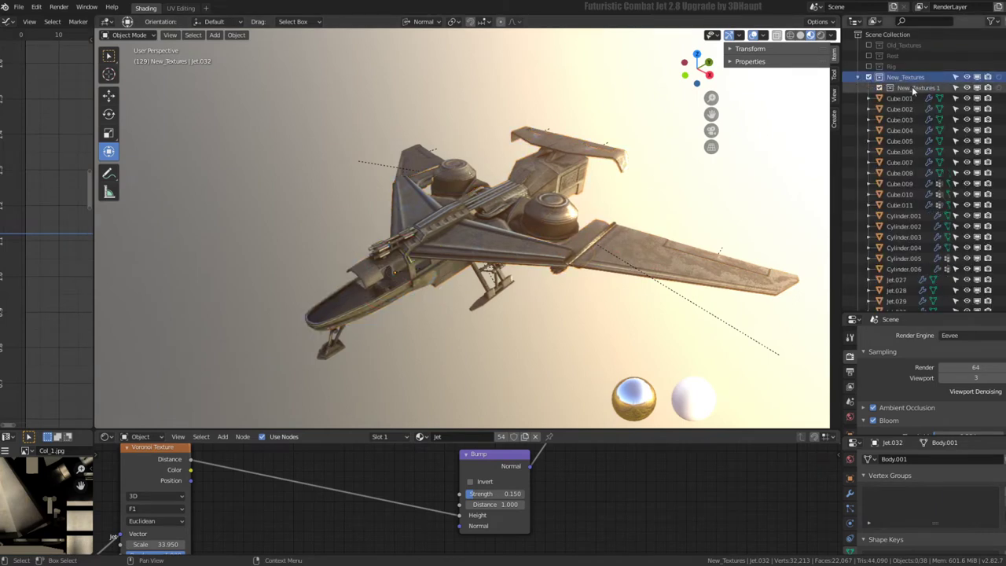
pyautogui.doubleClick(912, 88)
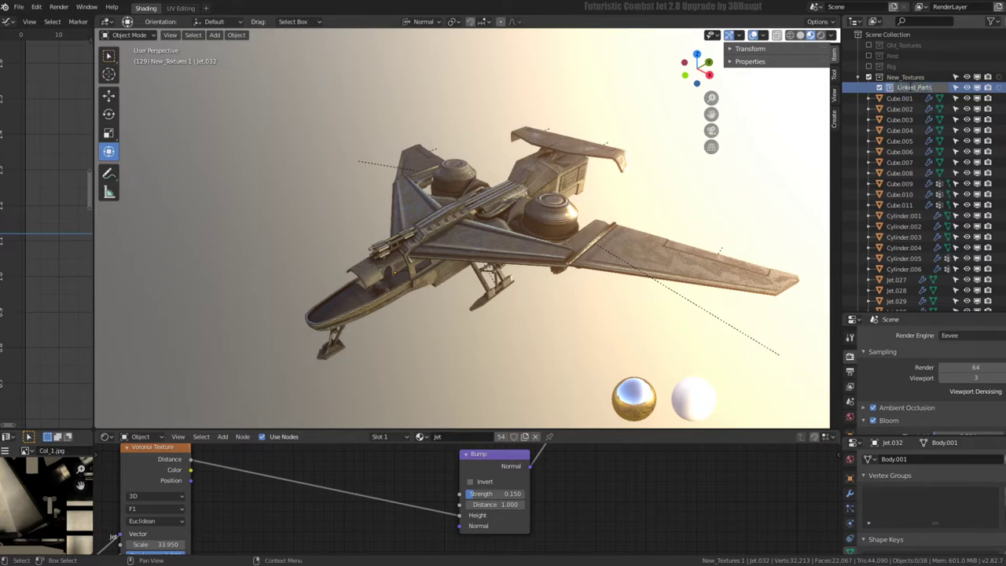
# Confirm the Linked_Parts name, move Jet.029 into Linked_Parts, and exclude that collection
pyautogui.press('Return')
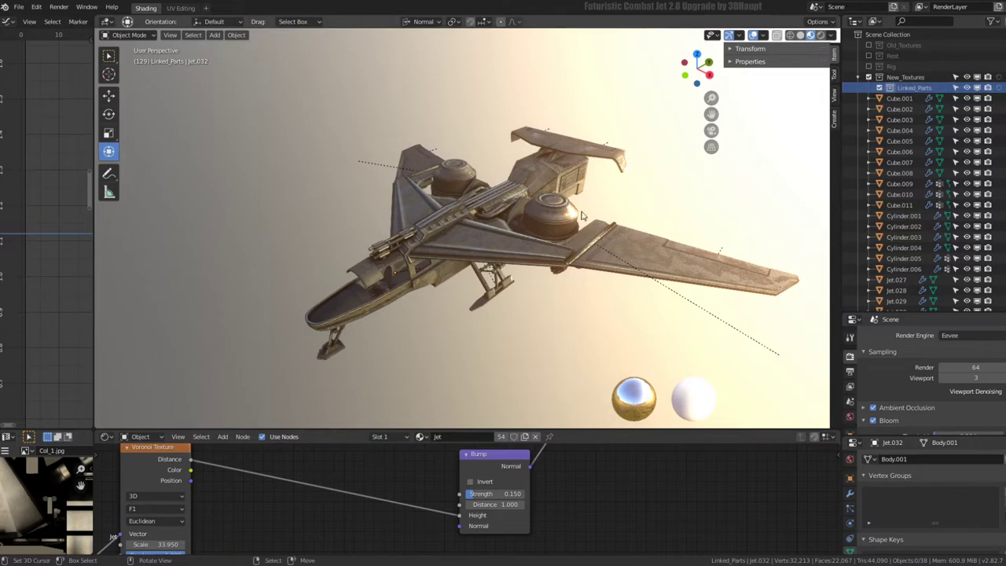
pyautogui.click(408, 252)
pyautogui.click(614, 234)
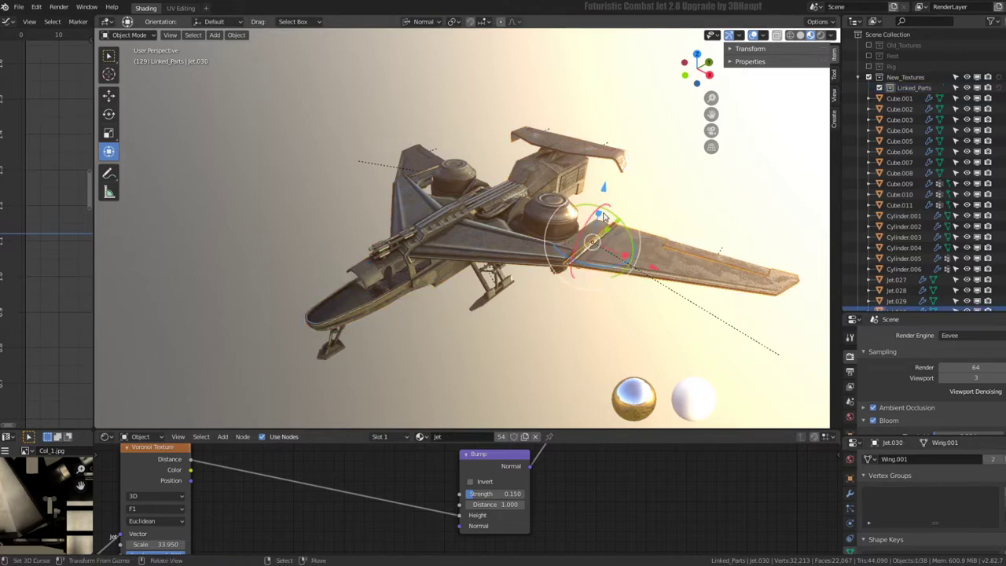
pyautogui.click(431, 152)
pyautogui.click(407, 157)
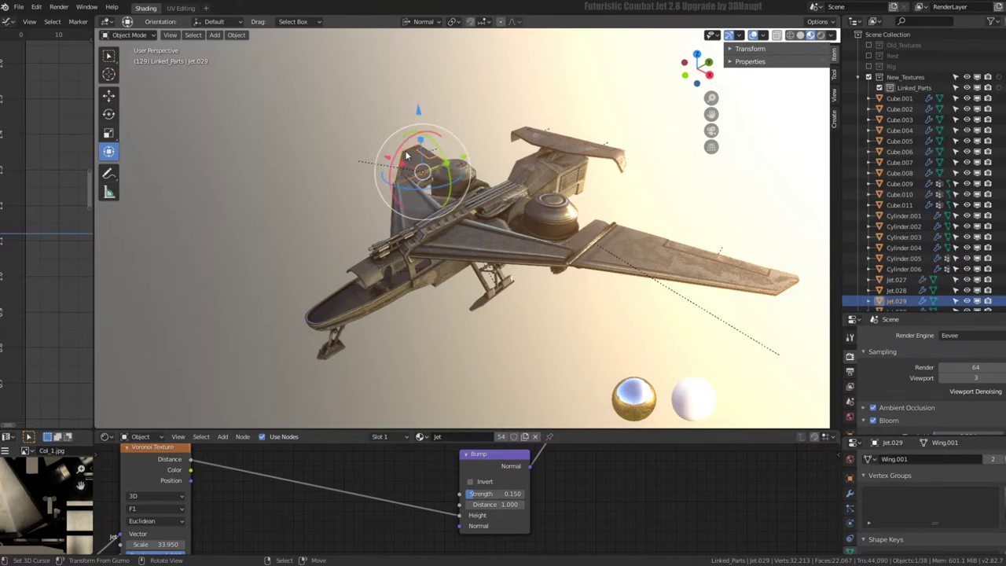
pyautogui.press('m')
pyautogui.click(470, 168)
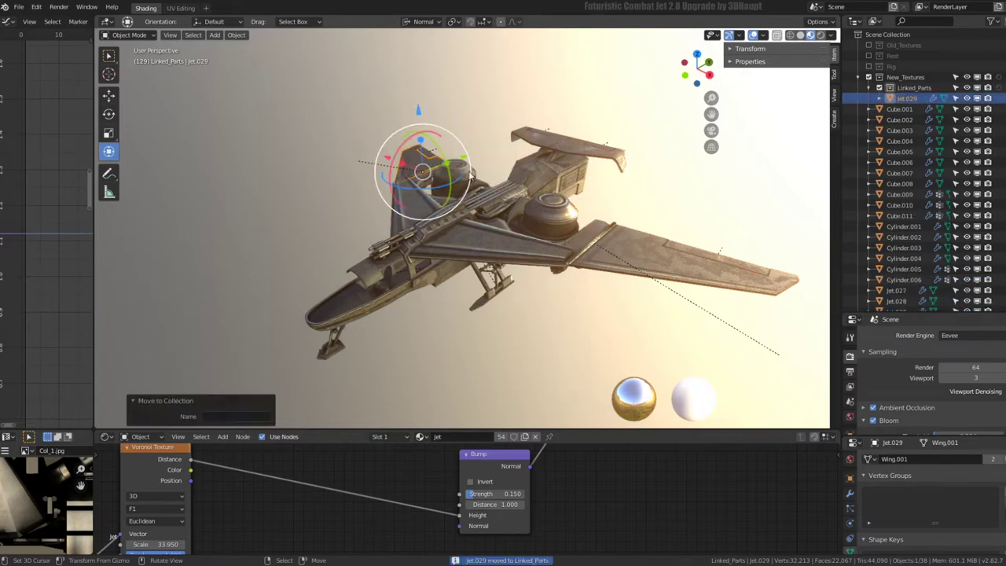
pyautogui.click(879, 88)
pyautogui.click(881, 88)
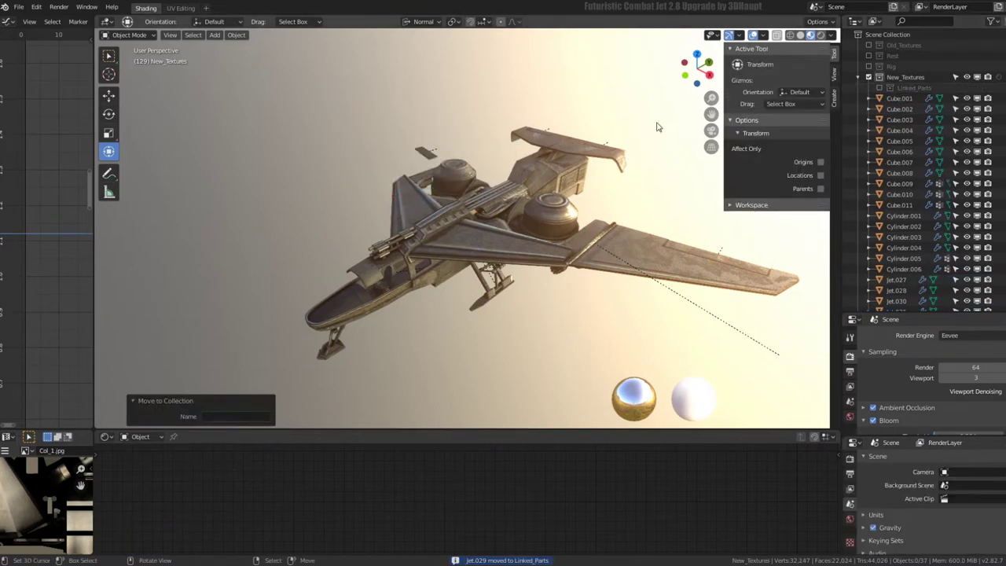
pyautogui.press('m')
# Check the left wing Jet.028 in Edit Mode, then move Jet.027 into Linked_Parts
pyautogui.click(690, 246)
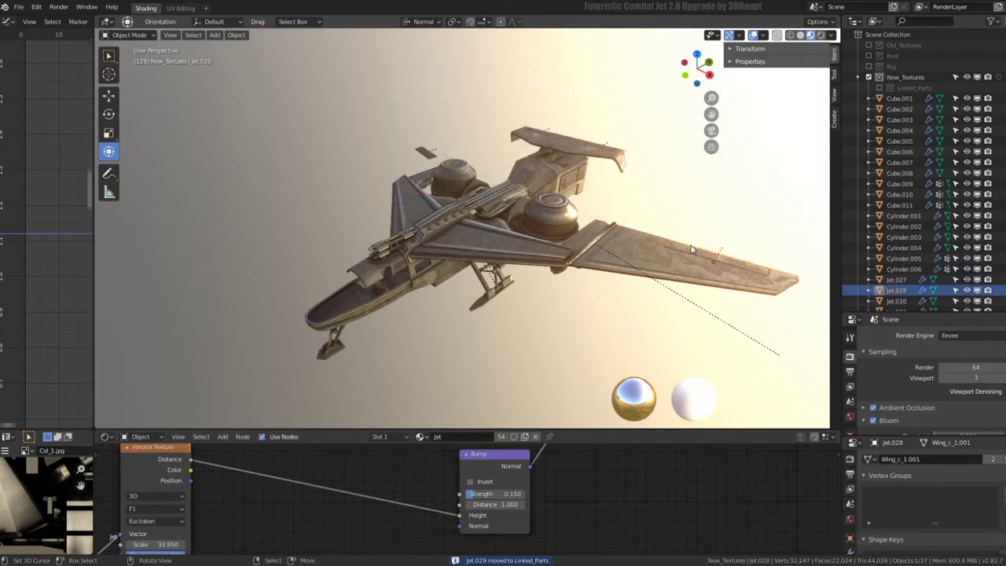
pyautogui.press('Tab')
pyautogui.moveTo(526, 203)
pyautogui.mouseDown(button='middle')
pyautogui.moveTo(609, 242)
pyautogui.moveTo(469, 171)
pyautogui.mouseUp(button='middle')
pyautogui.press('Tab')
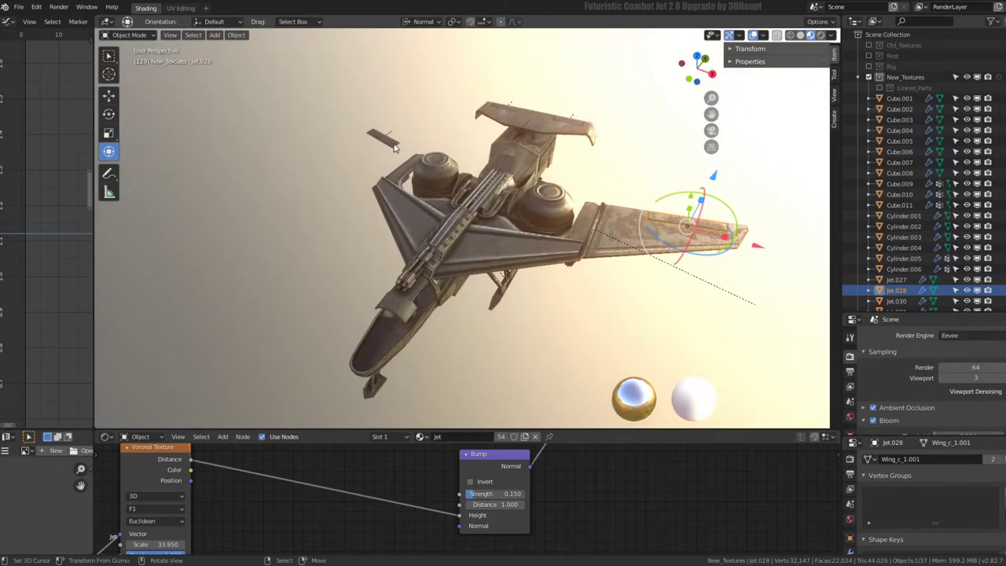
pyautogui.click(395, 148)
pyautogui.press('m')
pyautogui.click(441, 160)
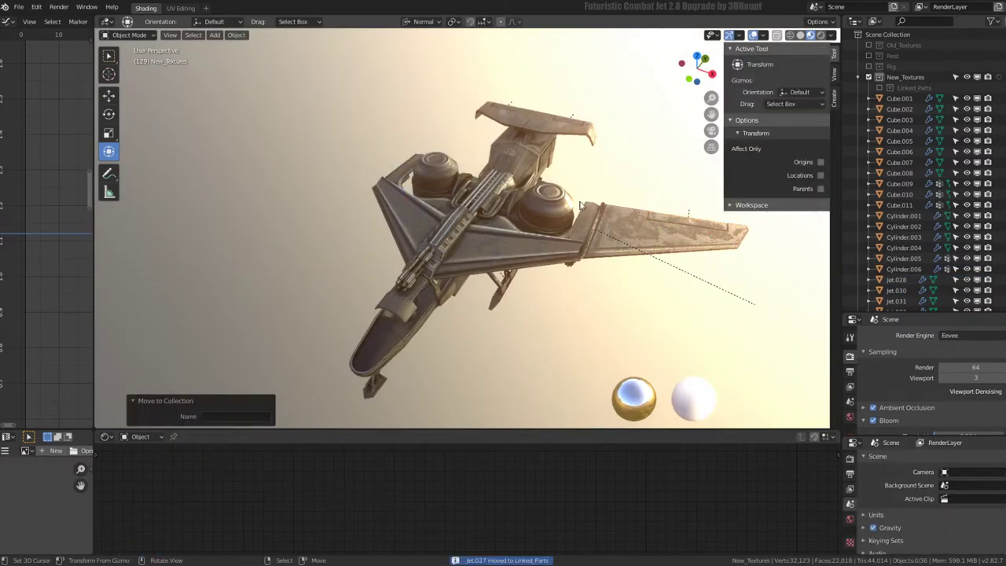
# Hide the wing Jet.030 and the jet body Jet.032
pyautogui.click(407, 219)
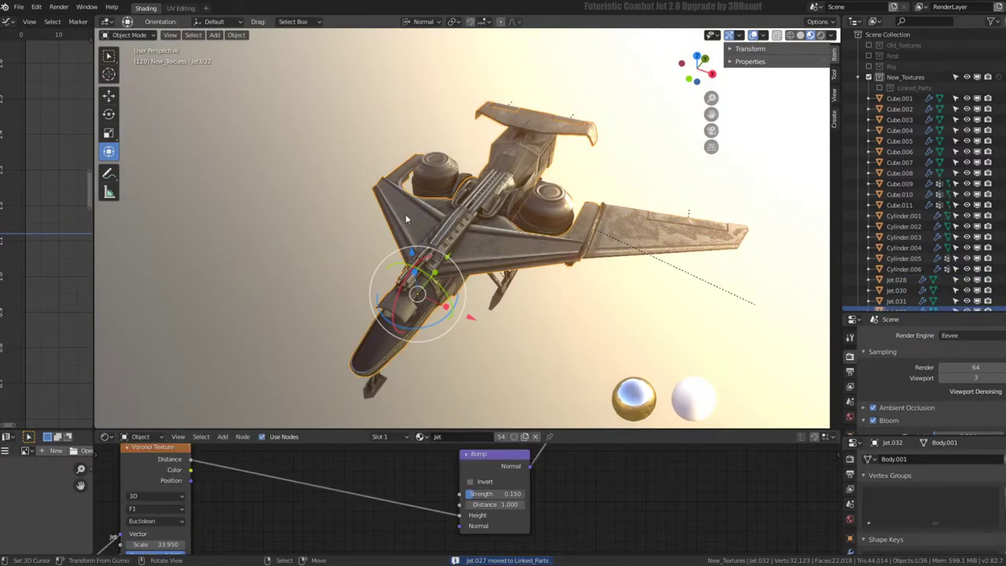
pyautogui.click(689, 221)
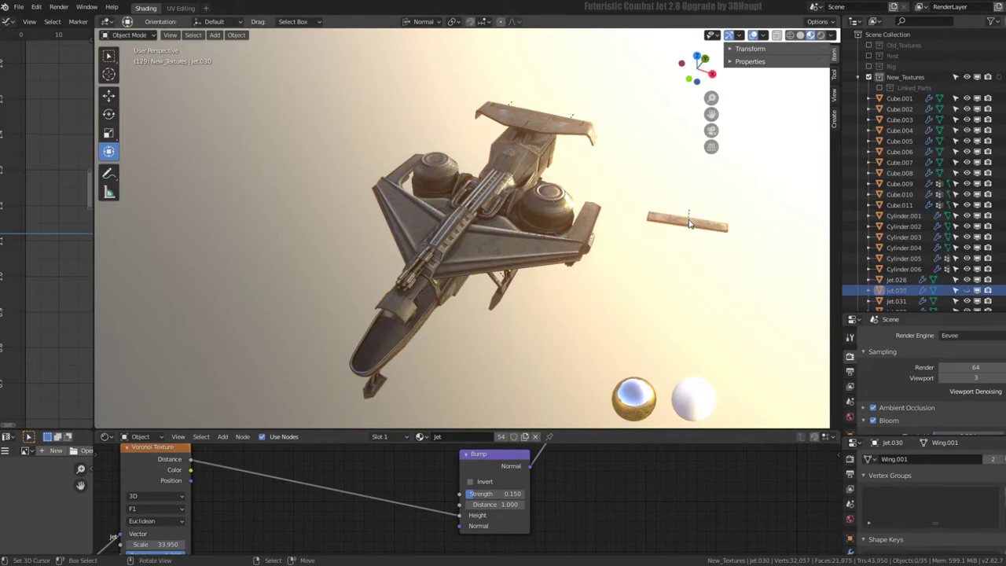
pyautogui.press('h')
pyautogui.click(506, 249)
pyautogui.press('g')
pyautogui.press('Escape')
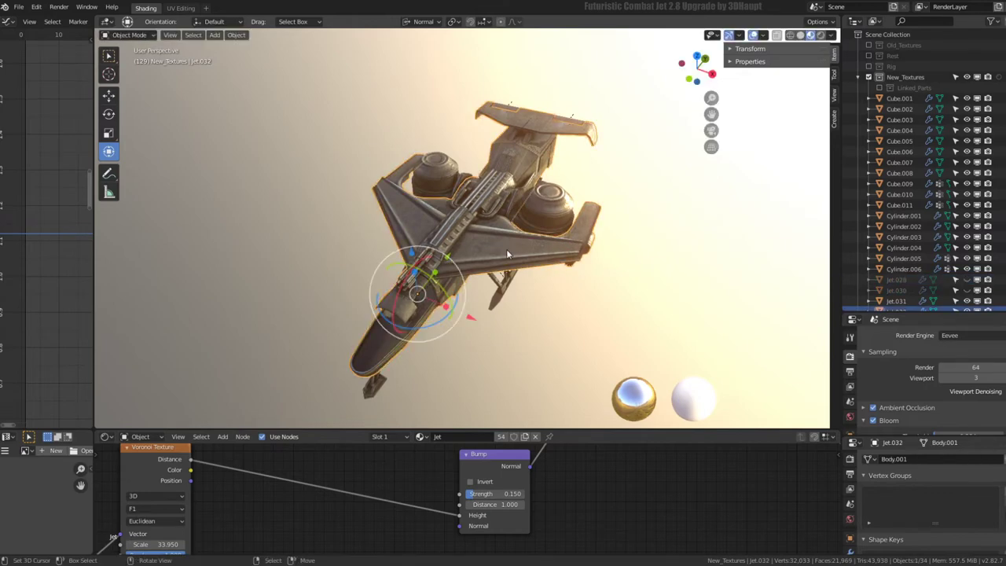
pyautogui.press('h')
pyautogui.moveTo(556, 224)
pyautogui.mouseDown(button='middle')
pyautogui.moveTo(535, 180)
pyautogui.moveTo(401, 155)
pyautogui.moveTo(602, 160)
pyautogui.mouseUp(button='middle')
# Move turbines Jet.043 and Jet.031 into Linked_Parts
pyautogui.click(587, 168)
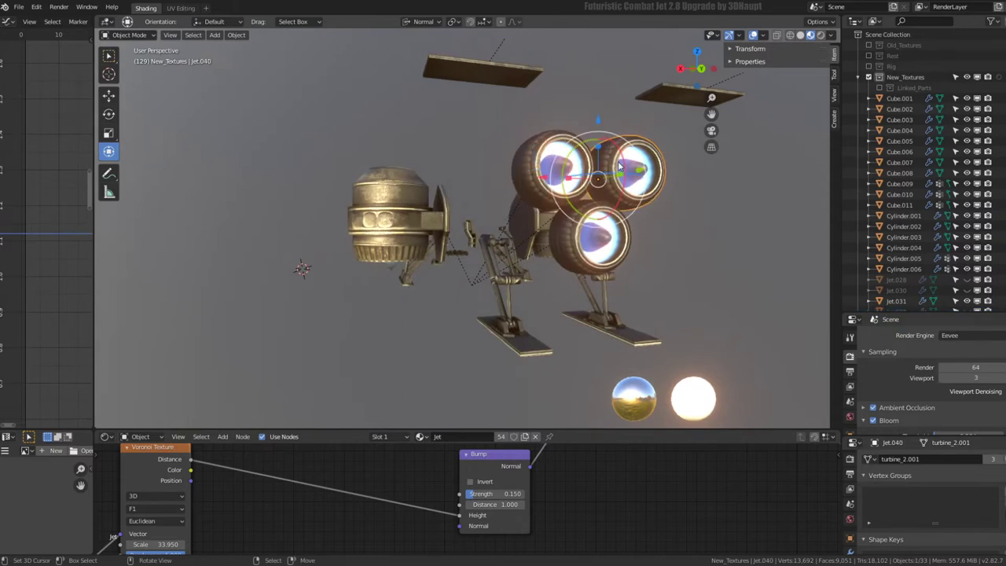
pyautogui.keyDown('shift'); pyautogui.click(595, 240); pyautogui.keyUp('shift')
pyautogui.press('m')
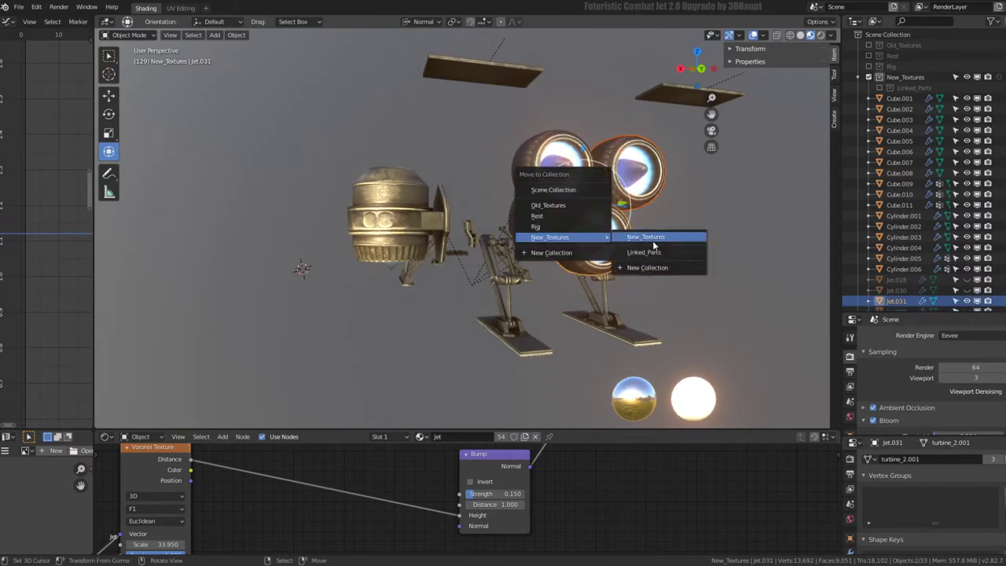
pyautogui.click(644, 252)
pyautogui.moveTo(568, 113)
pyautogui.mouseDown(button='middle')
pyautogui.moveTo(479, 136)
pyautogui.moveTo(412, 169)
pyautogui.moveTo(478, 243)
pyautogui.mouseUp(button='middle')
# Move the right plate Jet.045 into Linked_Parts and hide the centre plate
pyautogui.click(491, 299)
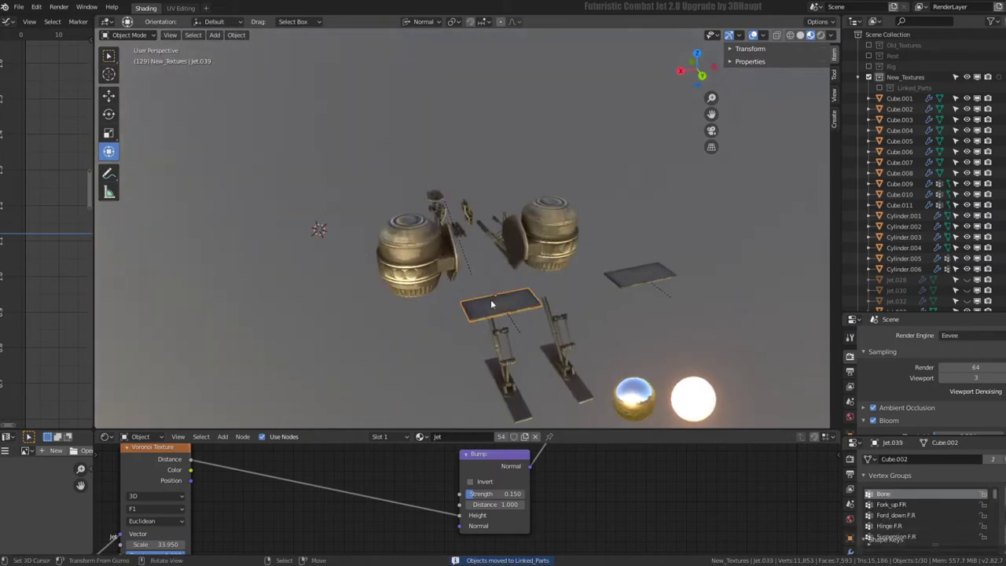
pyautogui.click(632, 277)
pyautogui.press('m')
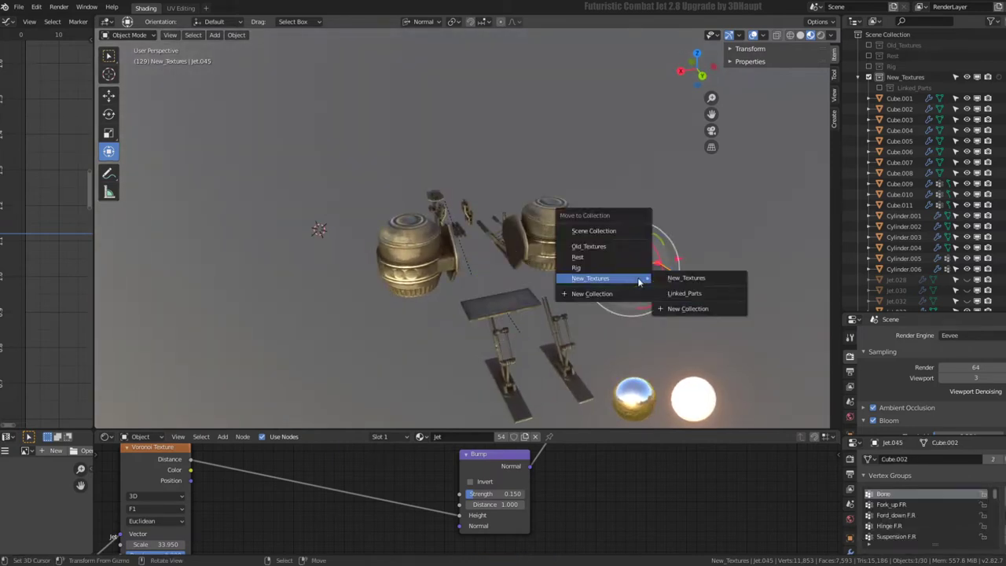
pyautogui.click(699, 293)
pyautogui.click(493, 303)
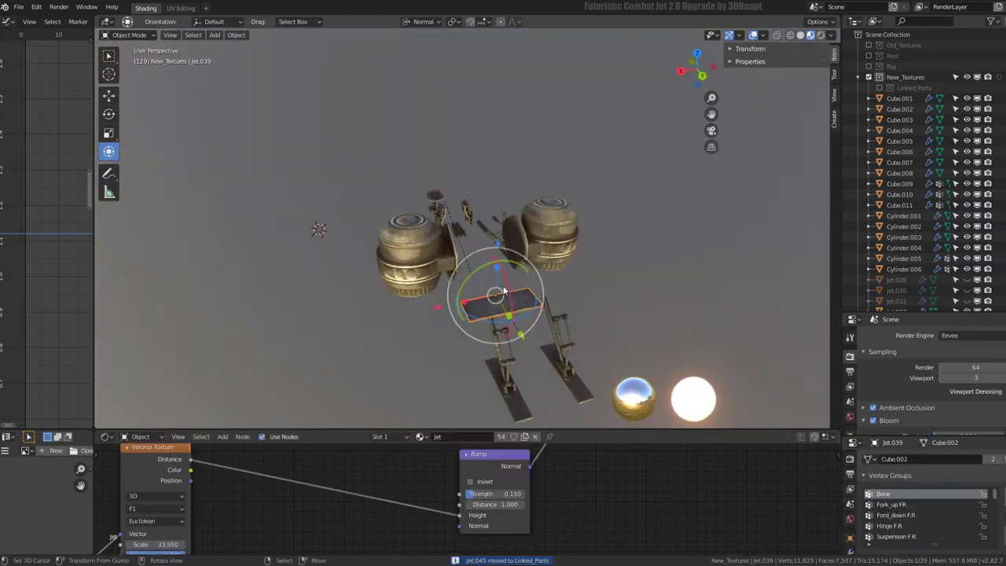
pyautogui.press('h')
# Move turbine Jet.044 into Linked_Parts and hide the barrel turbine
pyautogui.moveTo(460, 246); pyautogui.dragTo(534, 228, button='middle')
pyautogui.click(539, 224)
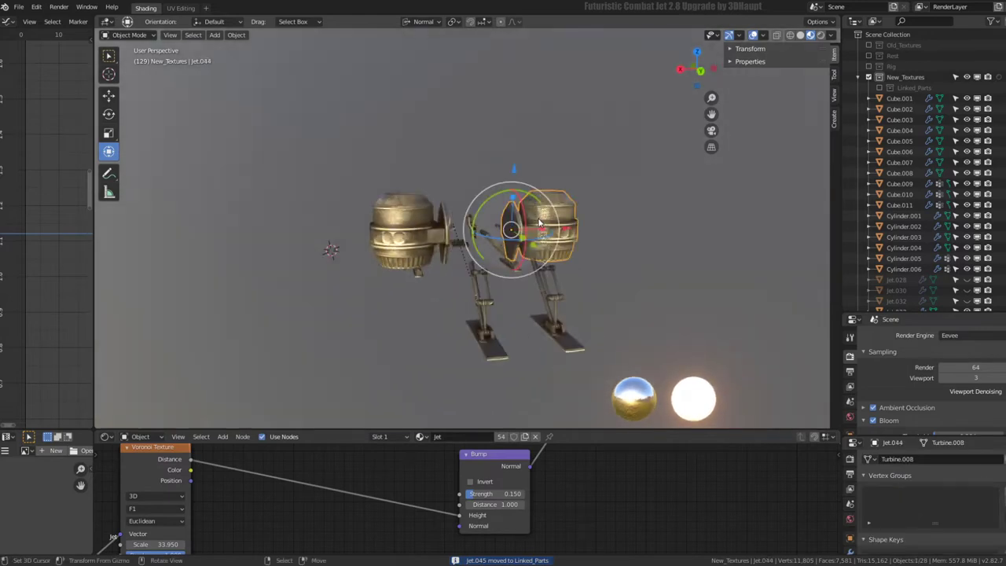
pyautogui.scroll(2, 530, 223)
pyautogui.press('m')
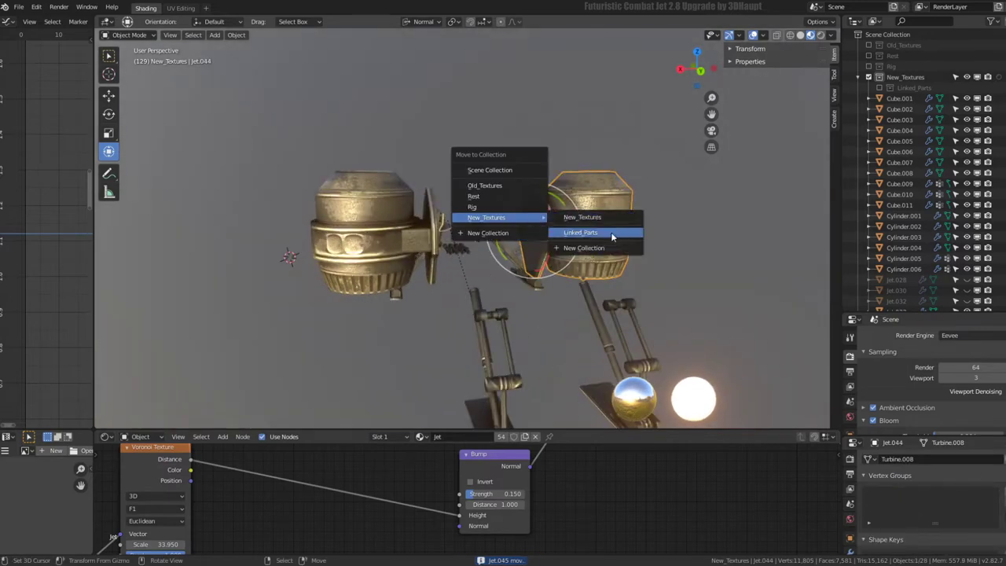
pyautogui.click(607, 230)
pyautogui.click(397, 234)
pyautogui.press('h')
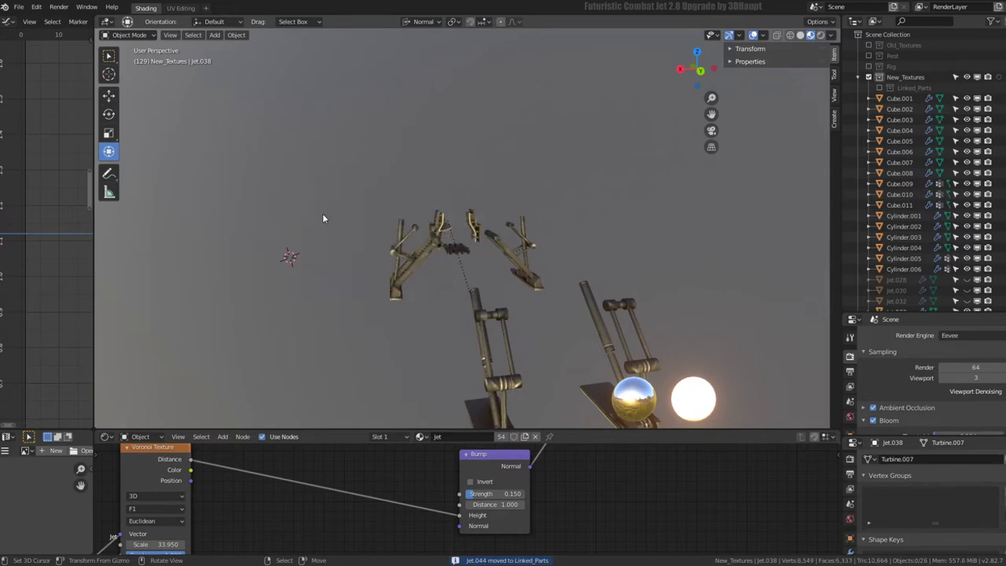
pyautogui.moveTo(322, 213)
pyautogui.mouseDown(button='middle')
pyautogui.moveTo(535, 201)
pyautogui.moveTo(528, 162)
pyautogui.moveTo(472, 169)
pyautogui.mouseUp(button='middle')
# Enlarge the properties area and review the rockets' modifiers, including the subdivision modifier
pyautogui.click(405, 177)
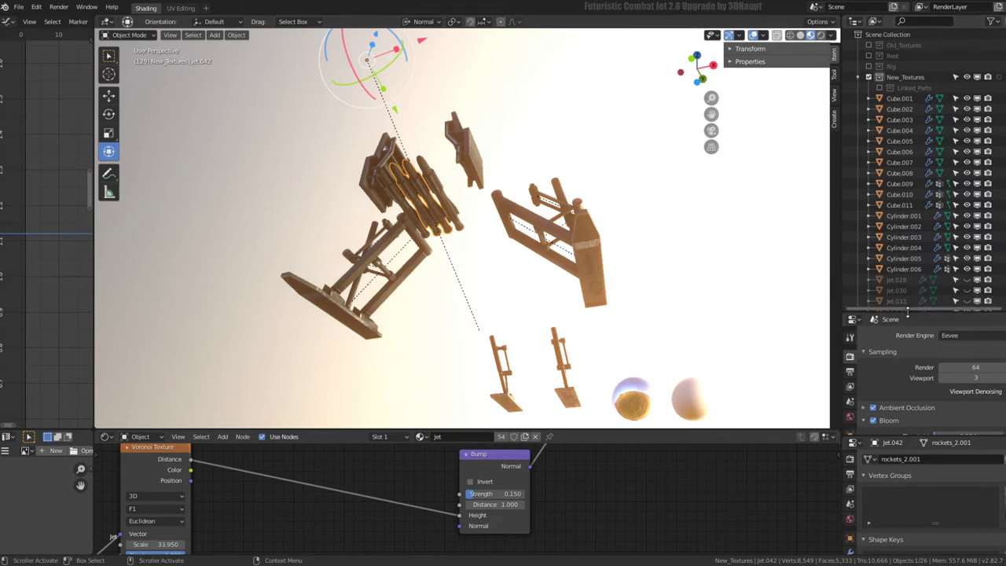
pyautogui.moveTo(908, 312); pyautogui.dragTo(908, 202)
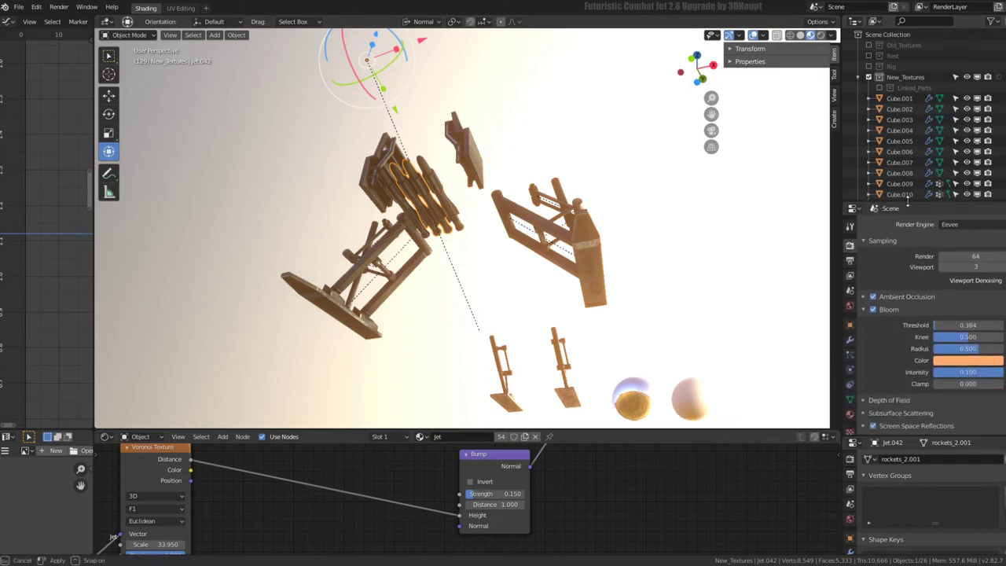
pyautogui.click(849, 338)
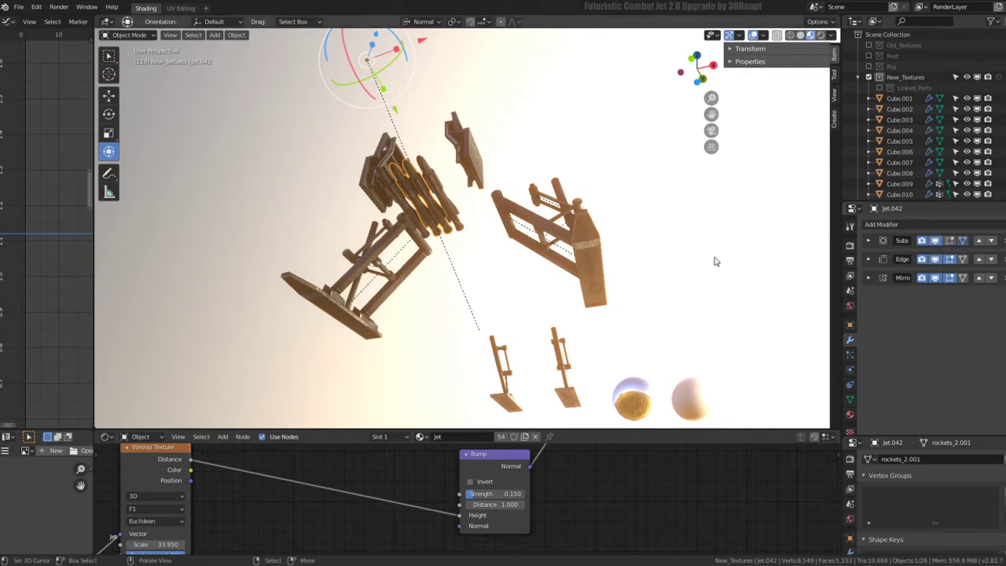
pyautogui.moveTo(714, 260)
pyautogui.mouseDown(button='middle')
pyautogui.moveTo(542, 298)
pyautogui.moveTo(510, 286)
pyautogui.mouseUp(button='middle')
pyautogui.doubleClick(934, 241)
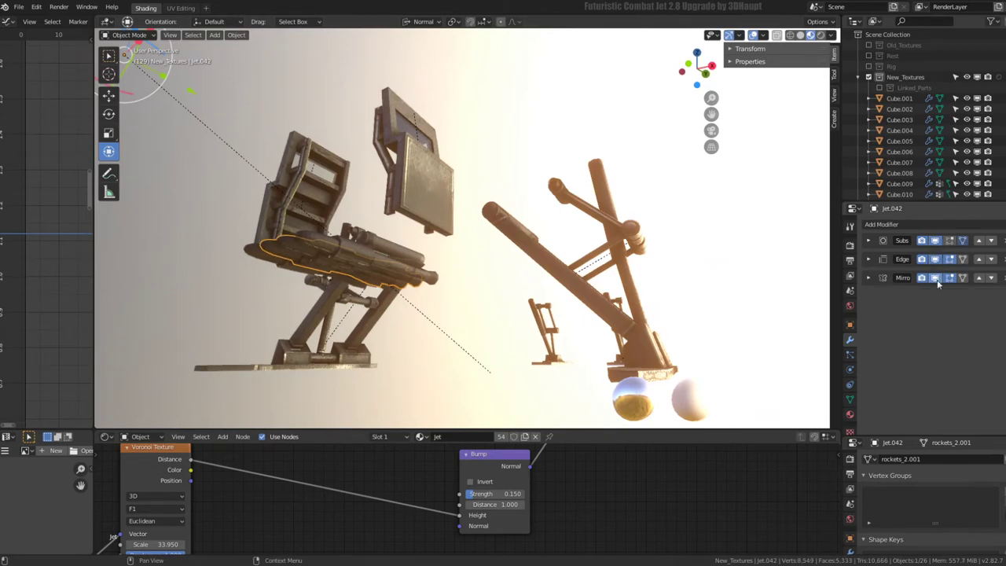
pyautogui.moveTo(521, 272)
pyautogui.mouseDown(button='middle')
pyautogui.moveTo(533, 264)
pyautogui.moveTo(444, 192)
pyautogui.mouseUp(button='middle')
pyautogui.click(445, 193)
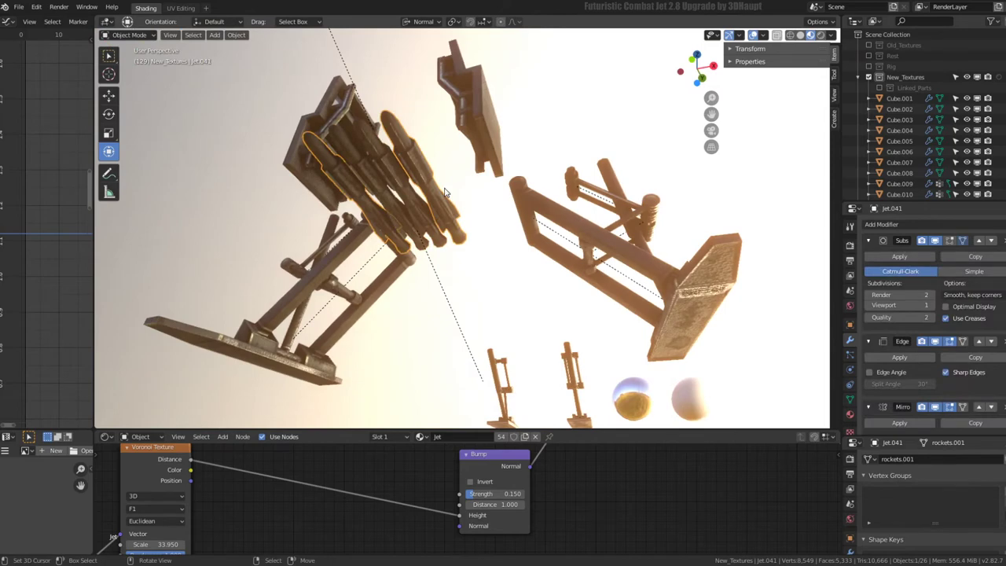
pyautogui.click(869, 240)
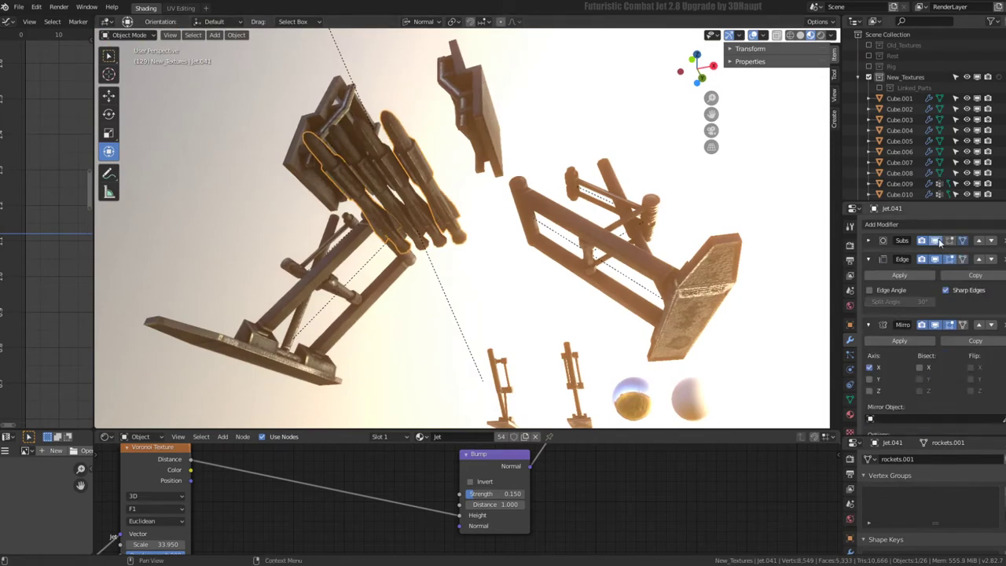
# Try moving a box piece of the rockets mesh, undo it, and return to Object Mode
pyautogui.press('Tab')
pyautogui.press('g')
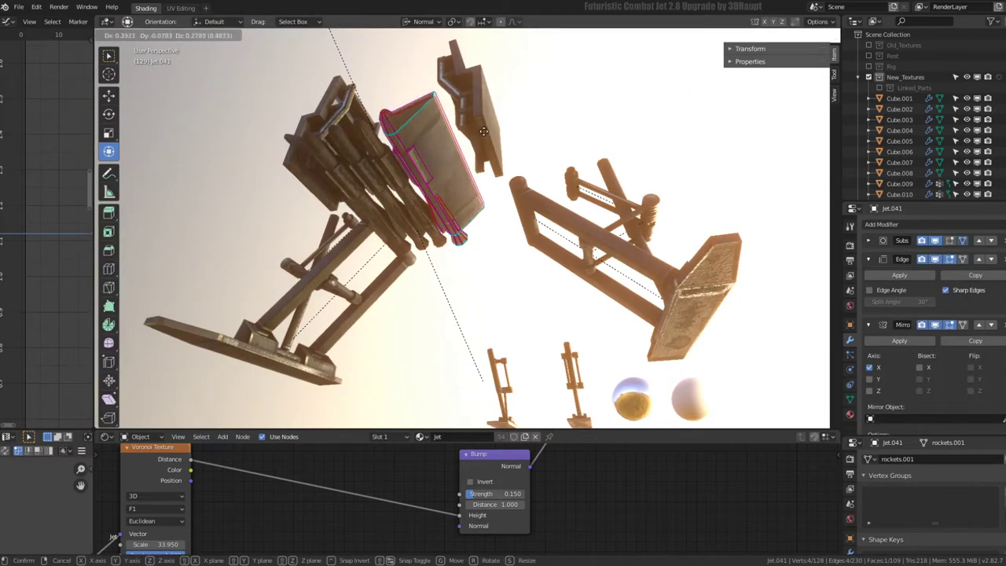
pyautogui.click(512, 127)
pyautogui.moveTo(512, 127)
pyautogui.mouseDown(button='middle')
pyautogui.moveTo(529, 175)
pyautogui.moveTo(521, 135)
pyautogui.mouseUp(button='middle')
pyautogui.press('Tab')
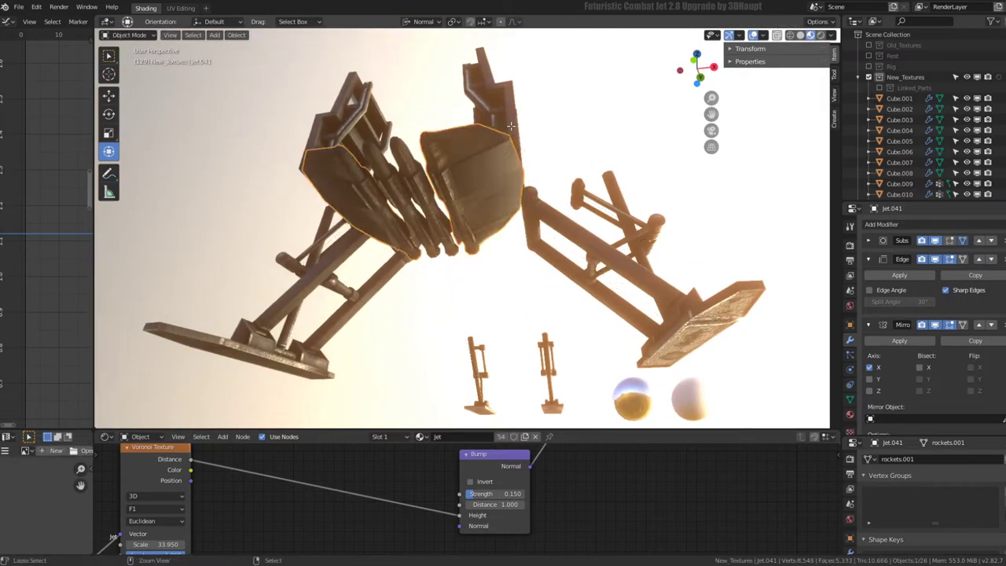
pyautogui.hotkey('ctrl', 'z')
pyautogui.hotkey('ctrl', 'z')
pyautogui.press('Tab')
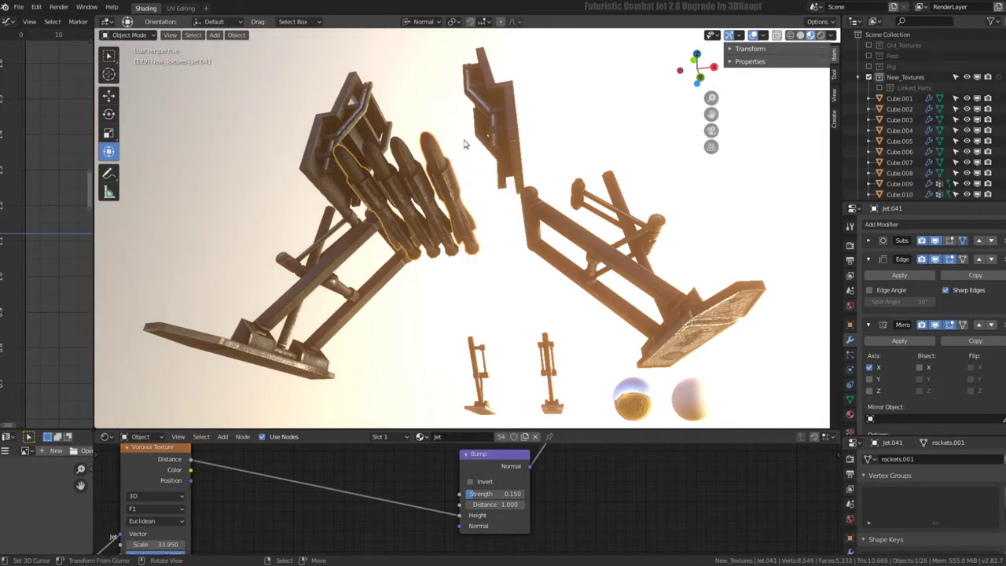
pyautogui.click(406, 181)
pyautogui.moveTo(406, 181)
pyautogui.mouseDown(button='middle')
pyautogui.moveTo(525, 181)
pyautogui.moveTo(518, 176)
pyautogui.mouseUp(button='middle')
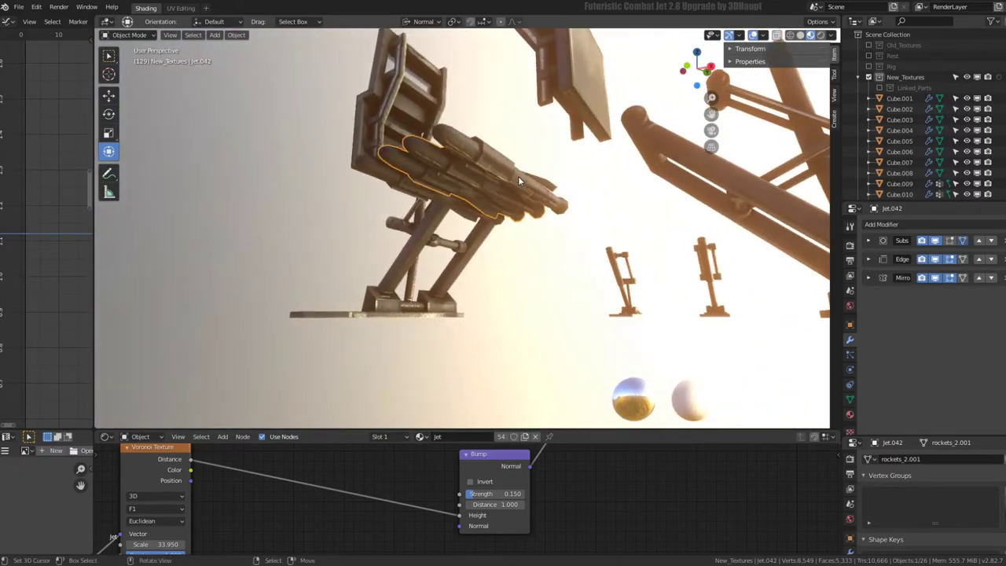
pyautogui.click(515, 176)
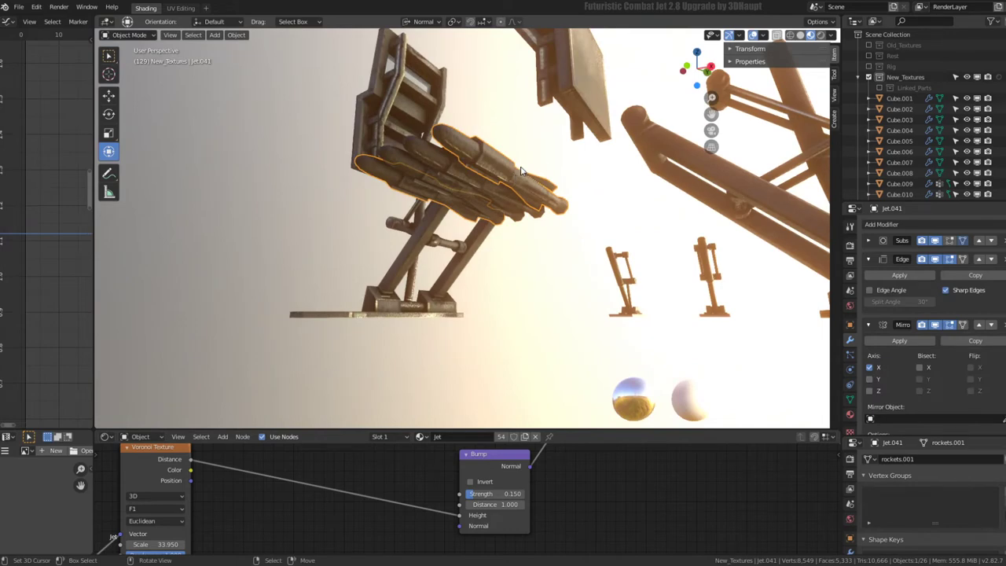
# Unhide all parts and enter Edit Mode on the jet body Jet.032
pyautogui.hotkey('alt', 'h')
pyautogui.click(575, 223)
pyautogui.moveTo(575, 223)
pyautogui.mouseDown(button='middle')
pyautogui.moveTo(550, 192)
pyautogui.moveTo(504, 177)
pyautogui.mouseUp(button='middle')
pyautogui.press('Tab')
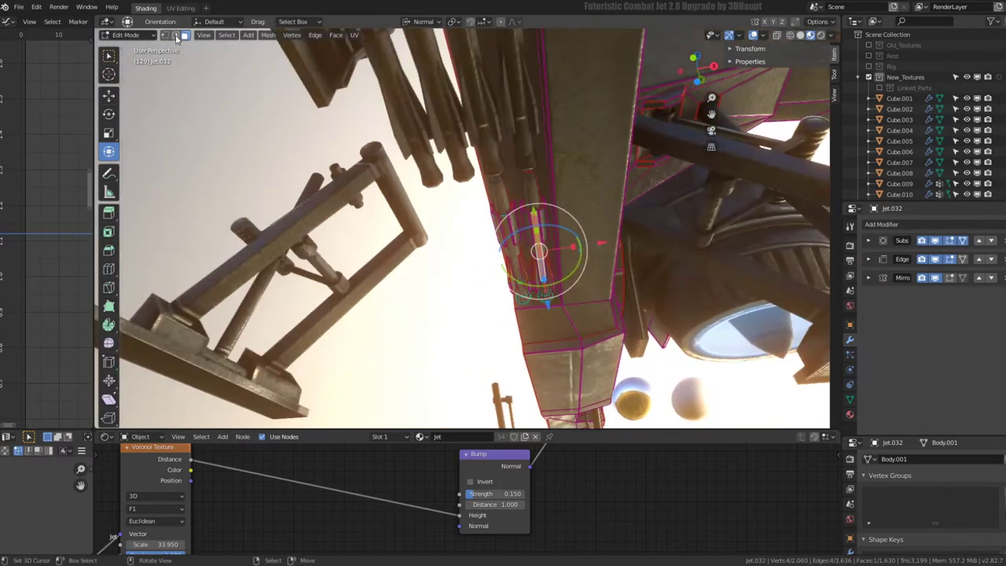
# Select the four linked cylinder pieces under Jet.032, delete their vertices, and return to Object Mode
pyautogui.press('l')
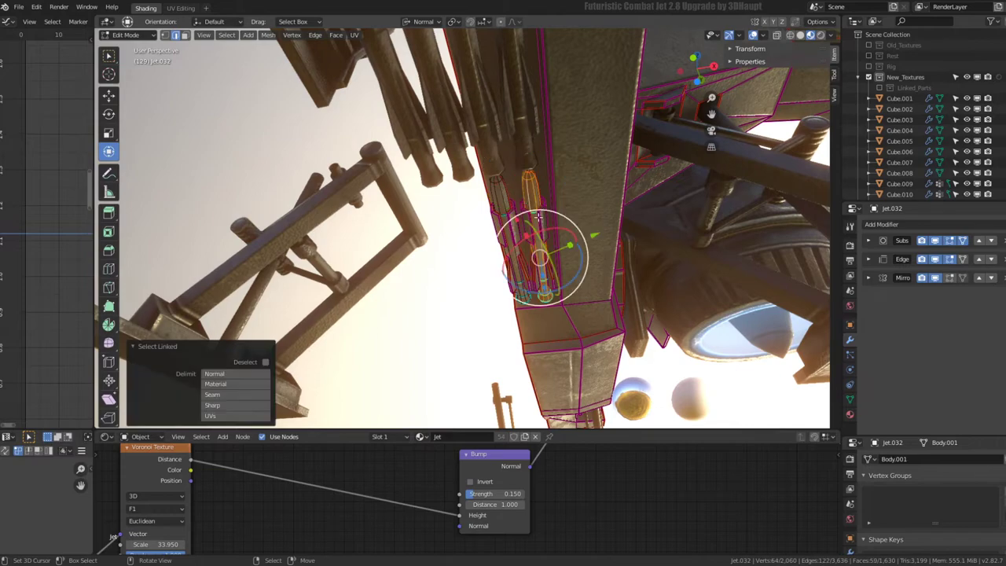
pyautogui.moveTo(526, 203)
pyautogui.mouseDown(button='middle')
pyautogui.moveTo(564, 212)
pyautogui.moveTo(591, 203)
pyautogui.moveTo(584, 213)
pyautogui.mouseUp(button='middle')
pyautogui.press('l')
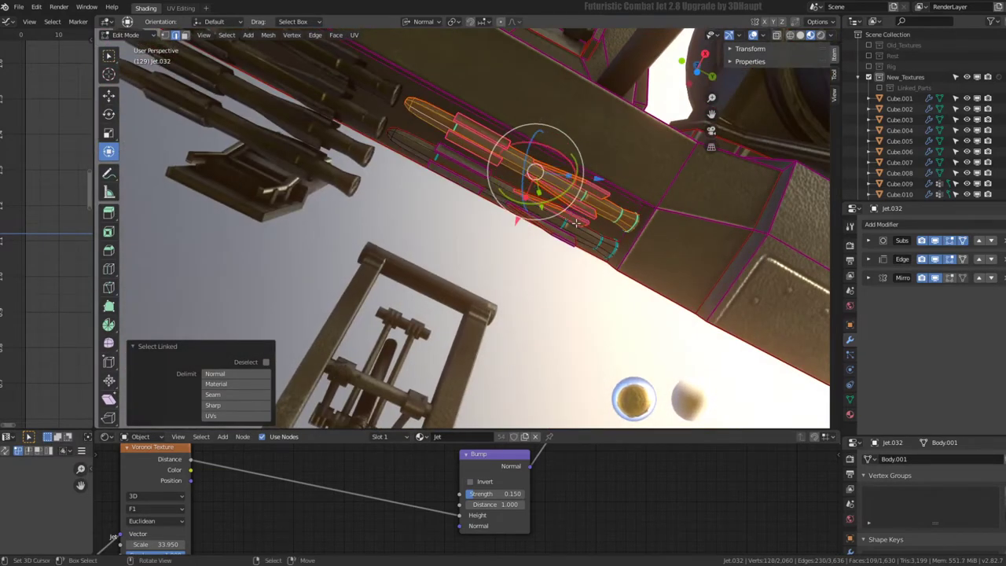
pyautogui.press('l')
pyautogui.press('l')
pyautogui.moveTo(478, 166)
pyautogui.mouseDown(button='middle')
pyautogui.moveTo(605, 253)
pyautogui.moveTo(551, 275)
pyautogui.moveTo(534, 298)
pyautogui.moveTo(472, 276)
pyautogui.moveTo(448, 198)
pyautogui.moveTo(472, 218)
pyautogui.moveTo(479, 212)
pyautogui.mouseUp(button='middle')
pyautogui.press('l')
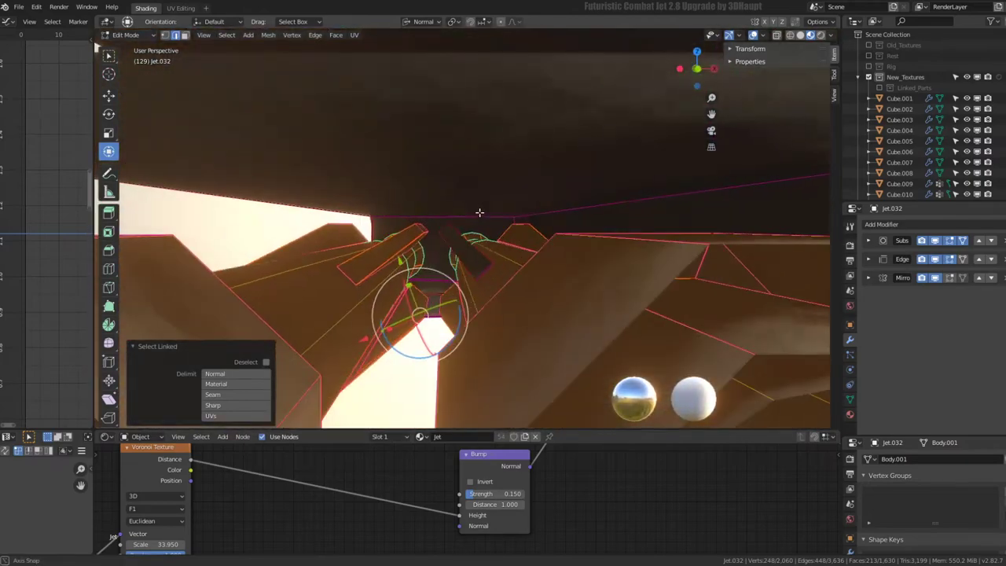
pyautogui.moveTo(476, 248)
pyautogui.mouseDown(button='middle')
pyautogui.moveTo(563, 187)
pyautogui.moveTo(488, 288)
pyautogui.moveTo(525, 359)
pyautogui.mouseUp(button='middle')
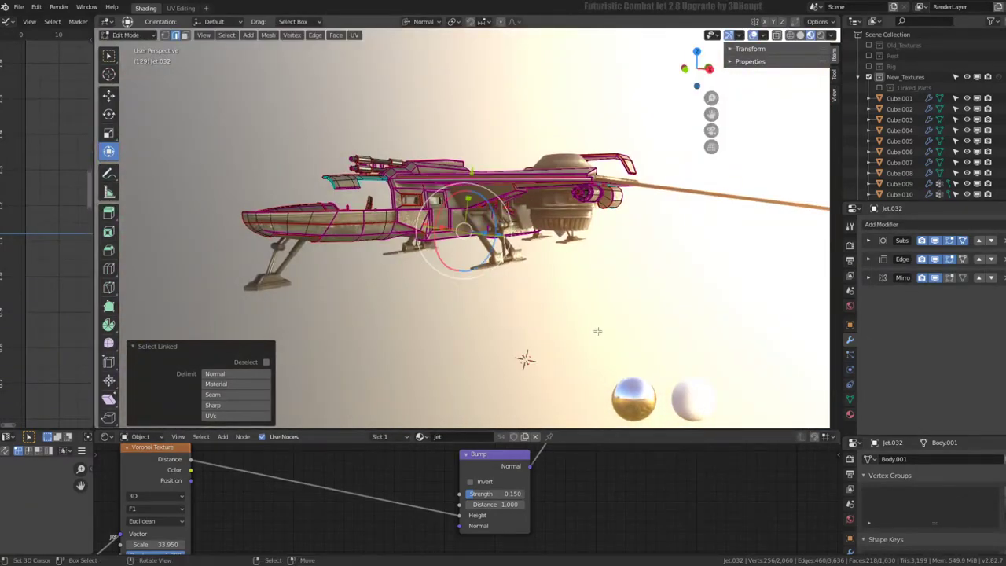
pyautogui.press('x')
pyautogui.click(539, 330)
pyautogui.scroll(5, 469, 307)
pyautogui.moveTo(470, 307)
pyautogui.mouseDown(button='middle')
pyautogui.moveTo(539, 263)
pyautogui.moveTo(477, 146)
pyautogui.moveTo(449, 208)
pyautogui.moveTo(771, 204)
pyautogui.mouseUp(button='middle')
pyautogui.press('Tab')
# Hide the jet body, the large wing, the small wing Jet.028 and the round part Jet.043
pyautogui.press('h')
pyautogui.click(771, 204)
pyautogui.press('h')
pyautogui.click(717, 225)
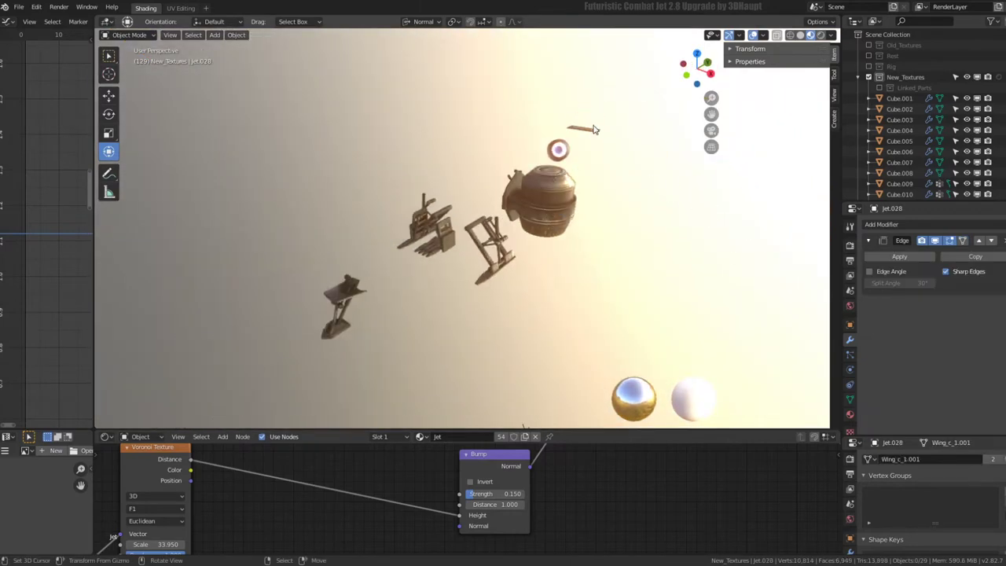
pyautogui.press('h')
pyautogui.moveTo(595, 130)
pyautogui.mouseDown(button='middle')
pyautogui.moveTo(533, 199)
pyautogui.moveTo(574, 198)
pyautogui.moveTo(575, 173)
pyautogui.moveTo(460, 124)
pyautogui.moveTo(488, 180)
pyautogui.mouseUp(button='middle')
pyautogui.click(664, 117)
pyautogui.press('h')
pyautogui.scroll(3, 575, 173)
pyautogui.scroll(2, 495, 194)
# Delete rocket pod Jet.042 and remove the Mirror modifier from rocket Jet.041
pyautogui.click(495, 194)
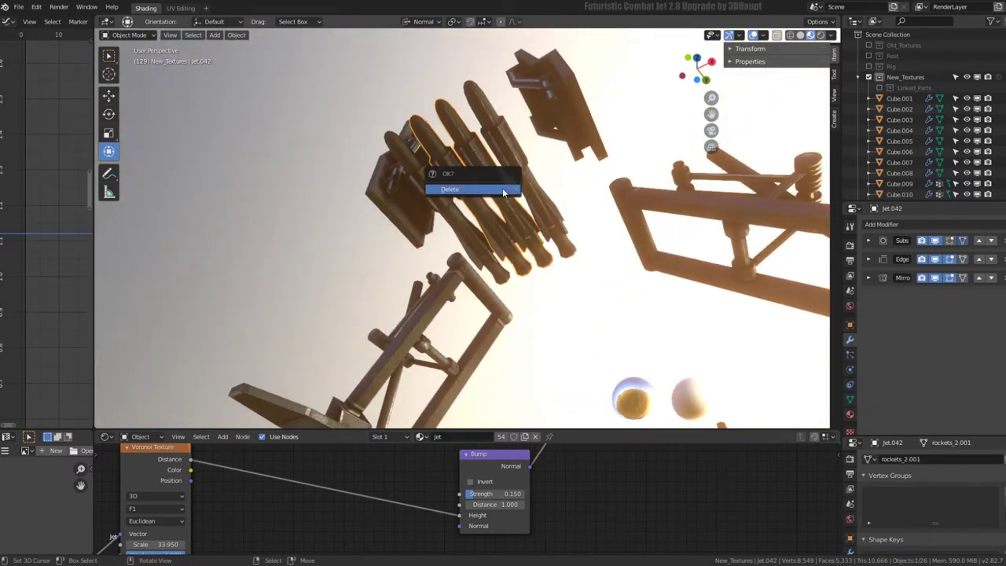
pyautogui.click(502, 189)
pyautogui.click(516, 164)
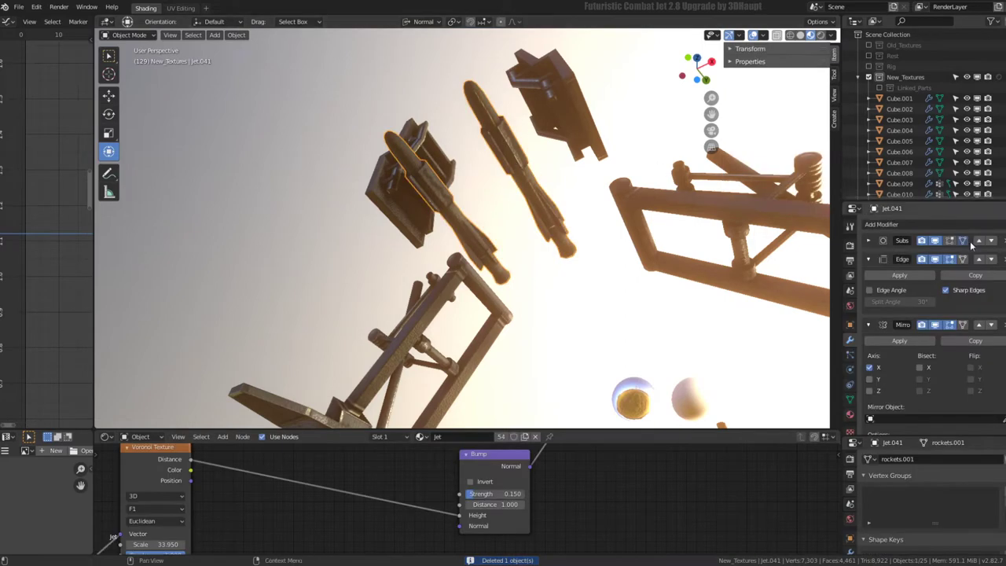
pyautogui.click(869, 260)
pyautogui.click(867, 278)
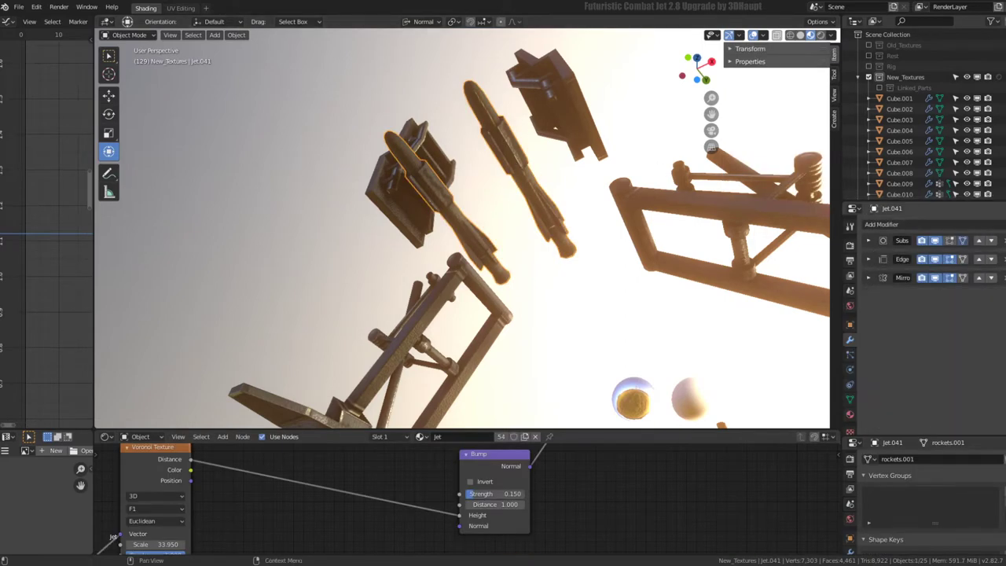
pyautogui.click(1000, 278)
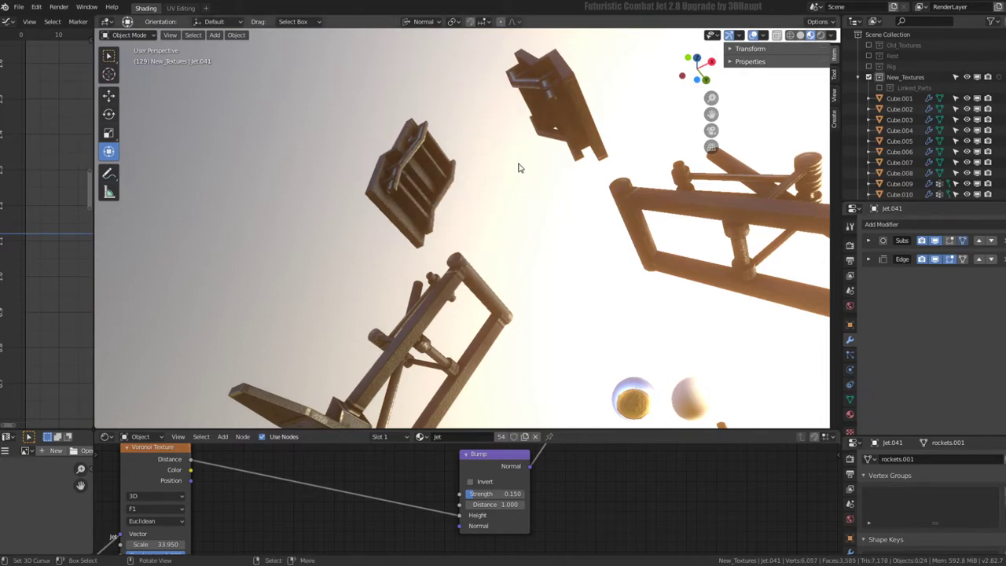
pyautogui.scroll(-3, 519, 166)
pyautogui.moveTo(473, 152); pyautogui.dragTo(497, 247, button='middle')
pyautogui.click(497, 247)
# Frame Cube.008 in the view and orbit around it
pyautogui.press('KP_Decimal')
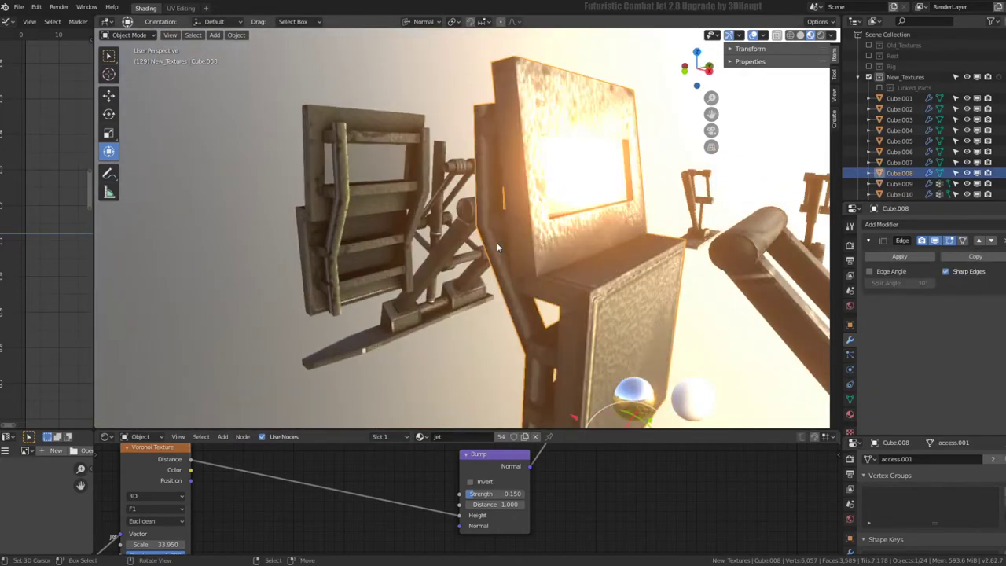
pyautogui.scroll(-4, 469, 235)
pyautogui.moveTo(389, 246)
pyautogui.mouseDown(button='middle')
pyautogui.moveTo(541, 228)
pyautogui.moveTo(488, 204)
pyautogui.moveTo(464, 244)
pyautogui.mouseUp(button='middle')
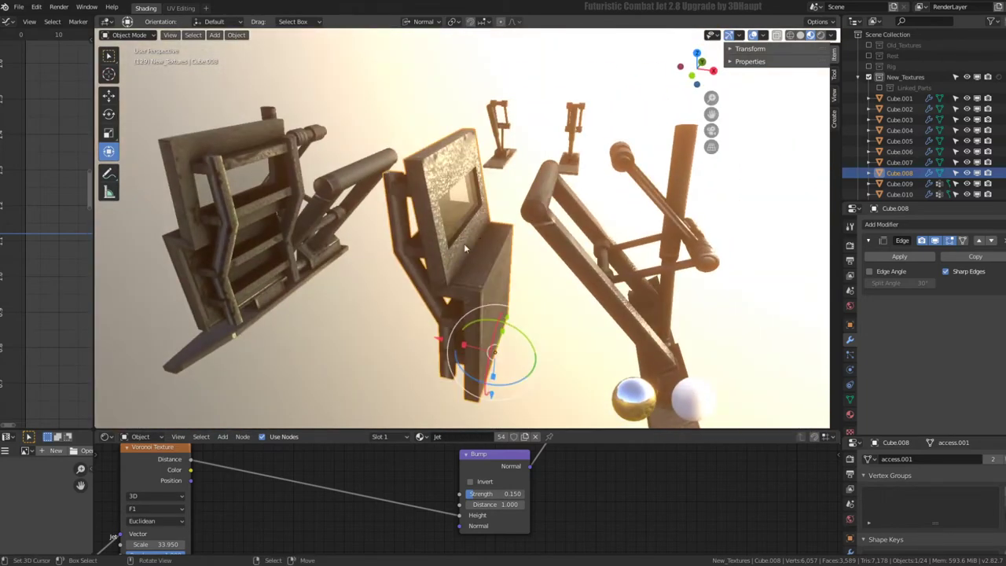
pyautogui.press('r')
pyautogui.press('Escape')
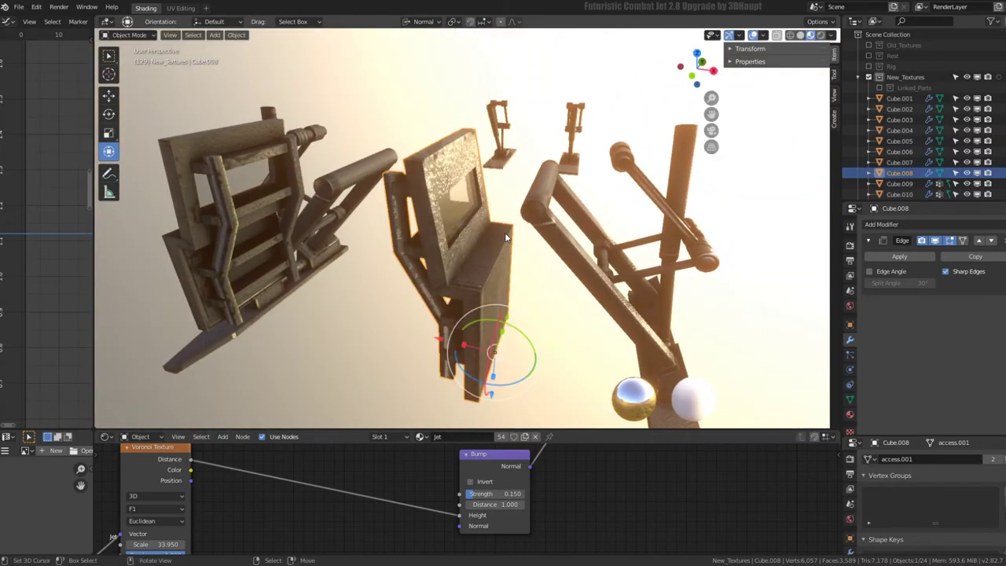
pyautogui.press('m')
pyautogui.press('Escape')
# Adjust Cube.008's geometry in Edit Mode and return to Object Mode
pyautogui.click(474, 201)
pyautogui.click(473, 201)
pyautogui.press('Tab')
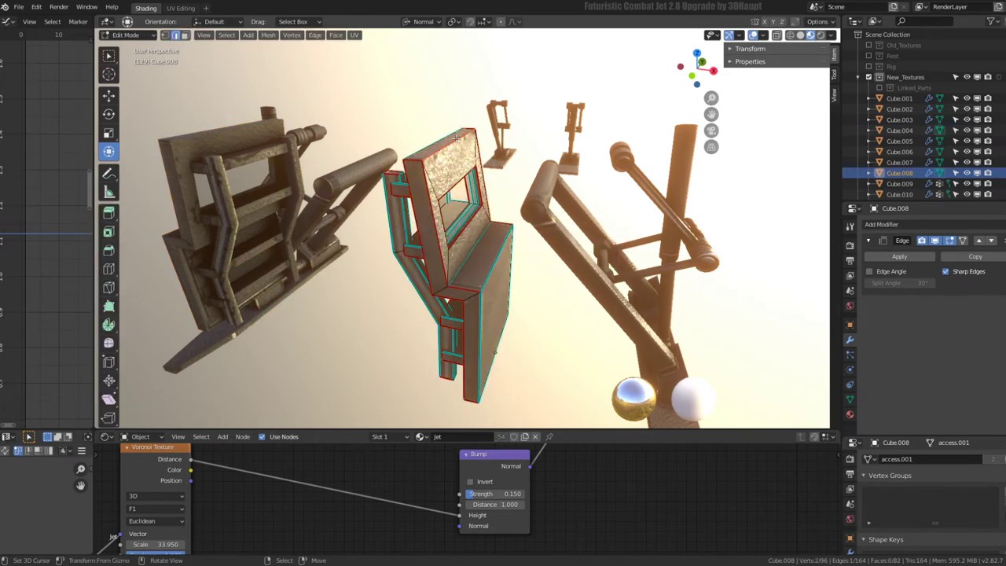
pyautogui.moveTo(460, 149); pyautogui.dragTo(478, 130)
pyautogui.moveTo(478, 130)
pyautogui.mouseDown(button='middle')
pyautogui.moveTo(519, 144)
pyautogui.moveTo(411, 147)
pyautogui.moveTo(462, 188)
pyautogui.moveTo(509, 155)
pyautogui.moveTo(424, 144)
pyautogui.moveTo(435, 163)
pyautogui.mouseUp(button='middle')
pyautogui.press('Tab')
pyautogui.press('Tab')
pyautogui.press('Tab')
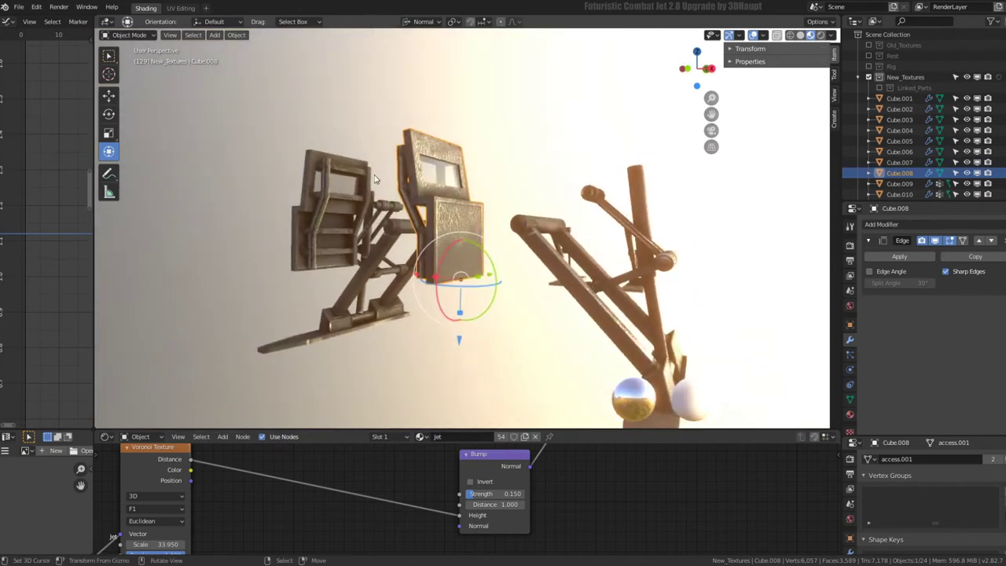
# Move Cube.004 into Linked_Parts and hide Cube.008
pyautogui.click(314, 208)
pyautogui.press('m')
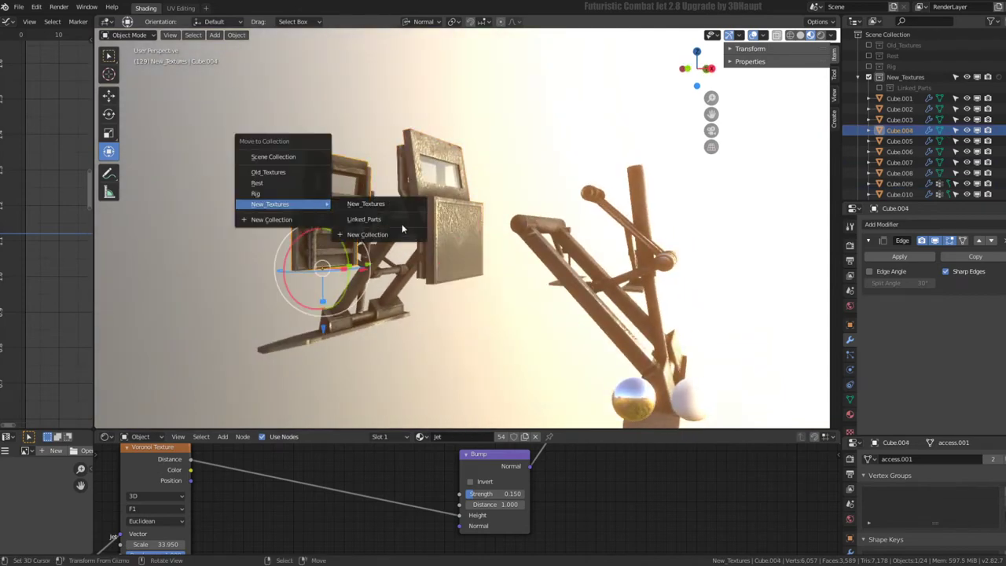
pyautogui.click(393, 220)
pyautogui.click(467, 194)
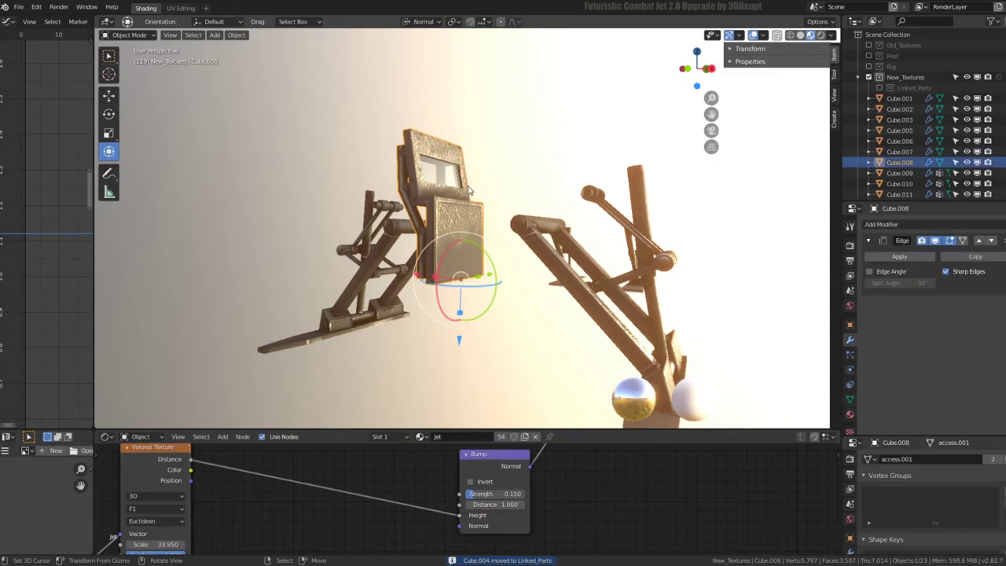
pyautogui.press('h')
pyautogui.moveTo(468, 190); pyautogui.dragTo(505, 178, button='middle')
# Inspect landing flaps.003's flap mesh in Edit Mode
pyautogui.click(505, 177)
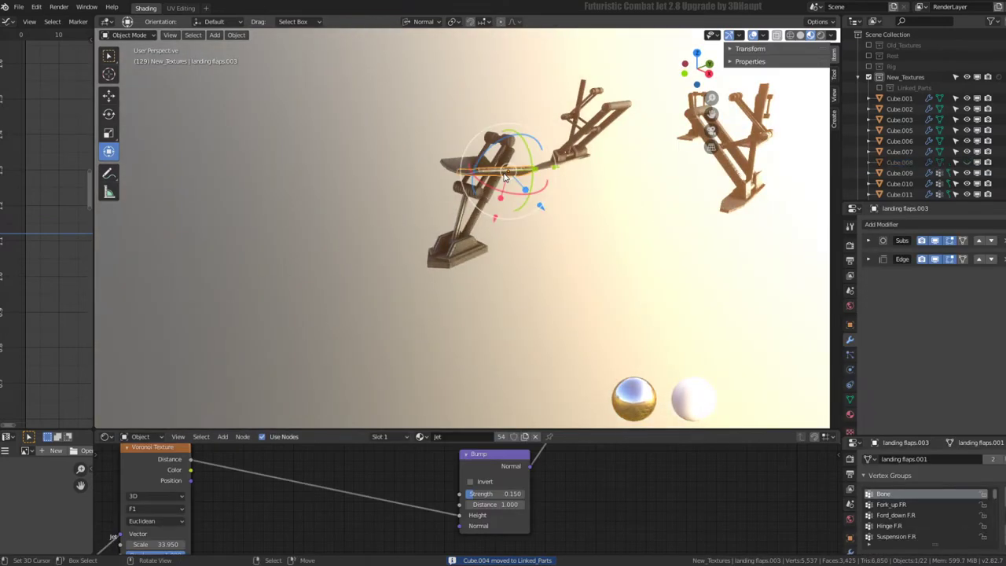
pyautogui.scroll(3, 504, 177)
pyautogui.moveTo(504, 178)
pyautogui.mouseDown(button='middle')
pyautogui.moveTo(555, 221)
pyautogui.moveTo(545, 224)
pyautogui.mouseUp(button='middle')
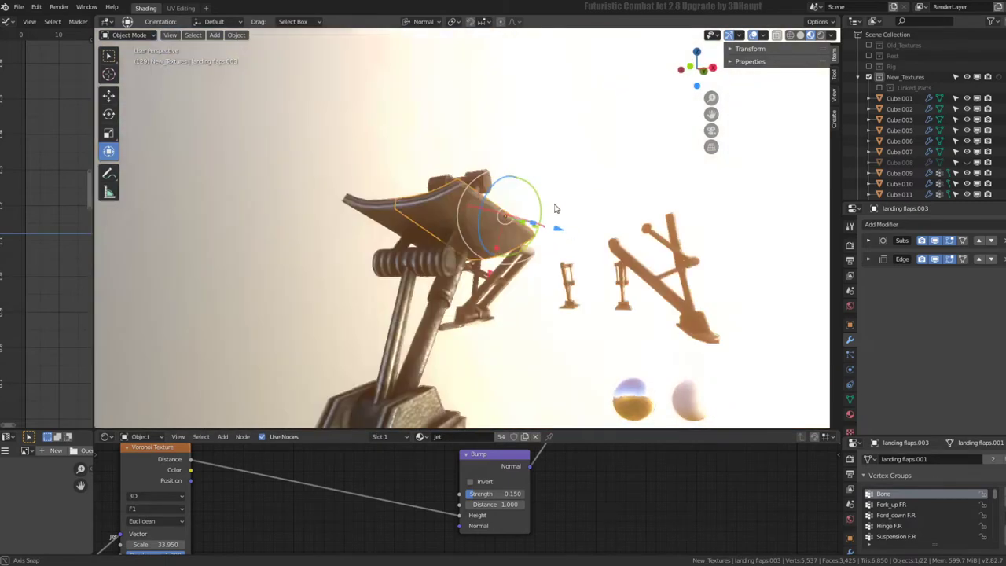
pyautogui.press('Tab')
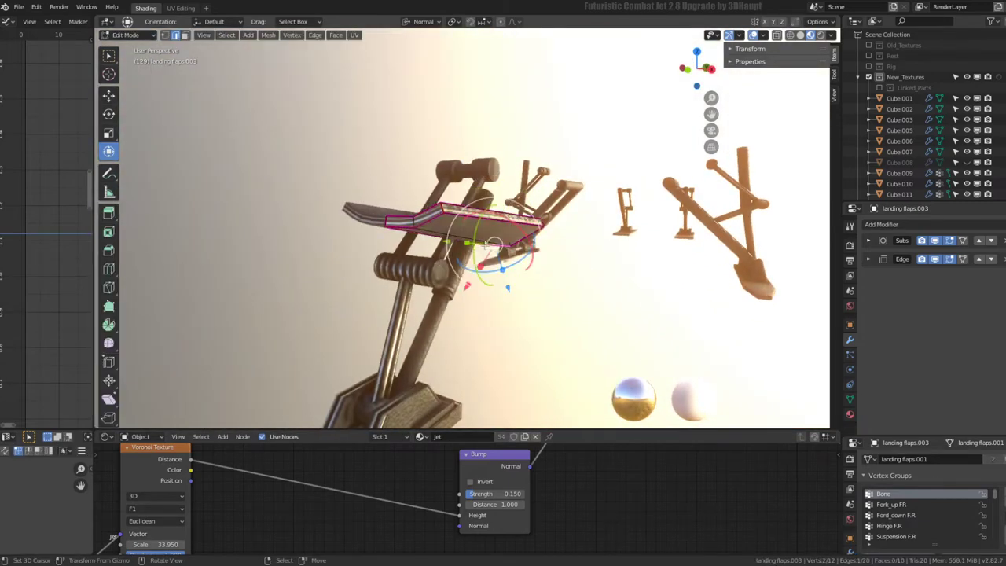
pyautogui.moveTo(543, 224); pyautogui.dragTo(485, 228, button='middle')
pyautogui.moveTo(588, 273); pyautogui.dragTo(638, 318, button='middle')
pyautogui.press('Tab')
pyautogui.press('Tab')
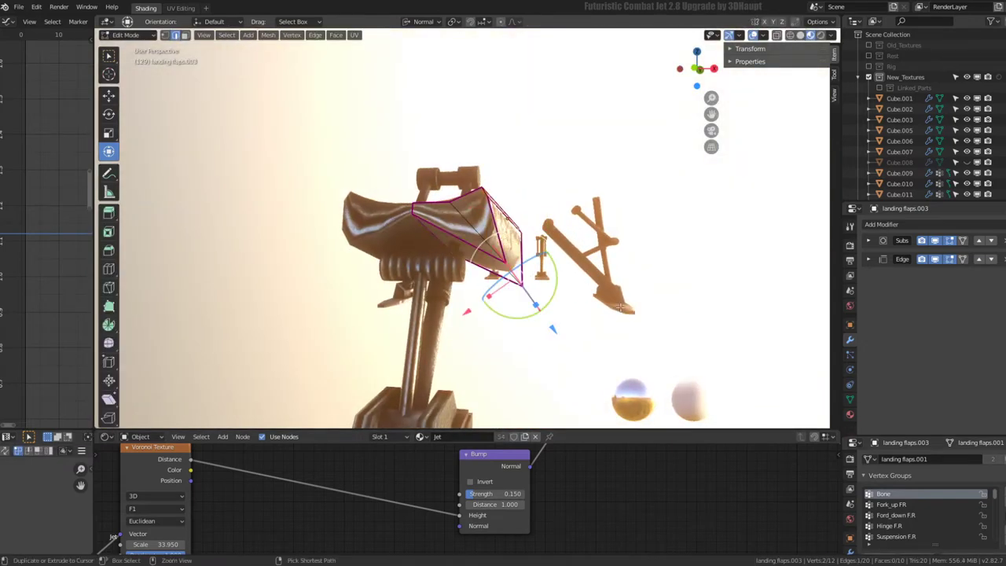
pyautogui.press('Tab')
pyautogui.press('Tab')
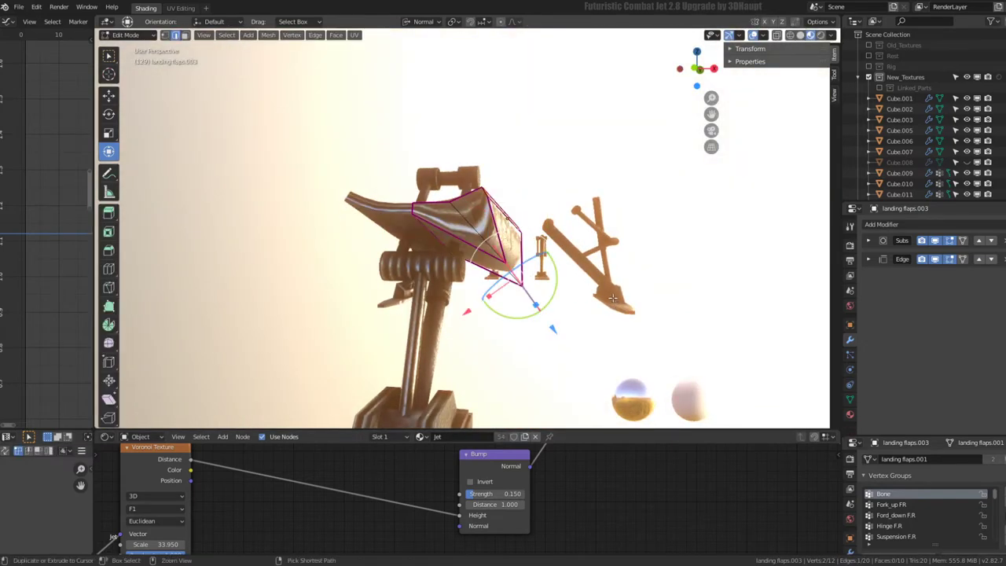
pyautogui.press('Tab')
# Hide landing flaps.003 and move landing flaps.002 into Linked_Parts
pyautogui.hotkey('ctrl', 'z')
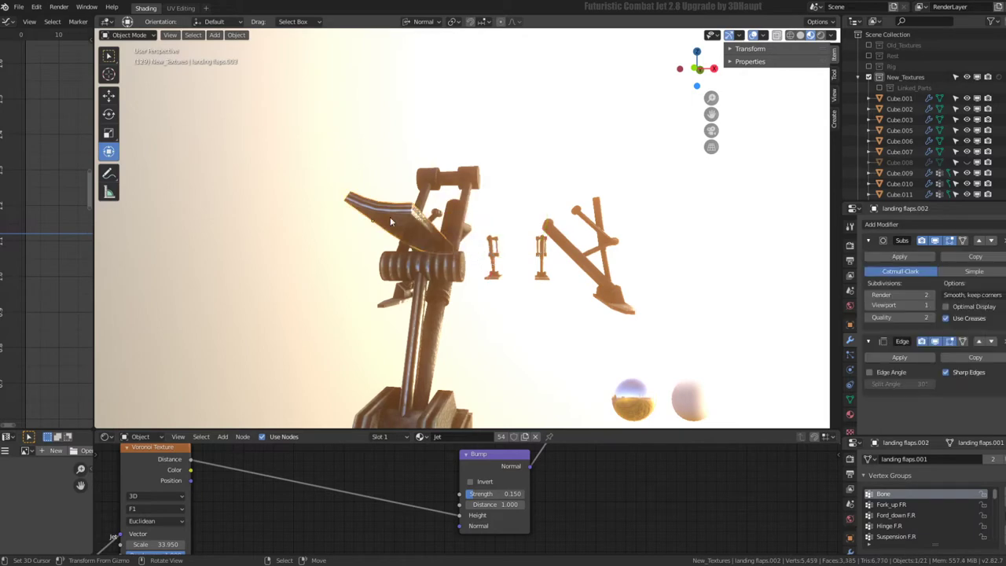
pyautogui.press('m')
pyautogui.click(448, 231)
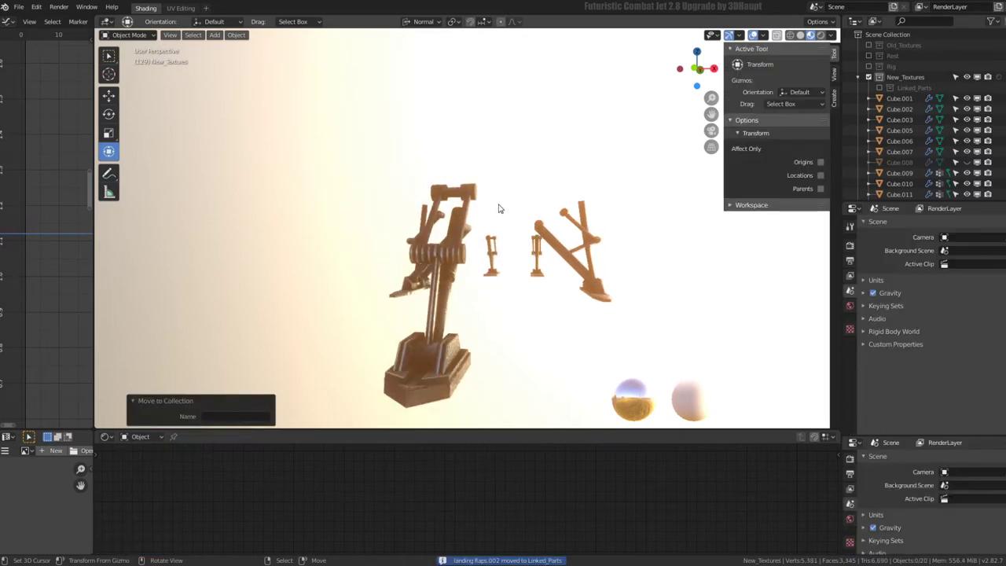
pyautogui.moveTo(498, 207); pyautogui.dragTo(444, 244, button='middle')
pyautogui.click(444, 243)
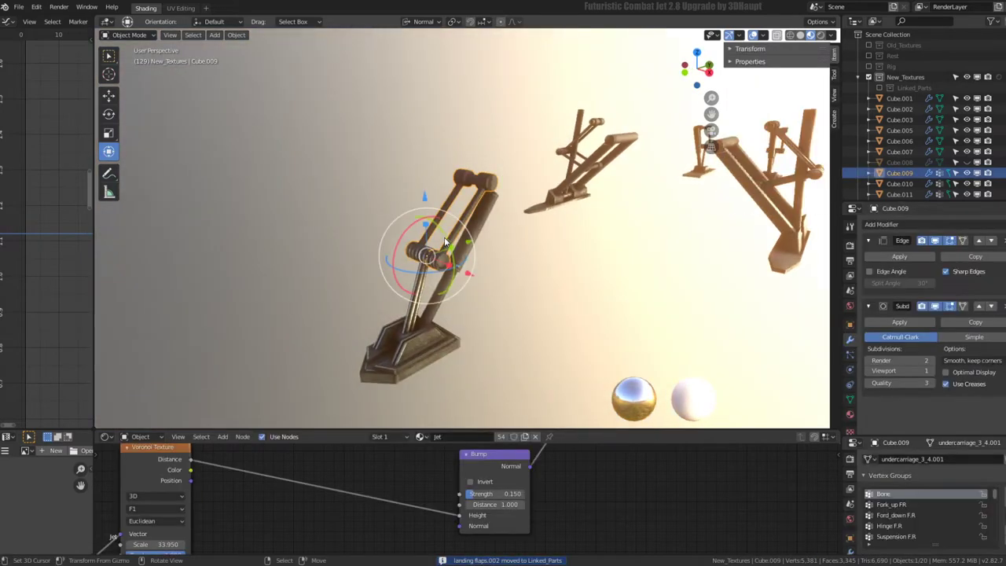
# Select objects linked to Cube.009, the lever Cube.011 and Cylinder.006, then hide them
pyautogui.hotkey('shift', 'l')
pyautogui.click(517, 217)
pyautogui.moveTo(520, 215)
pyautogui.mouseDown(button='middle')
pyautogui.moveTo(634, 191)
pyautogui.moveTo(713, 189)
pyautogui.moveTo(641, 191)
pyautogui.mouseUp(button='middle')
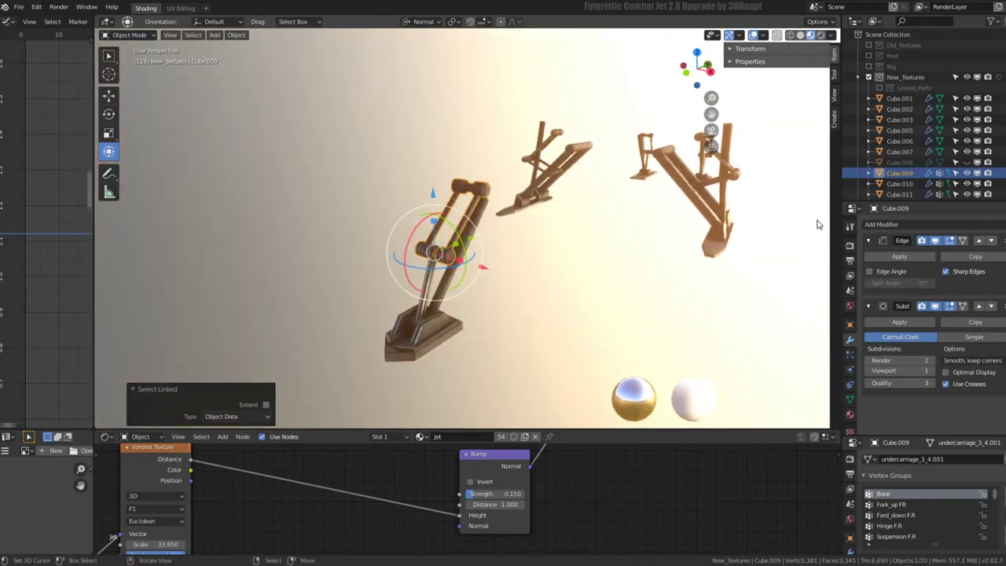
pyautogui.click(469, 187)
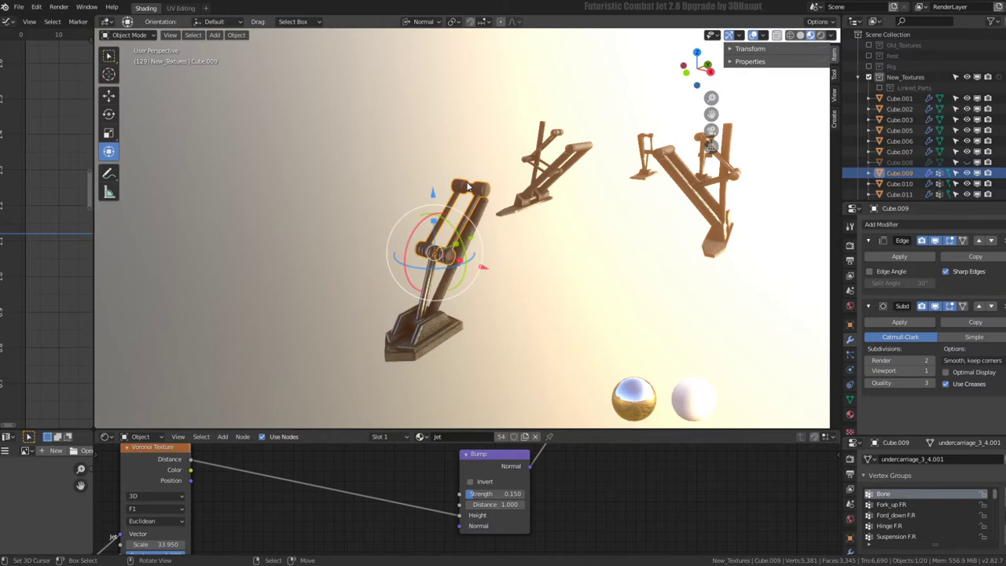
pyautogui.click(431, 271)
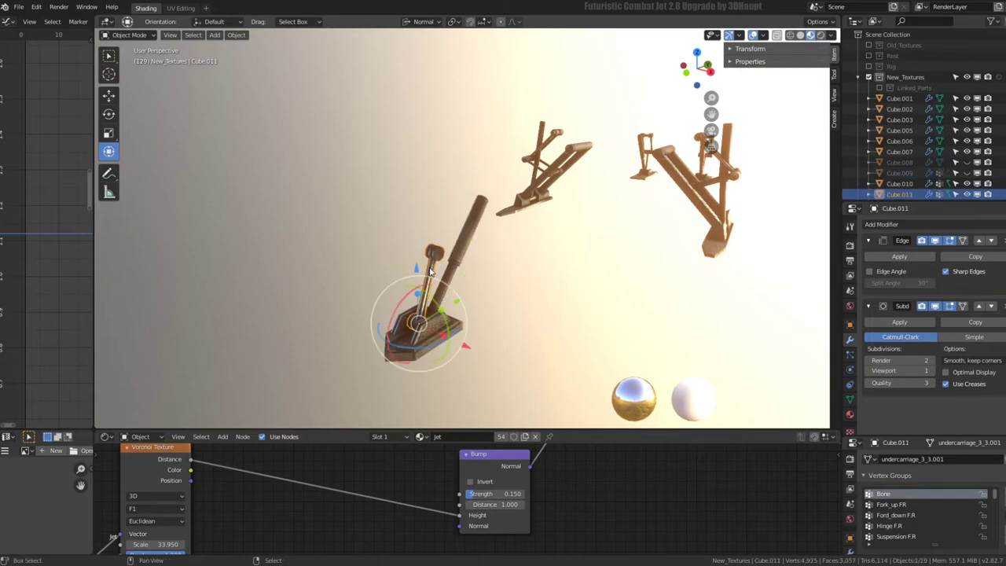
pyautogui.hotkey('ctrl', 'l')
pyautogui.click(430, 271)
pyautogui.moveTo(448, 252)
pyautogui.mouseDown(button='middle')
pyautogui.moveTo(566, 218)
pyautogui.moveTo(438, 224)
pyautogui.moveTo(433, 246)
pyautogui.mouseUp(button='middle')
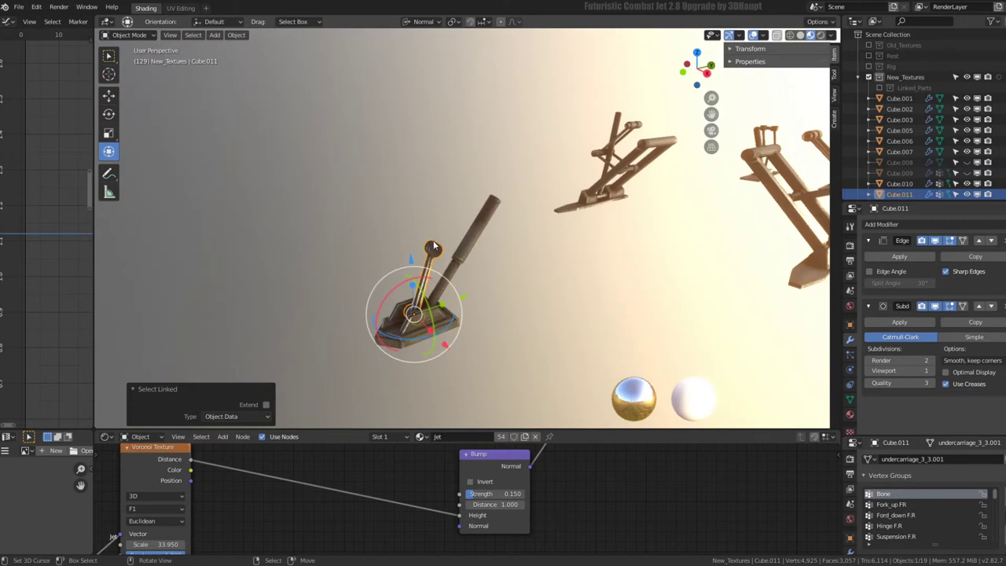
pyautogui.click(437, 251)
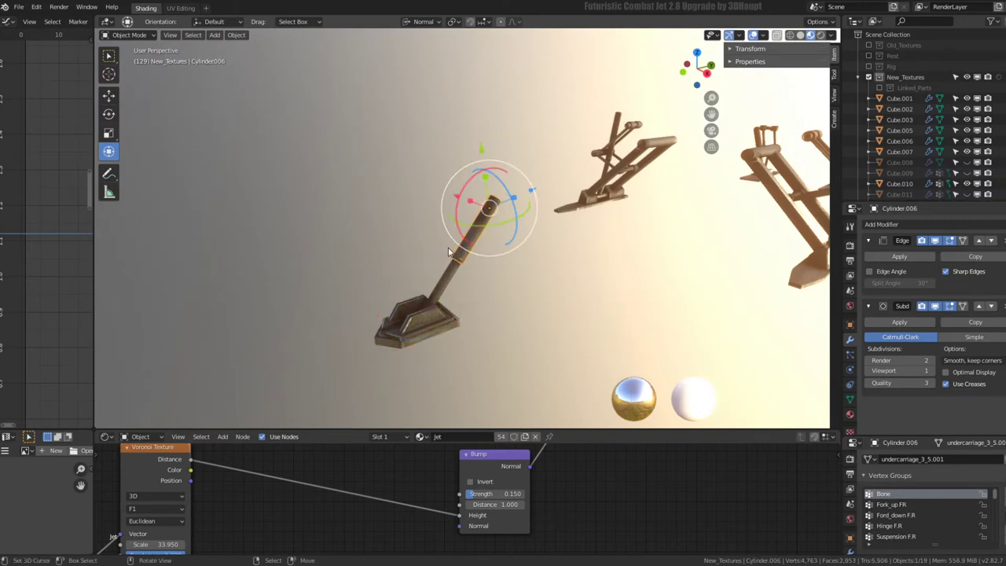
pyautogui.hotkey('ctrl', 'l')
pyautogui.click(447, 247)
pyautogui.moveTo(447, 247); pyautogui.dragTo(460, 242, button='middle')
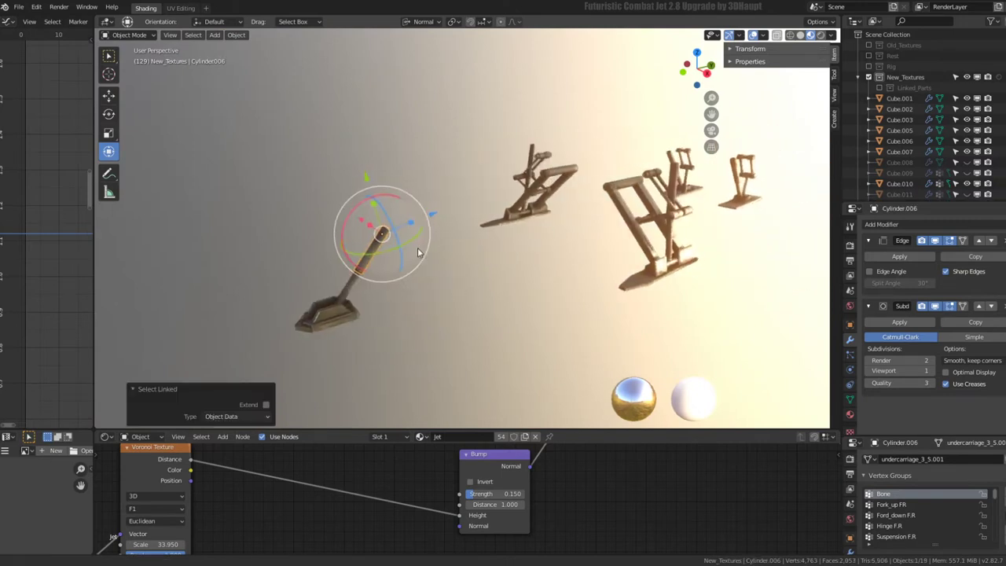
pyautogui.press('h')
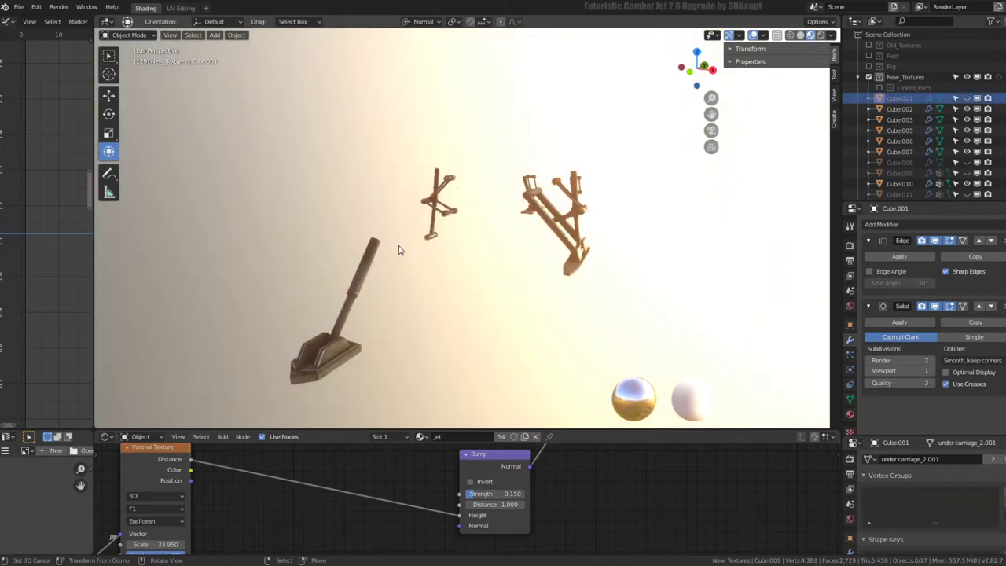
# Check linked-data selections for Cylinder.006, Cube.010 and Cube.005, then deselect everything
pyautogui.click(364, 260)
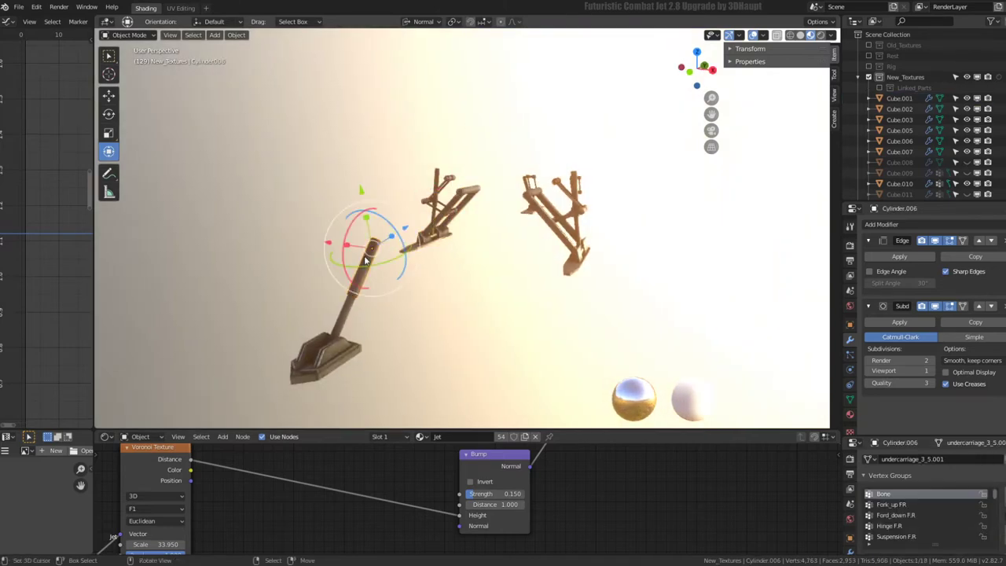
pyautogui.hotkey('ctrl', 'l')
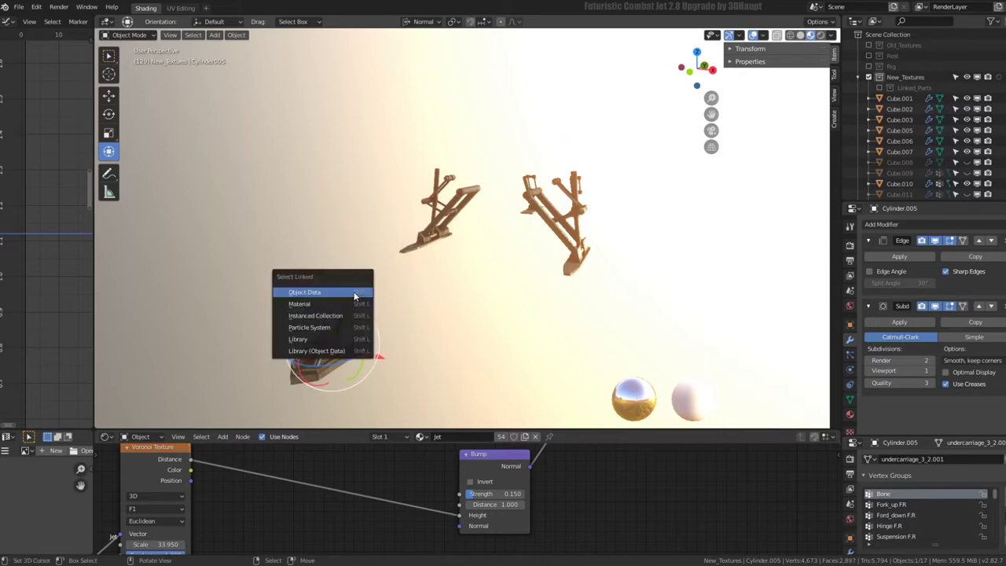
pyautogui.click(354, 297)
pyautogui.moveTo(353, 297)
pyautogui.mouseDown(button='middle')
pyautogui.moveTo(791, 382)
pyautogui.moveTo(364, 341)
pyautogui.moveTo(606, 249)
pyautogui.moveTo(309, 281)
pyautogui.moveTo(369, 305)
pyautogui.mouseUp(button='middle')
pyautogui.click(369, 304)
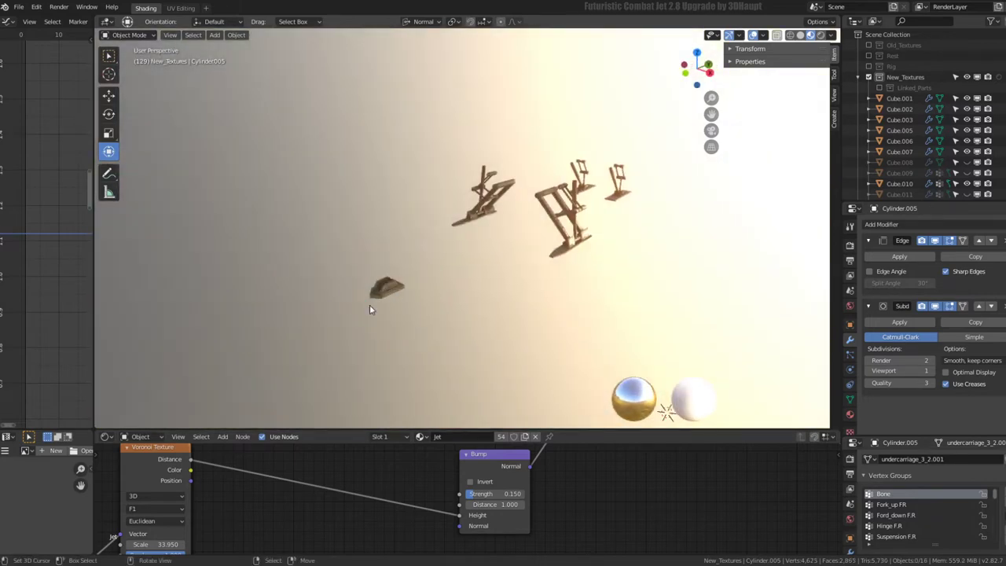
pyautogui.click(586, 240)
pyautogui.press('KP_Decimal')
pyautogui.moveTo(587, 226)
pyautogui.mouseDown(button='middle')
pyautogui.moveTo(244, 157)
pyautogui.moveTo(421, 201)
pyautogui.moveTo(569, 349)
pyautogui.mouseUp(button='middle')
pyautogui.click(570, 349)
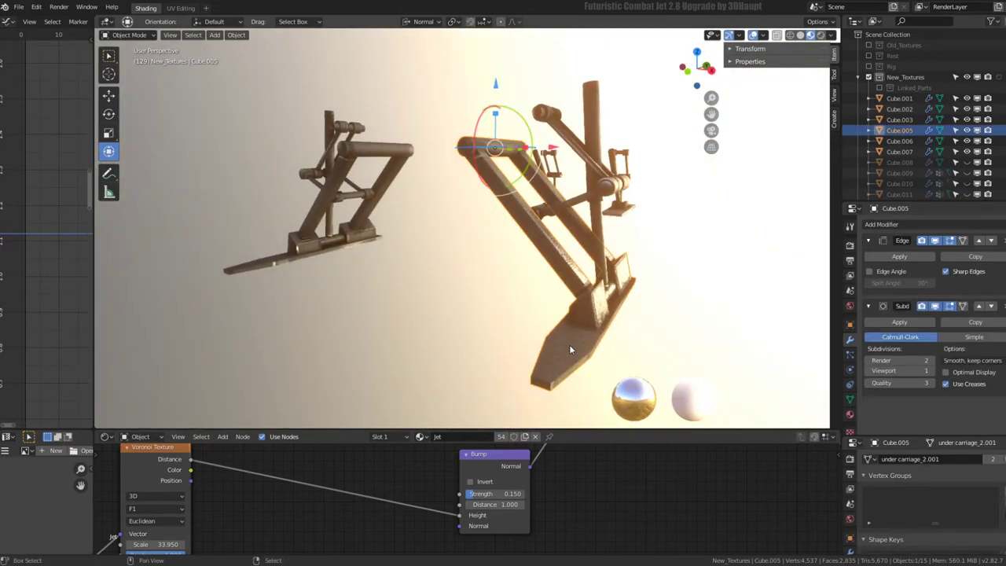
pyautogui.hotkey('shift', 'l')
pyautogui.click(571, 349)
pyautogui.hotkey('alt', 'a')
# Move Cube.001 and Cylinder.003 into the Linked_Parts collection
pyautogui.click(289, 244)
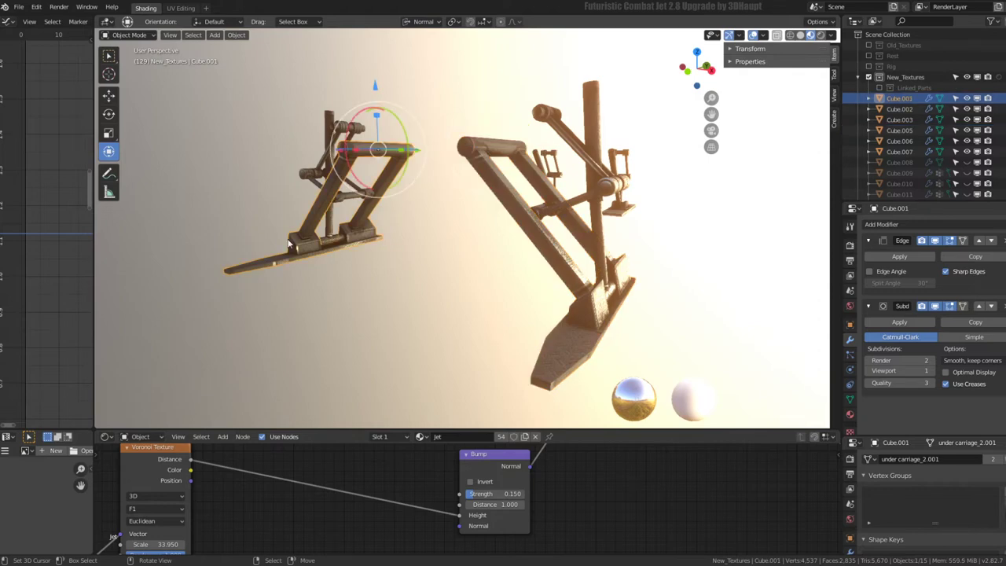
pyautogui.press('m')
pyautogui.click(351, 256)
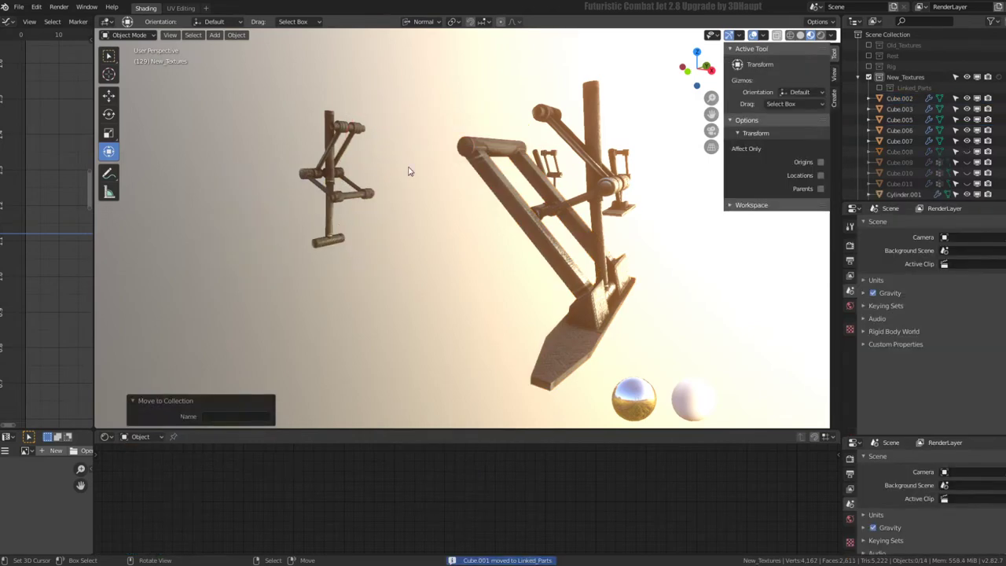
pyautogui.click(342, 250)
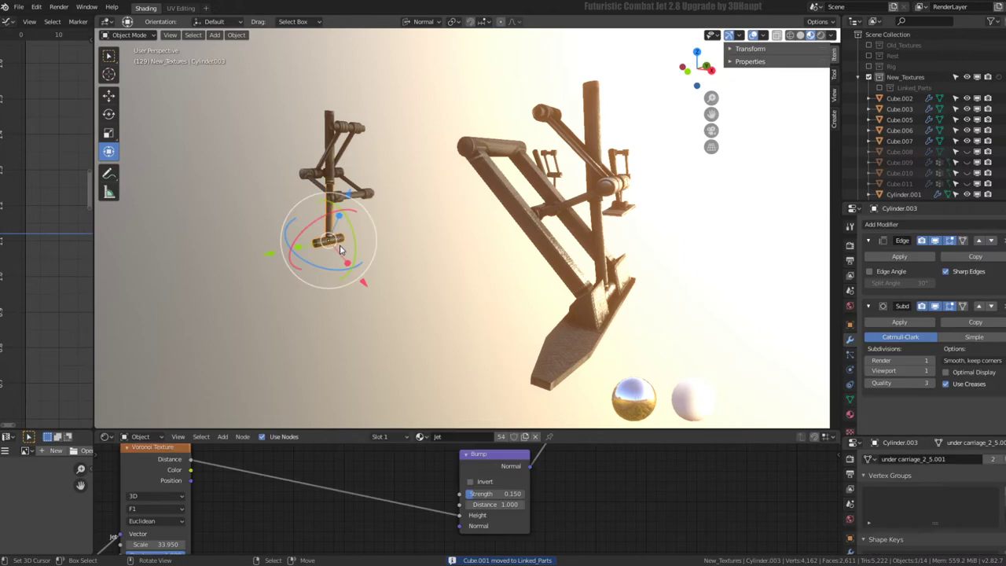
pyautogui.moveTo(342, 250)
pyautogui.mouseDown(button='middle')
pyautogui.moveTo(472, 232)
pyautogui.moveTo(370, 233)
pyautogui.mouseUp(button='middle')
pyautogui.press('m')
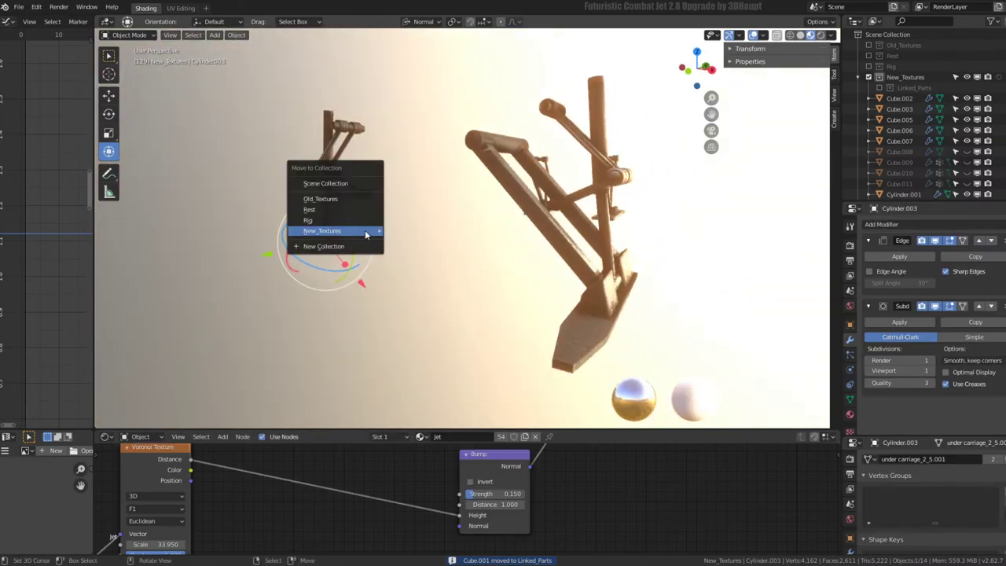
pyautogui.click(417, 246)
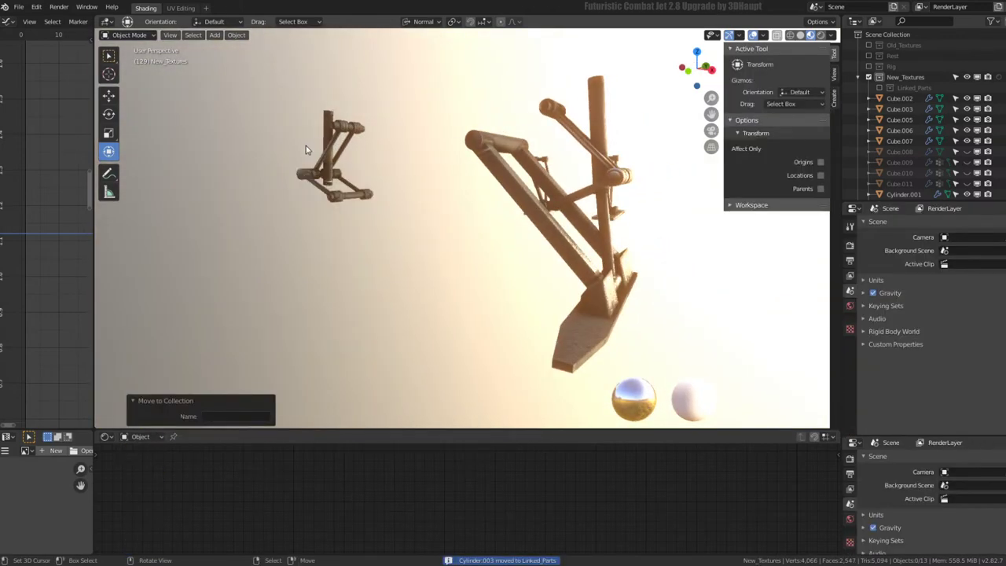
# Move Cylinder.002, Cube.003 and Cube.002 into Linked_Parts as well
pyautogui.click(329, 110)
pyautogui.press('m')
pyautogui.click(385, 124)
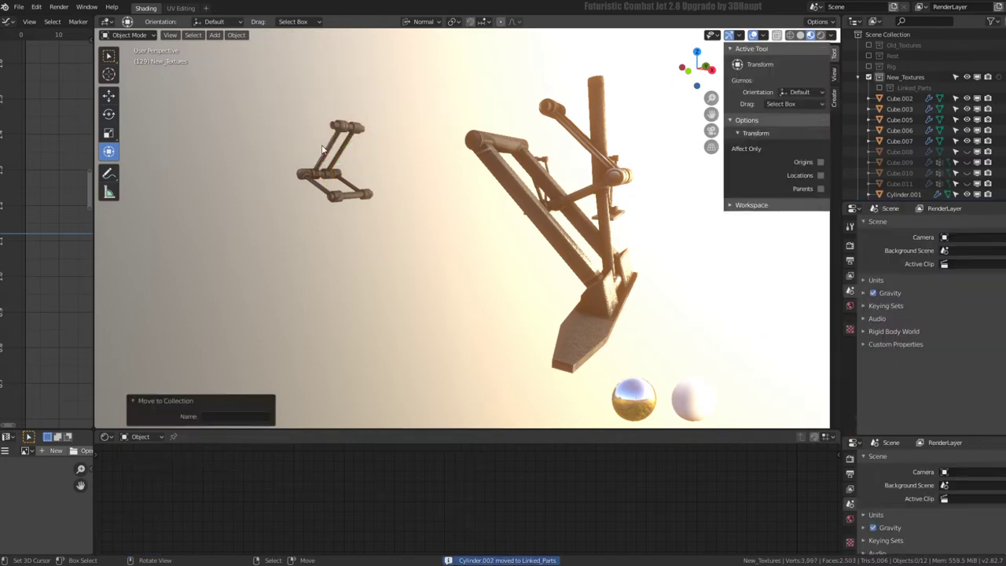
pyautogui.click(324, 151)
pyautogui.press('m')
pyautogui.click(378, 160)
pyautogui.click(325, 174)
pyautogui.press('m')
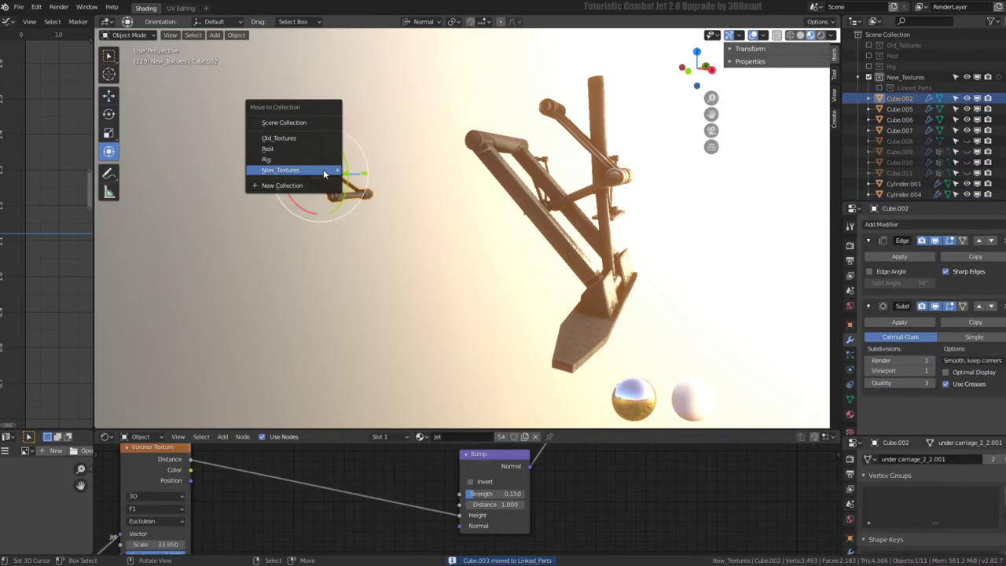
pyautogui.click(387, 185)
# Hide the frame and base plate parts, starting with top bar Cube.005
pyautogui.moveTo(388, 189)
pyautogui.mouseDown(button='middle')
pyautogui.moveTo(508, 202)
pyautogui.moveTo(448, 164)
pyautogui.moveTo(413, 111)
pyautogui.moveTo(459, 226)
pyautogui.mouseUp(button='middle')
pyautogui.scroll(3, 471, 193)
pyautogui.click(411, 107)
pyautogui.press('h')
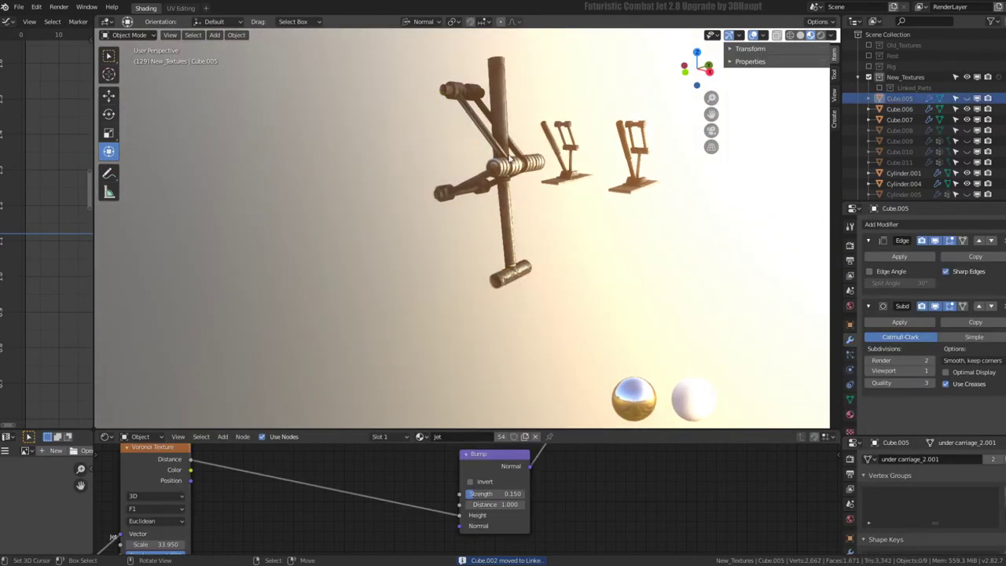
pyautogui.press('h')
# Select stands Jet.034 and Jet.035, collapsing Jet.035's Edge Split and Mirror modifier panels
pyautogui.click(504, 169)
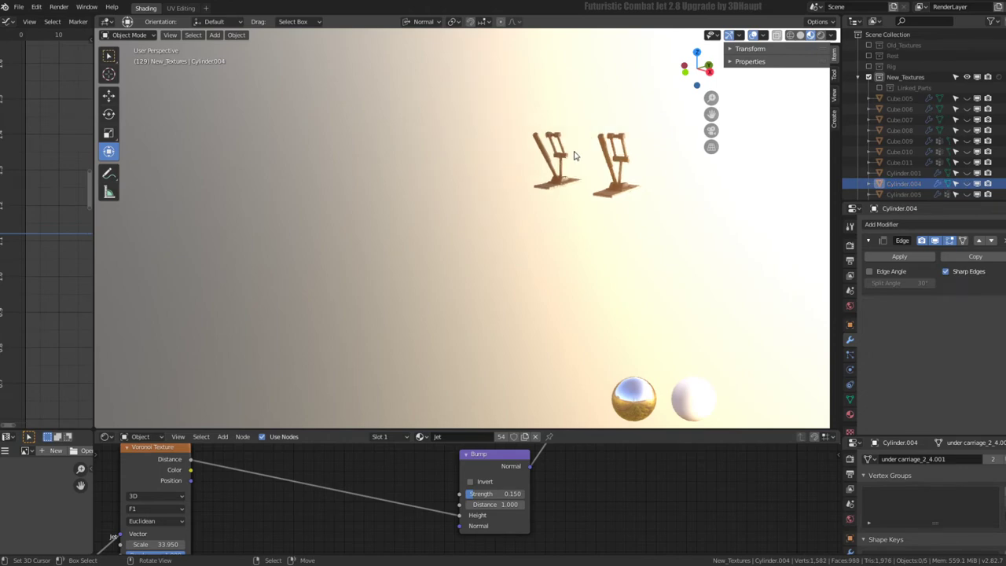
pyautogui.scroll(3, 574, 156)
pyautogui.moveTo(510, 155); pyautogui.dragTo(493, 166, button='middle')
pyautogui.scroll(3, 492, 167)
pyautogui.moveTo(383, 164)
pyautogui.mouseDown(button='middle')
pyautogui.moveTo(364, 171)
pyautogui.moveTo(364, 131)
pyautogui.moveTo(433, 171)
pyautogui.moveTo(593, 173)
pyautogui.moveTo(390, 131)
pyautogui.moveTo(291, 135)
pyautogui.moveTo(326, 169)
pyautogui.moveTo(472, 175)
pyautogui.moveTo(495, 186)
pyautogui.moveTo(584, 180)
pyautogui.moveTo(545, 234)
pyautogui.moveTo(543, 283)
pyautogui.moveTo(540, 177)
pyautogui.mouseUp(button='middle')
pyautogui.scroll(-4, 433, 170)
pyautogui.scroll(3, 594, 173)
pyautogui.click(541, 177)
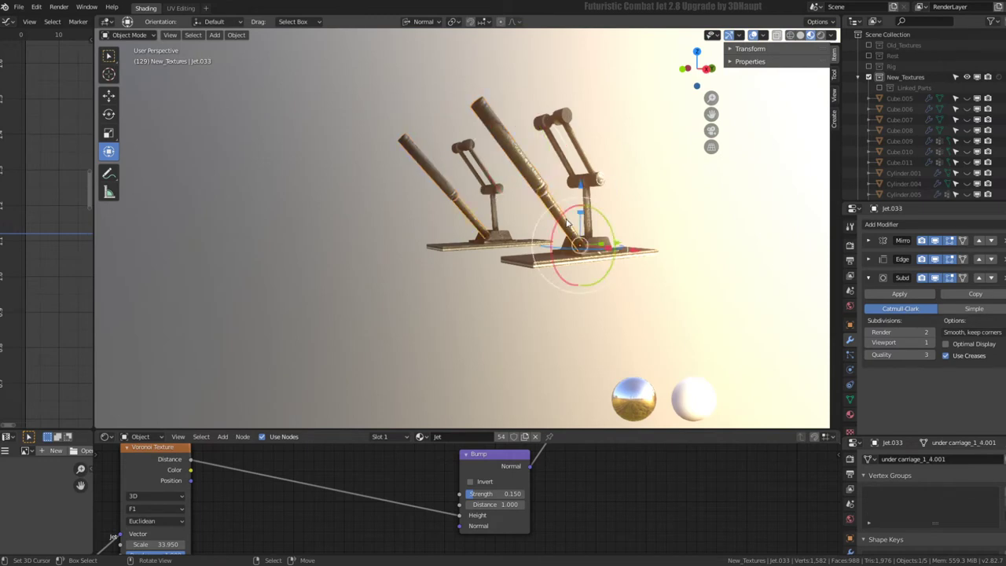
pyautogui.click(567, 224)
pyautogui.click(869, 241)
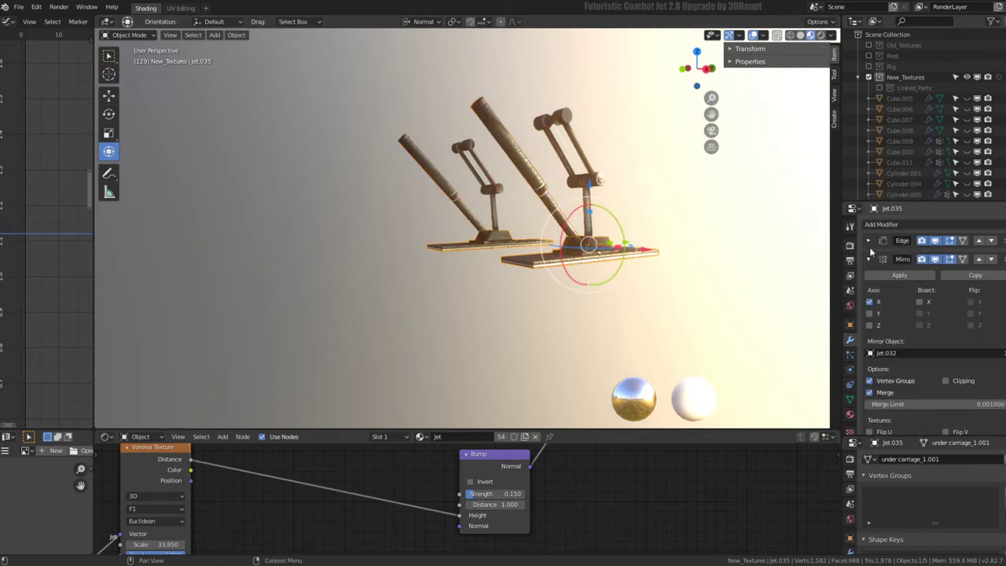
pyautogui.click(868, 259)
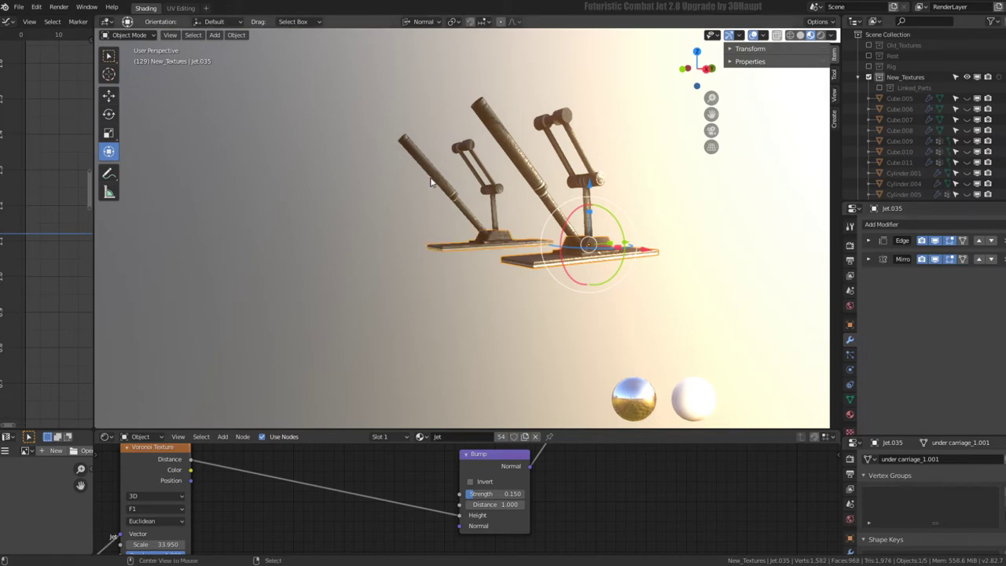
# Select the whole jet, put it in Edit Mode with all mesh selected, in UV Editing
pyautogui.scroll(-4, 430, 169)
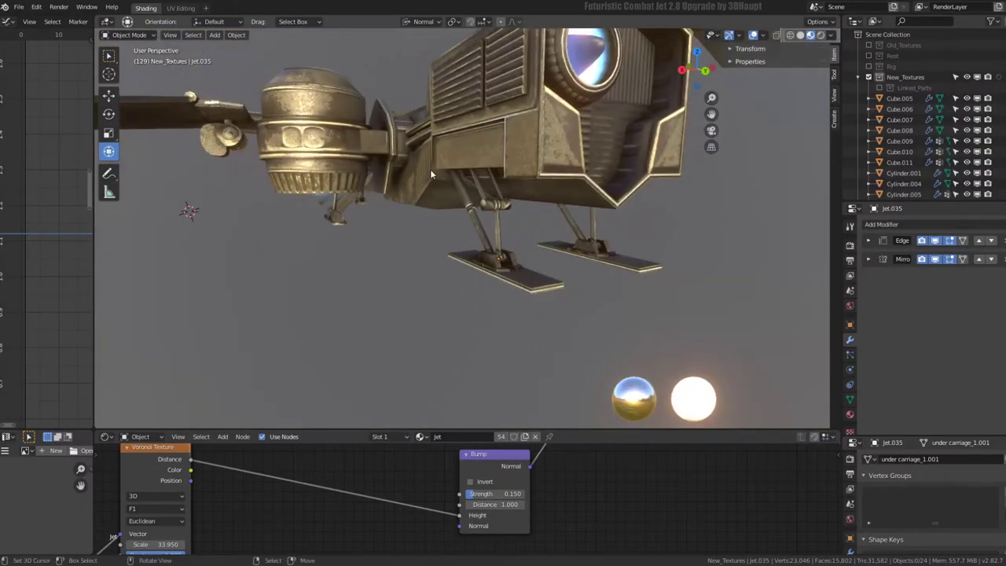
pyautogui.moveTo(430, 169)
pyautogui.mouseDown(button='middle')
pyautogui.moveTo(373, 180)
pyautogui.moveTo(487, 186)
pyautogui.moveTo(534, 214)
pyautogui.moveTo(563, 203)
pyautogui.moveTo(517, 222)
pyautogui.mouseUp(button='middle')
pyautogui.click(540, 206)
pyautogui.scroll(5, 540, 204)
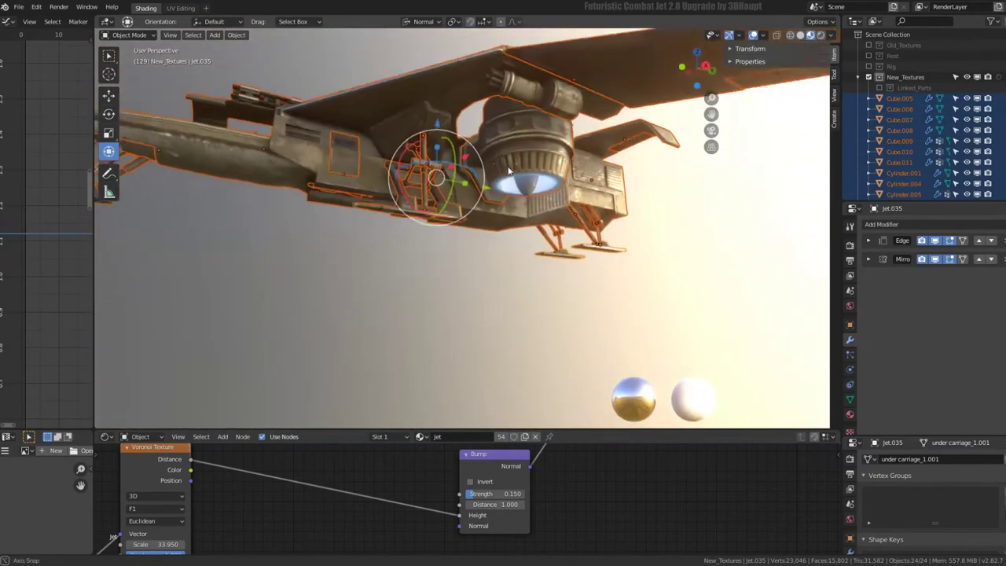
pyautogui.press('Tab')
pyautogui.press('a')
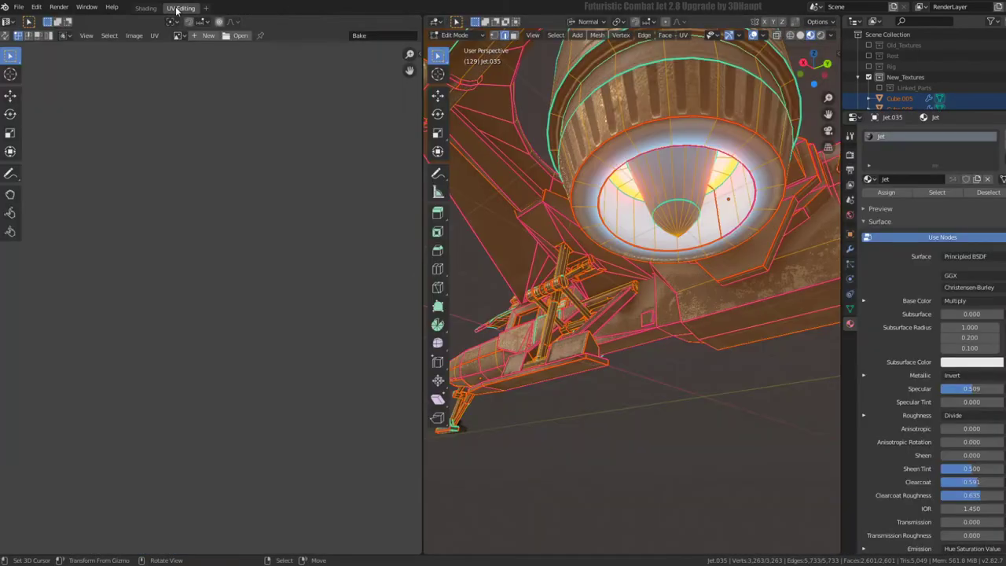
pyautogui.click(180, 8)
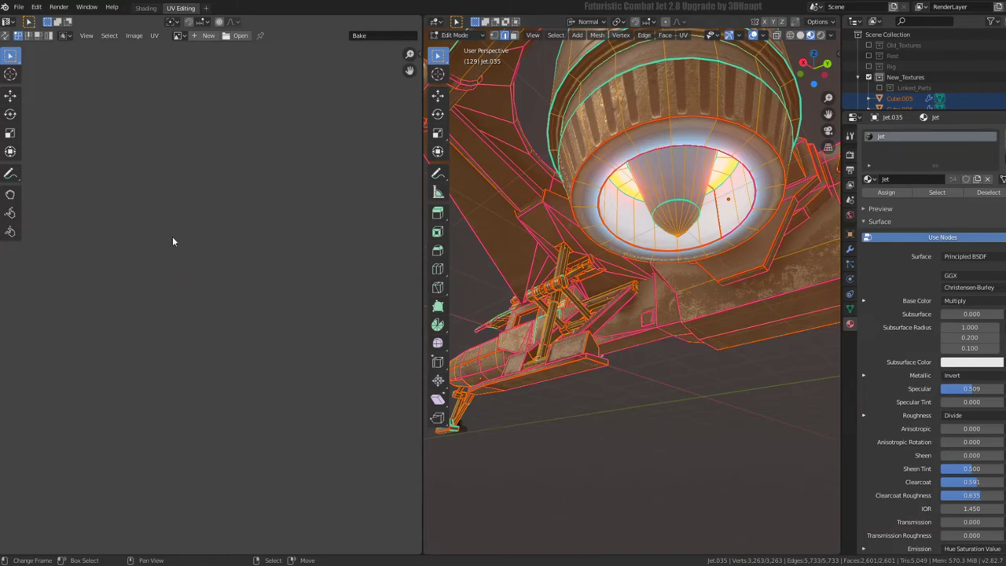
# Frame and inspect the UV islands, hide the linked selection, then frame the jet from above
pyautogui.press('Home')
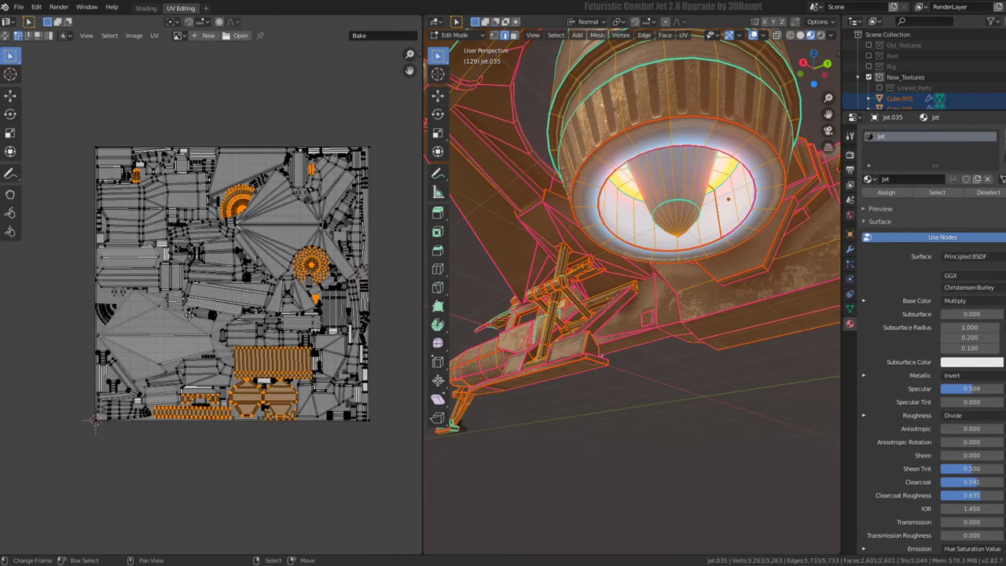
pyautogui.press('a')
pyautogui.scroll(2, 262, 275)
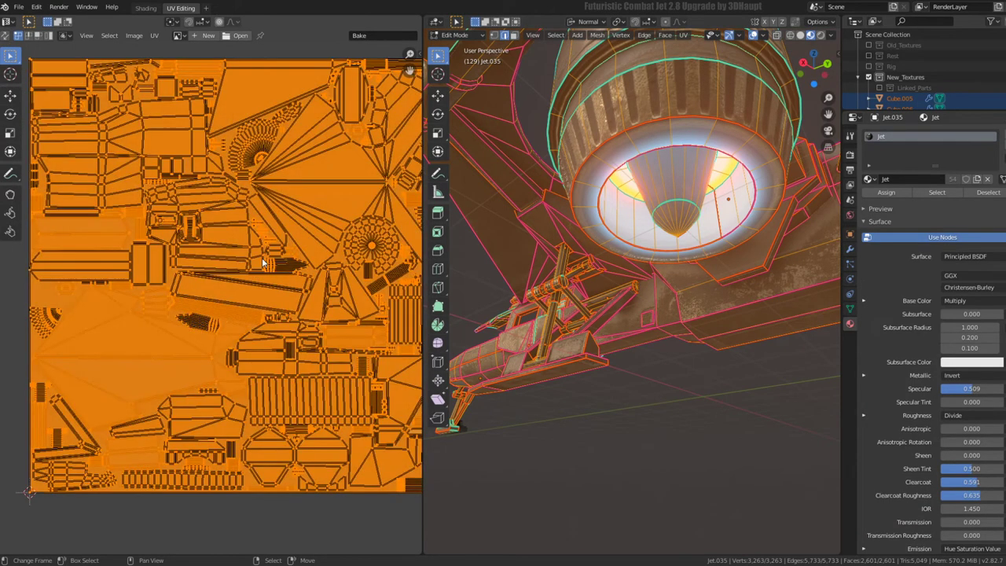
pyautogui.scroll(-3, 263, 264)
pyautogui.scroll(2, 319, 197)
pyautogui.moveTo(324, 202); pyautogui.dragTo(313, 214, button='middle')
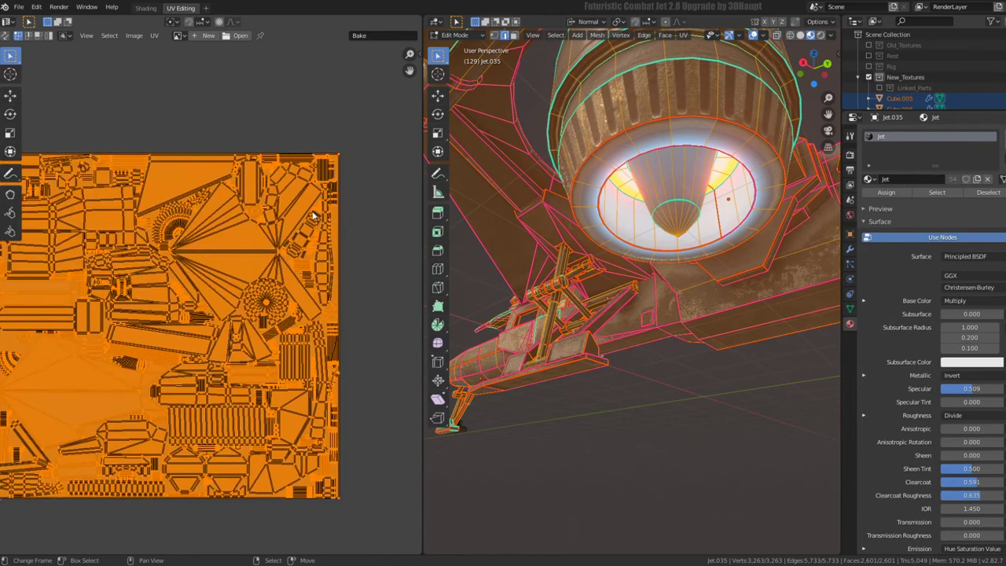
pyautogui.scroll(1, 312, 214)
pyautogui.click(349, 169)
pyautogui.press('l')
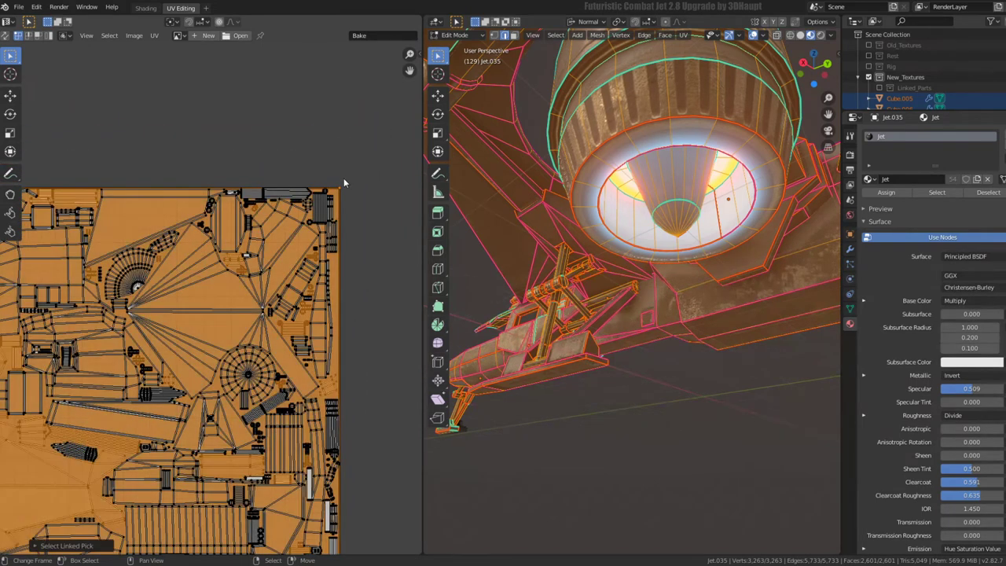
pyautogui.press('h')
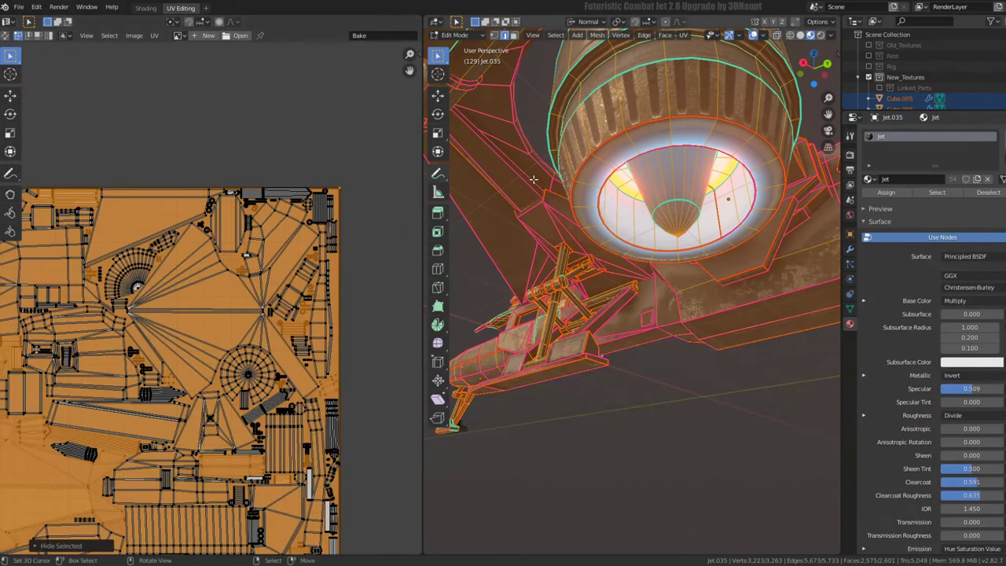
pyautogui.press('Home')
pyautogui.moveTo(529, 180); pyautogui.dragTo(652, 275, button='middle')
# Check the UVs of wing Jet.030 and fuselage Jet.032, then hide the fuselage
pyautogui.press('Tab')
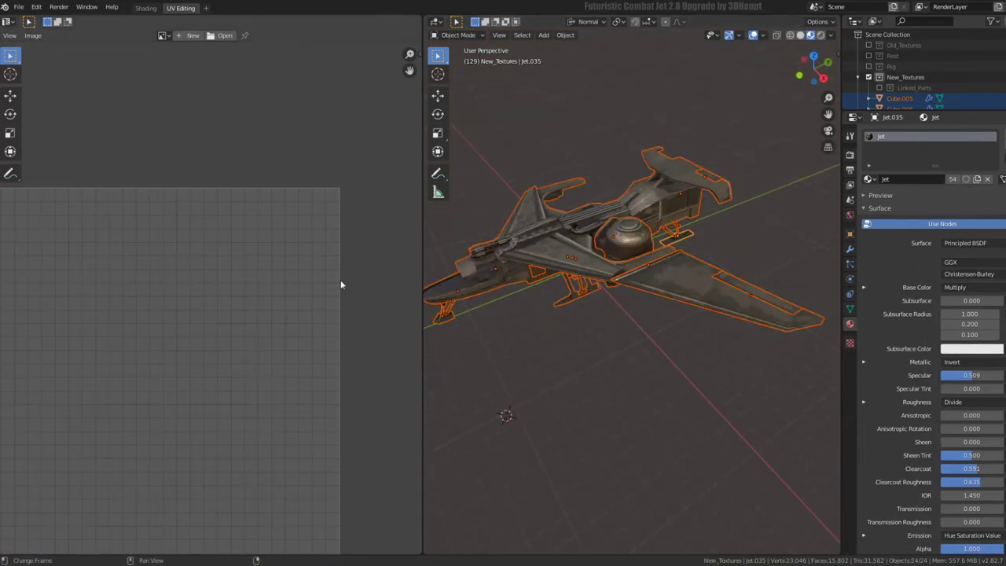
pyautogui.click(651, 271)
pyautogui.press('Tab')
pyautogui.press('Home')
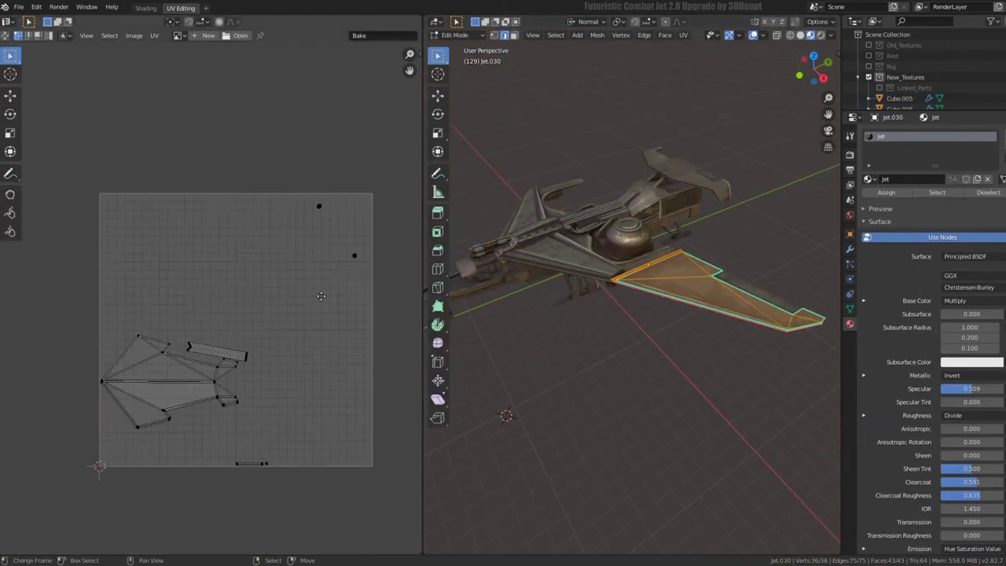
pyautogui.press('Tab')
pyautogui.click(589, 271)
pyautogui.press('Tab')
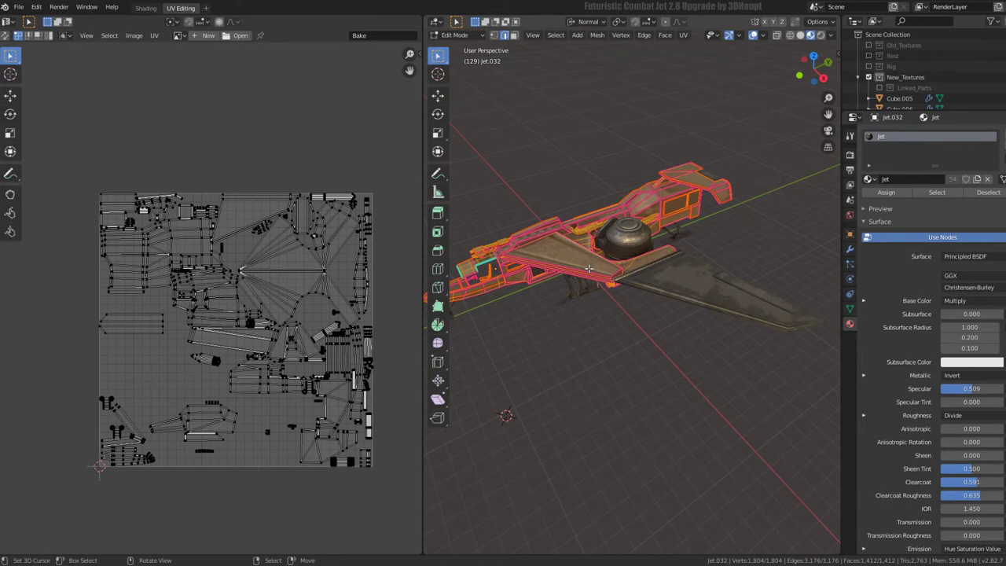
pyautogui.press('Tab')
pyautogui.press('h')
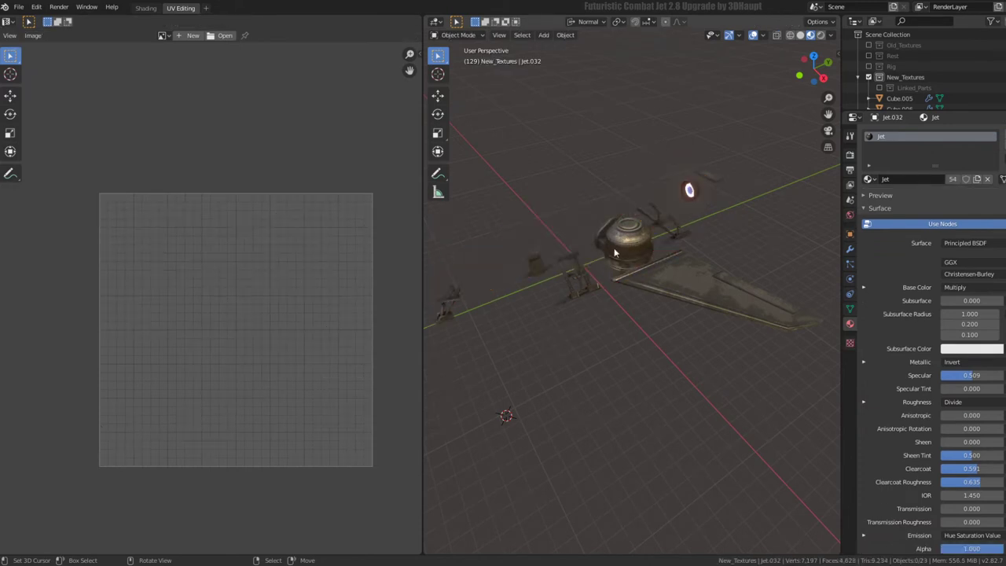
# Check the dome Jet.038 and Cube.005 UVs, reveal hidden parts, and add the wing
pyautogui.click(612, 249)
pyautogui.press('Tab')
pyautogui.press('Tab')
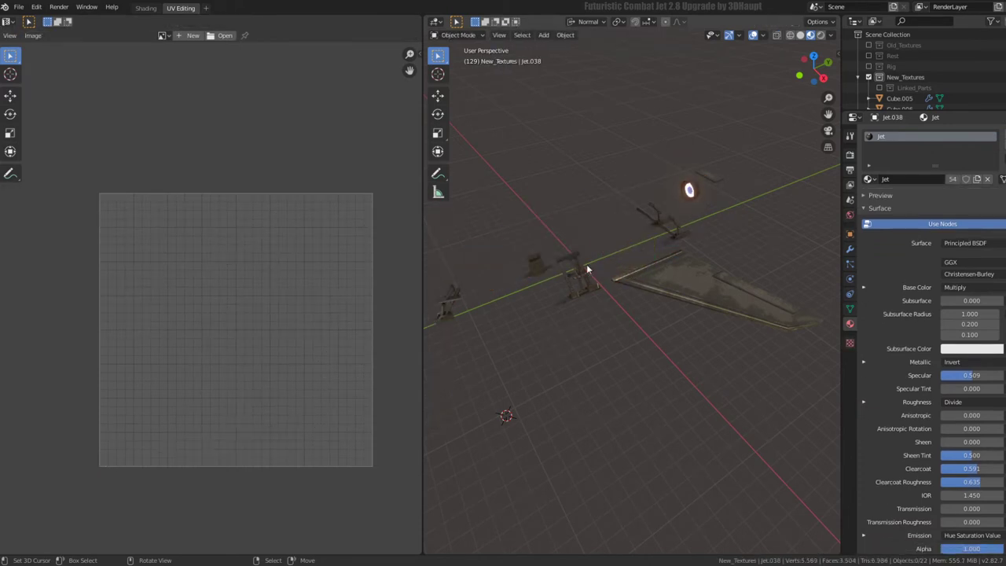
pyautogui.click(587, 265)
pyautogui.press('Tab')
pyautogui.press('Tab')
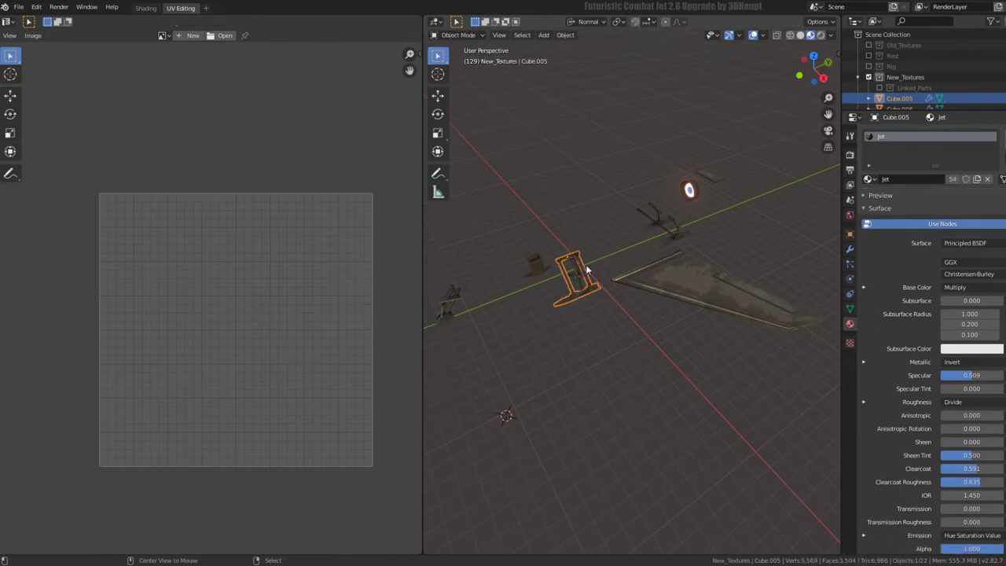
pyautogui.hotkey('alt', 'h')
pyautogui.press('Tab')
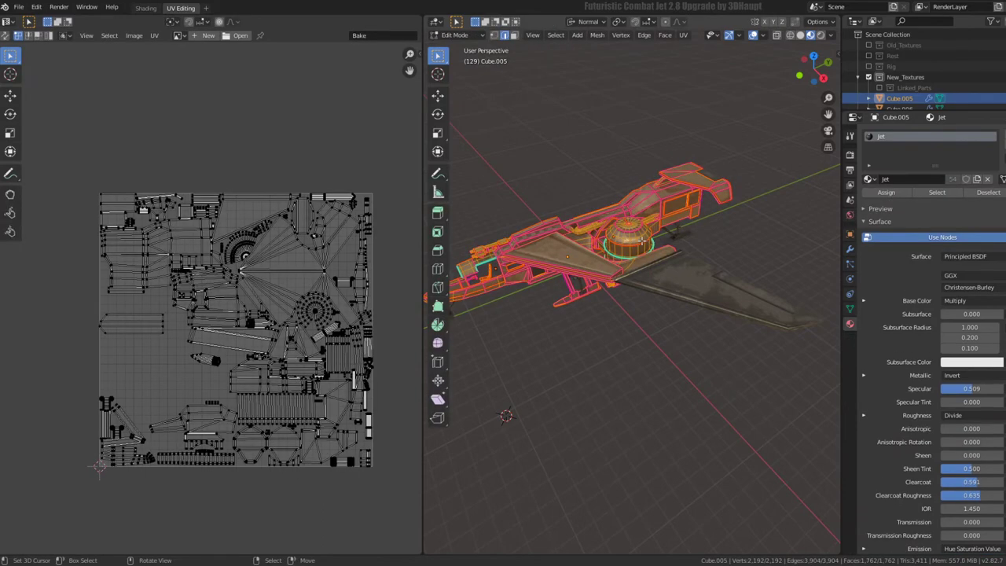
pyautogui.press('Tab')
pyautogui.keyDown('shift'); pyautogui.click(677, 284); pyautogui.keyUp('shift')
pyautogui.press('Tab')
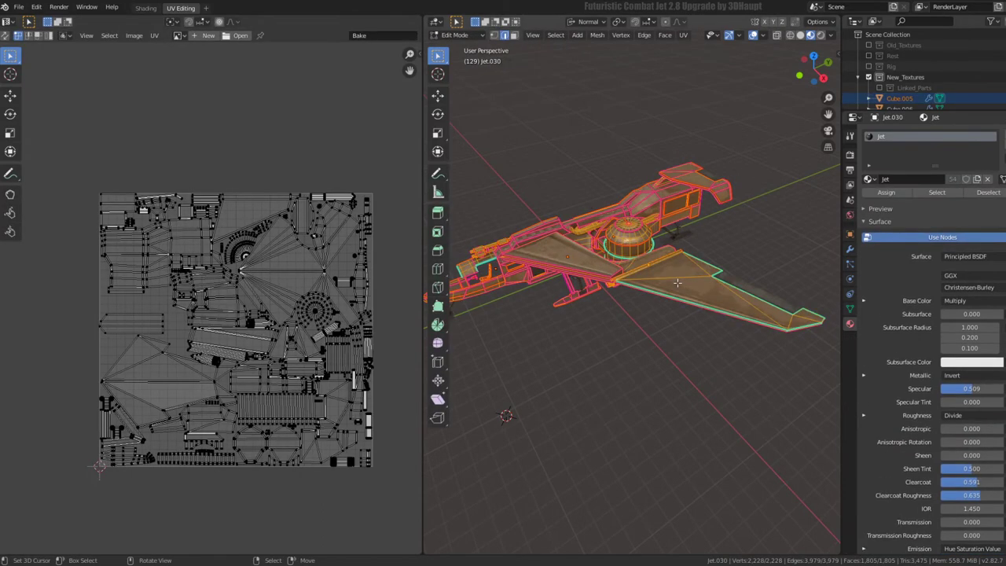
pyautogui.press('a')
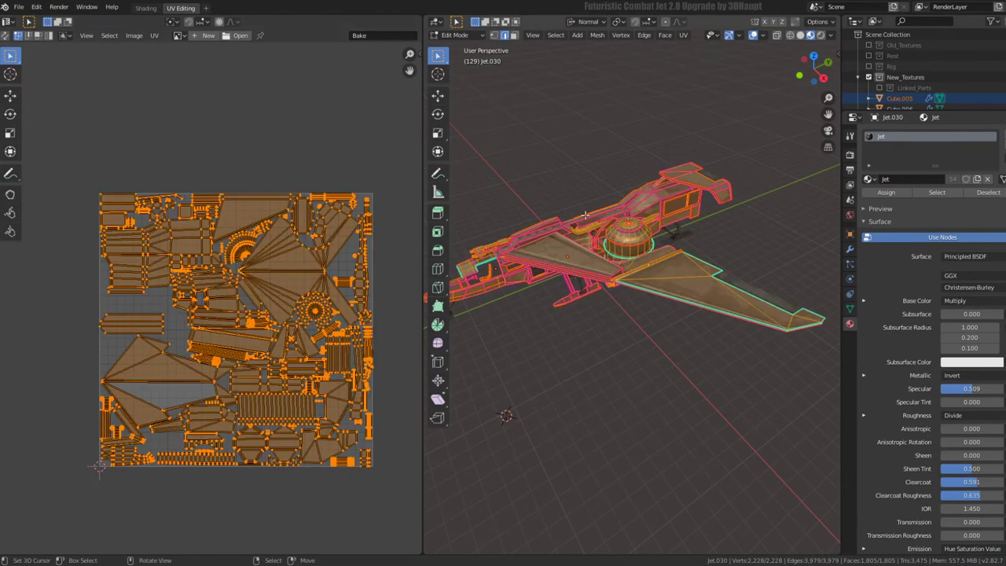
pyautogui.press('Tab')
# Add Cylinder.005 and select all mesh in Edit Mode to show the combined UV islands
pyautogui.moveTo(585, 215); pyautogui.dragTo(592, 331, button='middle')
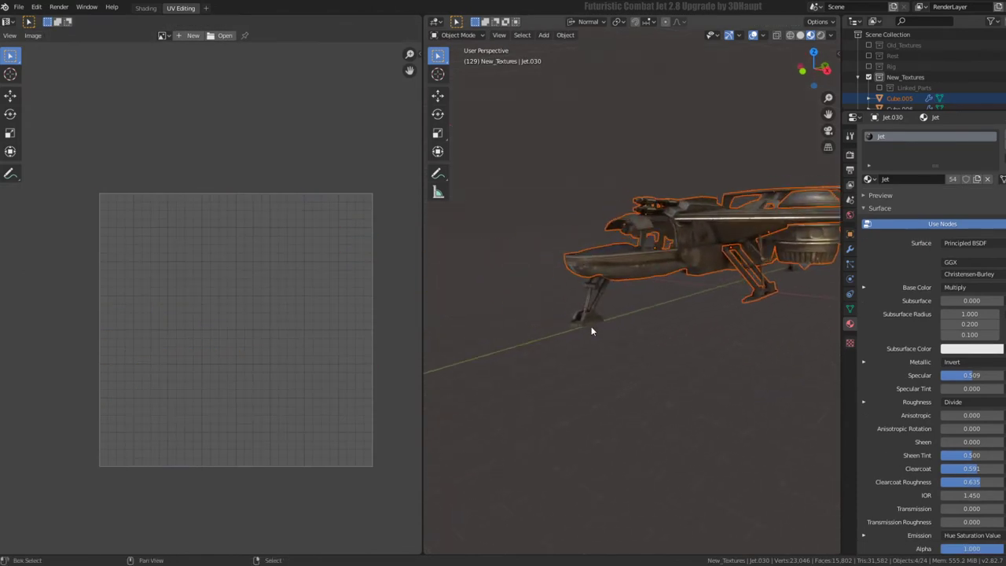
pyautogui.press('Tab')
pyautogui.hotkey('alt', 'a')
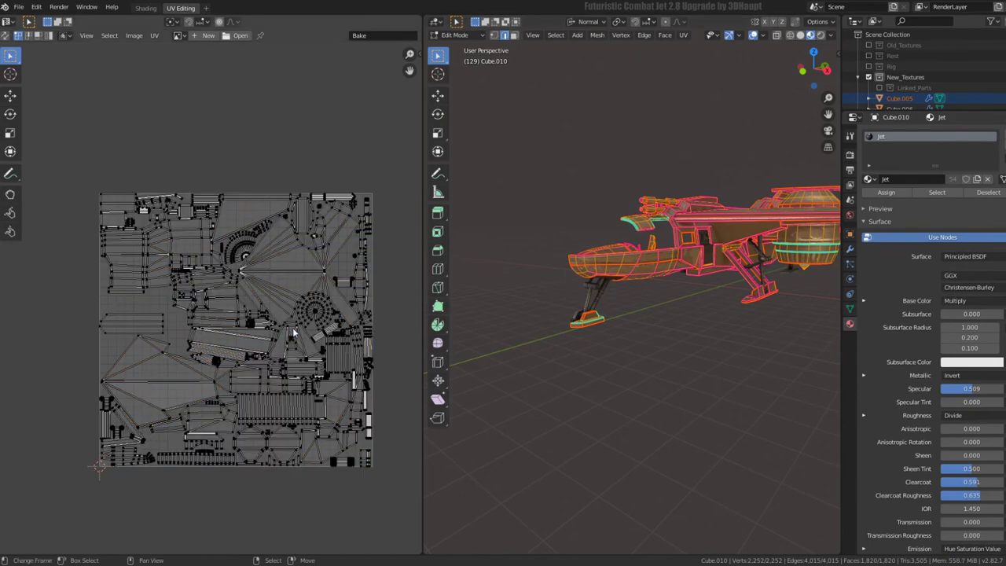
pyautogui.press('a')
pyautogui.press('Tab')
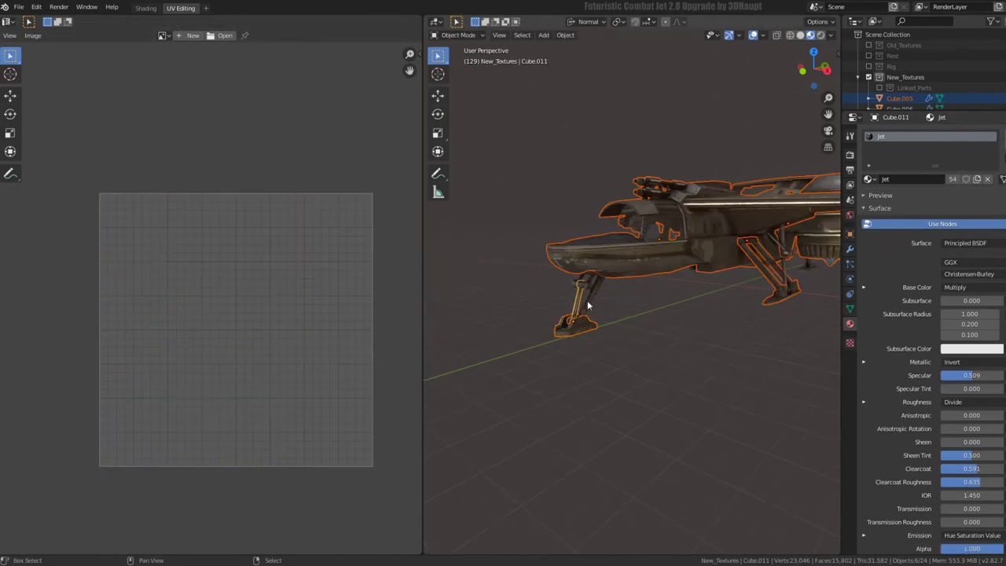
pyautogui.keyDown('shift'); pyautogui.click(587, 305); pyautogui.keyUp('shift')
pyautogui.press('Tab')
pyautogui.hotkey('alt', 'a')
pyautogui.press('a')
pyautogui.press('Tab')
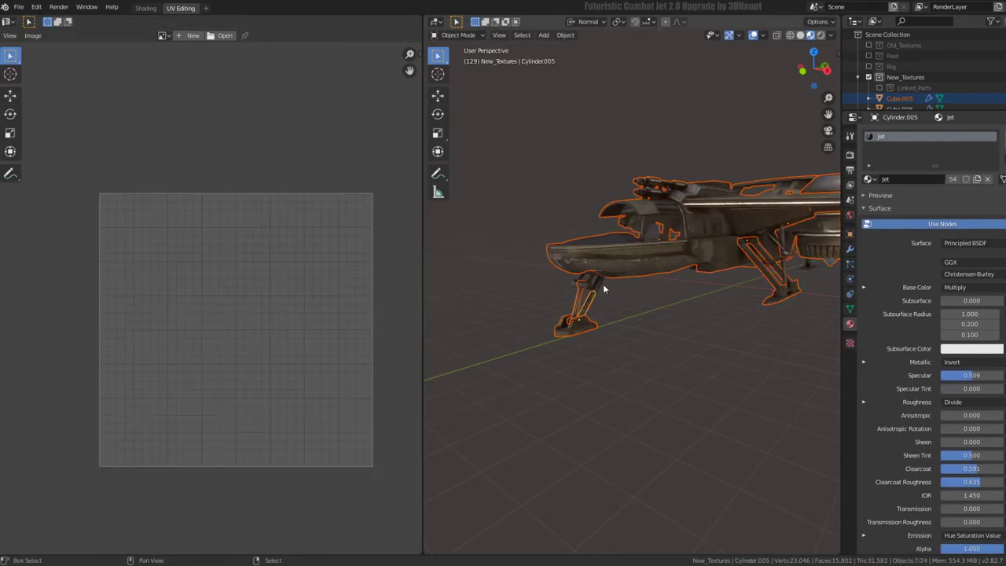
pyautogui.press('Tab')
# Inspect the engine's full UV layout while orbiting onto its underside
pyautogui.press('a')
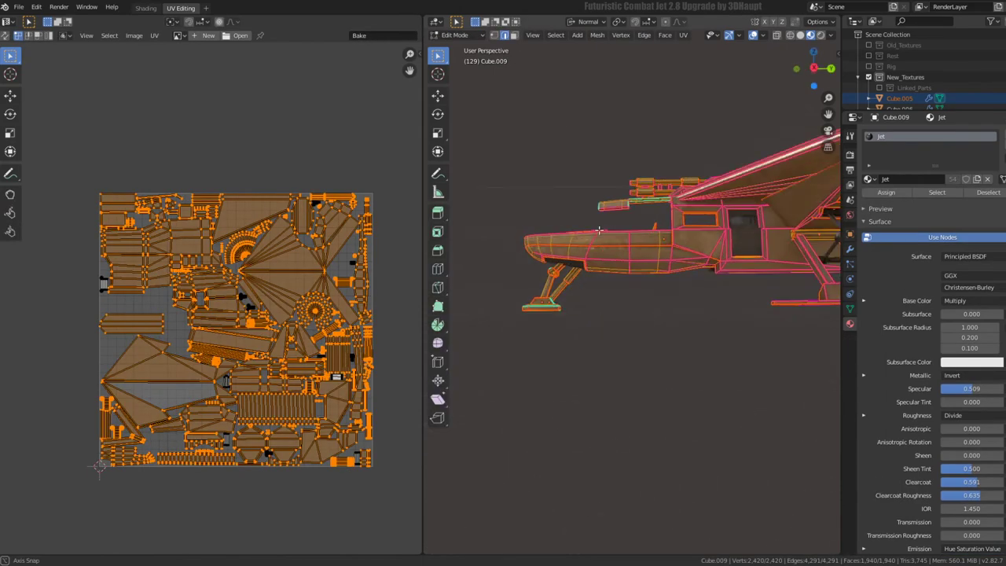
pyautogui.scroll(3, 598, 259)
pyautogui.moveTo(597, 260)
pyautogui.mouseDown(button='middle')
pyautogui.moveTo(572, 244)
pyautogui.moveTo(620, 248)
pyautogui.mouseUp(button='middle')
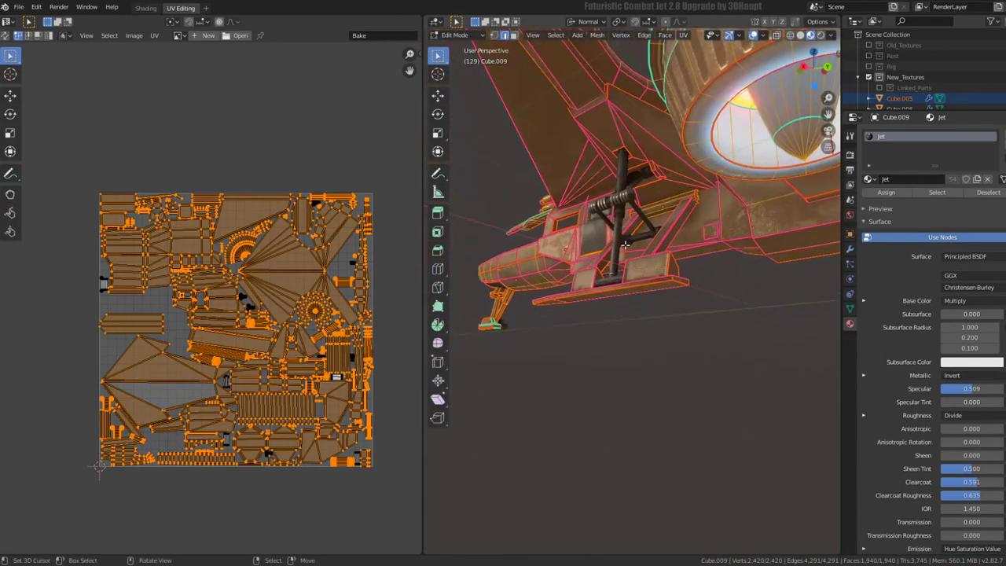
pyautogui.press('Tab')
pyautogui.press('Tab')
pyautogui.hotkey('alt', 'a')
pyautogui.press('a')
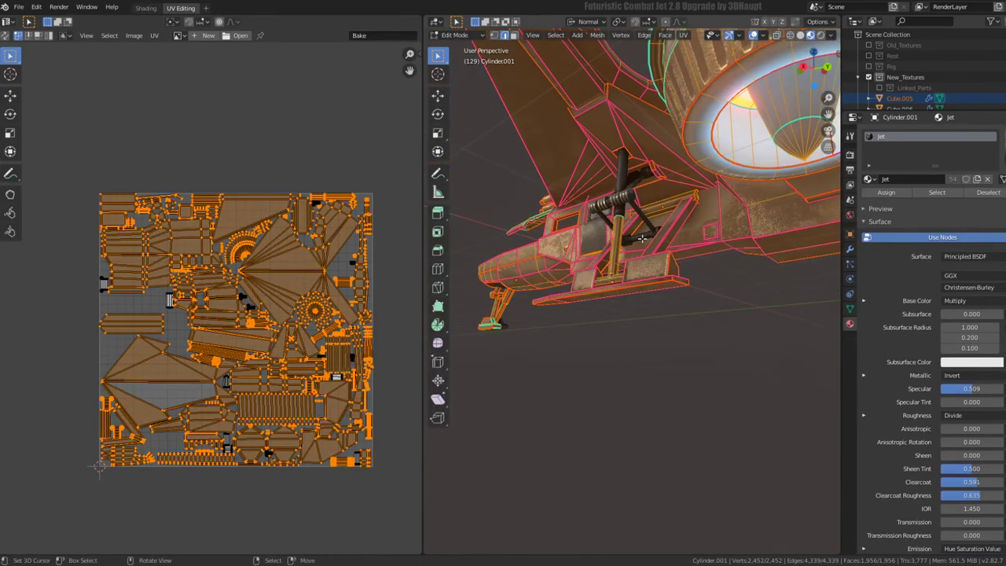
pyautogui.press('Tab')
# Add landing-gear strut Cylinder.004 to the selection and check its UVs
pyautogui.press('Tab')
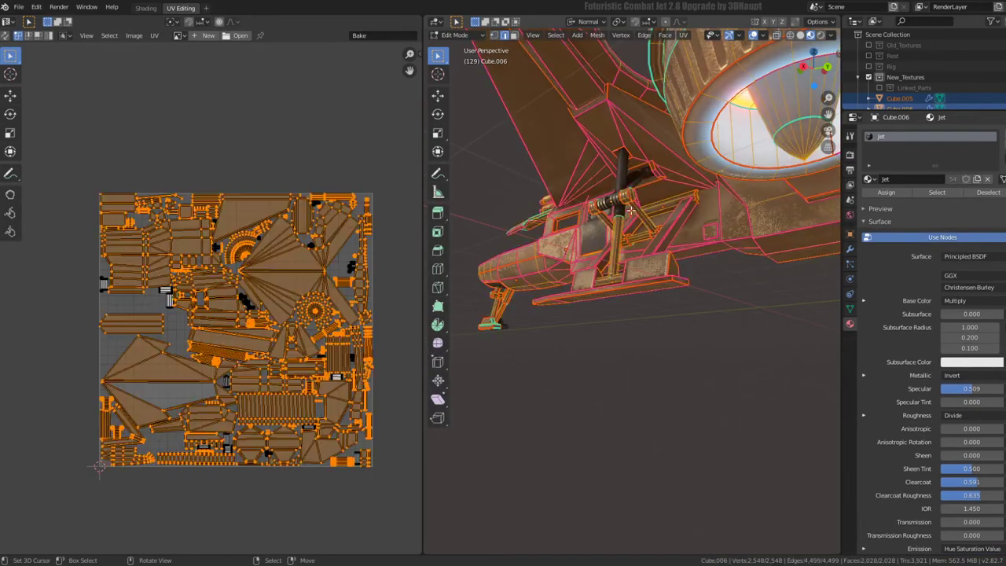
pyautogui.moveTo(631, 211); pyautogui.dragTo(633, 199, button='middle')
pyautogui.press('Tab')
pyautogui.keyDown('shift'); pyautogui.click(633, 199); pyautogui.keyUp('shift')
pyautogui.press('Tab')
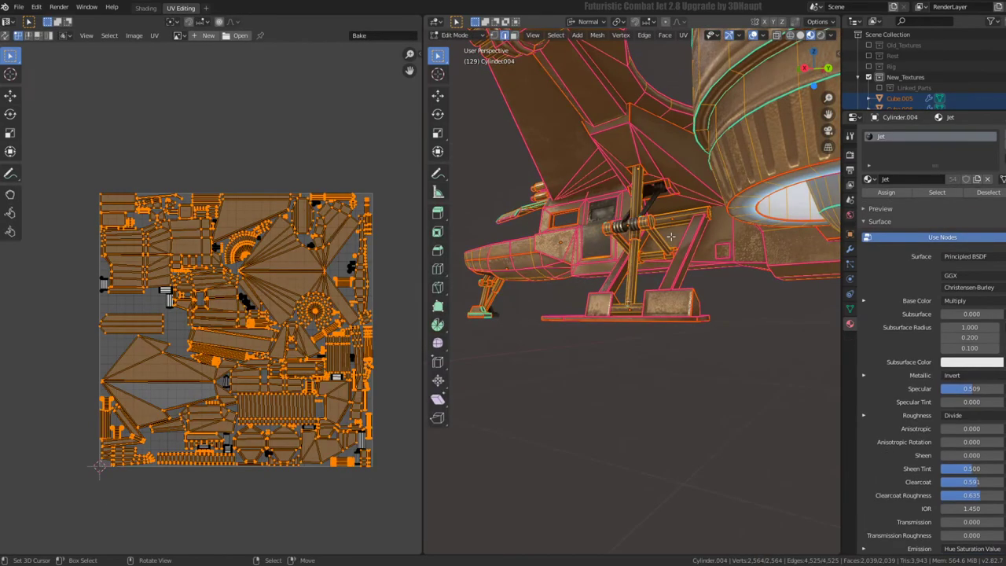
pyautogui.scroll(3, 670, 236)
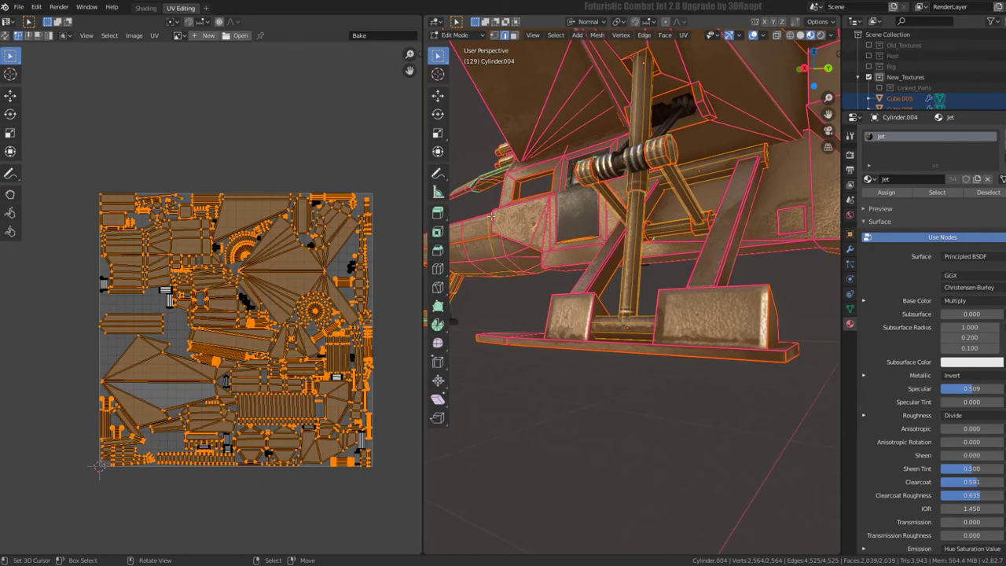
pyautogui.scroll(5, 194, 312)
pyautogui.scroll(3, 194, 312)
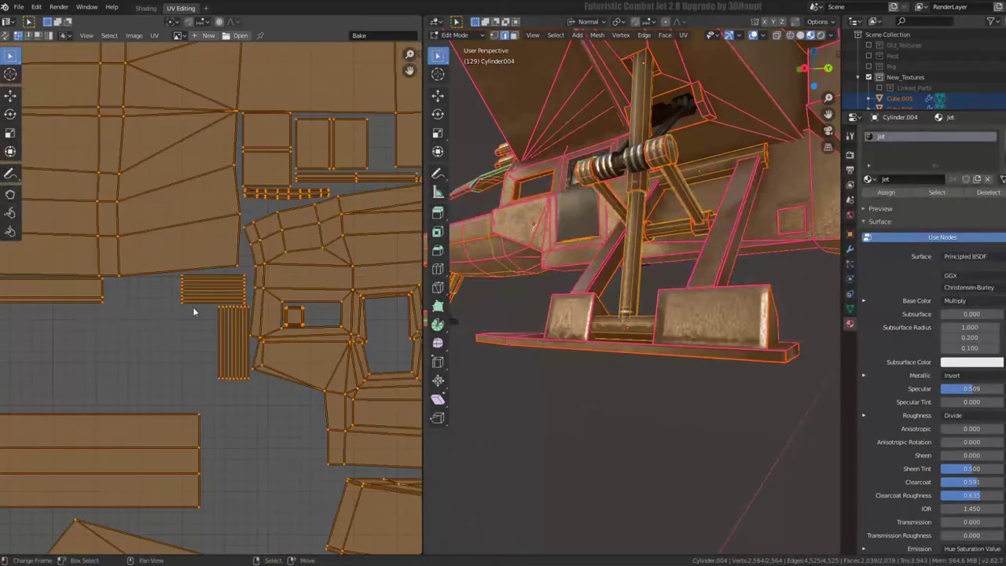
pyautogui.scroll(-4, 194, 312)
pyautogui.press('Tab')
# Select the main jet body part and toggle Edit Mode to view its UVs
pyautogui.press('Tab')
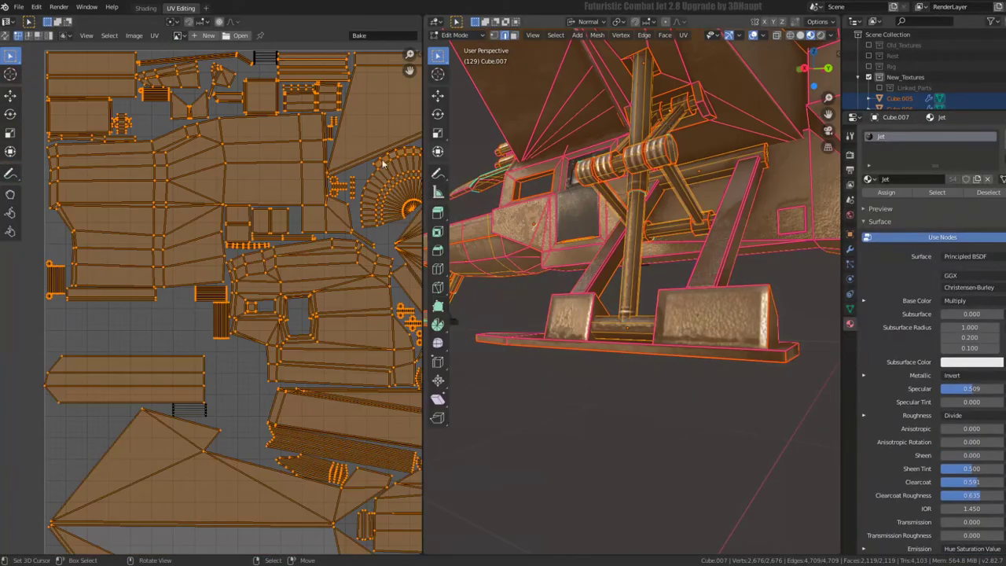
pyautogui.scroll(-4, 266, 206)
pyautogui.scroll(-3, 643, 246)
pyautogui.scroll(-3, 643, 246)
pyautogui.press('Tab')
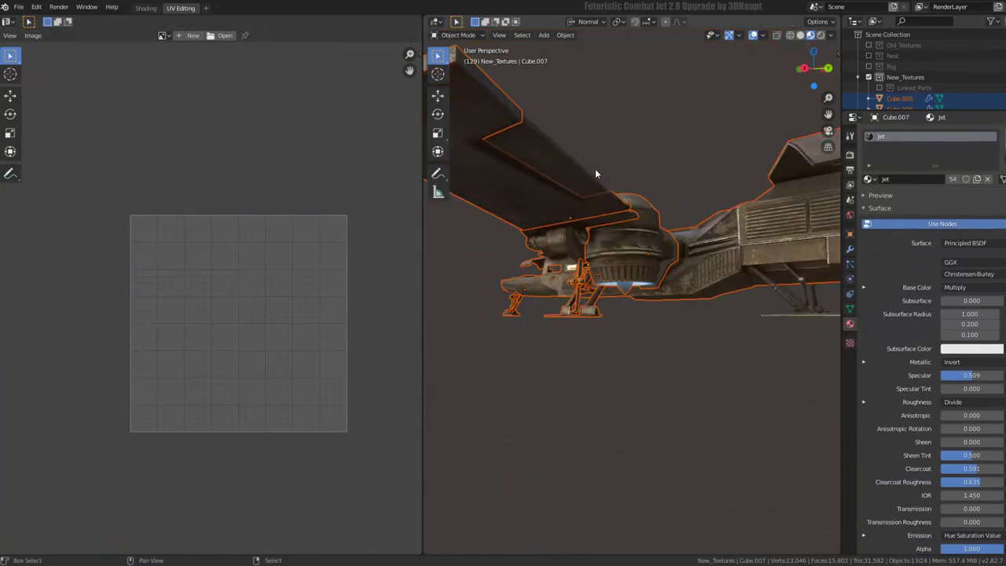
pyautogui.click(595, 168)
# Check the jet's UVs from above-behind and from the side
pyautogui.press('Tab')
pyautogui.press('Tab')
pyautogui.moveTo(719, 197); pyautogui.dragTo(642, 223, button='middle')
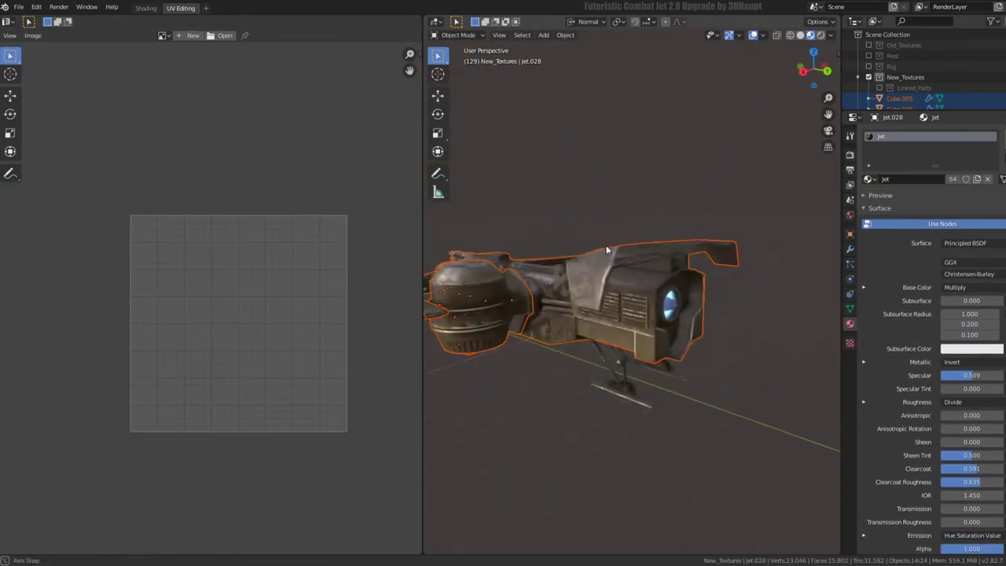
pyautogui.press('Tab')
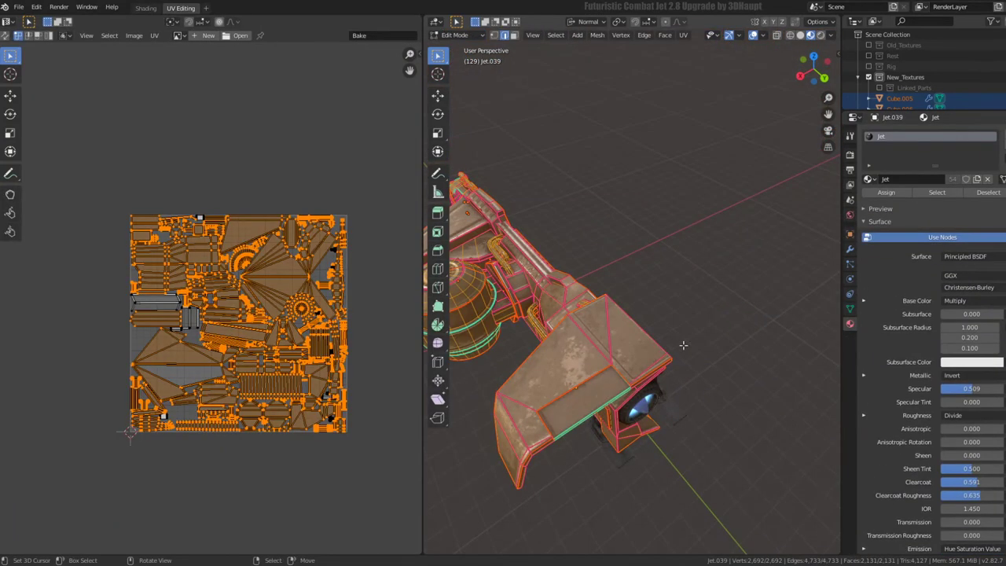
pyautogui.moveTo(670, 341); pyautogui.dragTo(664, 246, button='middle')
pyautogui.press('Tab')
pyautogui.press('Tab')
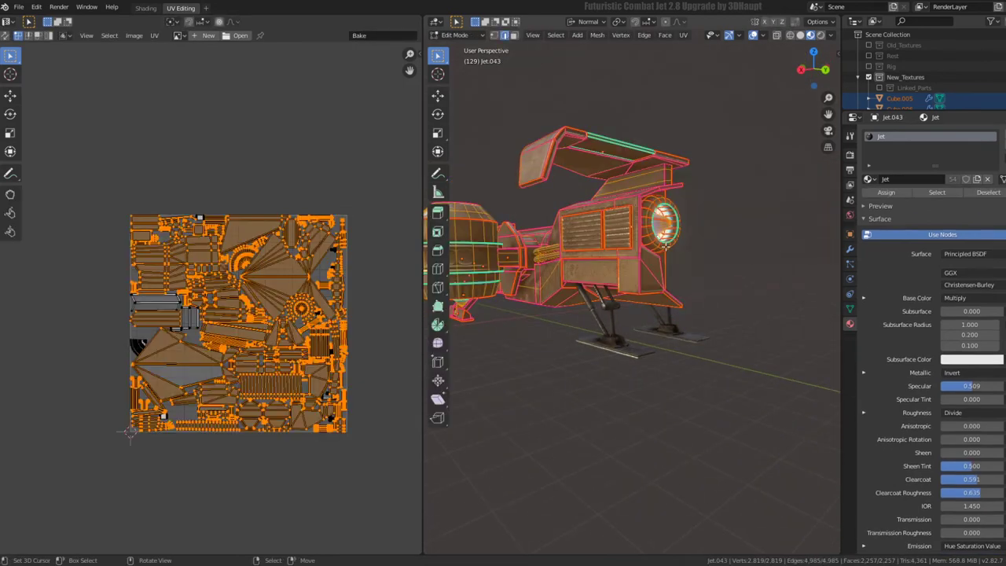
pyautogui.press('Tab')
# Review the body panels' UVs, orbiting from the front to a side view
pyautogui.press('Tab')
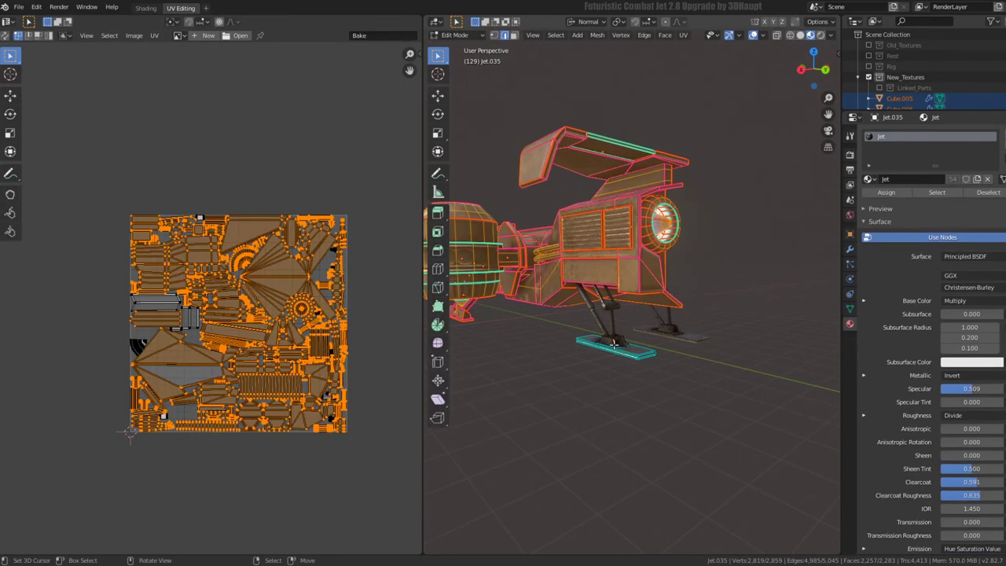
pyautogui.press('Tab')
pyautogui.press('Tab')
pyautogui.scroll(4, 617, 343)
pyautogui.scroll(4, 550, 315)
pyautogui.press('Tab')
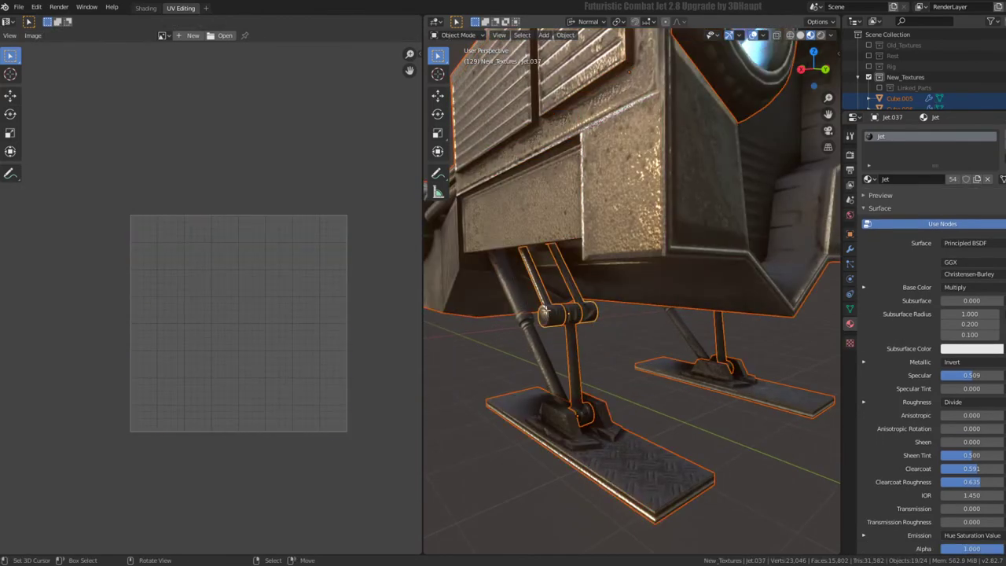
pyautogui.press('Tab')
pyautogui.press('Tab')
pyautogui.press('Tab')
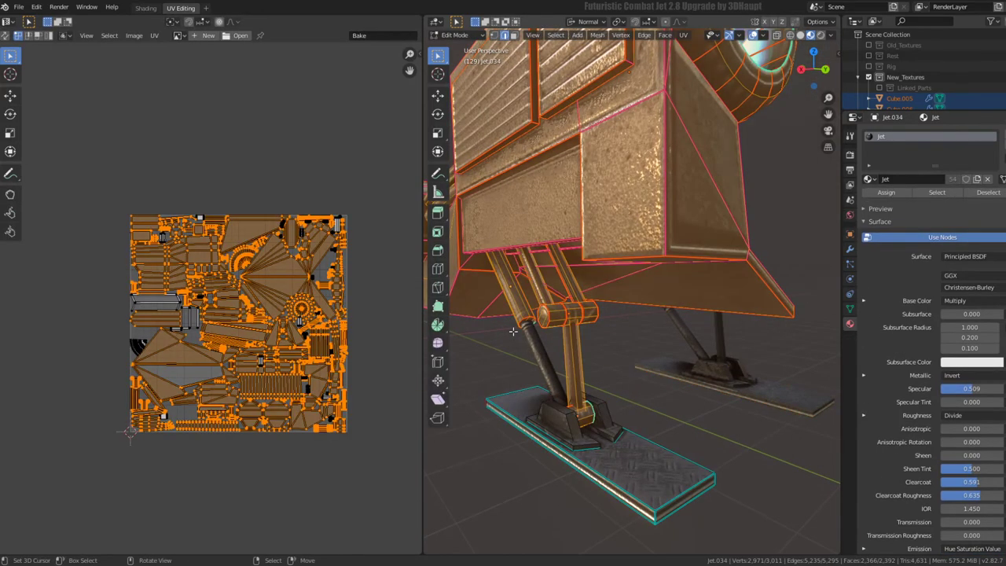
pyautogui.press('Tab')
pyautogui.press('Tab')
pyautogui.scroll(-3, 541, 339)
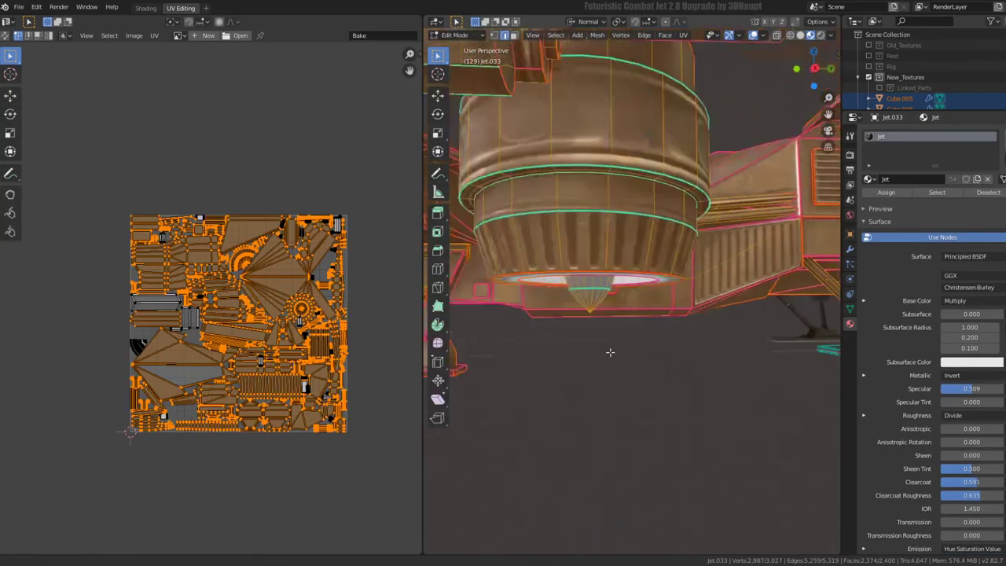
pyautogui.moveTo(542, 340); pyautogui.dragTo(631, 318, button='middle')
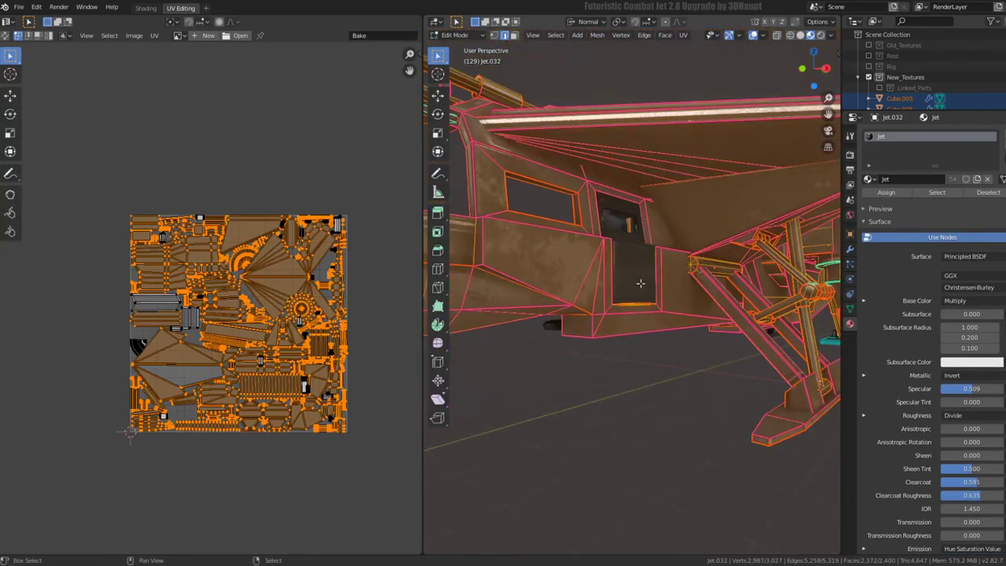
# Switch editing to the cockpit window piece Cube.008 to show its UV islands
pyautogui.press('Tab')
pyautogui.press('Tab')
pyautogui.hotkey('alt', 'a')
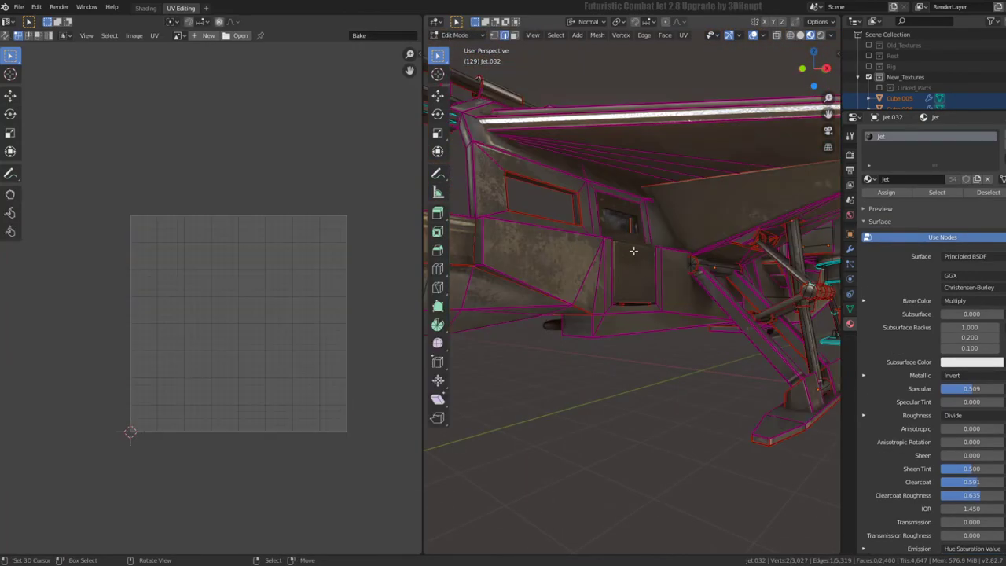
pyautogui.press('Tab')
pyautogui.click(634, 250)
pyautogui.press('Tab')
pyautogui.hotkey('alt', 'a')
# Frame Cube.008, clear its face selection and zoom in on the window frame
pyautogui.press('a')
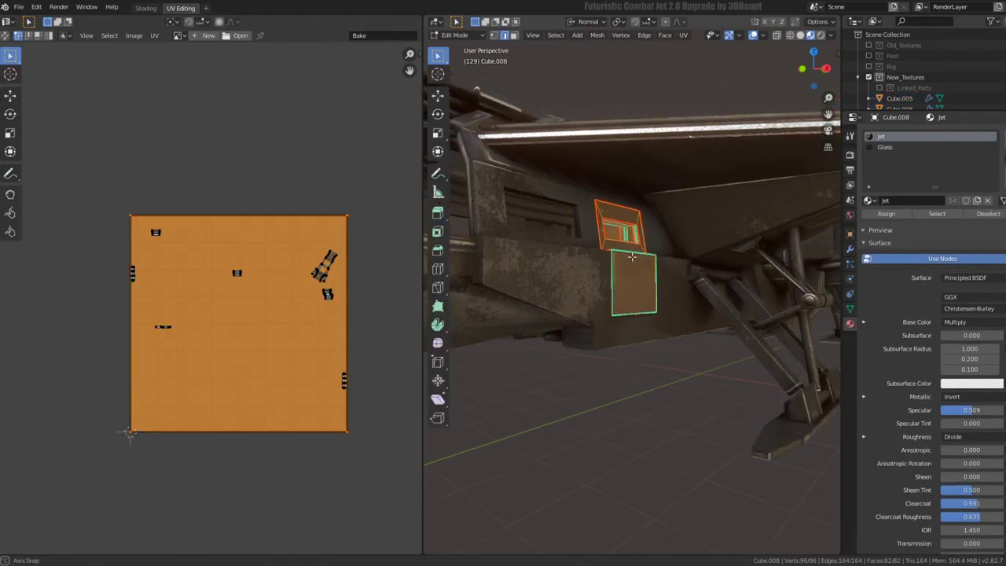
pyautogui.press('KP_Decimal')
pyautogui.click(611, 233)
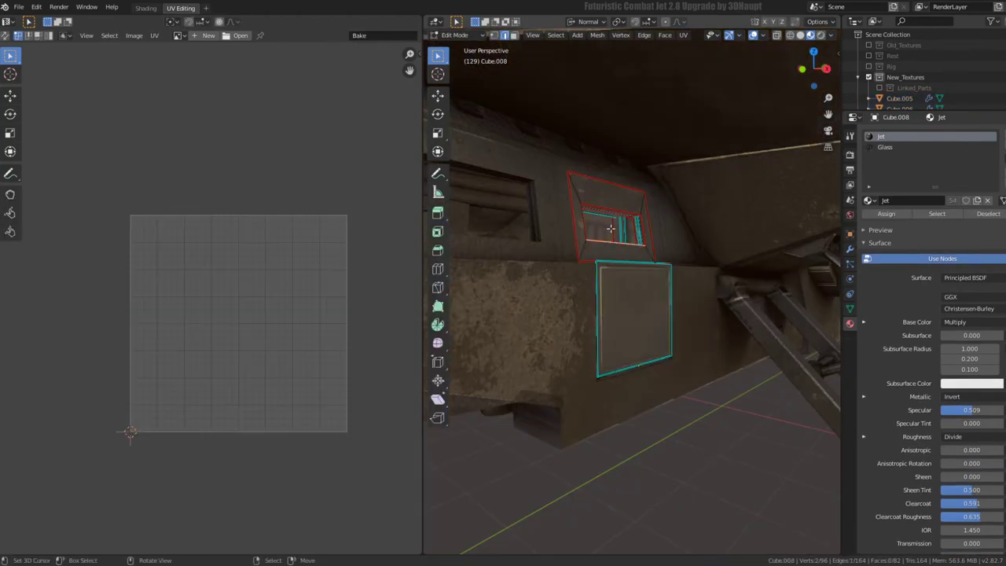
pyautogui.scroll(3, 610, 229)
pyautogui.moveTo(596, 242)
pyautogui.mouseDown(button='middle')
pyautogui.moveTo(738, 239)
pyautogui.moveTo(545, 233)
pyautogui.mouseUp(button='middle')
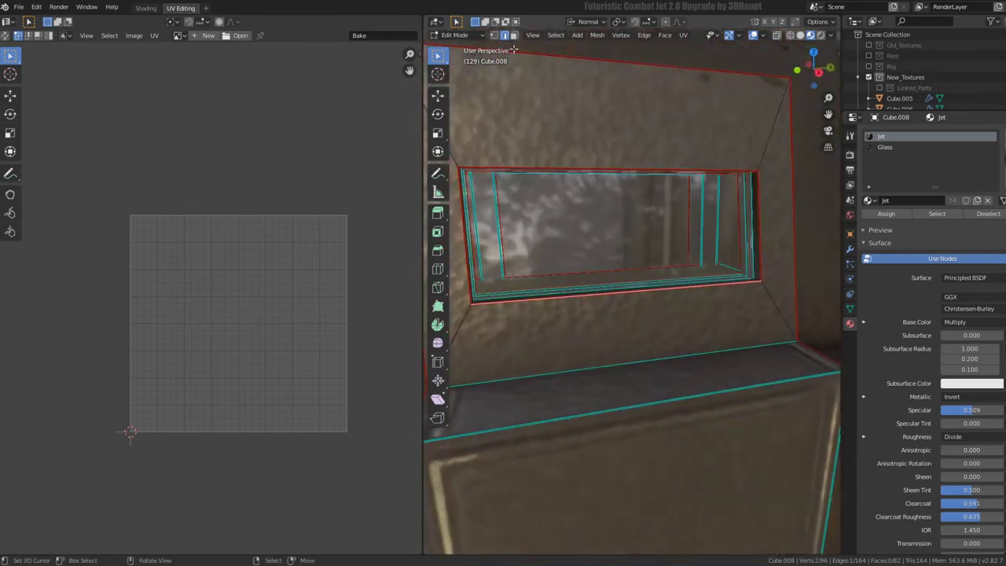
# Select all connected window glass faces and separate them into Cube.012
pyautogui.click(639, 236)
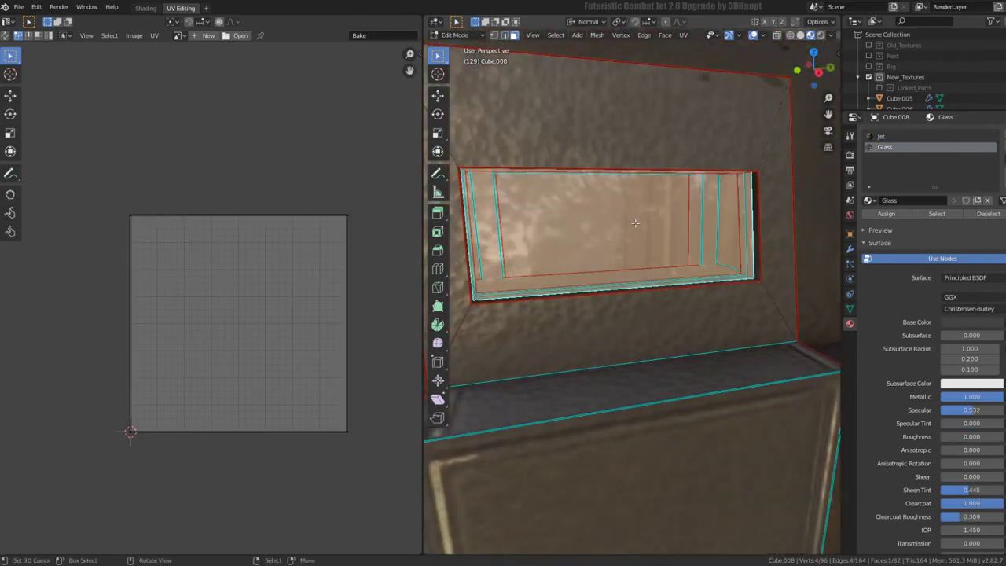
pyautogui.hotkey('ctrl', 'l')
pyautogui.moveTo(635, 224); pyautogui.dragTo(460, 235, button='middle')
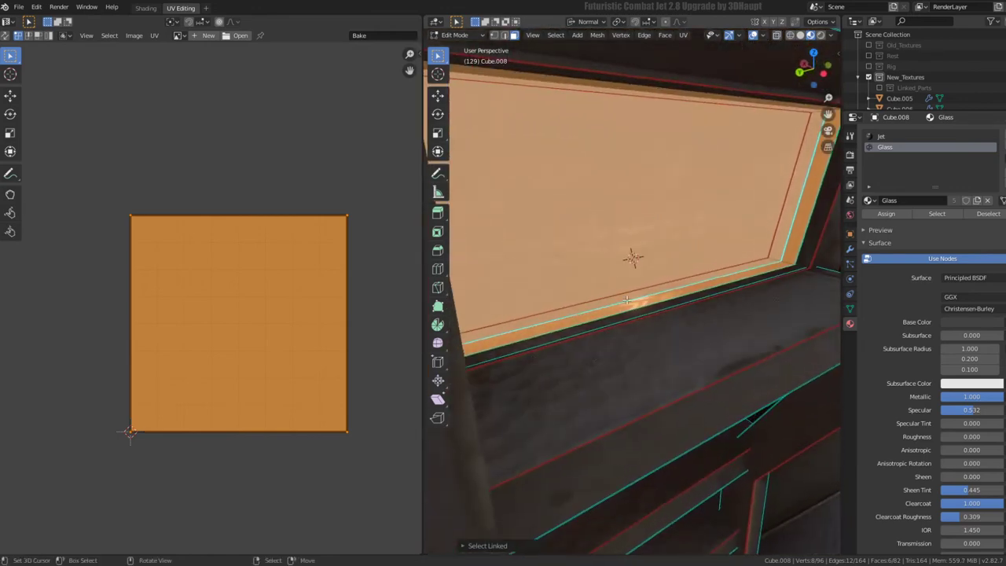
pyautogui.moveTo(628, 327)
pyautogui.mouseDown(button='middle')
pyautogui.moveTo(511, 168)
pyautogui.moveTo(588, 259)
pyautogui.moveTo(627, 191)
pyautogui.moveTo(709, 228)
pyautogui.moveTo(633, 269)
pyautogui.mouseUp(button='middle')
pyautogui.click(706, 230)
pyautogui.press('Tab')
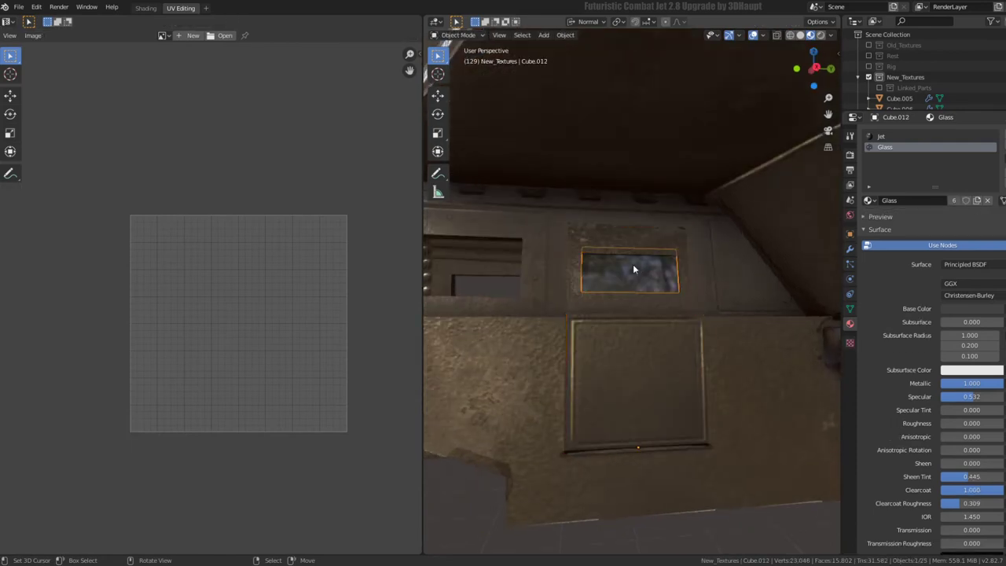
# Move the glass panel Cube.012 into the Linked_Parts collection
pyautogui.press('m')
pyautogui.click(684, 281)
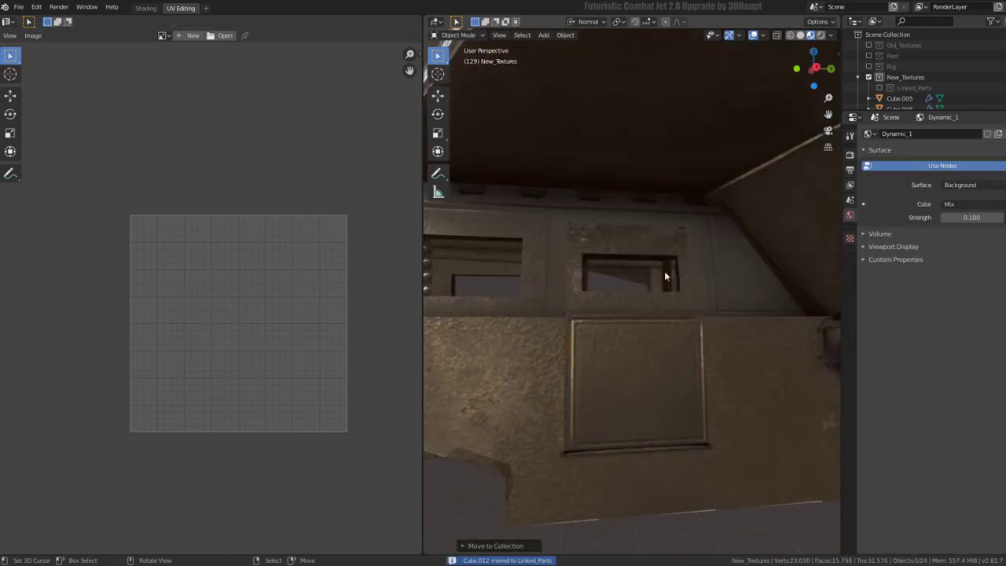
pyautogui.scroll(-6, 664, 276)
# Select and frame the jet, then enter Edit Mode on body Jet.032
pyautogui.click(615, 271)
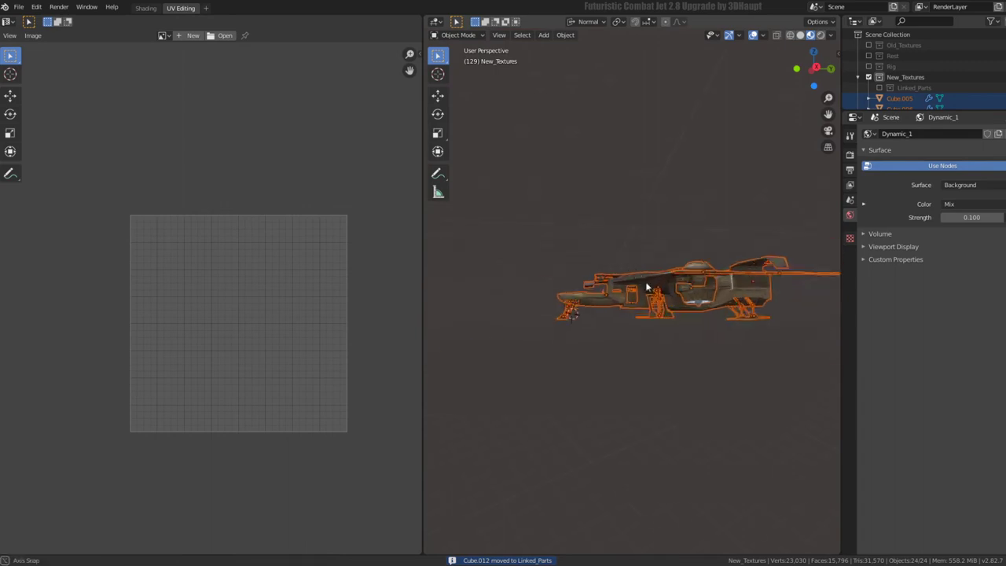
pyautogui.moveTo(614, 265); pyautogui.dragTo(669, 296, button='middle')
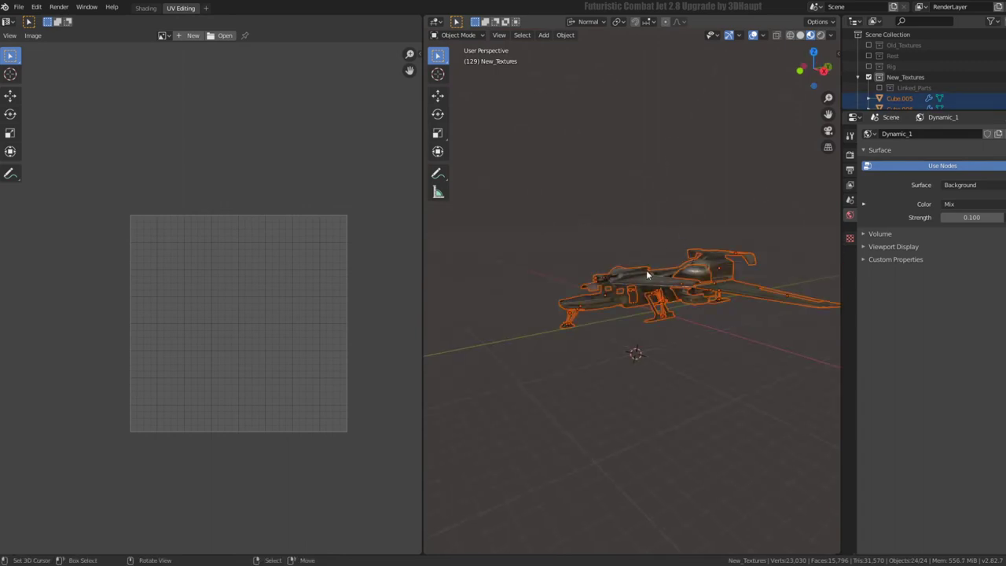
pyautogui.press('KP_Decimal')
pyautogui.click(656, 278)
pyautogui.press('Tab')
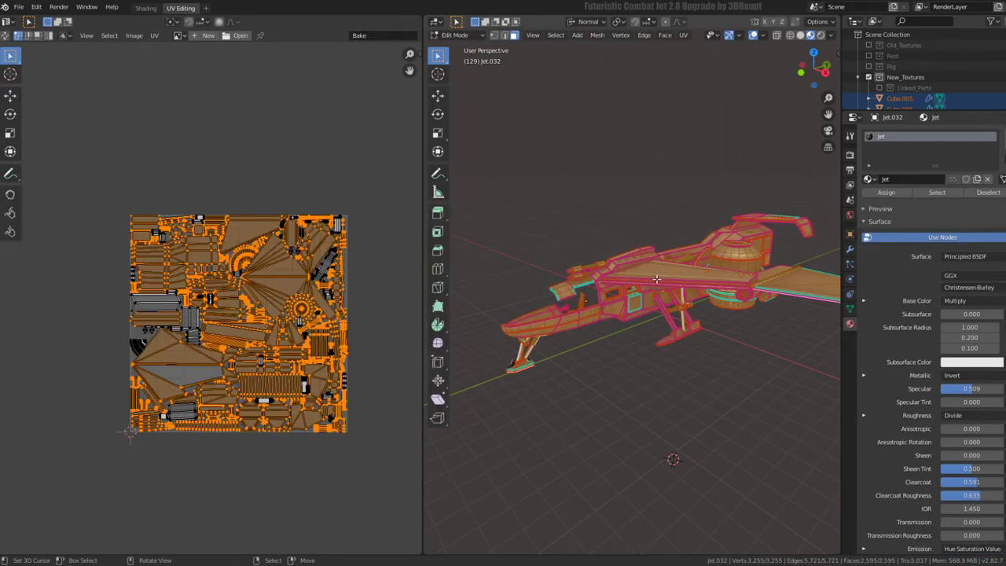
# Maximize the UV editor and pan across all of Jet.032's UV islands
pyautogui.moveTo(730, 275); pyautogui.dragTo(676, 267, button='middle')
pyautogui.scroll(4, 336, 299)
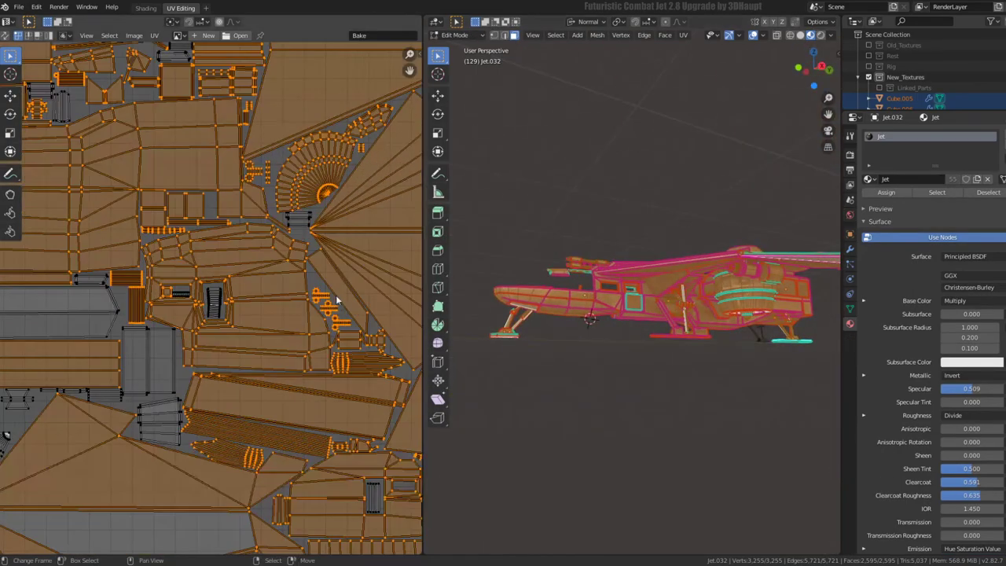
pyautogui.scroll(2, 336, 298)
pyautogui.hotkey('ctrl', 'space')
pyautogui.scroll(3, 372, 338)
pyautogui.scroll(4, 431, 309)
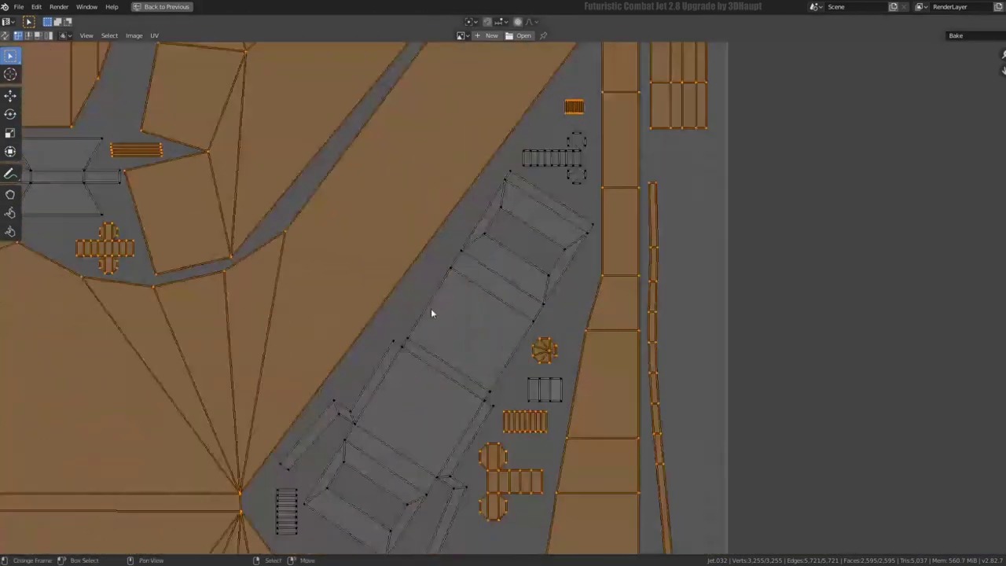
pyautogui.scroll(-5, 354, 279)
pyautogui.scroll(-2, 463, 375)
pyautogui.scroll(1, 602, 213)
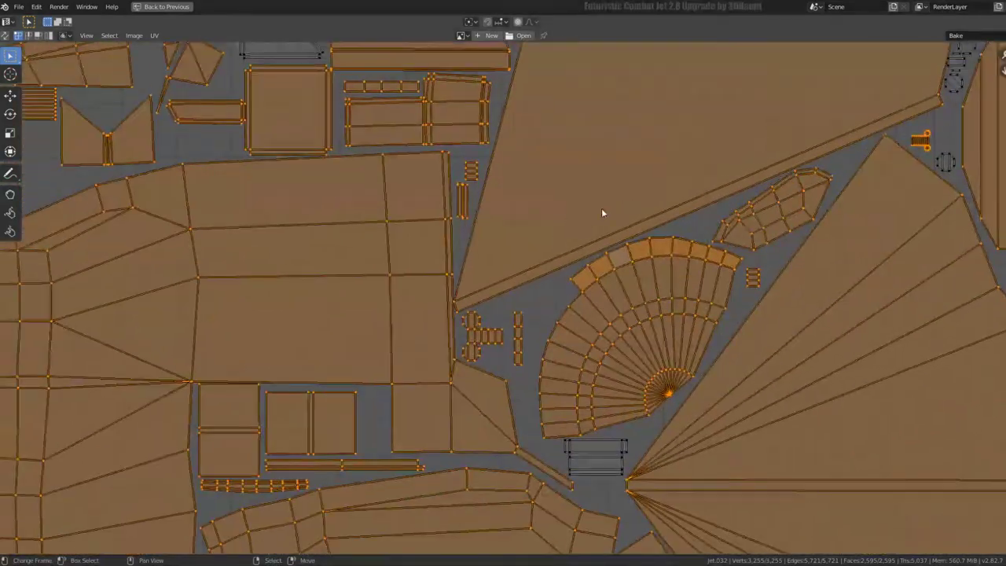
pyautogui.scroll(-1, 277, 327)
pyautogui.moveTo(277, 327); pyautogui.dragTo(734, 196, button='middle')
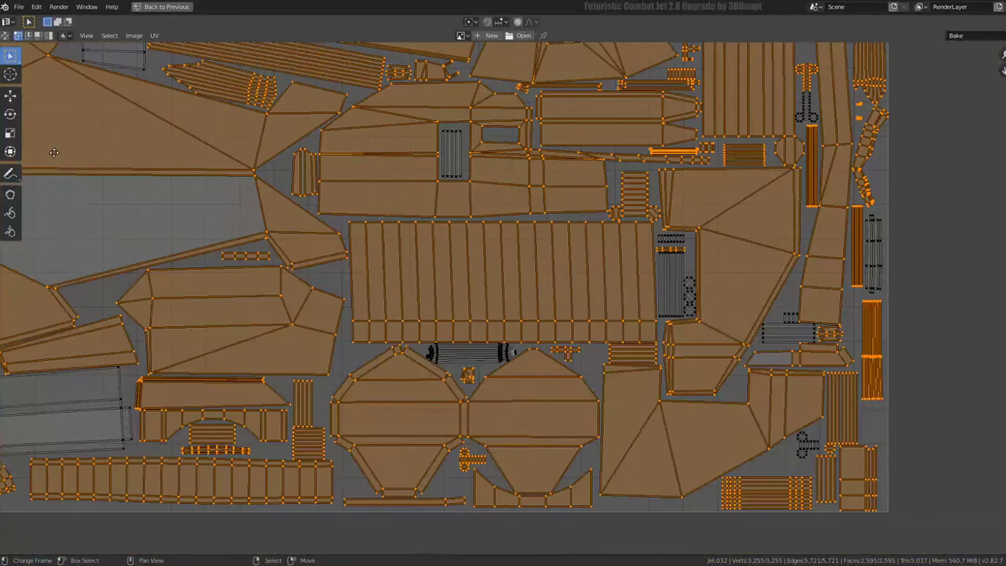
pyautogui.moveTo(734, 196); pyautogui.dragTo(947, 353, button='middle')
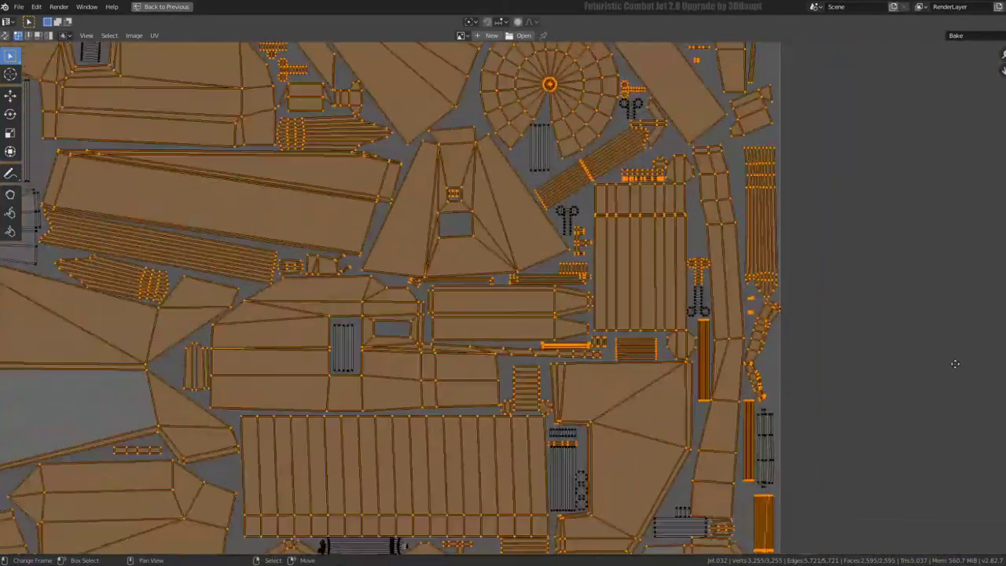
pyautogui.scroll(-2, 947, 353)
# Restore the layout, maximize the 3D view, and return to Object Mode with nothing selected
pyautogui.hotkey('ctrl', 'space')
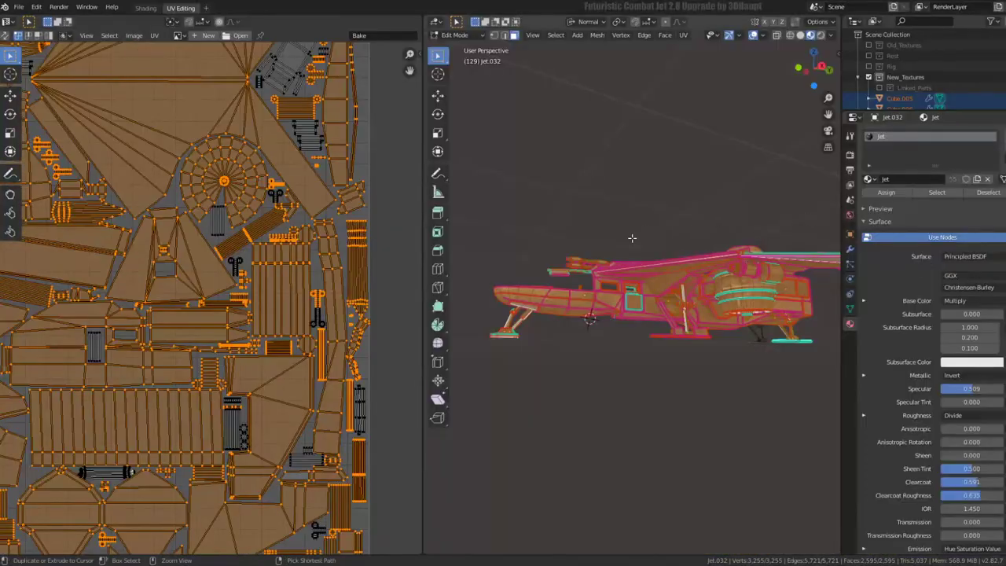
pyautogui.hotkey('ctrl', 'space')
pyautogui.moveTo(632, 237)
pyautogui.mouseDown(button='middle')
pyautogui.moveTo(651, 321)
pyautogui.moveTo(555, 224)
pyautogui.moveTo(628, 227)
pyautogui.moveTo(608, 234)
pyautogui.moveTo(563, 202)
pyautogui.moveTo(599, 216)
pyautogui.moveTo(606, 231)
pyautogui.moveTo(490, 289)
pyautogui.moveTo(637, 224)
pyautogui.moveTo(612, 205)
pyautogui.moveTo(702, 314)
pyautogui.moveTo(715, 249)
pyautogui.mouseUp(button='middle')
pyautogui.press('Tab')
pyautogui.scroll(5, 643, 326)
pyautogui.hotkey('alt', 'a')
pyautogui.scroll(-5, 602, 318)
pyautogui.scroll(3, 490, 289)
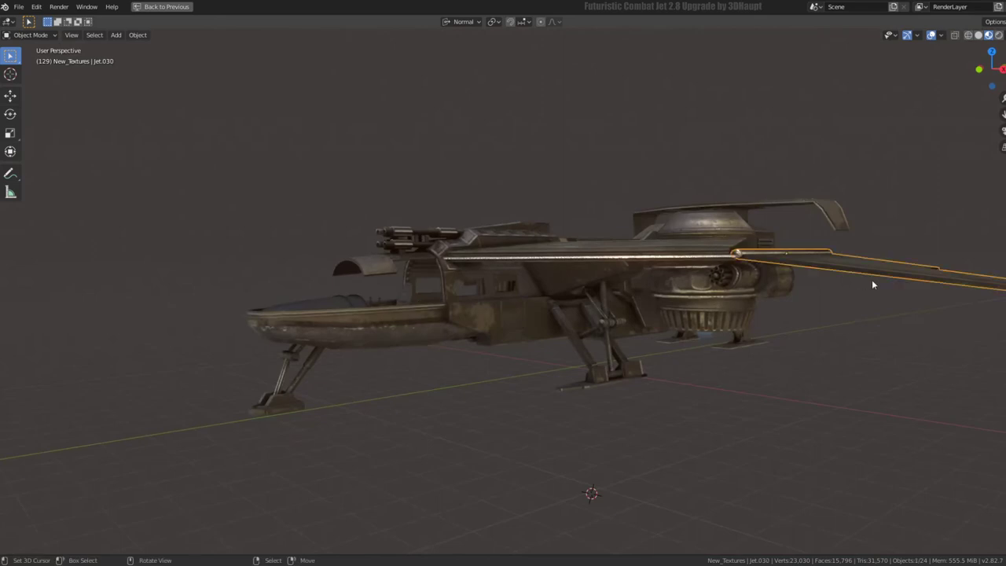
# Select turbine engine Jet.038 from below and view its material in the Shading workspace
pyautogui.moveTo(872, 283)
pyautogui.mouseDown(button='middle')
pyautogui.moveTo(615, 216)
pyautogui.moveTo(629, 209)
pyautogui.moveTo(589, 315)
pyautogui.moveTo(461, 479)
pyautogui.moveTo(460, 228)
pyautogui.moveTo(438, 246)
pyautogui.moveTo(635, 236)
pyautogui.moveTo(348, 225)
pyautogui.moveTo(399, 191)
pyautogui.moveTo(496, 235)
pyautogui.mouseUp(button='middle')
pyautogui.scroll(-3, 581, 251)
pyautogui.click(496, 234)
pyautogui.hotkey('ctrl', 'space')
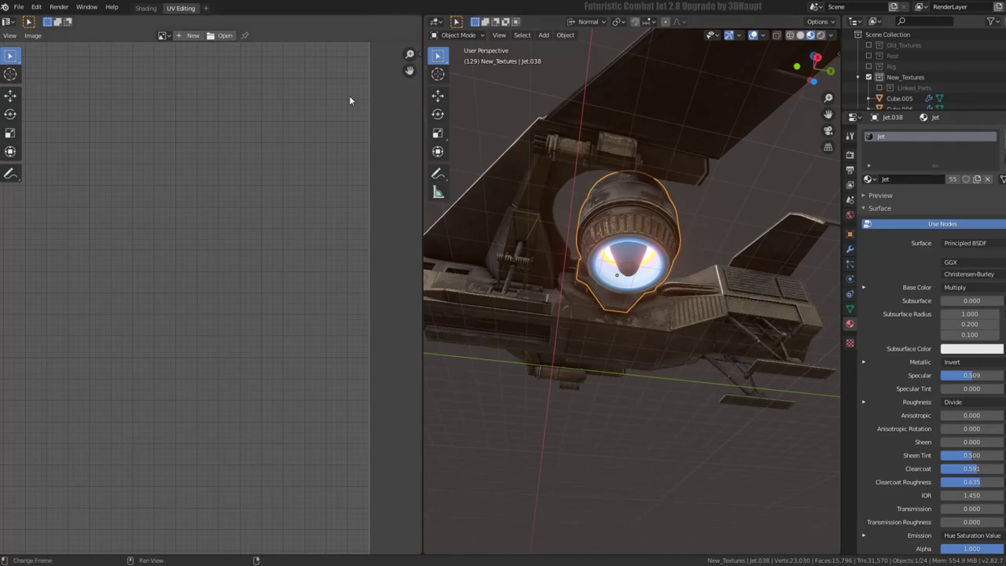
pyautogui.click(145, 10)
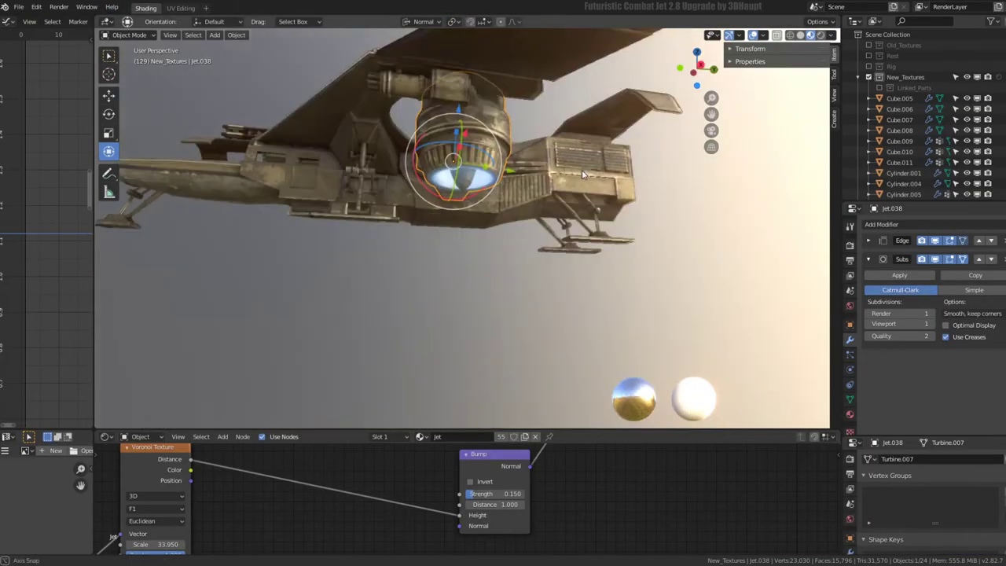
pyautogui.moveTo(602, 496)
pyautogui.mouseDown(button='middle')
pyautogui.moveTo(354, 503)
pyautogui.moveTo(336, 521)
pyautogui.mouseUp(button='middle')
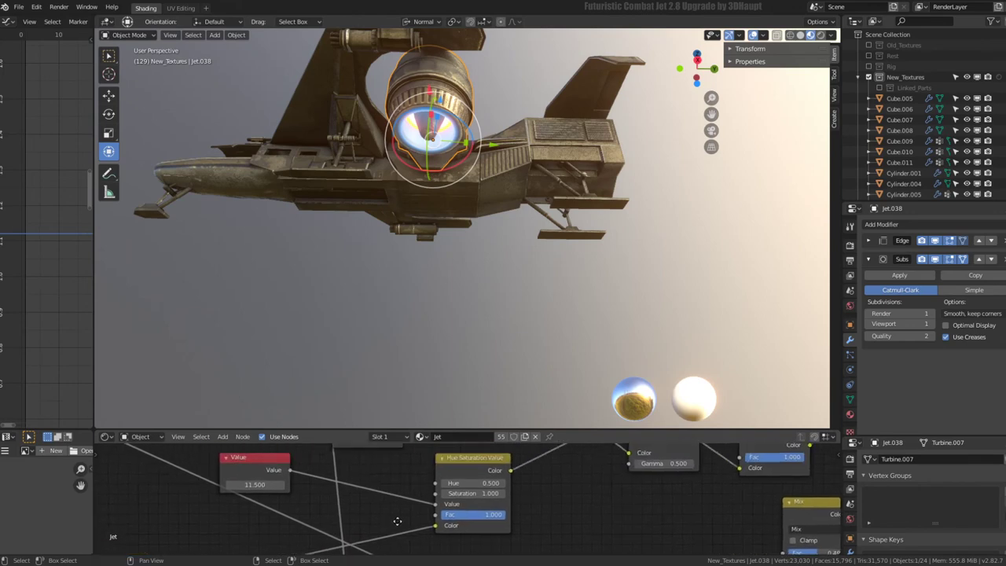
pyautogui.hotkey('ctrl', 'space')
pyautogui.scroll(-2, 730, 242)
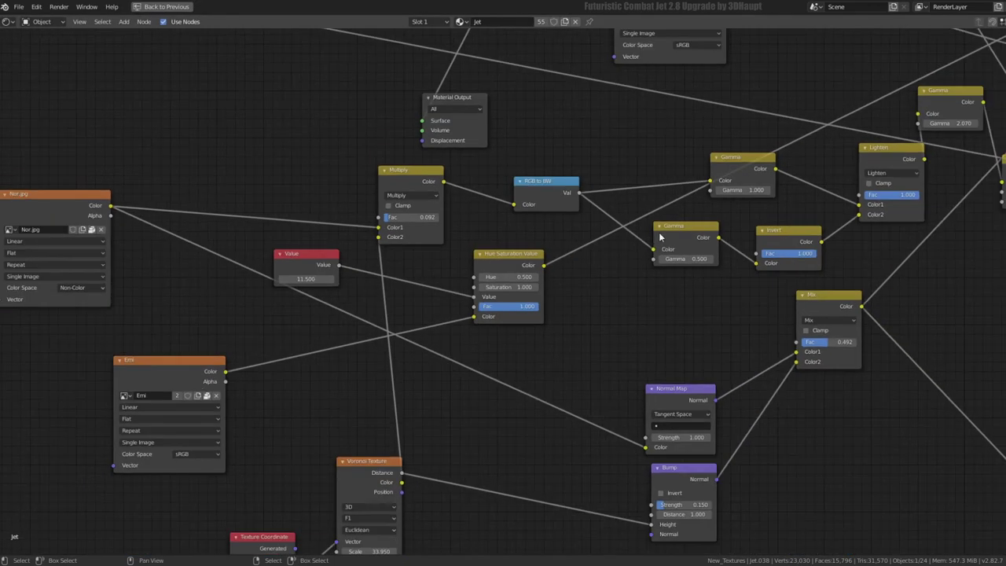
pyautogui.scroll(-1, 730, 242)
pyautogui.scroll(-1, 731, 242)
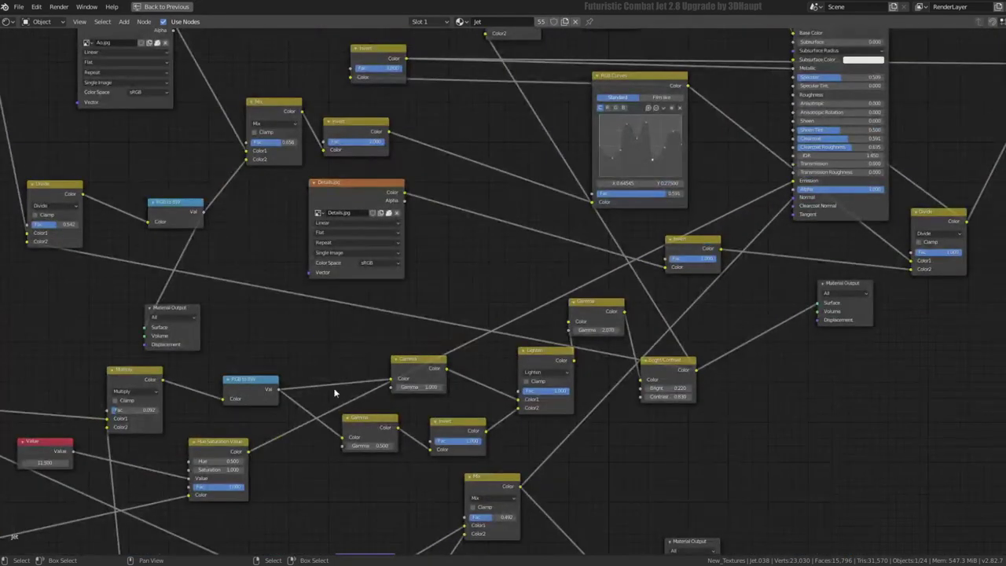
pyautogui.moveTo(229, 453); pyautogui.dragTo(302, 302, button='middle')
pyautogui.scroll(2, 302, 301)
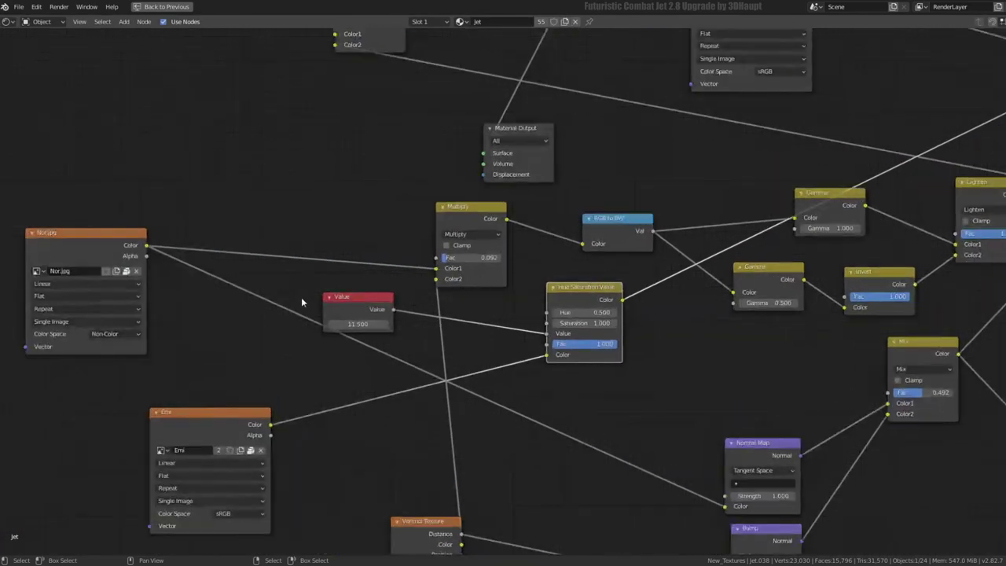
# Restore the Shading layout and bring the Value and Hue/Saturation nodes into view
pyautogui.hotkey('ctrl', 'space')
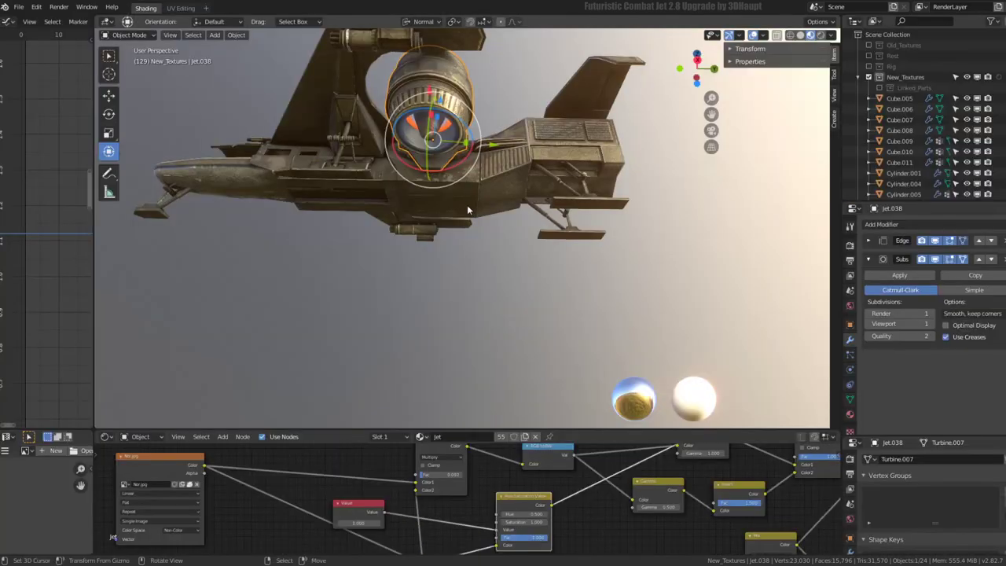
pyautogui.moveTo(471, 209); pyautogui.dragTo(437, 158, button='middle')
pyautogui.scroll(3, 471, 264)
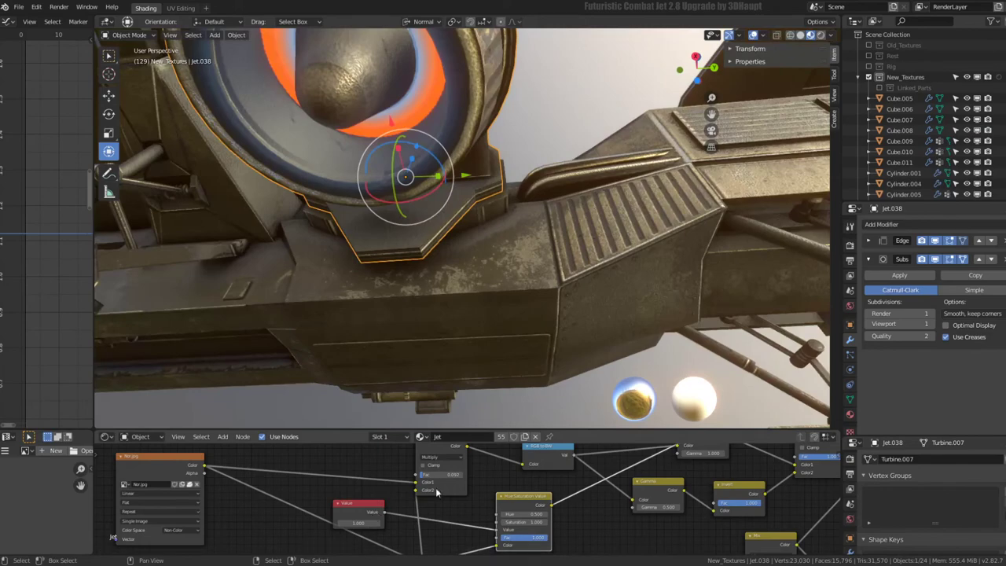
pyautogui.scroll(-1, 437, 491)
pyautogui.scroll(-1, 437, 492)
pyautogui.moveTo(437, 492); pyautogui.dragTo(499, 450, button='middle')
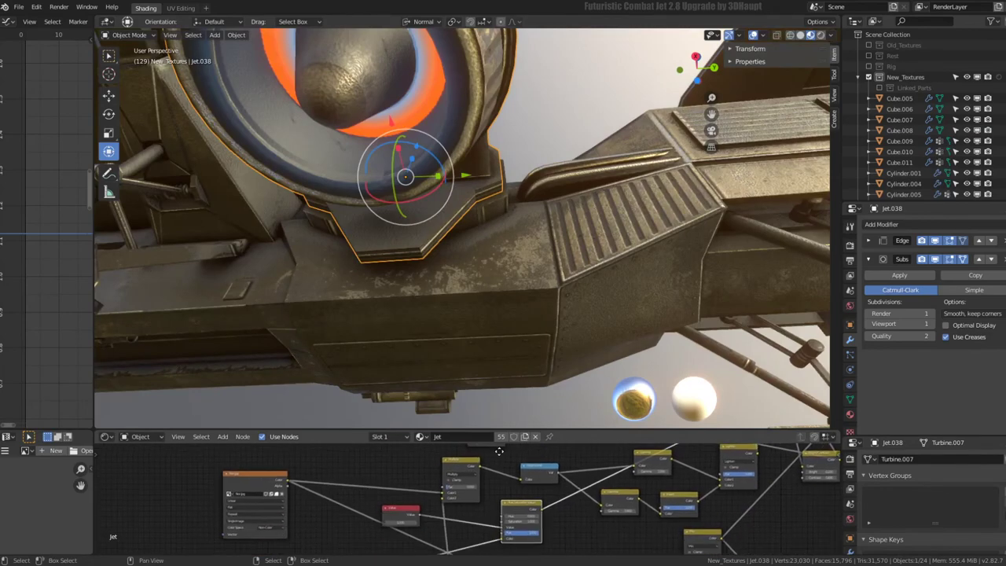
pyautogui.scroll(2, 386, 527)
# Orbit under the turbine and around the jet, then return to the UV Editing workspace
pyautogui.moveTo(377, 260)
pyautogui.mouseDown(button='middle')
pyautogui.moveTo(391, 171)
pyautogui.moveTo(564, 162)
pyautogui.moveTo(462, 177)
pyautogui.mouseUp(button='middle')
pyautogui.scroll(5, 432, 177)
pyautogui.scroll(3, 450, 186)
pyautogui.scroll(-6, 449, 186)
pyautogui.scroll(3, 565, 161)
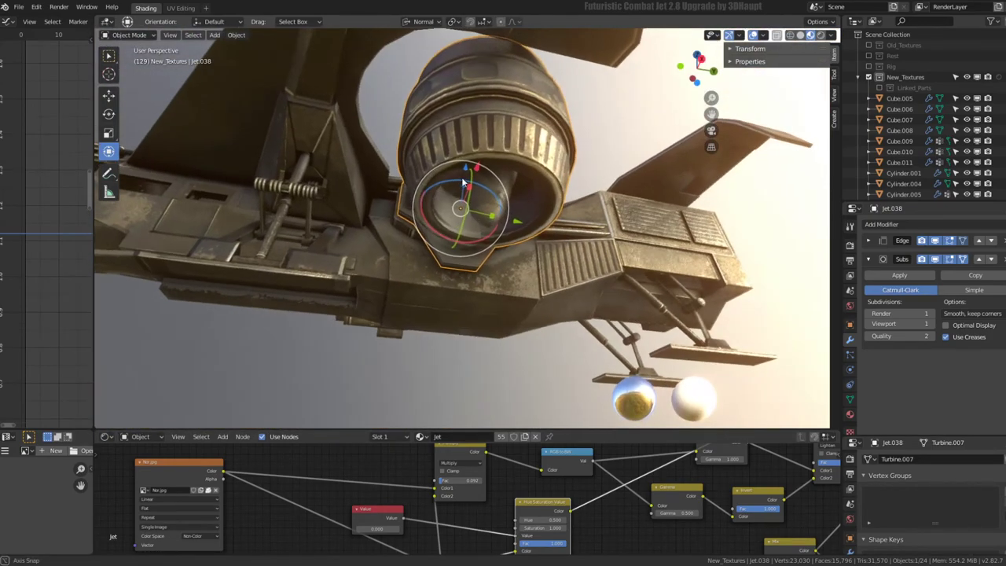
pyautogui.scroll(3, 461, 177)
pyautogui.scroll(3, 461, 189)
pyautogui.scroll(-3, 461, 188)
pyautogui.scroll(-3, 464, 189)
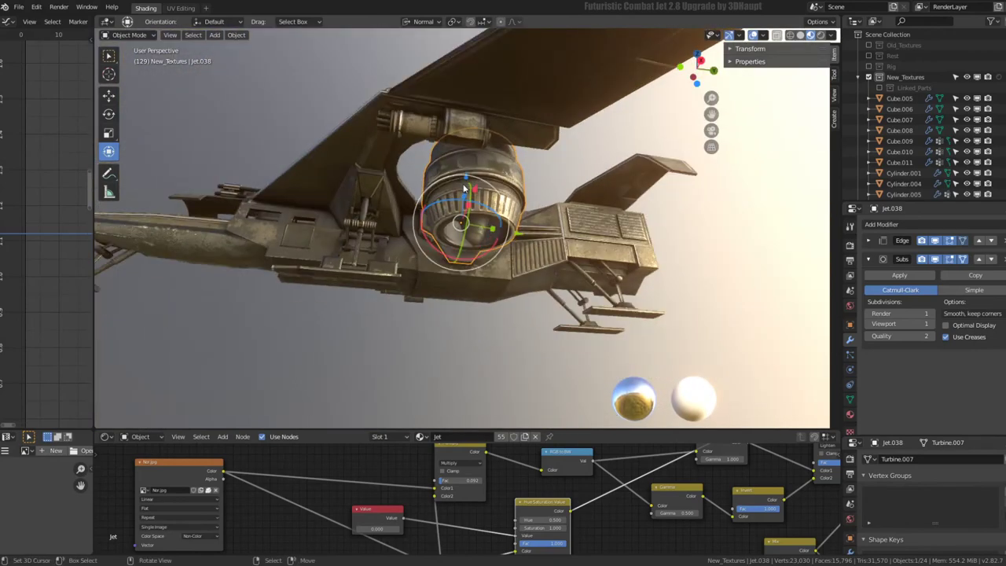
pyautogui.moveTo(464, 189)
pyautogui.mouseDown(button='middle')
pyautogui.moveTo(497, 232)
pyautogui.moveTo(561, 229)
pyautogui.moveTo(497, 219)
pyautogui.mouseUp(button='middle')
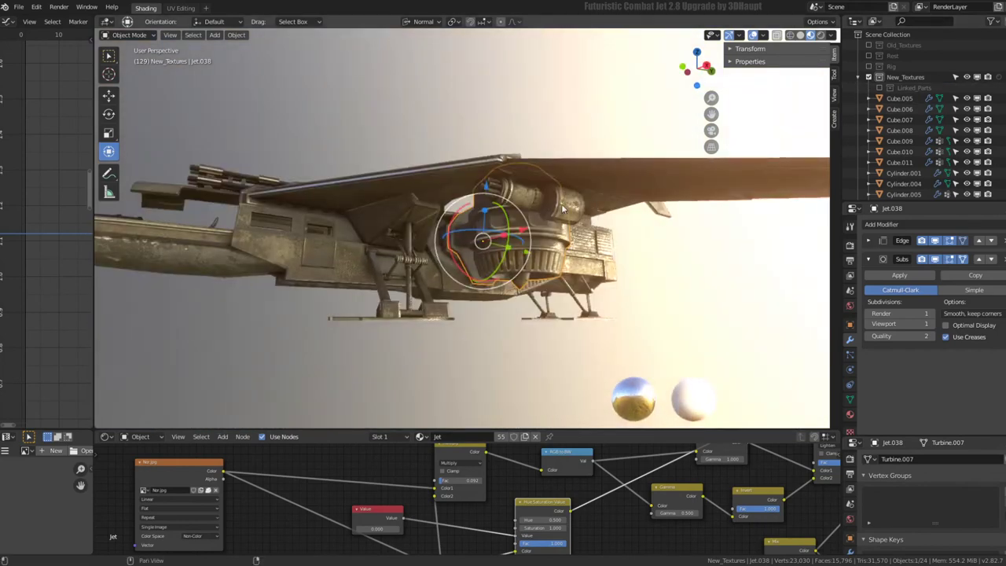
pyautogui.moveTo(563, 208)
pyautogui.mouseDown(button='middle')
pyautogui.moveTo(553, 153)
pyautogui.moveTo(544, 195)
pyautogui.moveTo(356, 330)
pyautogui.mouseUp(button='middle')
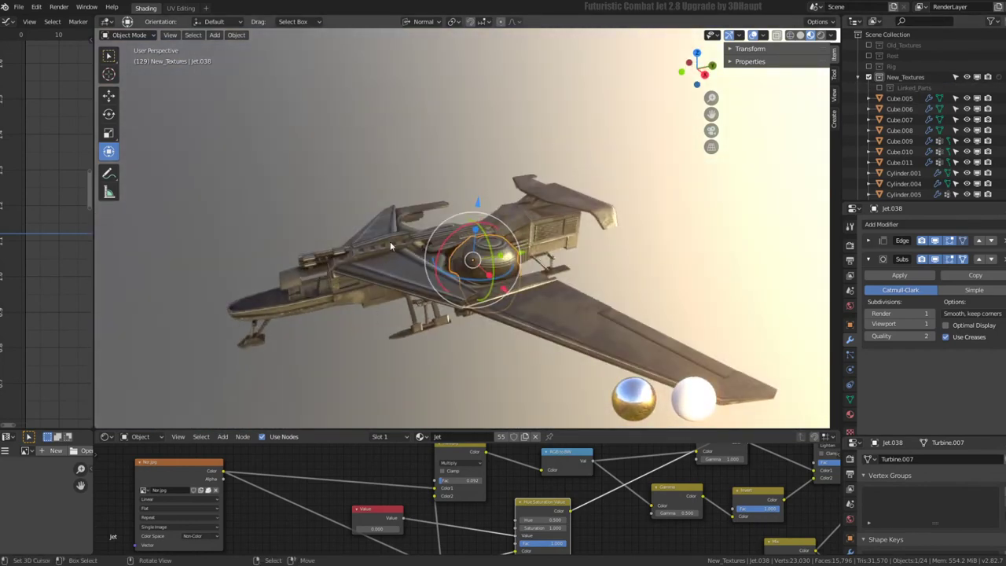
pyautogui.click(173, 11)
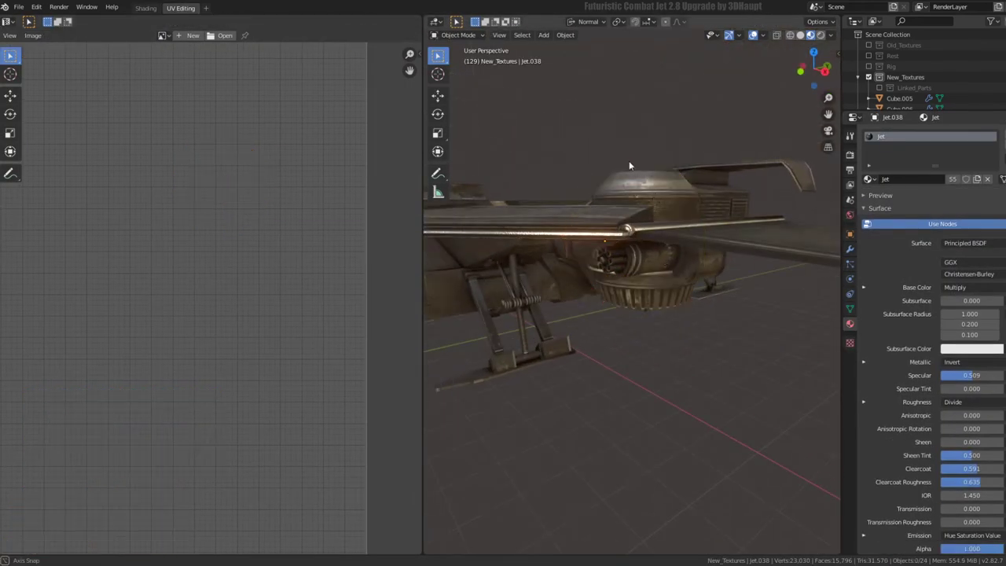
pyautogui.moveTo(629, 166)
pyautogui.mouseDown(button='middle')
pyautogui.moveTo(657, 211)
pyautogui.moveTo(530, 281)
pyautogui.moveTo(496, 283)
pyautogui.moveTo(464, 318)
pyautogui.moveTo(458, 300)
pyautogui.moveTo(569, 295)
pyautogui.moveTo(680, 258)
pyautogui.moveTo(625, 250)
pyautogui.moveTo(652, 280)
pyautogui.mouseUp(button='middle')
pyautogui.scroll(4, 595, 209)
pyautogui.moveTo(595, 209); pyautogui.dragTo(595, 247, button='middle')
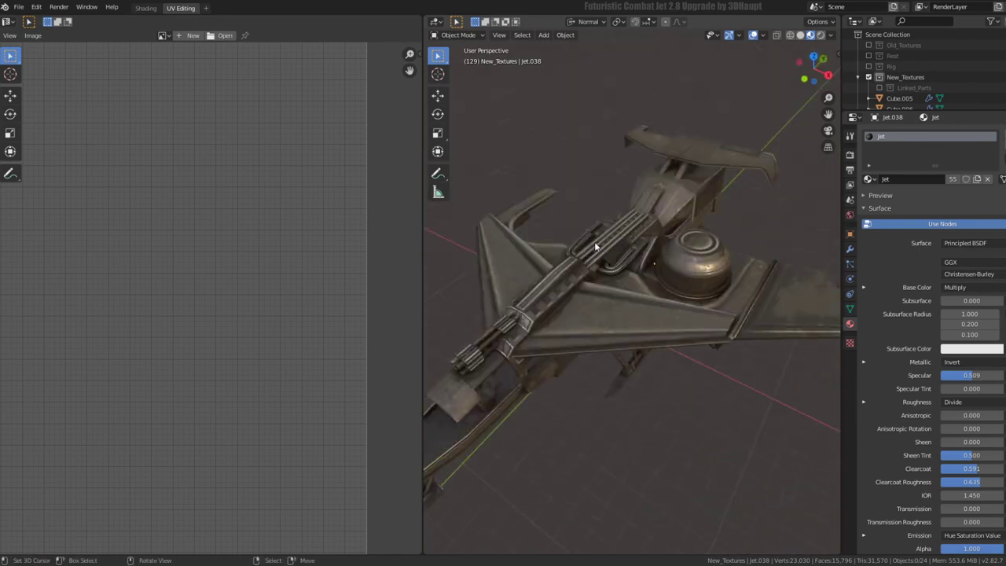